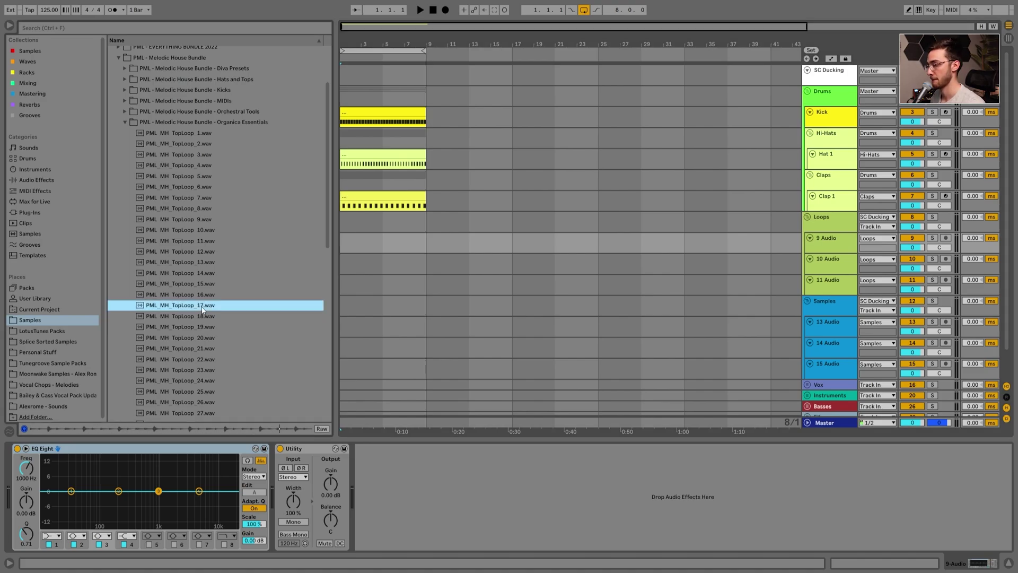
Step: Audition top loops 18 and 19 in the Organica Essentials sample folder
key("Down")
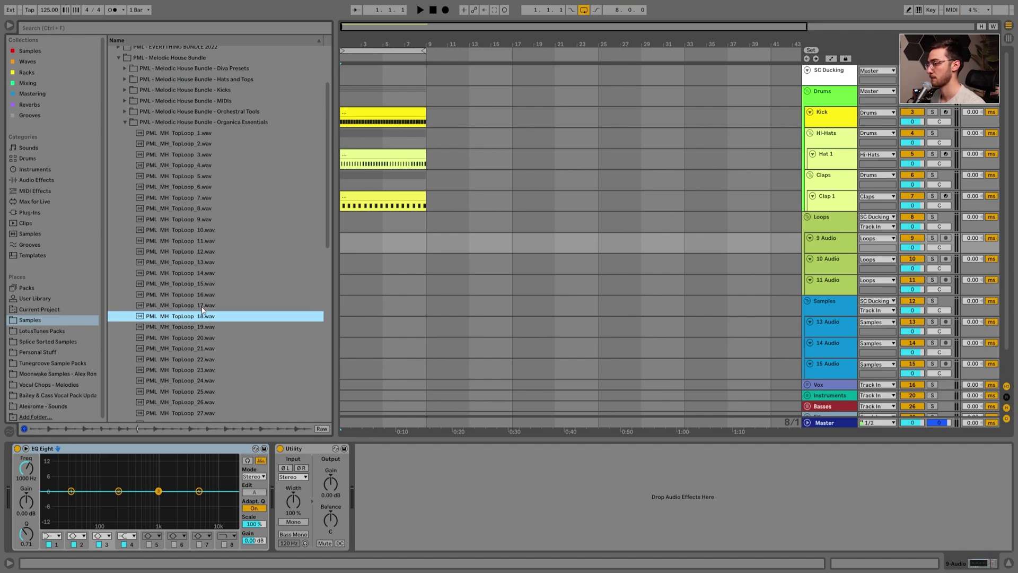
key("Down")
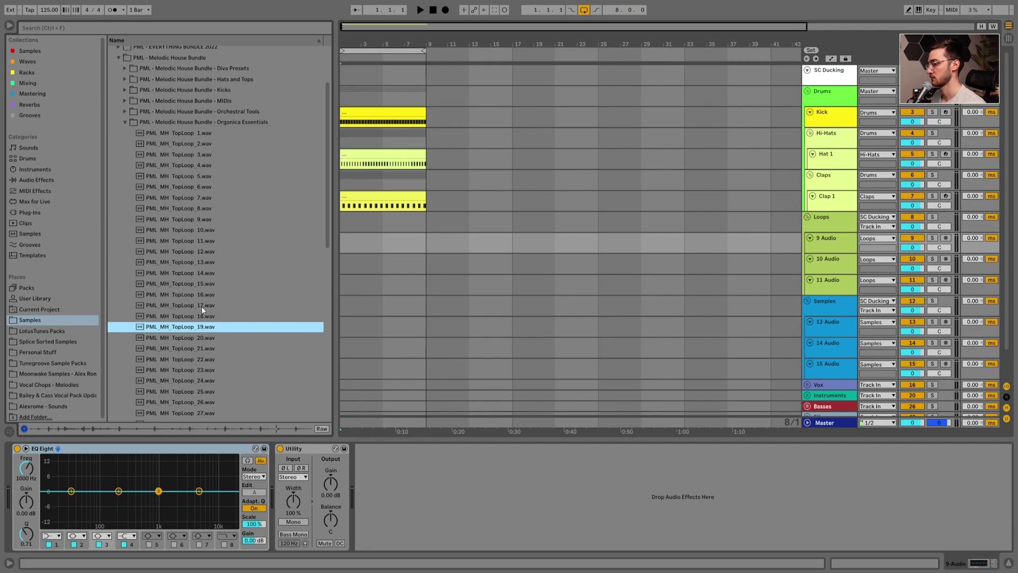
Step: Open the Melodic House Bundle Kicks folder and audition kick samples 01 through 06
scroll(175, 181, "up", 3)
left_click(181, 169)
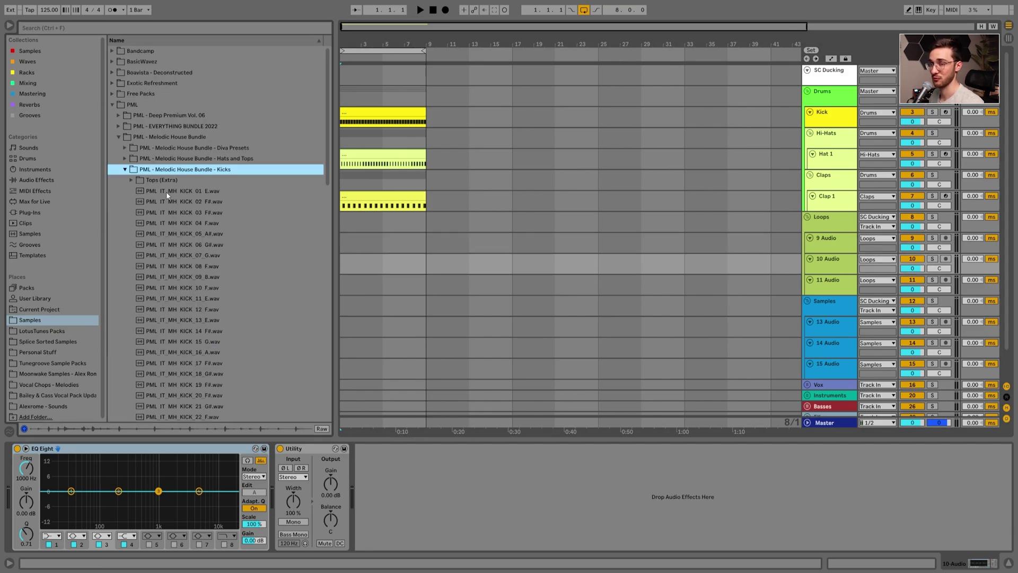
left_click(167, 192)
key("Down")
key("Down")
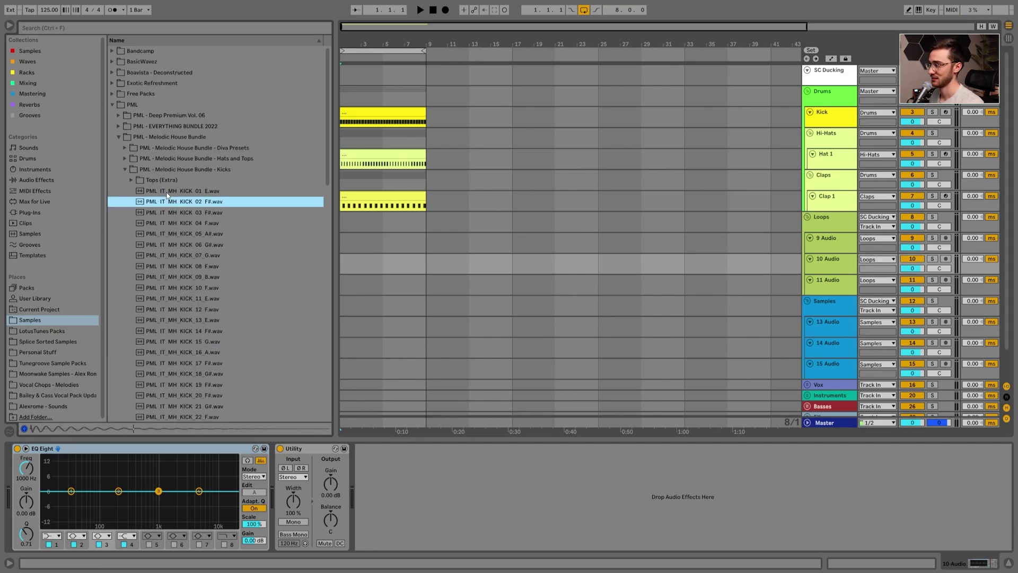
key("Down")
key("Down")
key("Down")
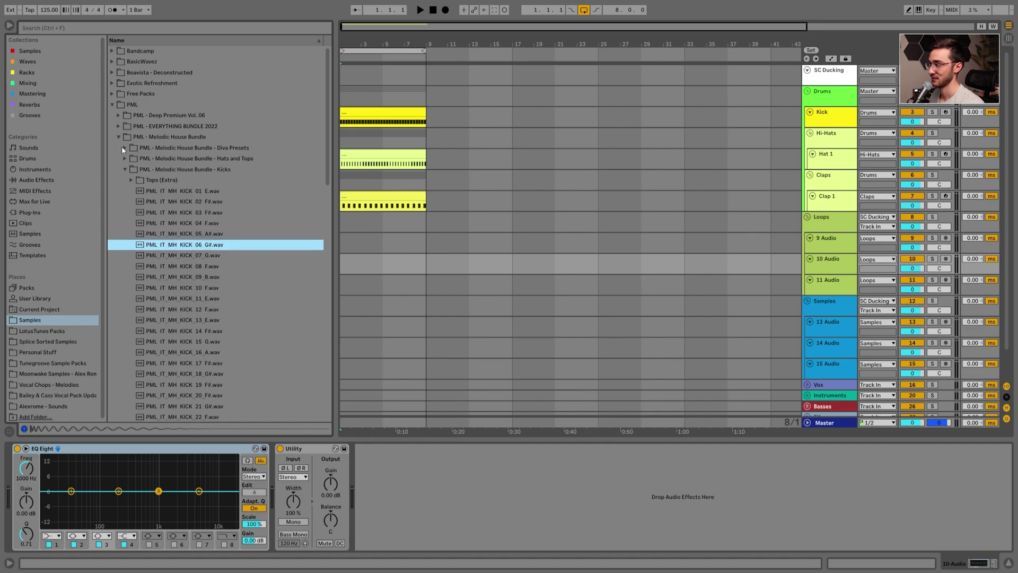
Step: Open the Hats and Tops folder and audition hat loops 007, 013 and 018
left_click(124, 158)
left_click(160, 242)
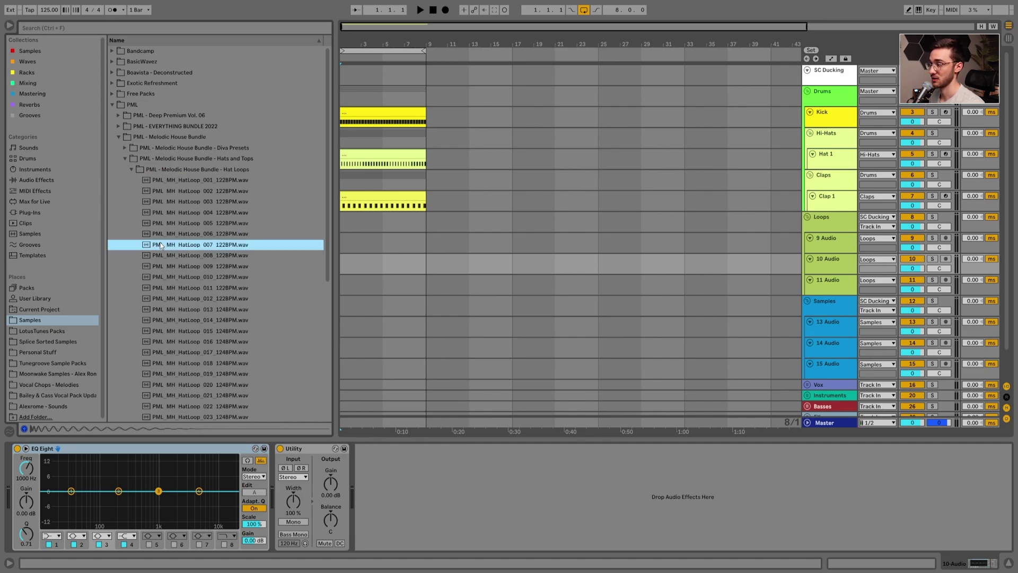
left_click(197, 310)
left_click(210, 365)
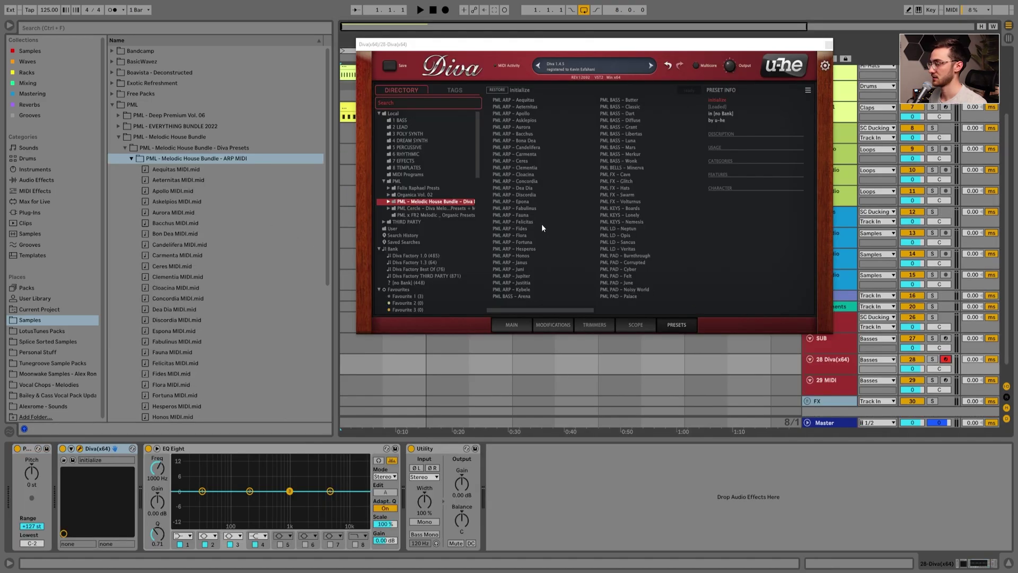
Step: Audition the Candelifera and Felicitas arp presets in Diva and load PML ARP - Honos
left_click(516, 147)
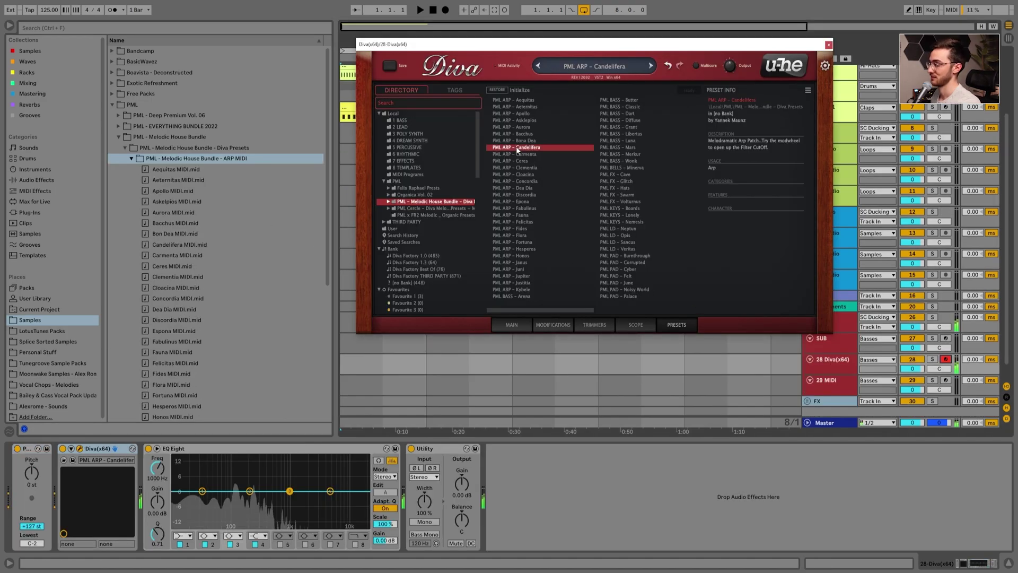
left_click(516, 222)
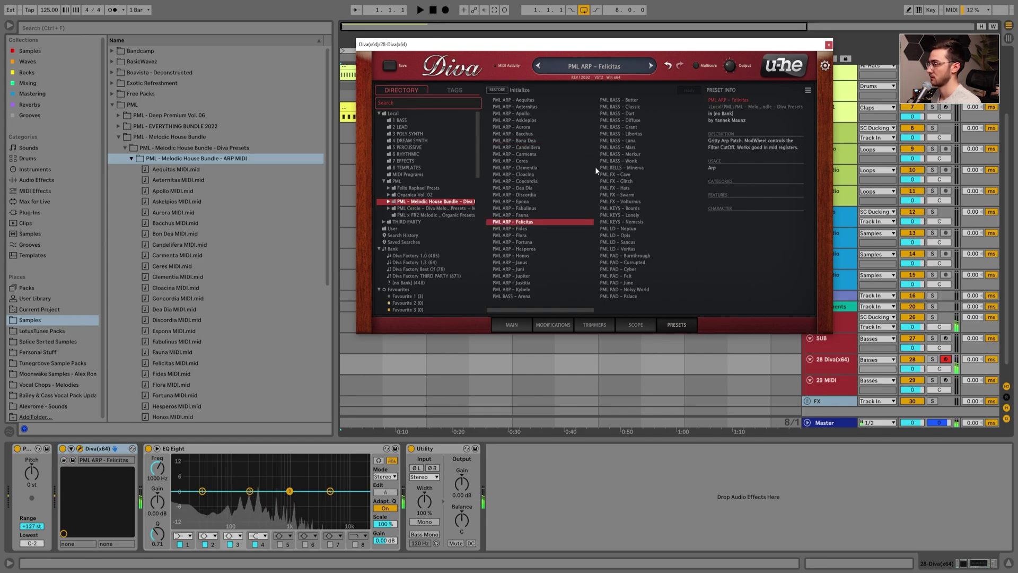
left_click(515, 256)
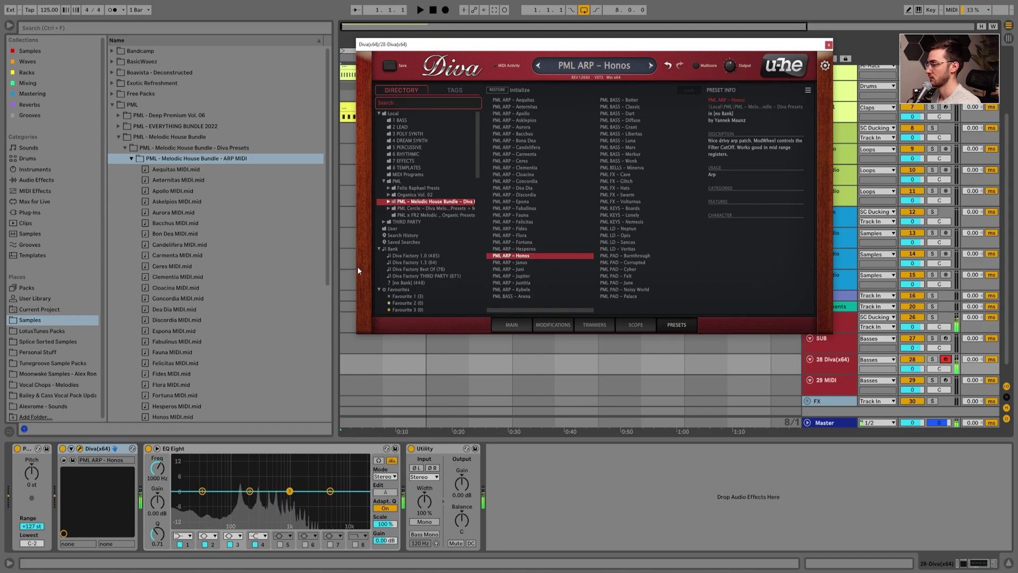
Step: Place Aequitas MIDI.mid at bar 1 of the Diva track and play it with the Honos preset
left_click_drag(462, 50, 580, 43)
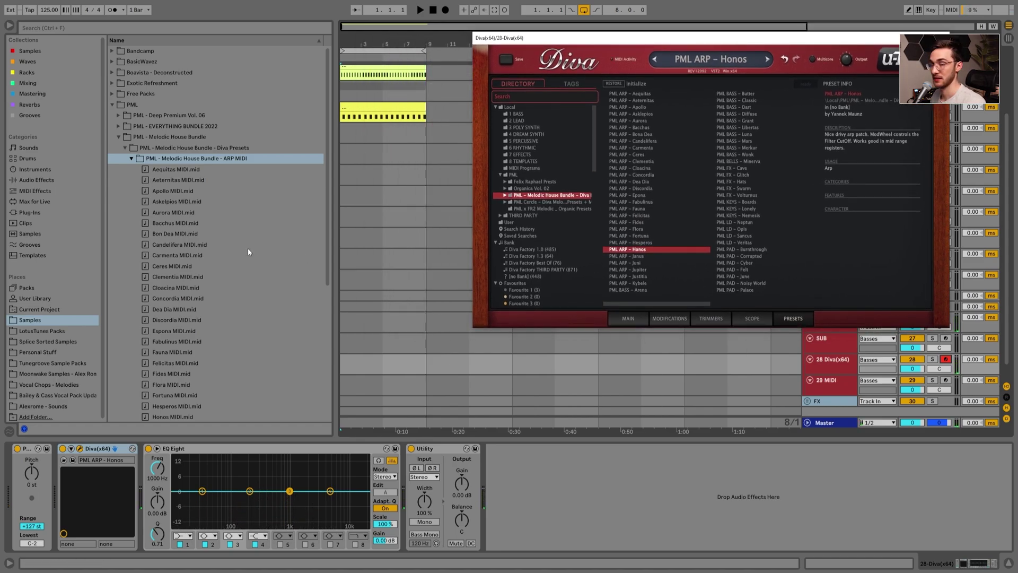
left_click(170, 169)
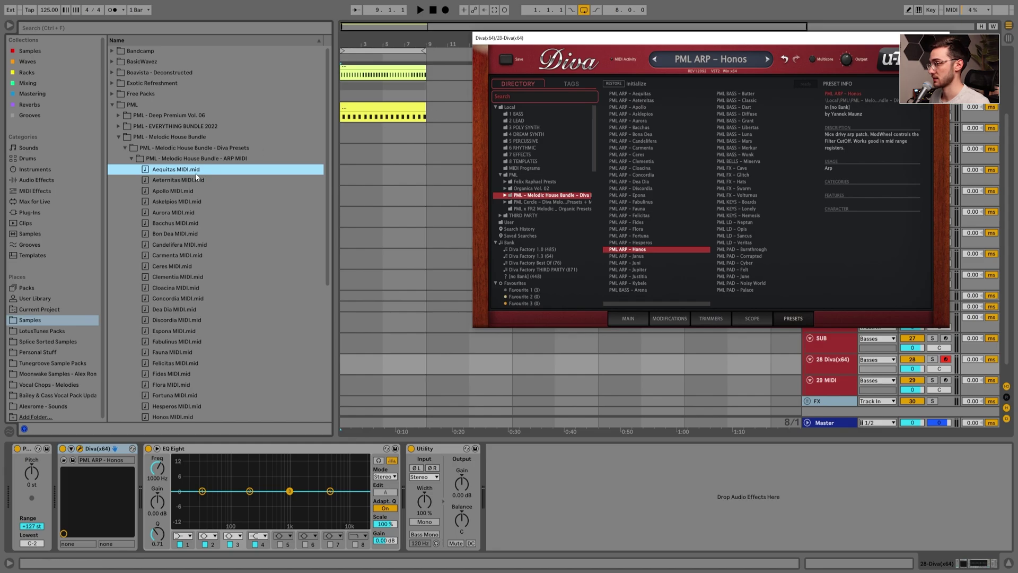
left_click_drag(164, 173, 354, 294)
left_click_drag(361, 365, 362, 366)
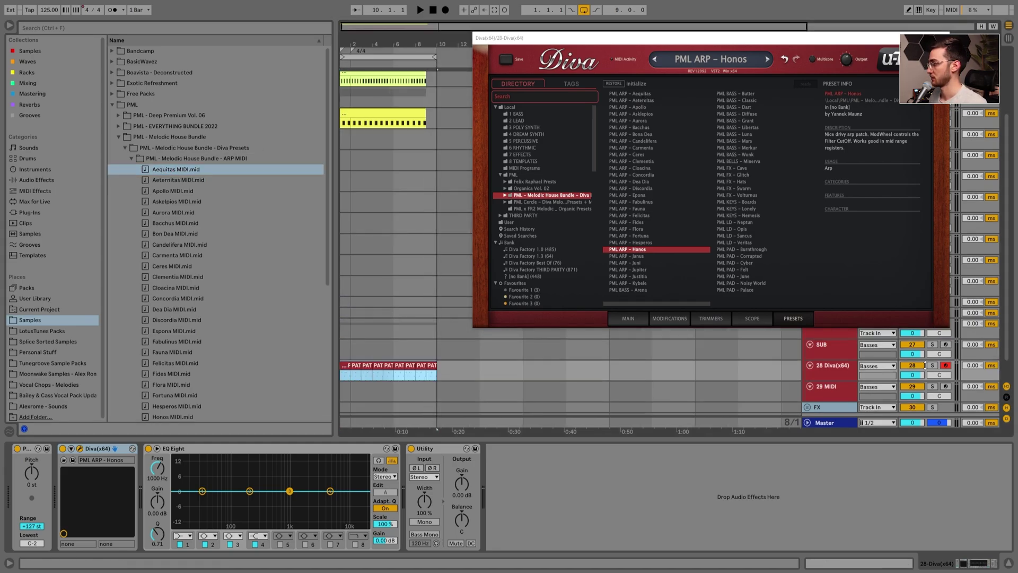
key("space")
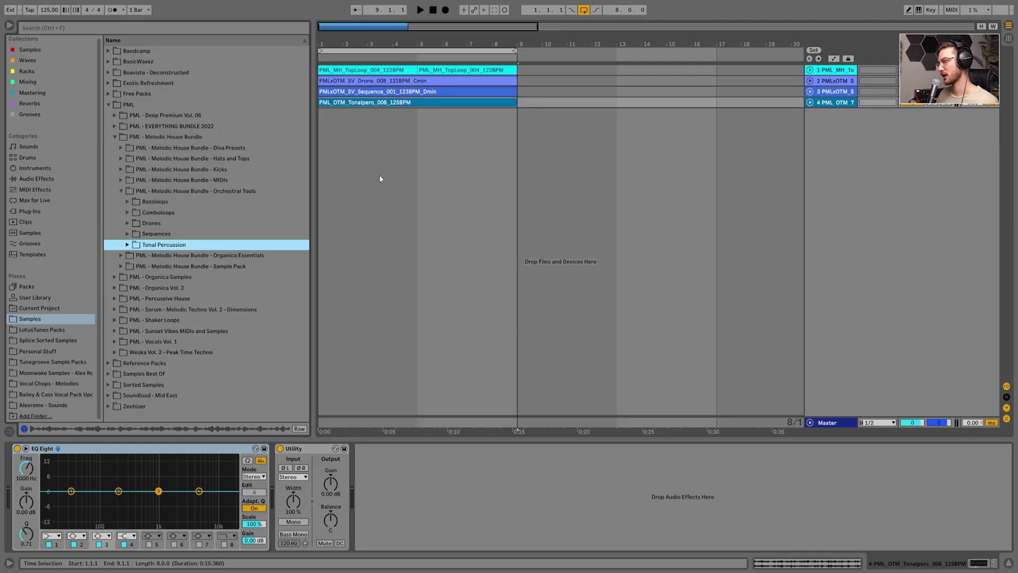
Step: Unfold all four loop tracks in the arrangement so their waveforms and mixer controls show
left_click(822, 104)
left_click(827, 71, "shift")
left_click(810, 70)
left_click(809, 144)
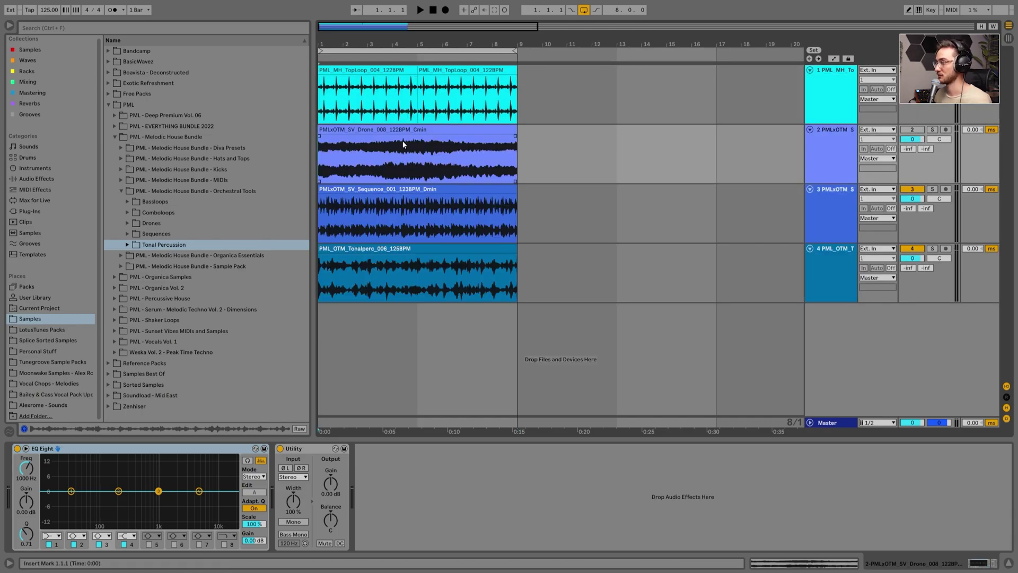
Step: Play the sequence loop by itself and lower its track volume to -5.3 dB
key("space")
left_click_drag(913, 198, 913, 212)
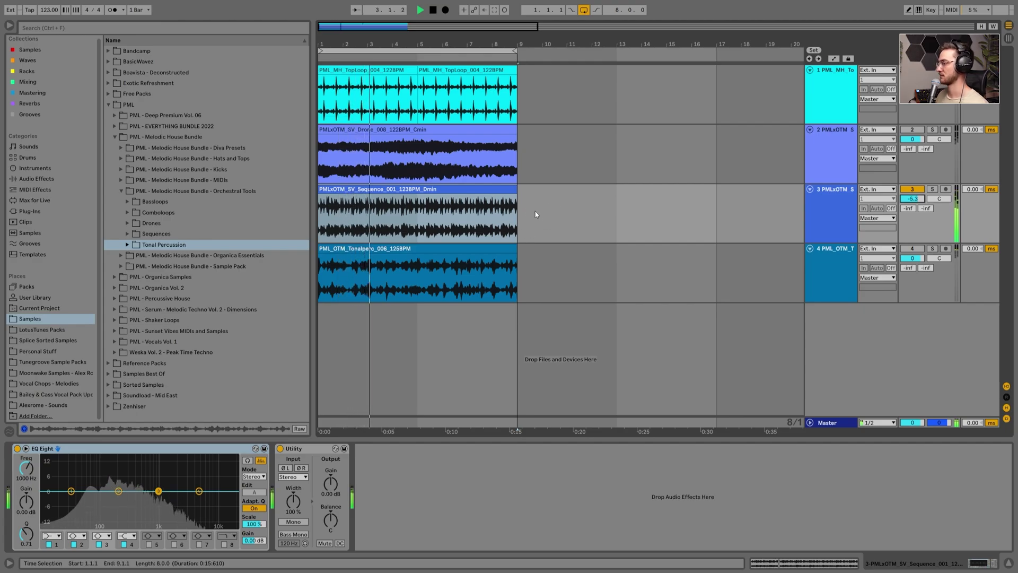
left_click(525, 211)
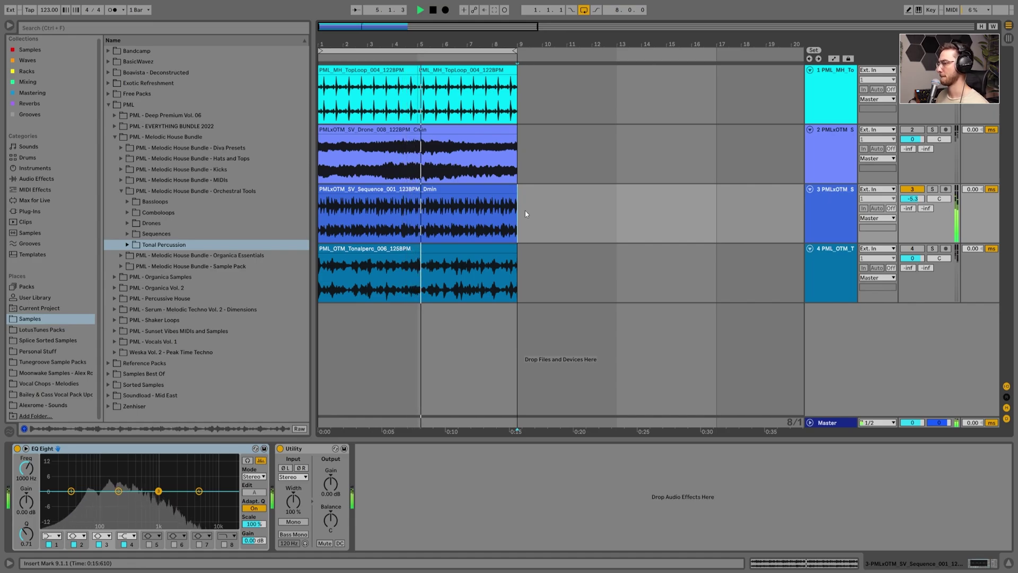
key("space")
Step: Shorten the sequence clip to its first bar and set its warp mode to Complex Pro
left_click_drag(516, 190, 330, 195)
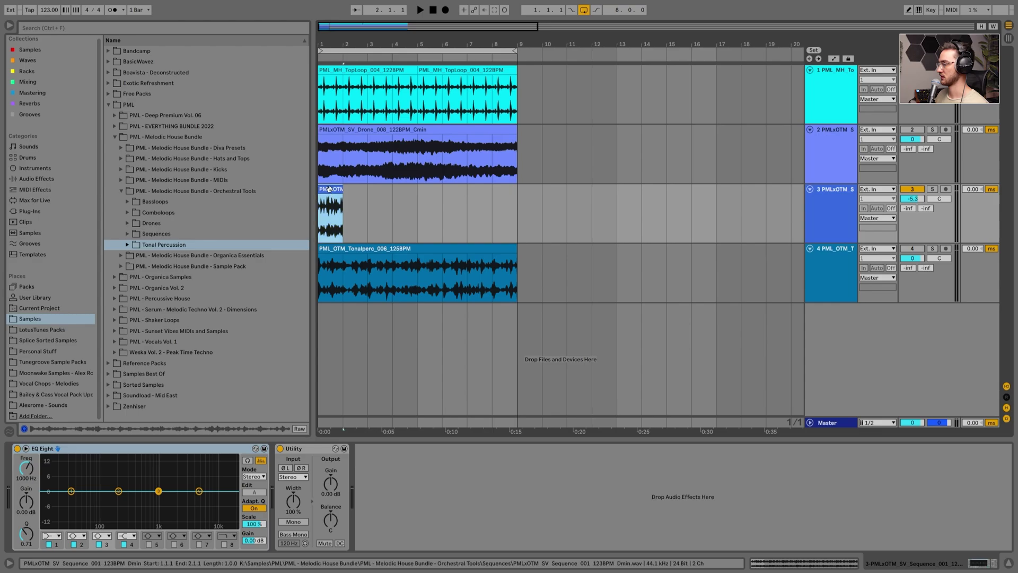
double_click(329, 210)
left_click(126, 173)
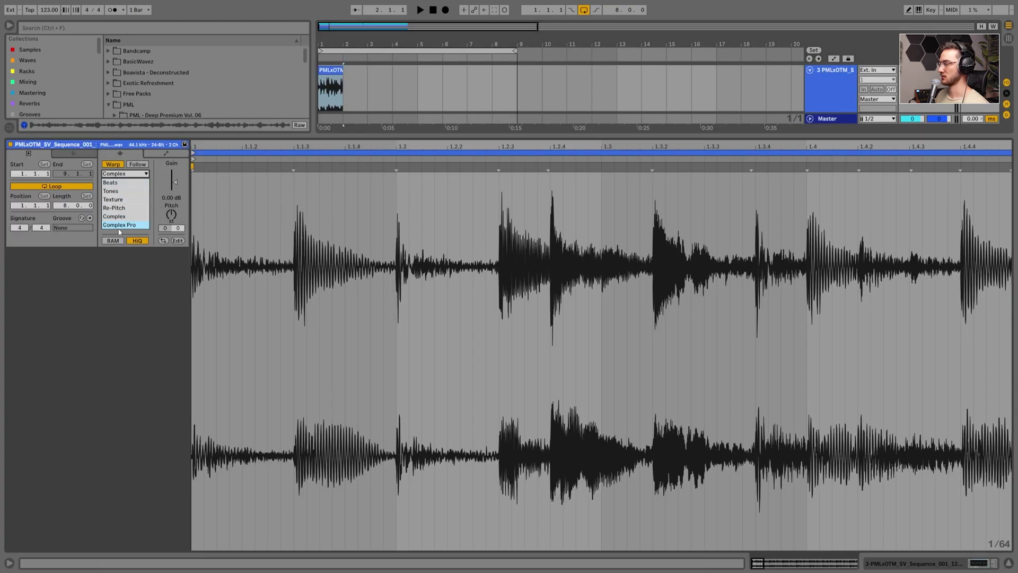
left_click(121, 224)
Step: Transpose the sequence clip by ear during playback, trying -2 semitones and one semitone higher, and return to the device view
key("Down")
key("space")
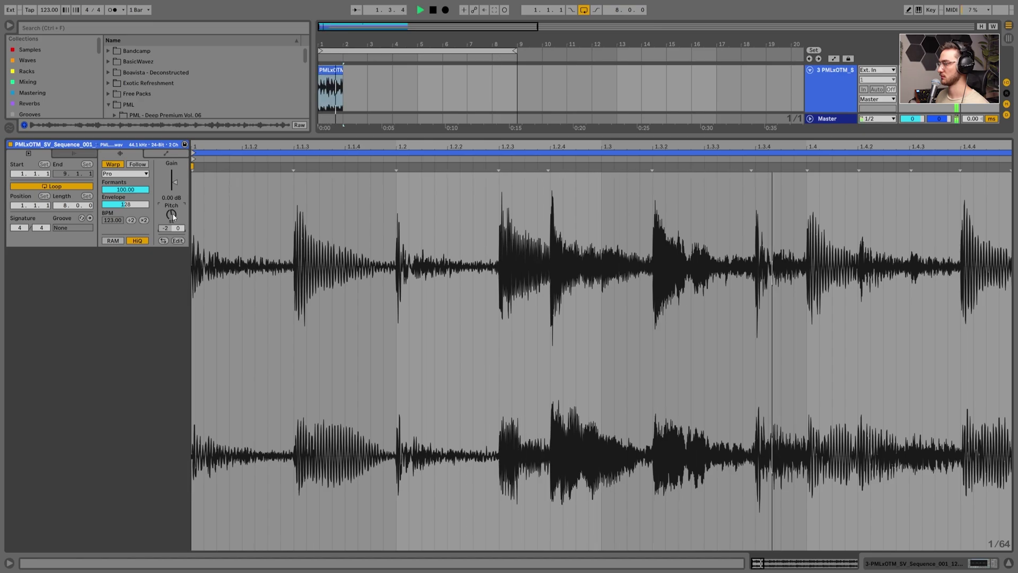
key("space")
key("Up")
key("space")
key("shift+Tab")
key("space")
Step: Duplicate the one-bar sequence clip seven times so it fills all eight bars
key("ctrl+d")
key("ctrl+d")
key("ctrl+d")
key("ctrl+d")
key("ctrl+d")
key("ctrl+d")
key("ctrl+d")
left_click(329, 189)
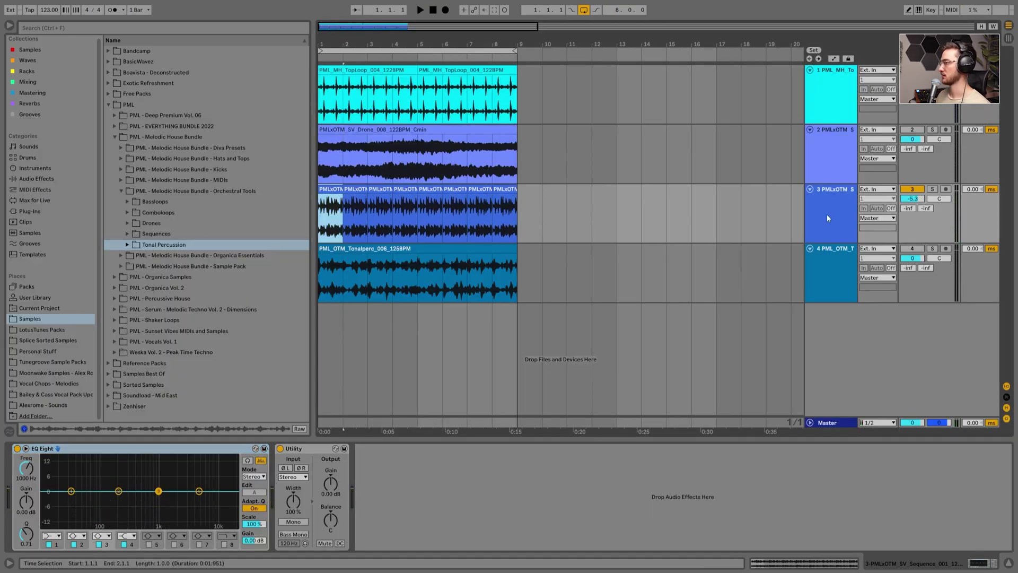
Step: Solo the sequence track and lower its volume to -10.2 dB during playback
left_click(932, 189)
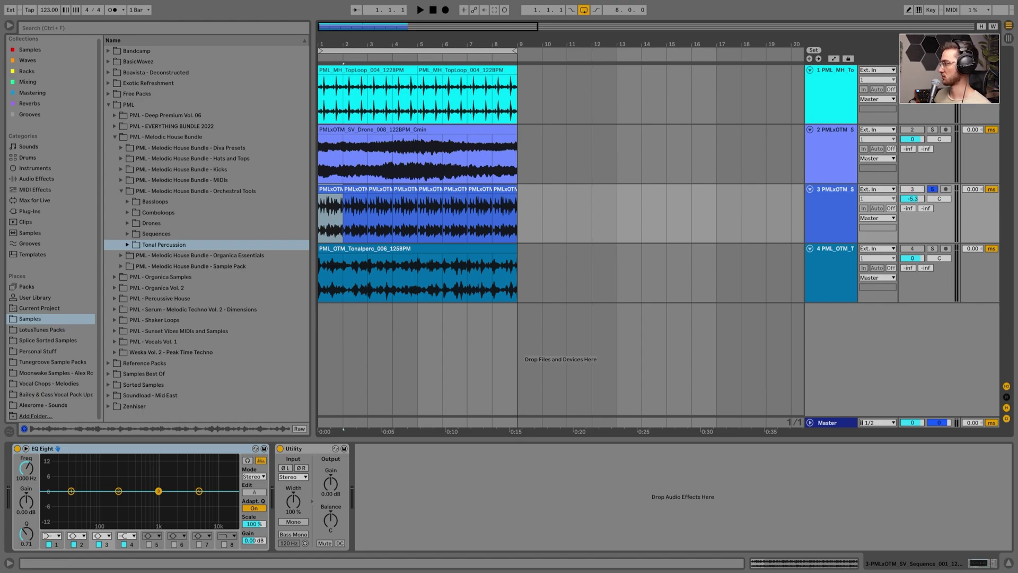
key("space")
left_click_drag(913, 198, 912, 212)
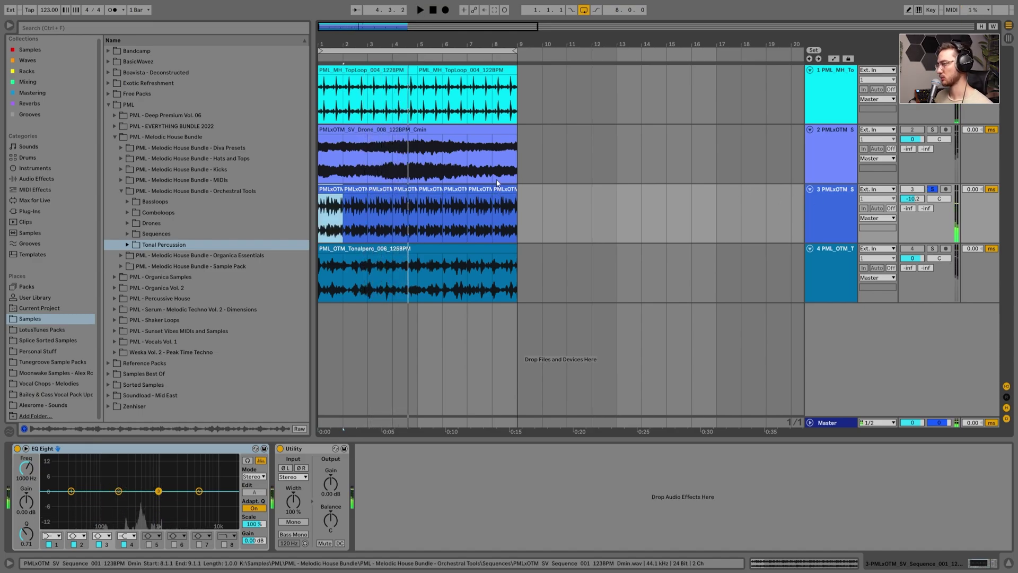
Step: Solo the drone track alongside the sequence and lower its volume to -13.0 dB
left_click(928, 125)
left_click(934, 130)
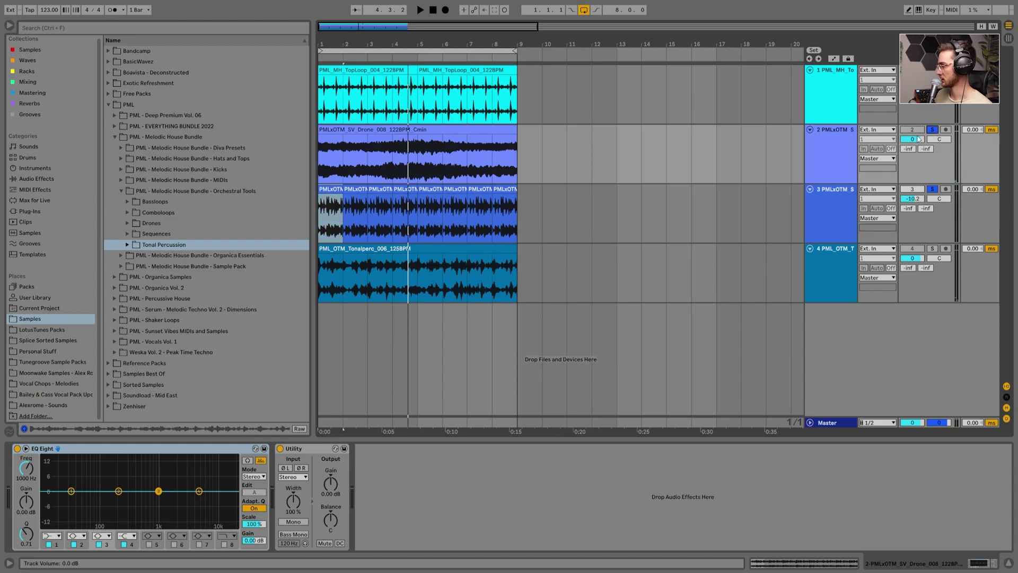
left_click(402, 130)
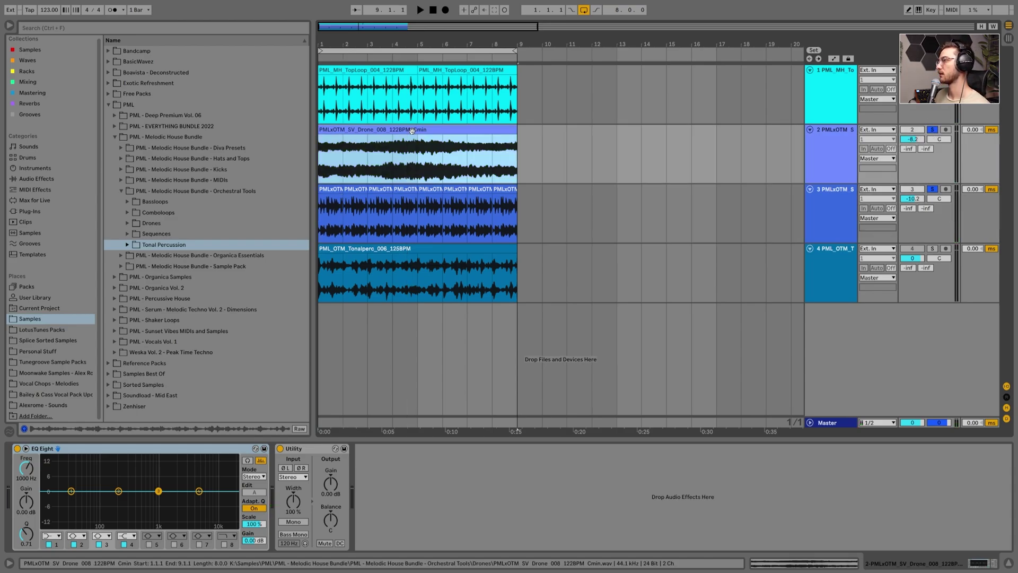
left_click_drag(907, 139, 903, 142)
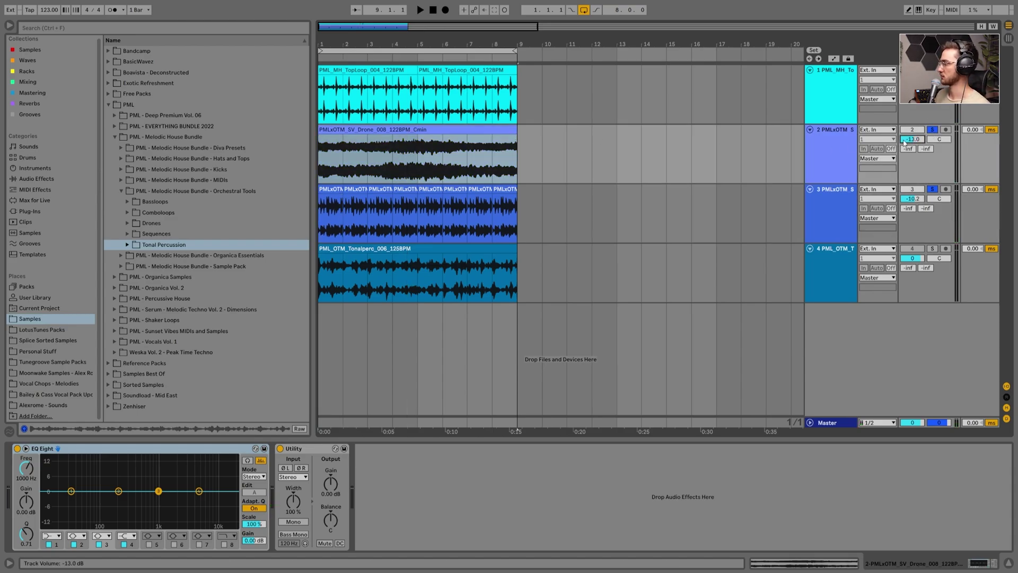
Step: Transpose the drone clip up 1 semitone and set its warp mode to Complex Pro with an envelope of 46
left_click(446, 131)
key("space")
double_click(446, 139)
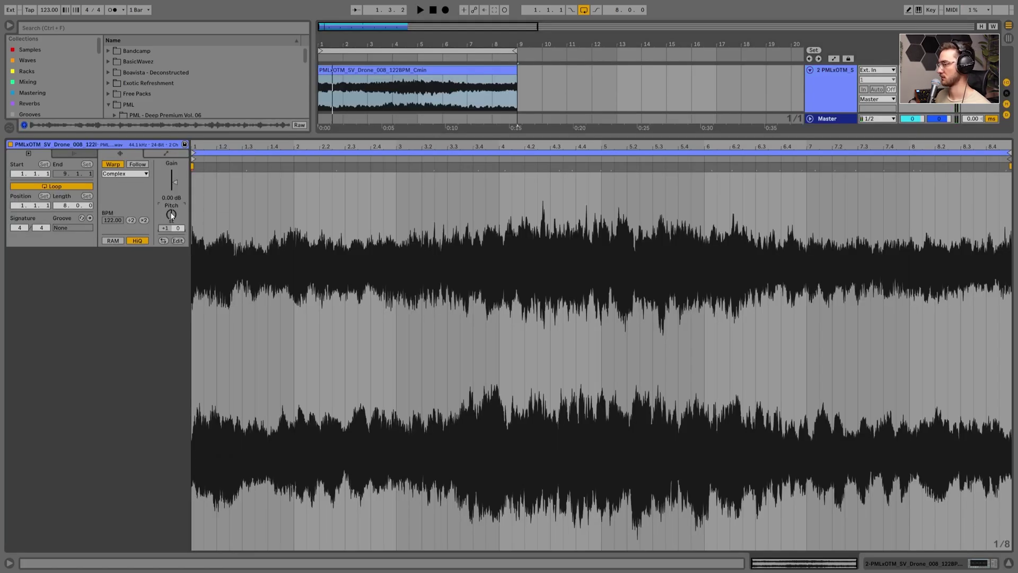
left_click(136, 174)
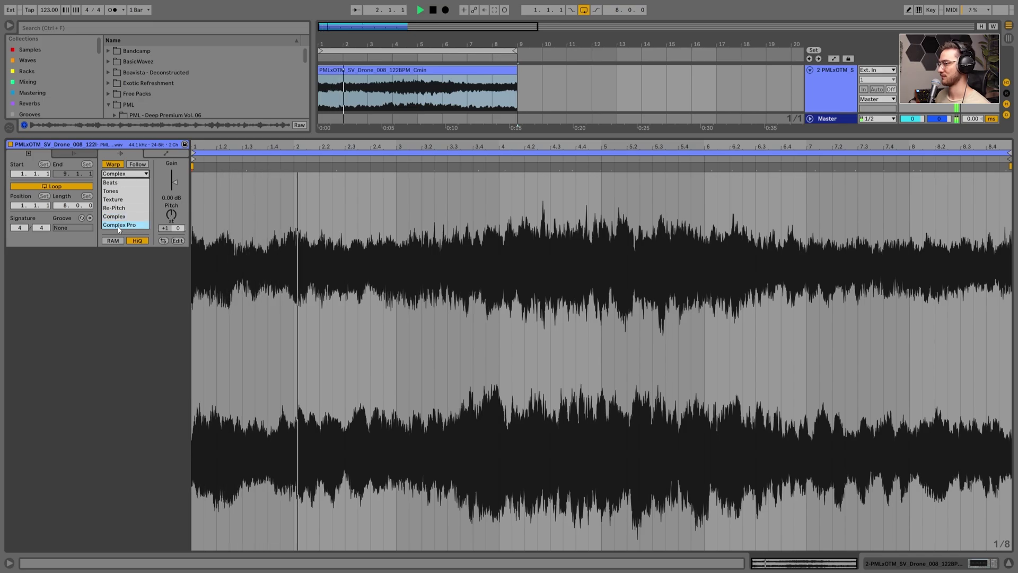
left_click(119, 225)
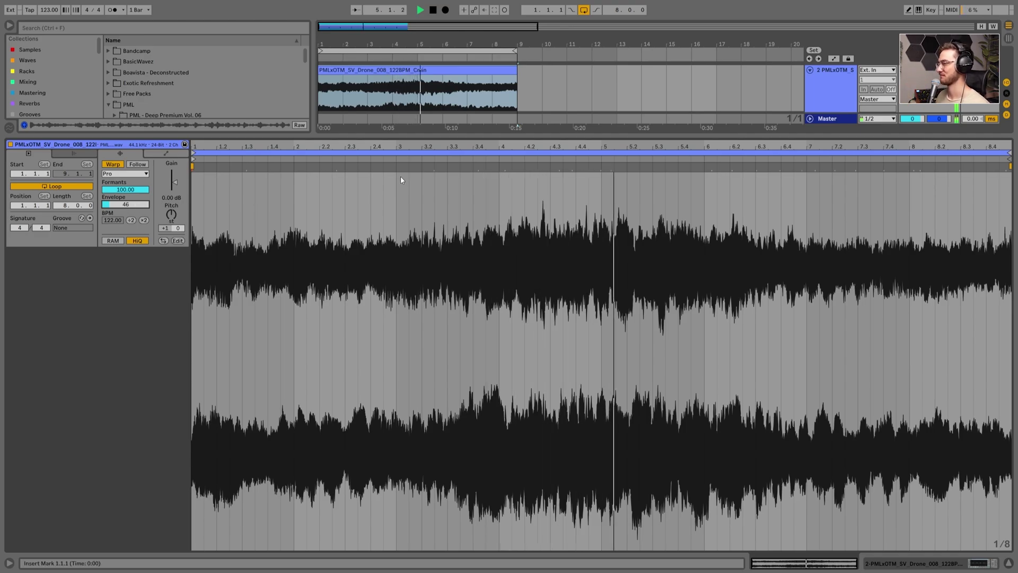
key("shift+Tab")
left_click(836, 130)
Step: Set the tonal percussion volume to -10.8 dB, clear the solos and play it together with the drone and sequence
key("space")
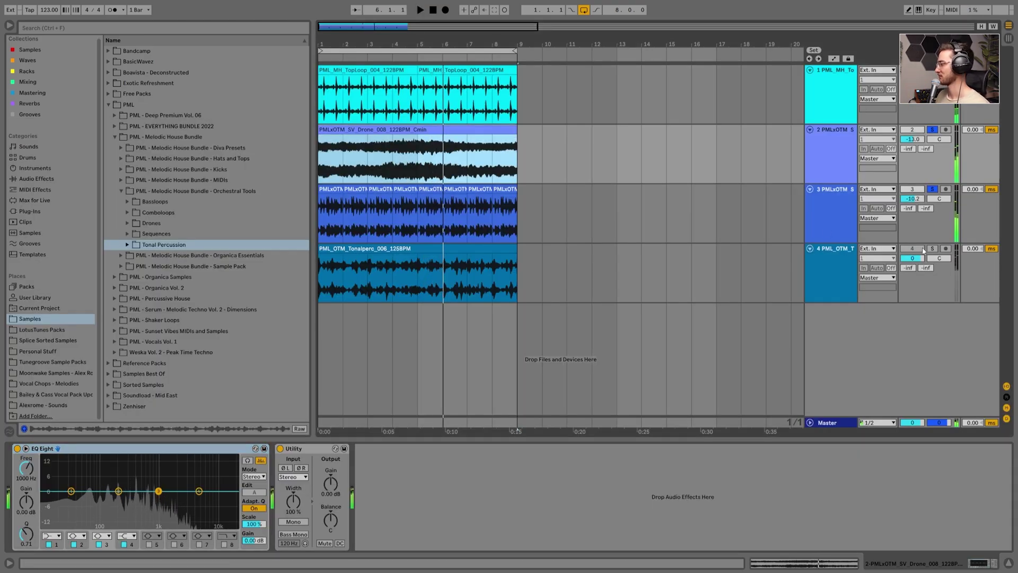
left_click(932, 249)
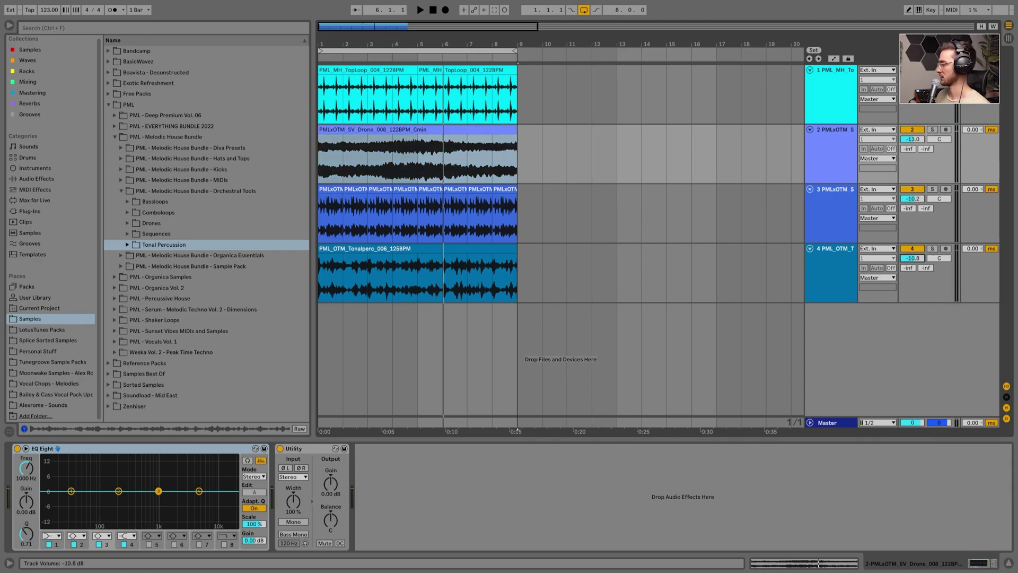
key("space")
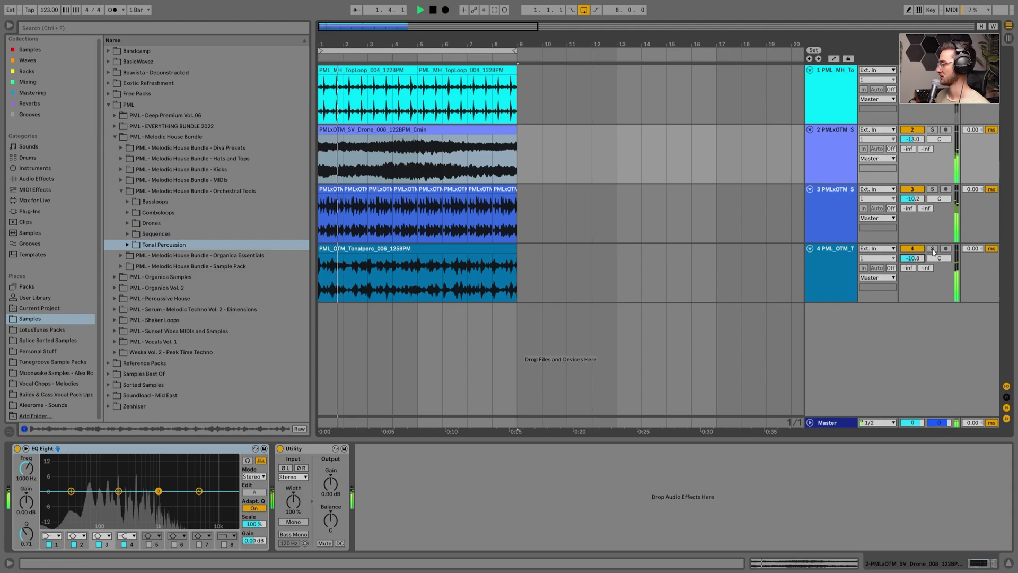
Step: Stop playback, delete the tonal percussion track and select the top loop track
left_click(831, 251)
key("space")
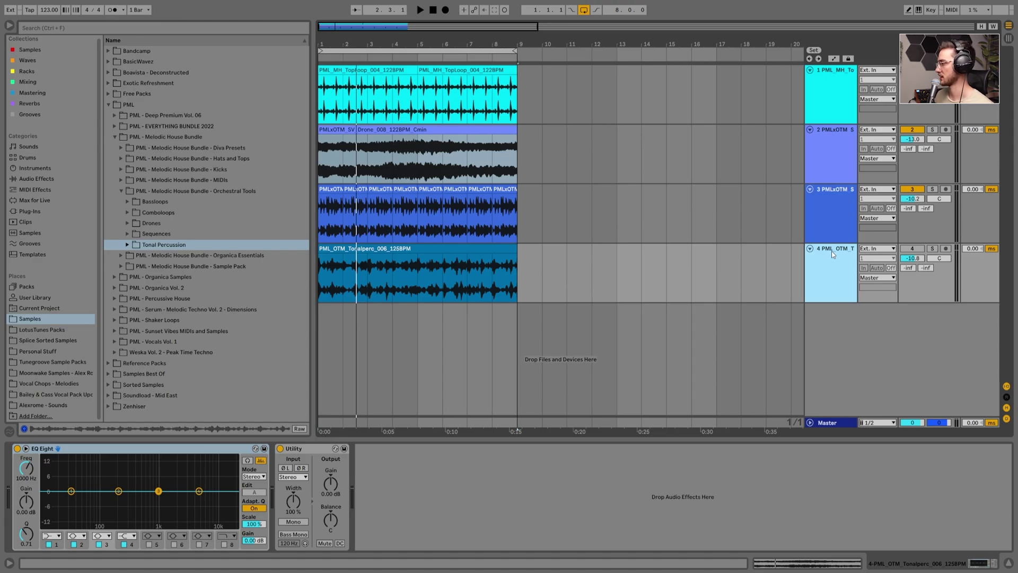
key("Delete")
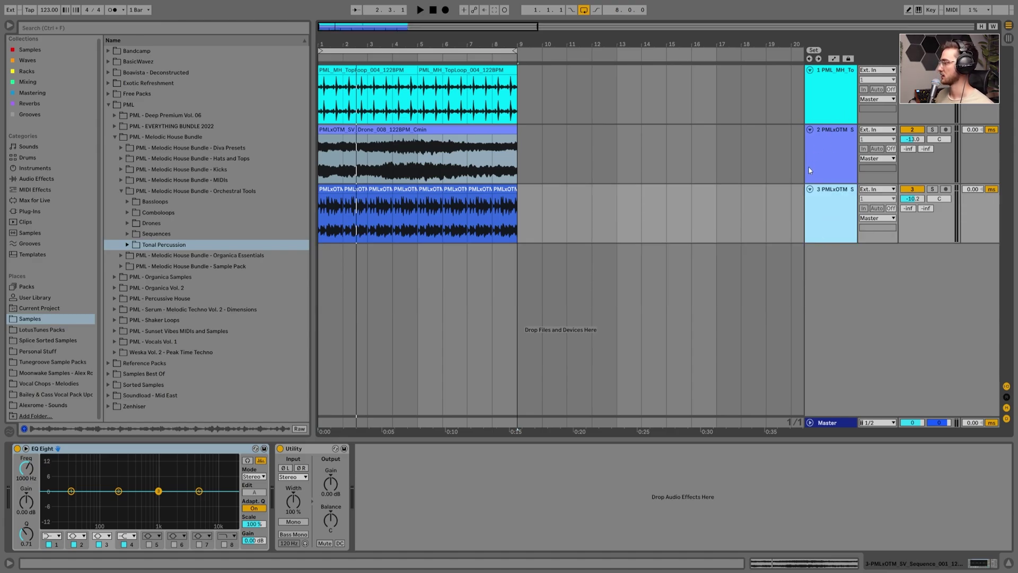
left_click(832, 131)
left_click(839, 93)
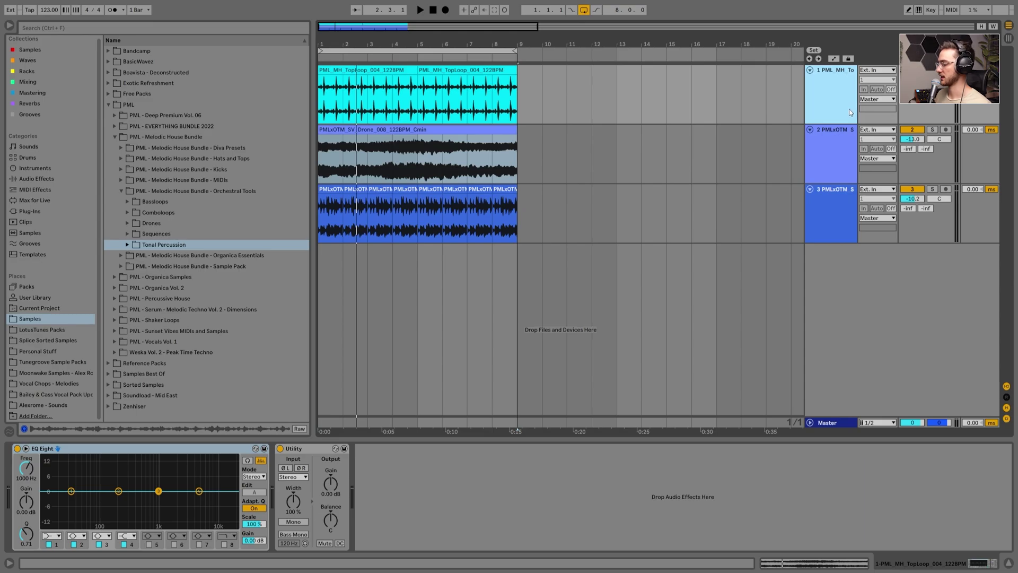
Step: Insert a MIDI track above the top loop track and load it with a Drum Rack of PML Melodic House kick samples
key("ctrl+shift+t")
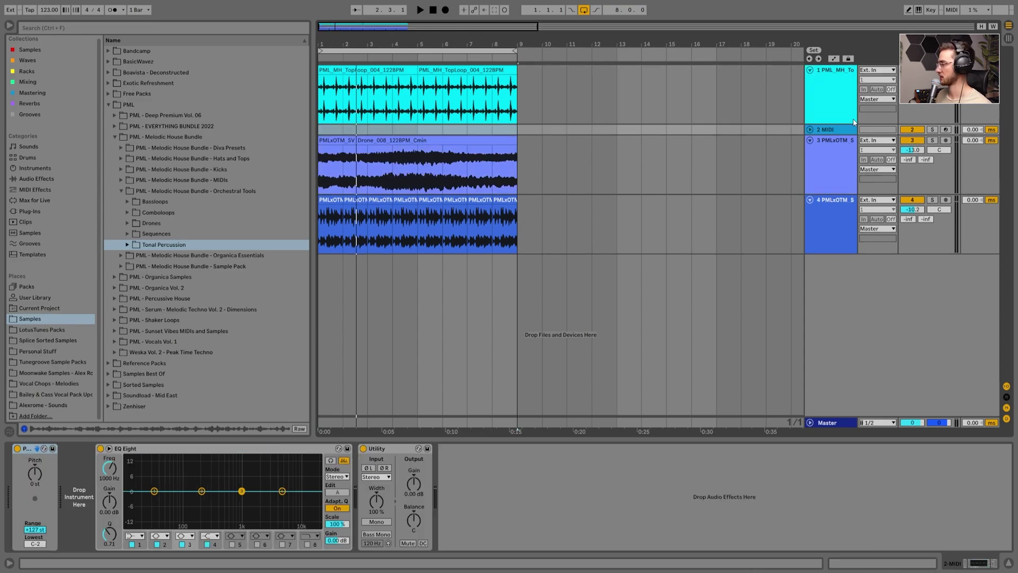
left_click(811, 130)
left_click_drag(836, 141, 838, 90)
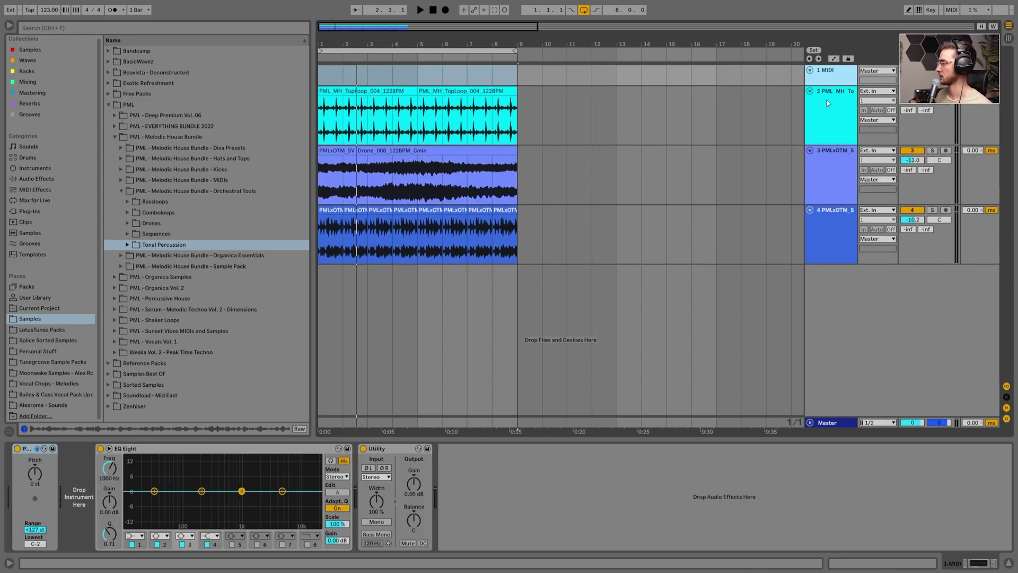
left_click_drag(837, 82, 828, 87)
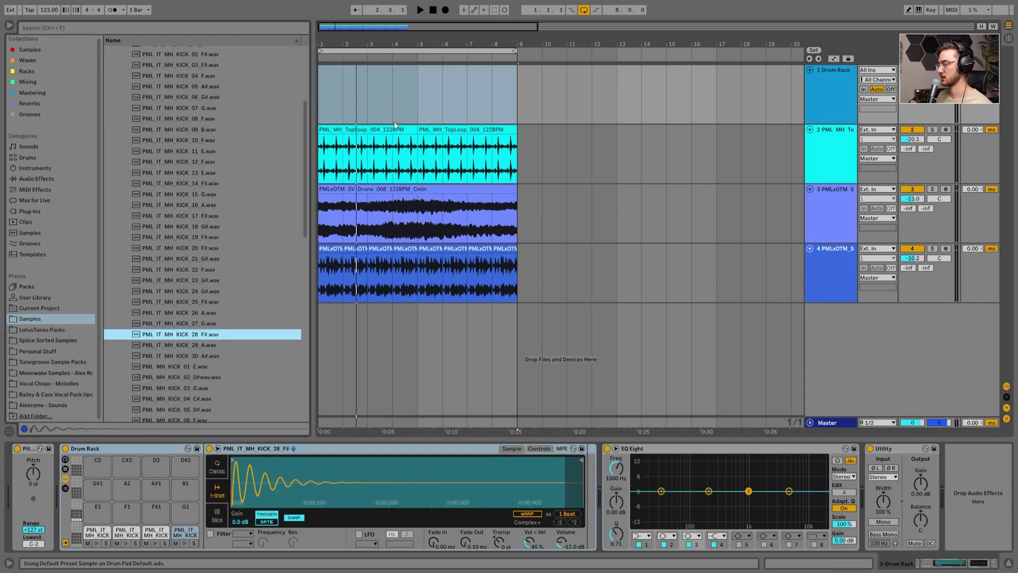
Step: Create an eight-bar MIDI clip on the Drum Rack track and set its note grid to 1/4
left_click(431, 99)
left_click_drag(515, 88, 307, 88)
double_click(383, 113)
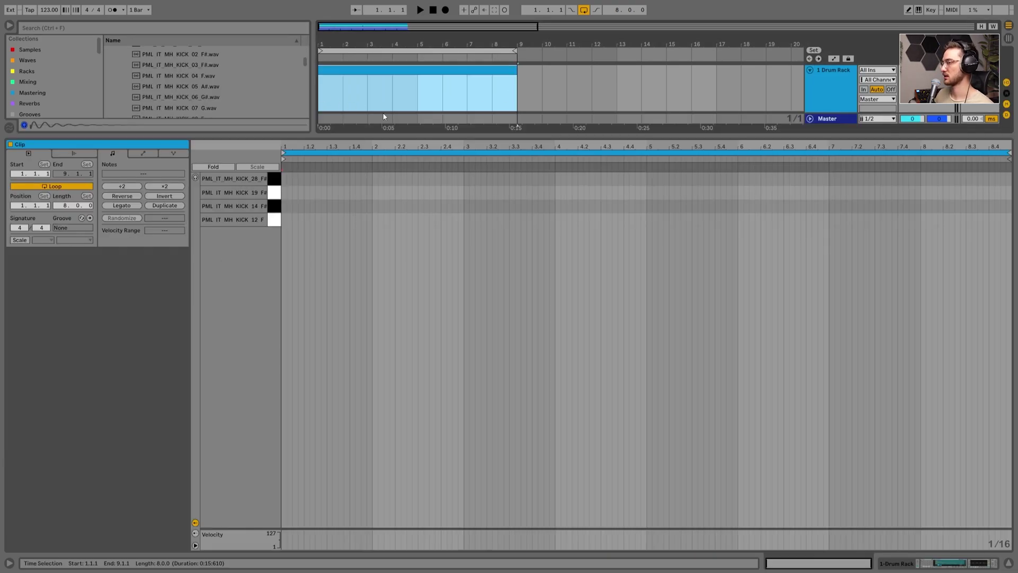
left_click(338, 227)
right_click(338, 228)
left_click(352, 380)
left_click(313, 267)
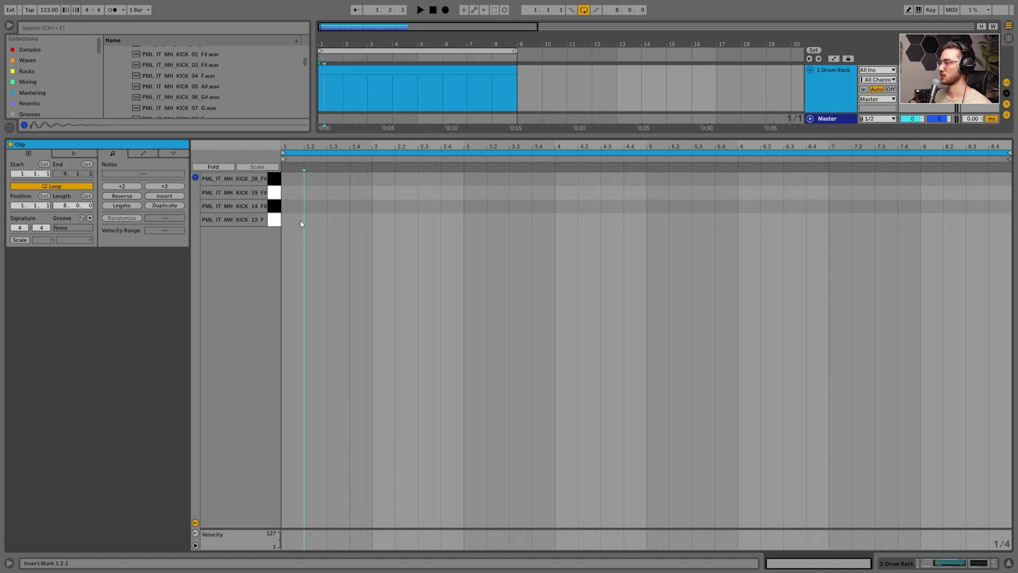
Step: Fill all eight bars of the clip with quarter-note hits on the PML_IT_MH_KICK_12_F row
double_click(293, 220)
key("ctrl+d")
key("ctrl+d")
left_click_drag(369, 262, 253, 171)
key("ctrl+d")
key("ctrl+d")
key("ctrl+d")
key("ctrl+d")
key("ctrl+d")
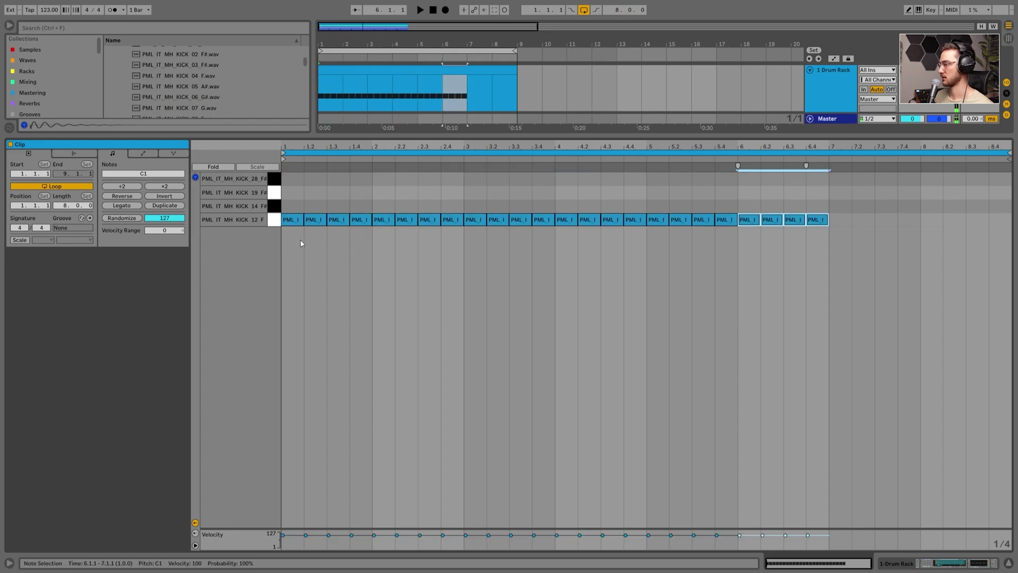
key("ctrl+d")
key("ctrl+d")
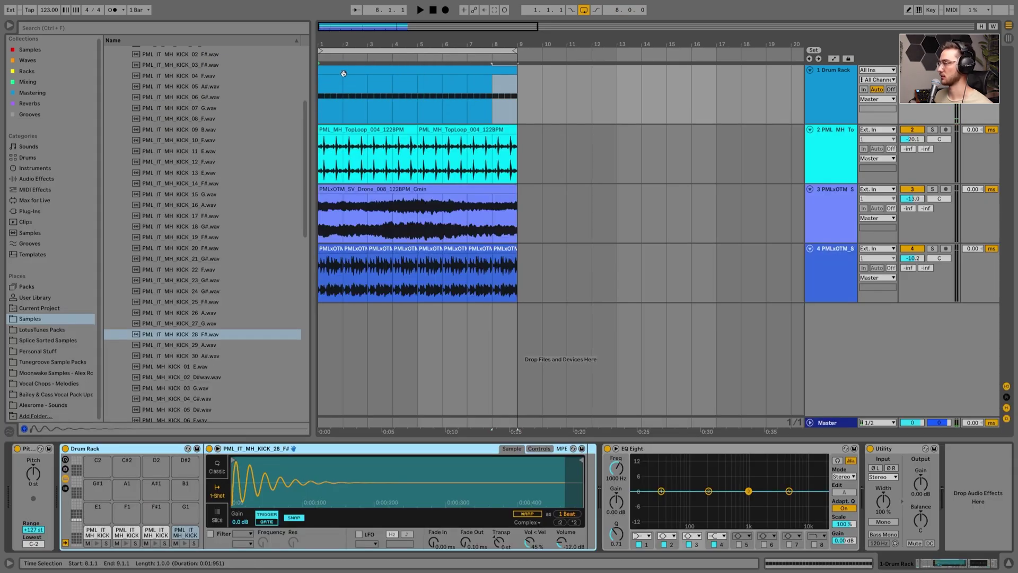
left_click(342, 73)
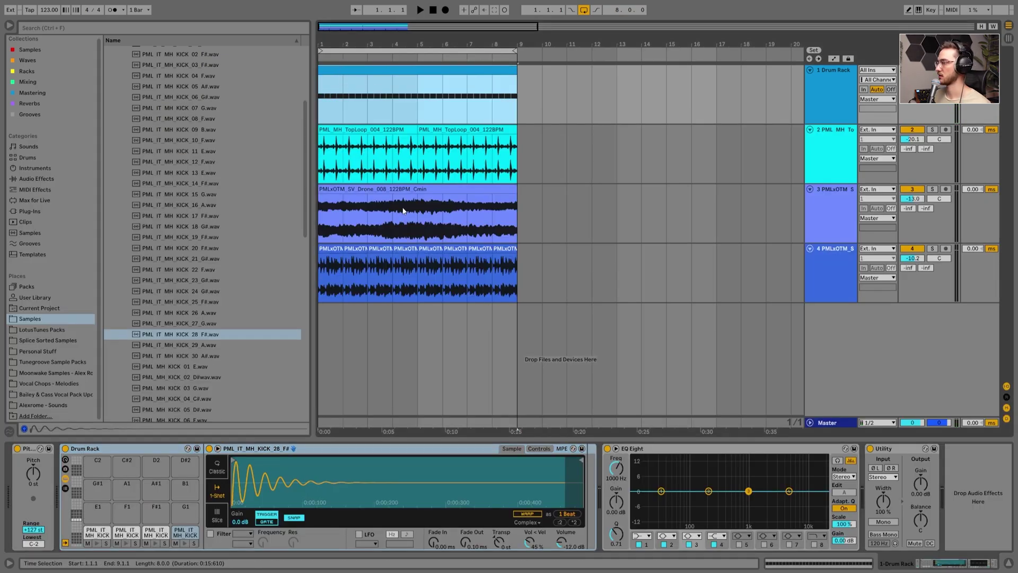
Step: Colour the Drum Rack and top loop tracks yellow and assign that track colour to their clips
left_click(792, 104)
left_click(833, 154, "shift")
right_click(833, 155)
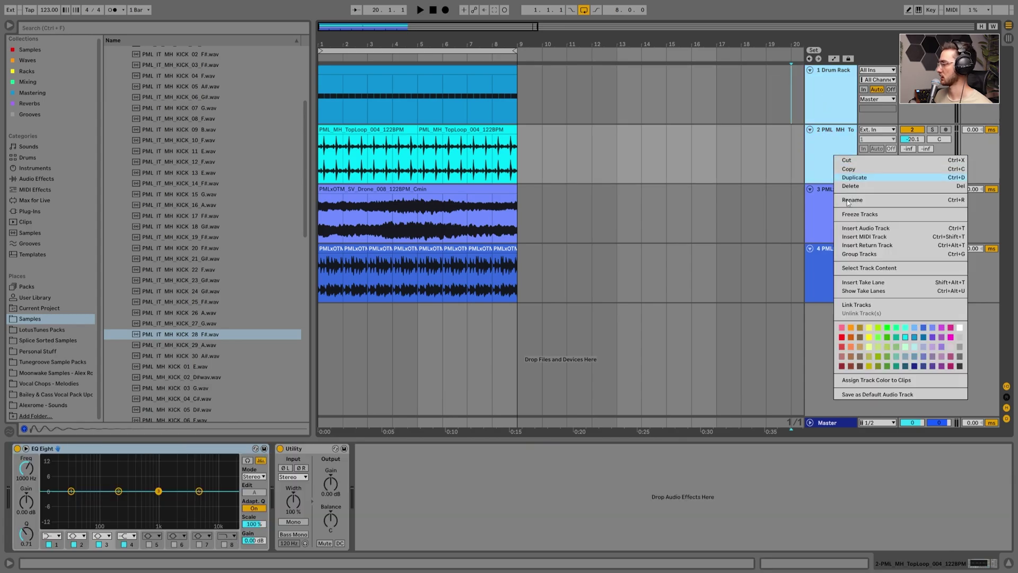
left_click(868, 329)
right_click(833, 95)
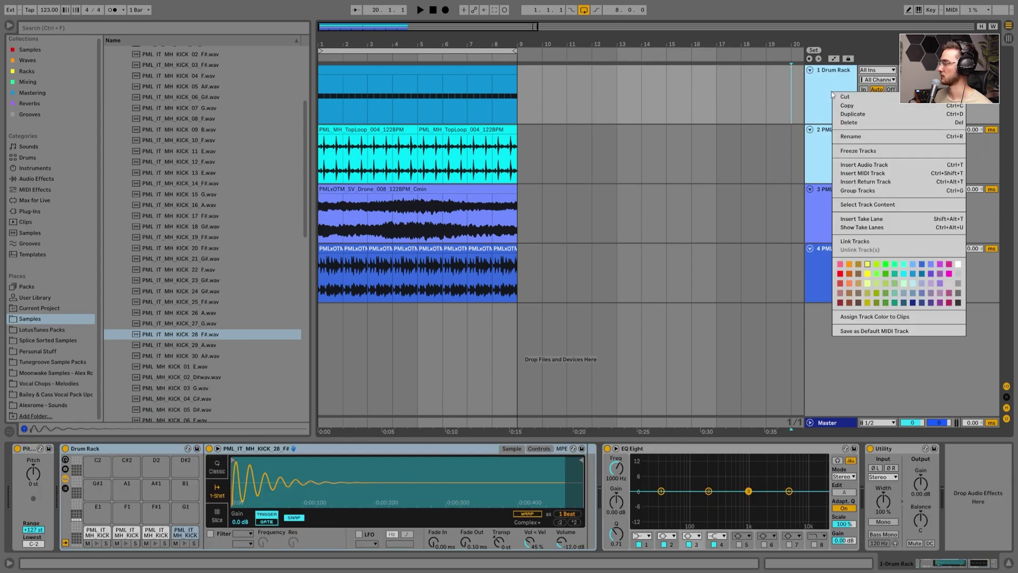
left_click(857, 317)
Step: During playback, lower the drone to -33.8 dB and the sequence to -17.0 dB, with a 212 Hz low cut on the sequence
left_click(378, 141)
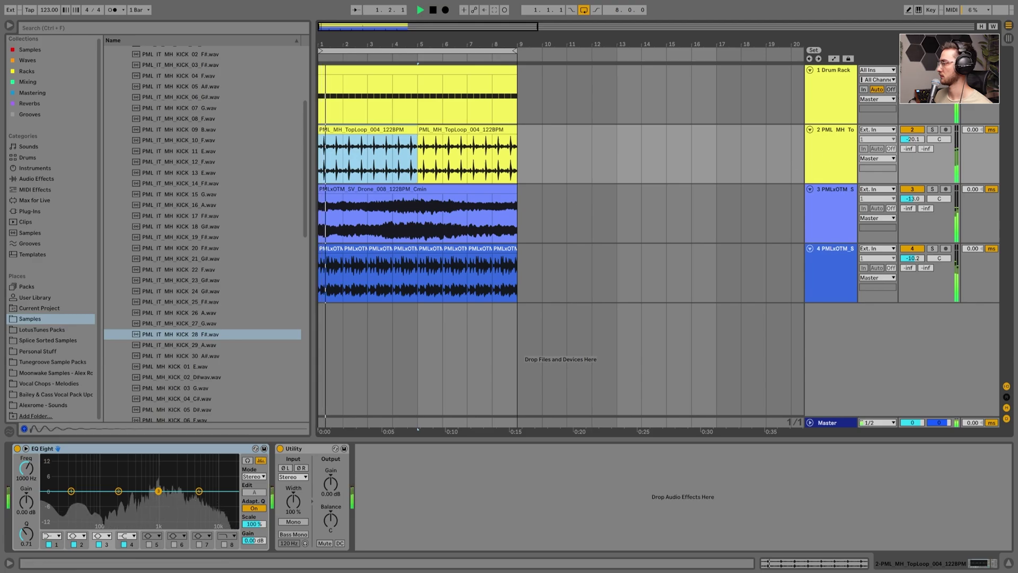
key("space")
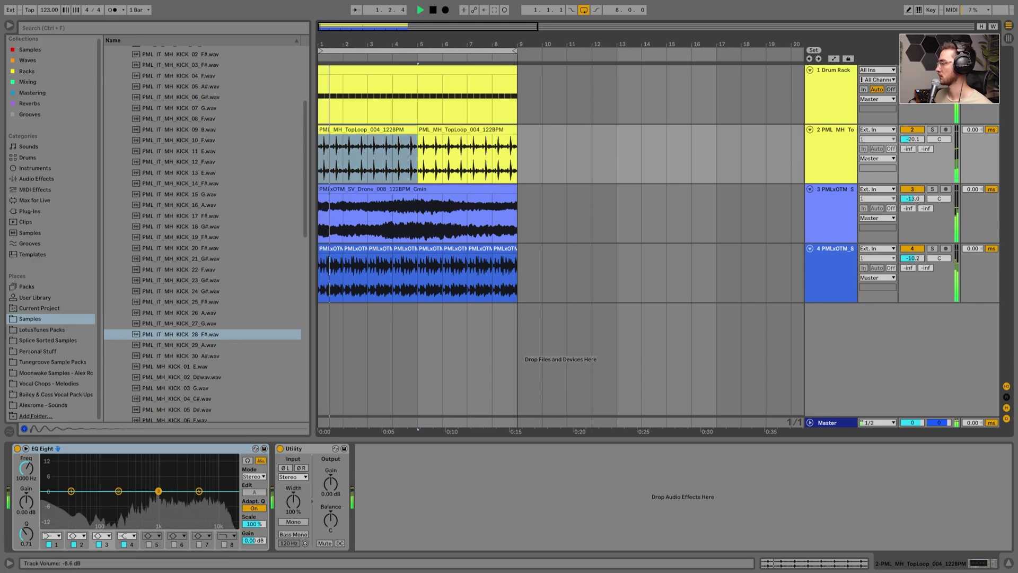
left_click_drag(916, 194, 916, 197)
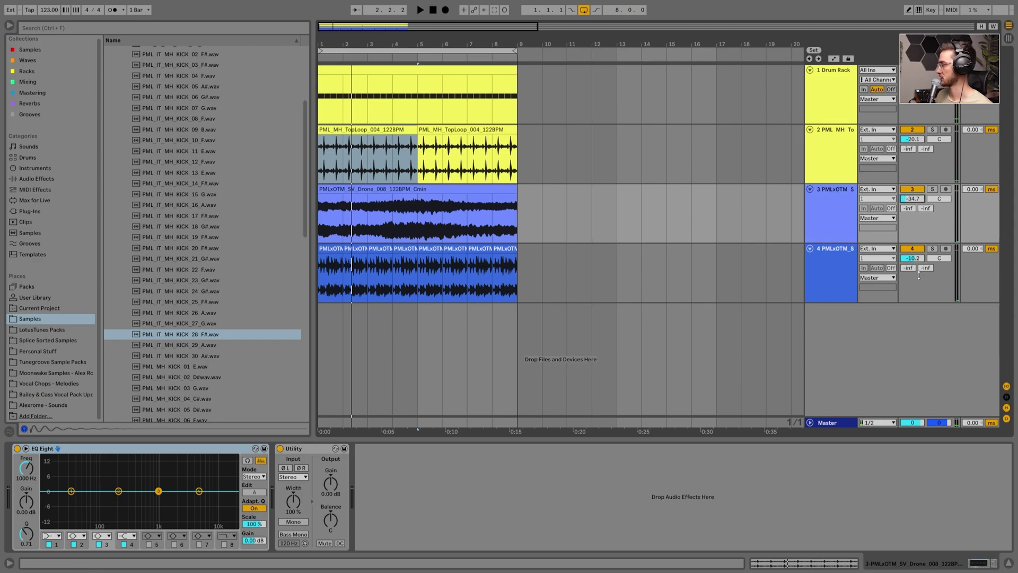
left_click(819, 273)
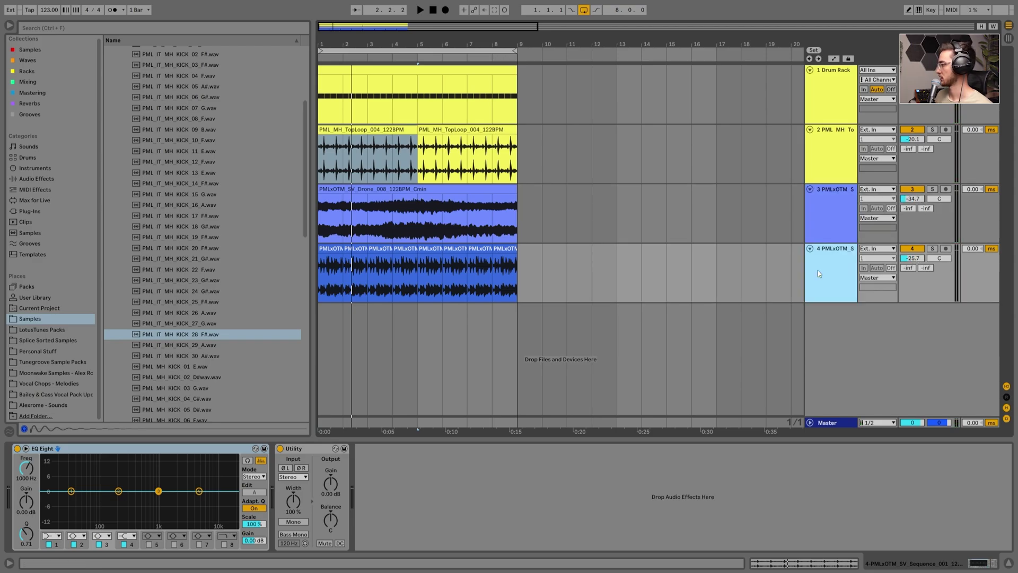
left_click(409, 197)
left_click(342, 276)
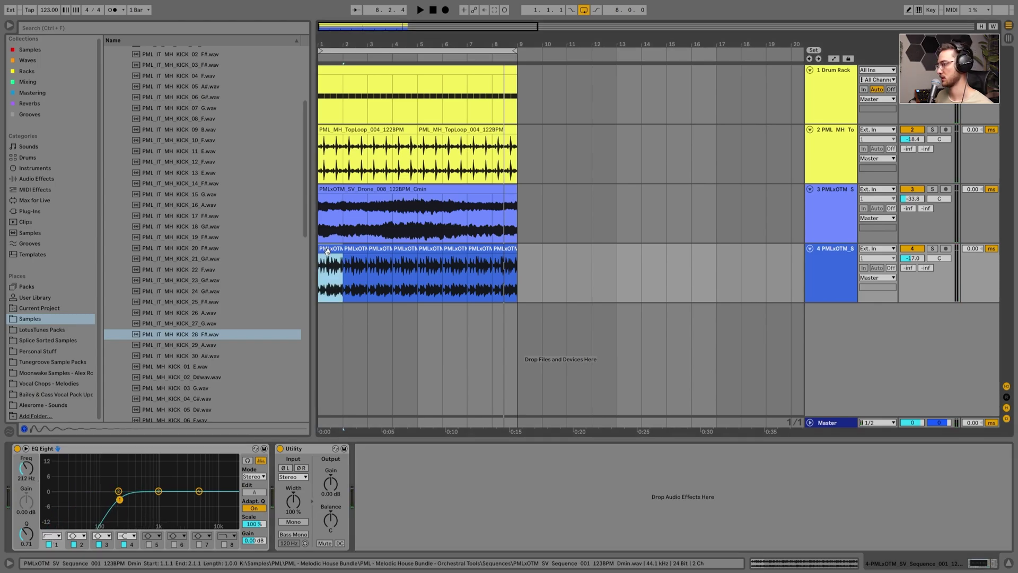
Step: Add an Auto Filter after the Utility on the sequence track and set its low-pass cutoff to 497 Hz
left_click(27, 82)
left_click(130, 53)
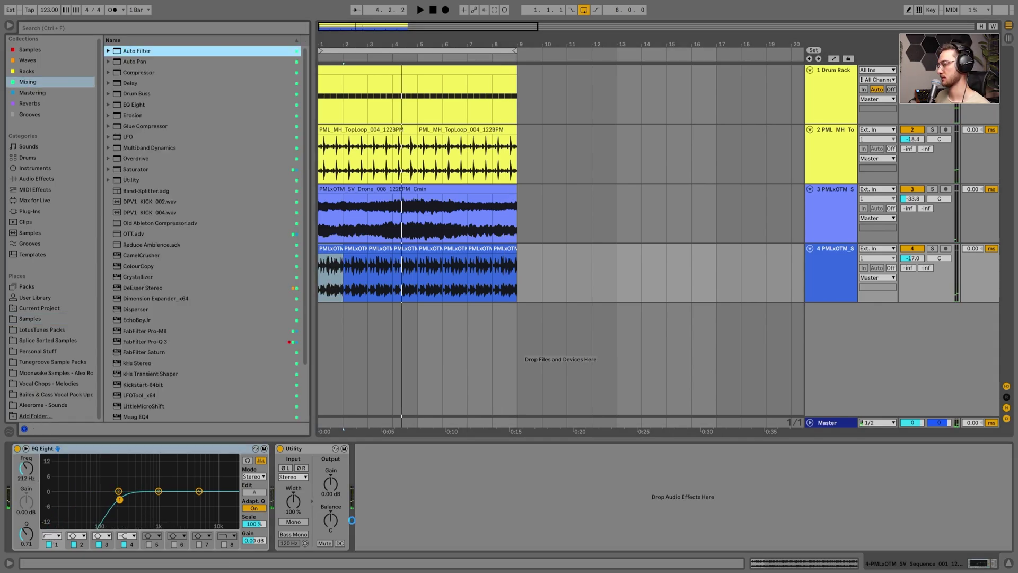
left_click_drag(352, 520, 358, 517)
key("space")
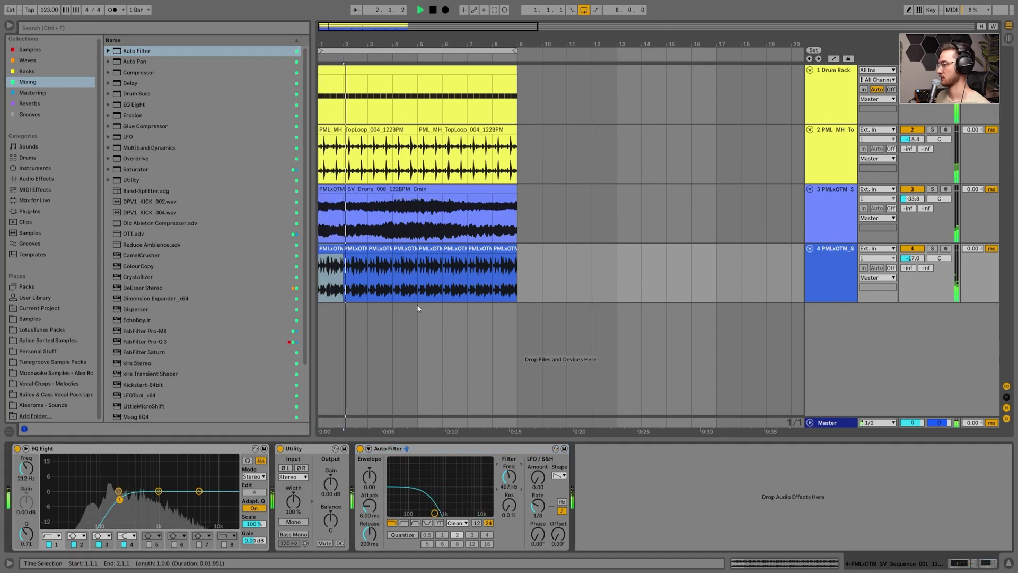
Step: Raise the drone to -28.0 dB, add an Auto Filter to it and lower the cutoff to 497 Hz while playing
left_click(464, 189)
left_click(541, 215)
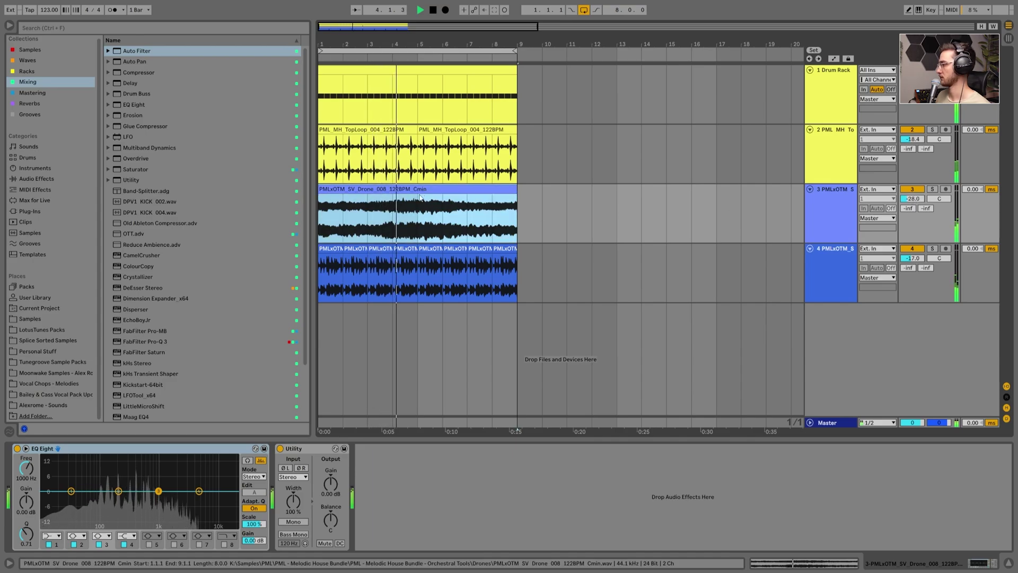
key("space")
double_click(142, 51)
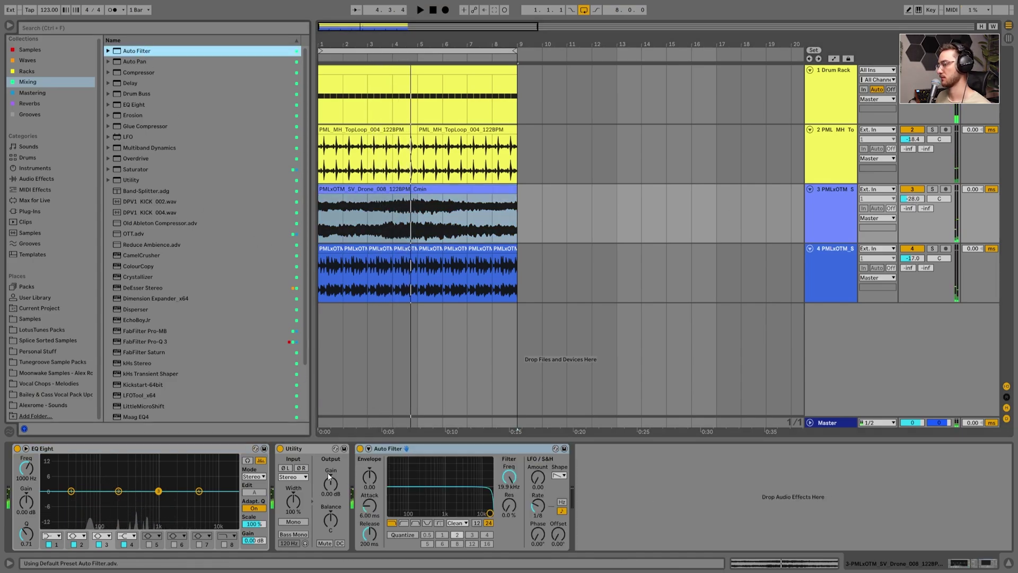
key("space")
left_click_drag(517, 481, 517, 475)
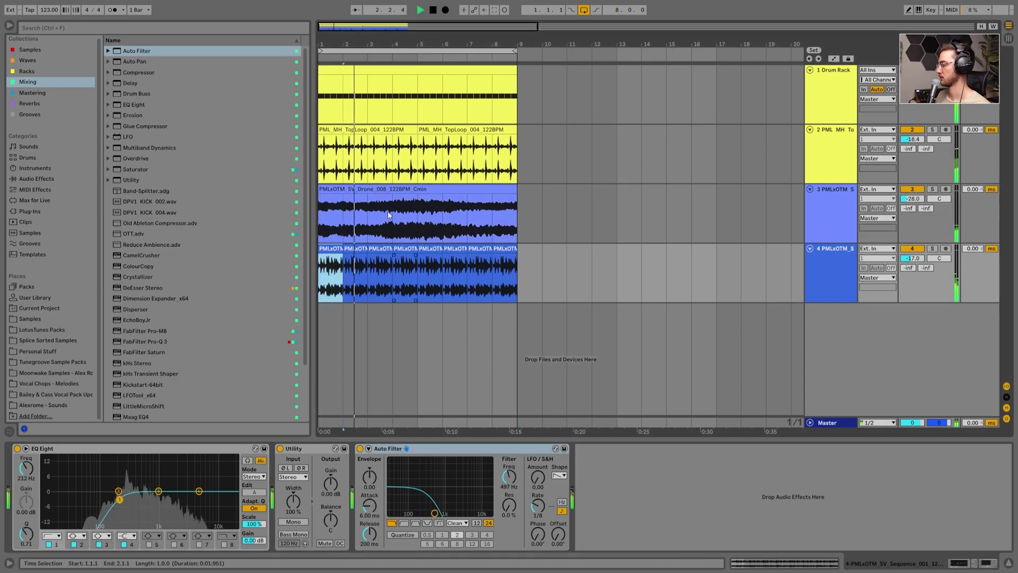
left_click(397, 215)
key("space")
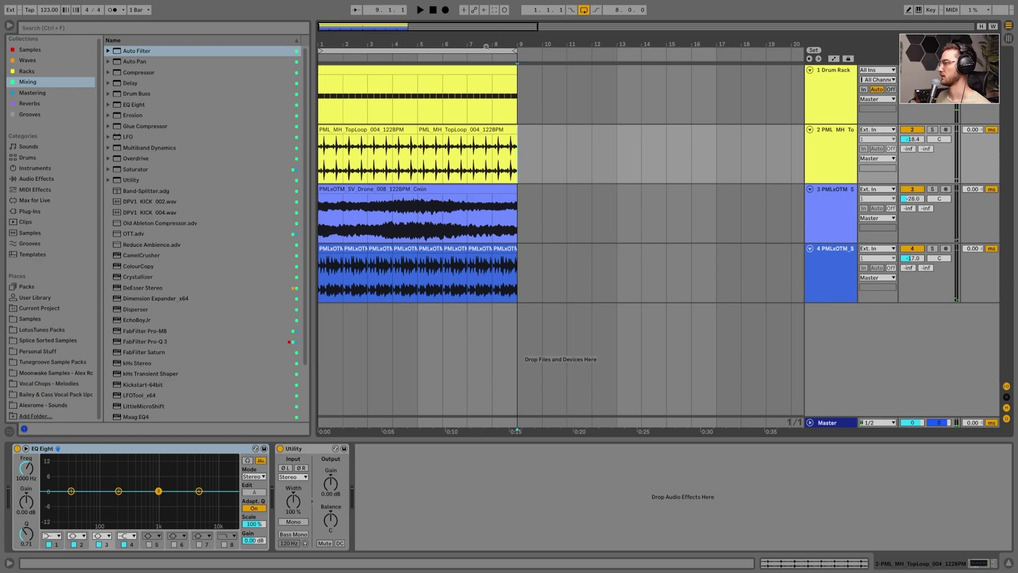
Step: Group the Drum Rack and top loop tracks and insert an empty MIDI track between them
left_click_drag(486, 47, 486, 37)
left_click(342, 297)
left_click(321, 248)
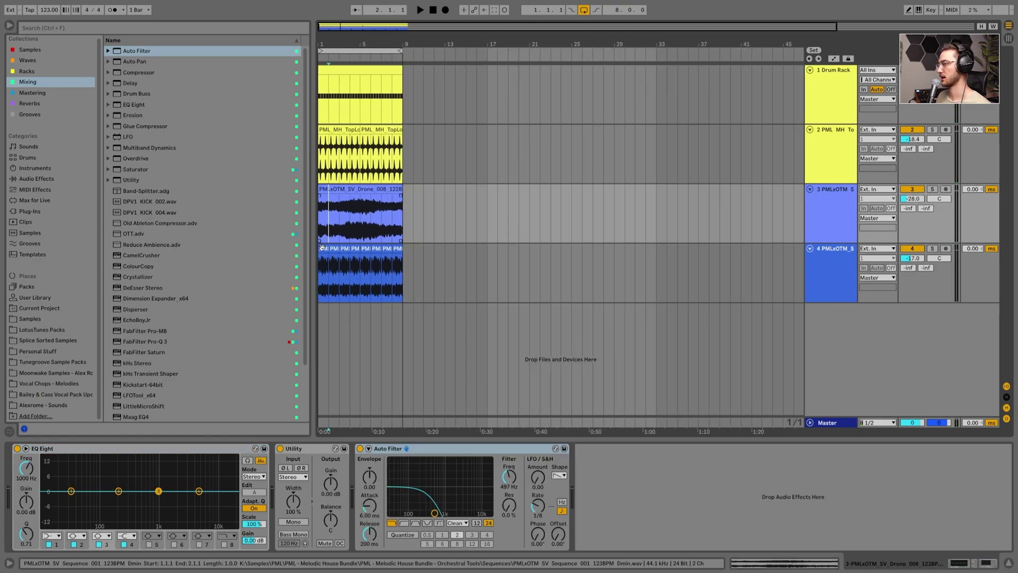
left_click(755, 132)
left_click(832, 134, "shift")
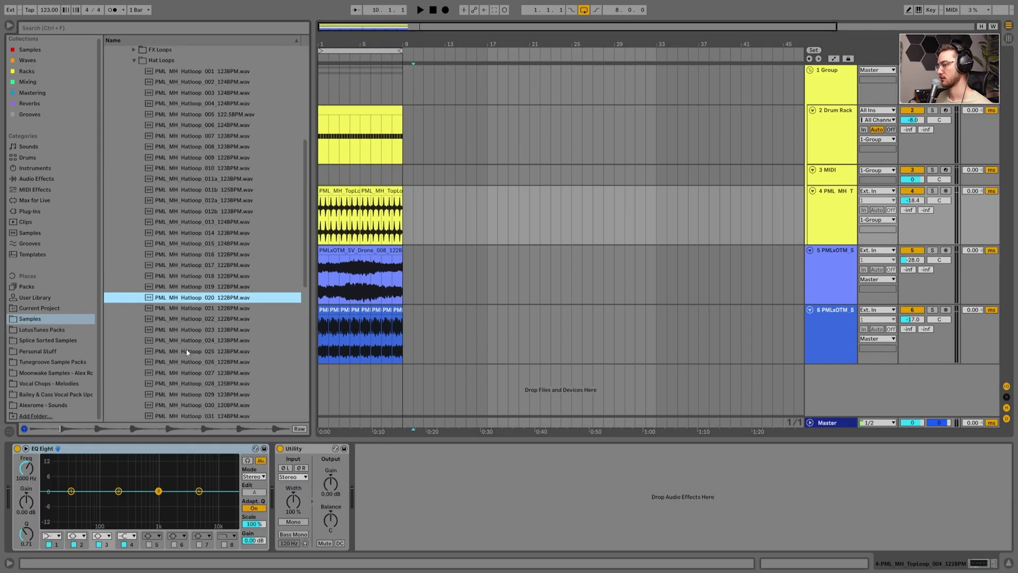
Step: Audition the bundle's hat loops and load PML_MH_Hatloop_026_122BPM into a Simpler on the empty MIDI track
left_click(180, 339)
key("Up")
key("Up")
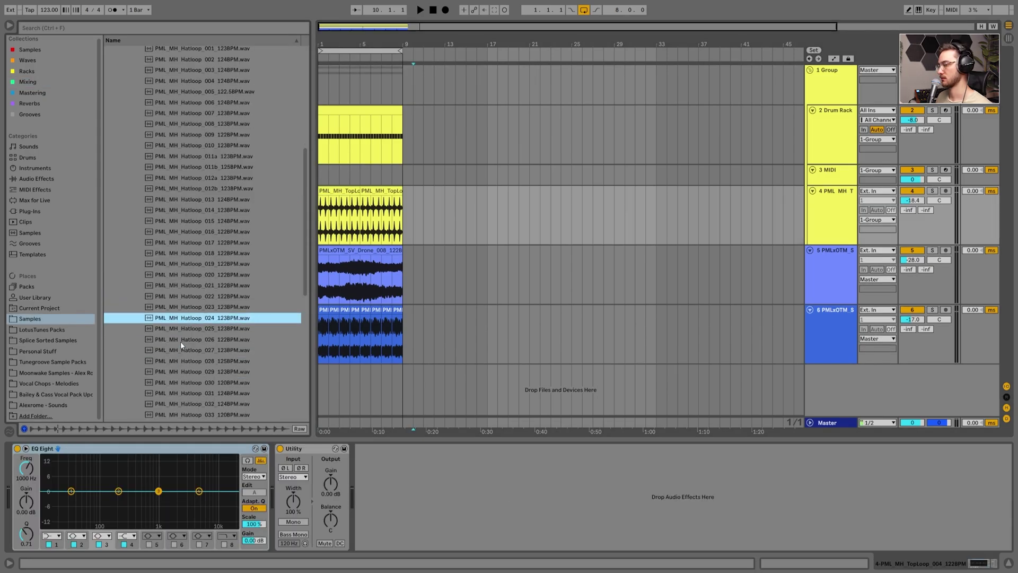
left_click(181, 340)
scroll(180, 344, "down", 1)
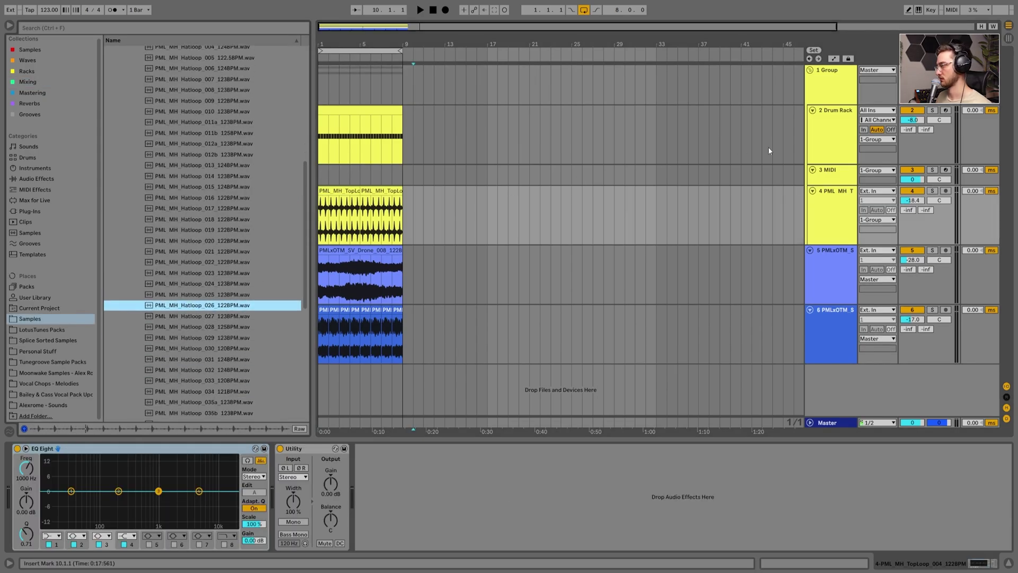
left_click(811, 172)
double_click(211, 300)
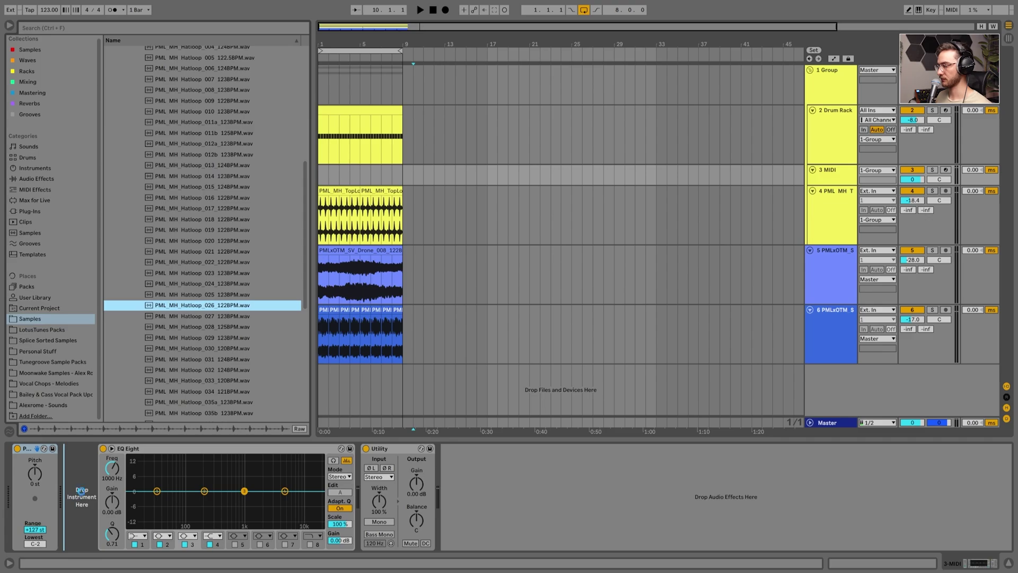
left_click_drag(89, 463, 97, 463)
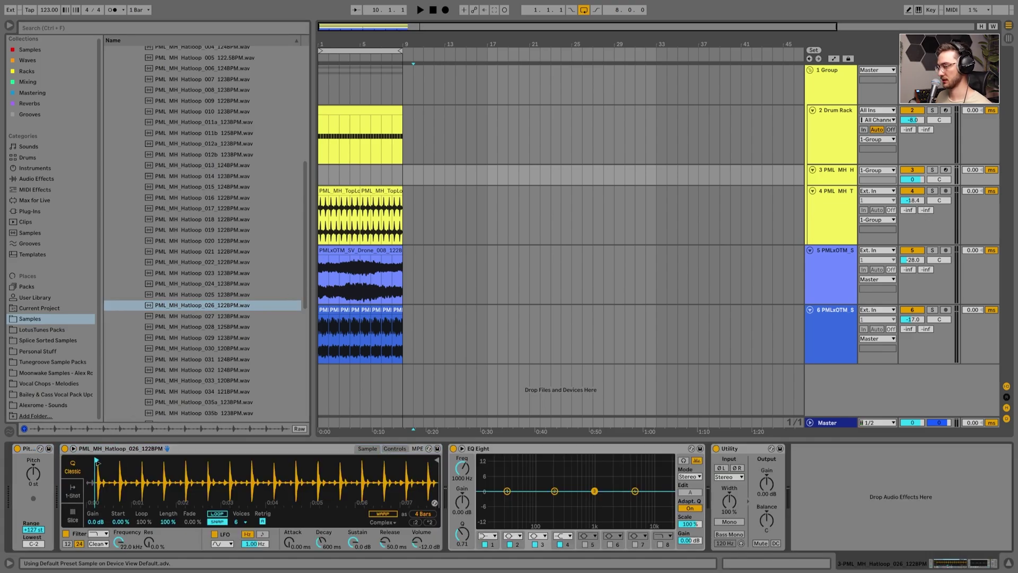
Step: Crop the hat loop in Simpler to its first hit and trim off the small transient at the tail
left_click_drag(436, 460, 113, 479)
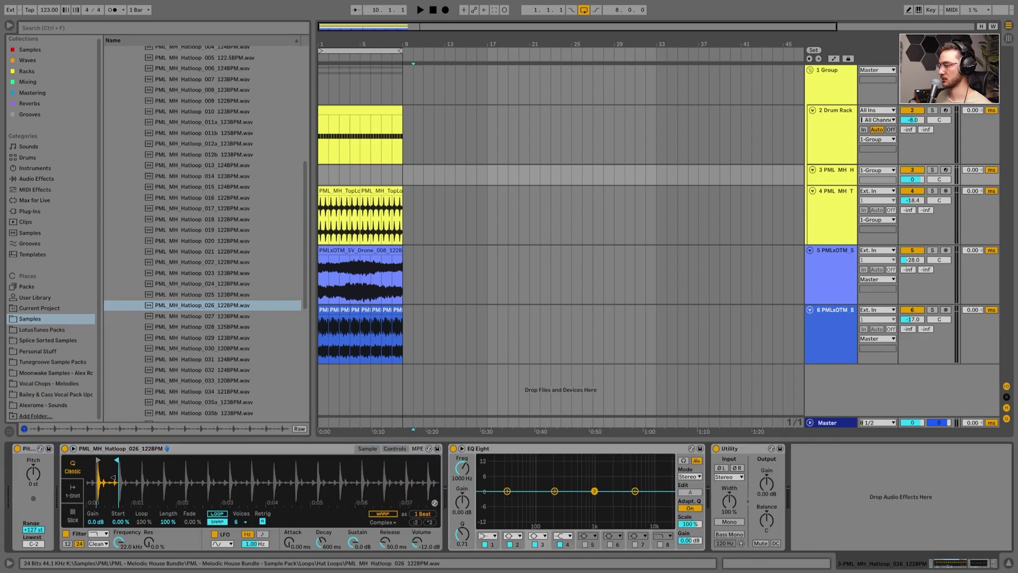
right_click(98, 479)
left_click(127, 529)
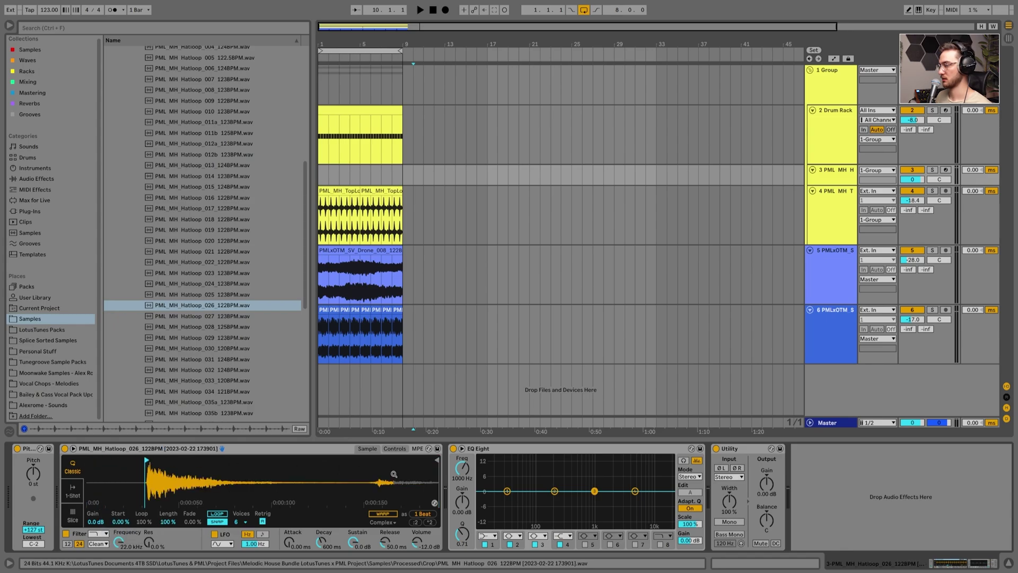
left_click_drag(436, 461, 297, 464)
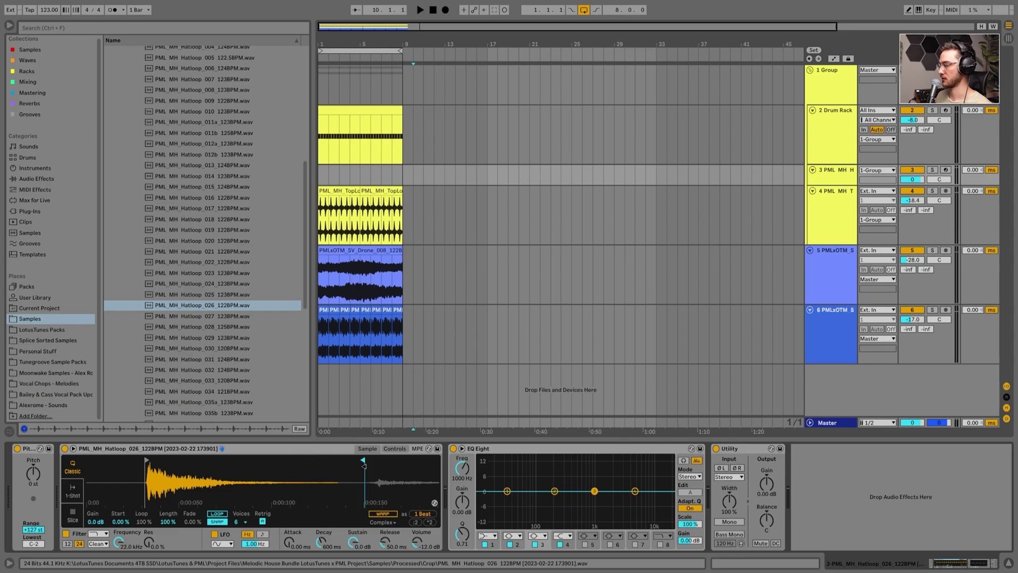
right_click(345, 486)
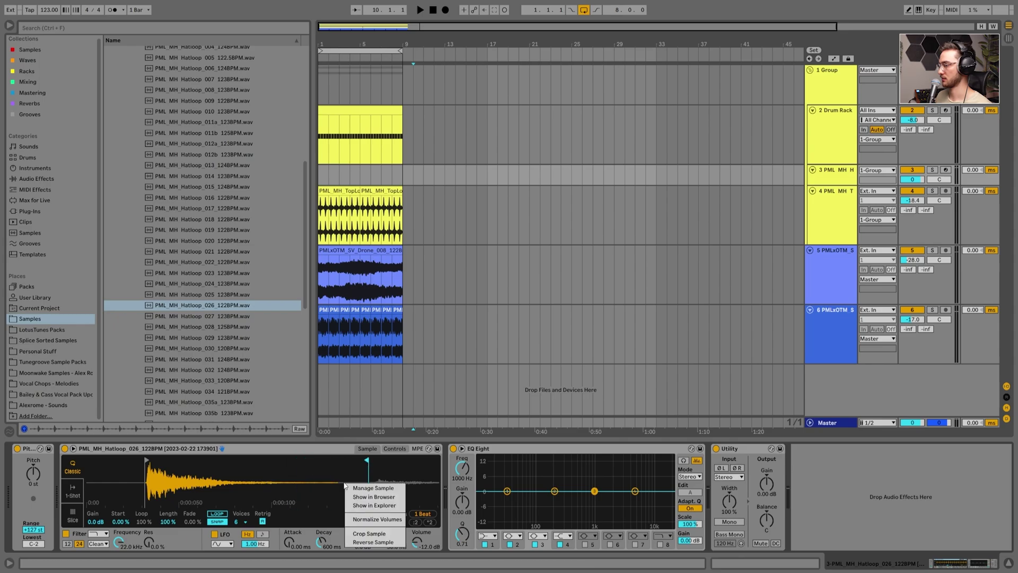
left_click(367, 533)
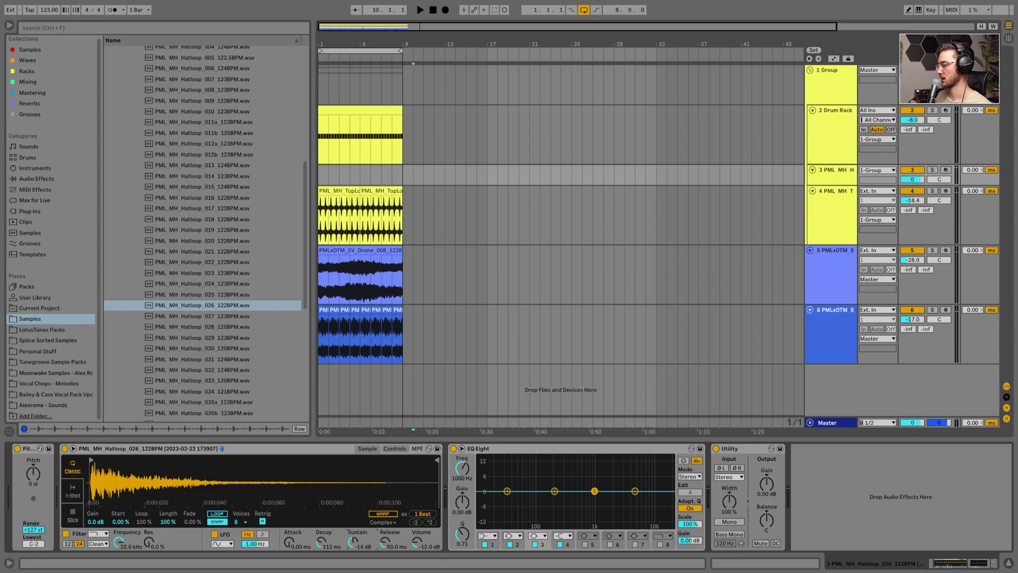
Step: Create an empty eight-bar MIDI clip on the hat track and set its note grid to 1/8
left_click(332, 174)
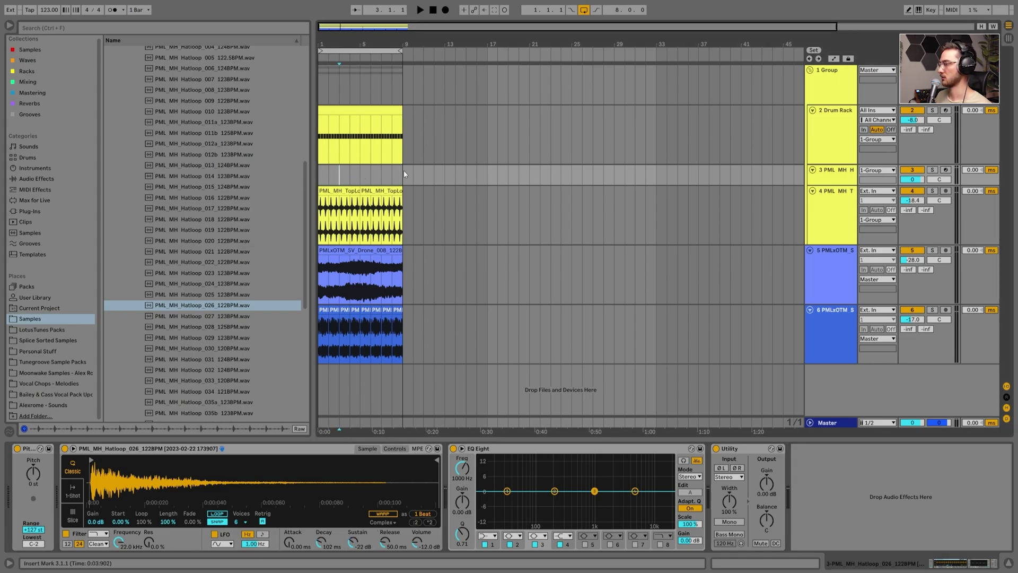
left_click_drag(403, 173, 325, 171)
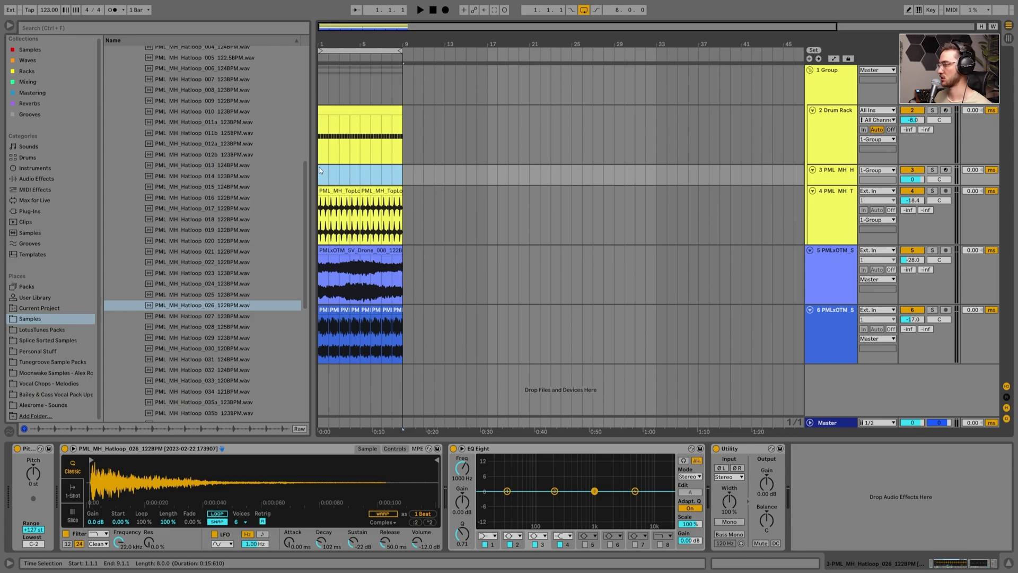
key("ctrl+shift+m")
right_click(316, 295)
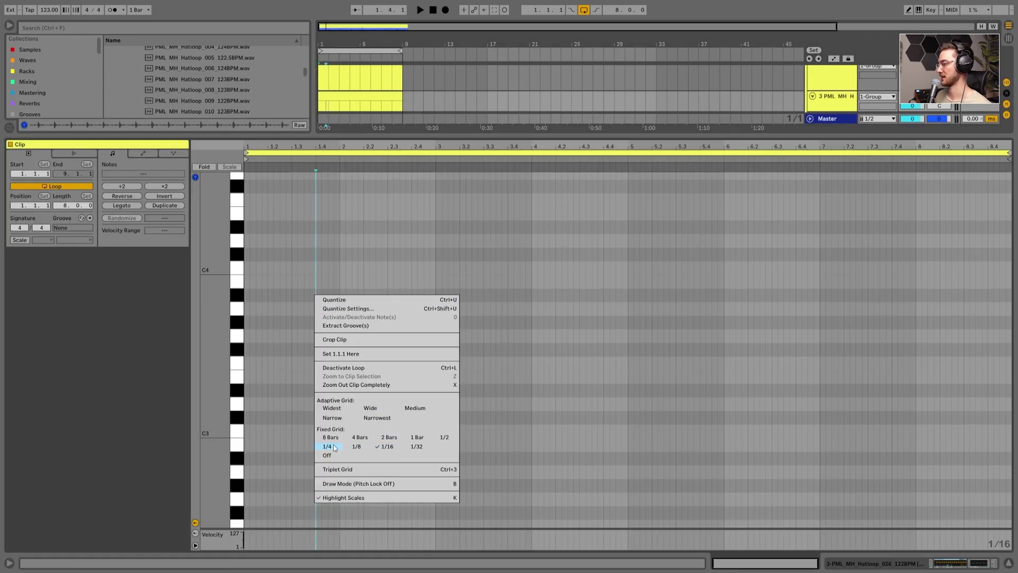
left_click(356, 446)
Step: Place four C3 hat notes in the first bar, one on each offbeat eighth
left_click(268, 276)
scroll(264, 313, "up", 2)
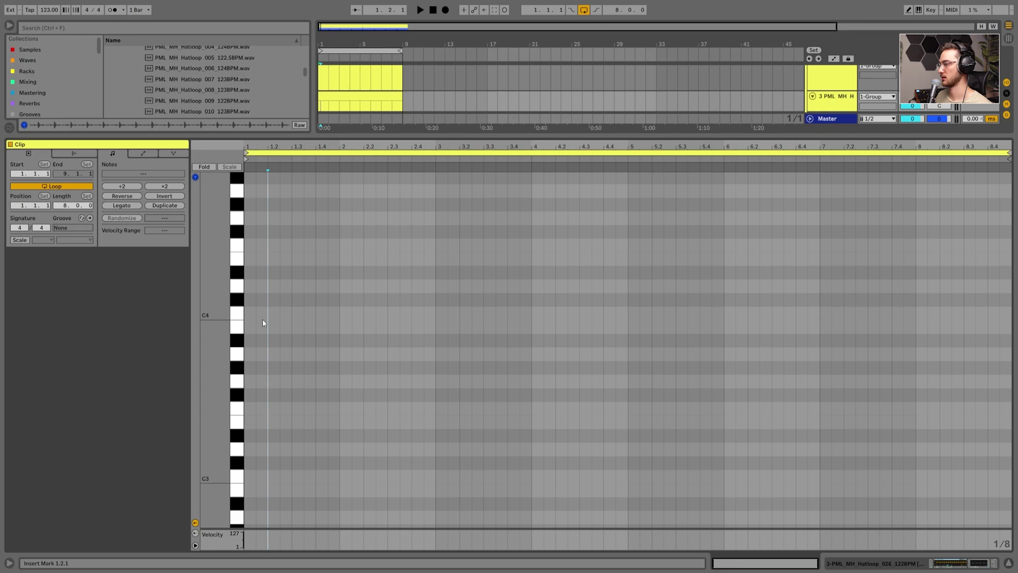
double_click(263, 316)
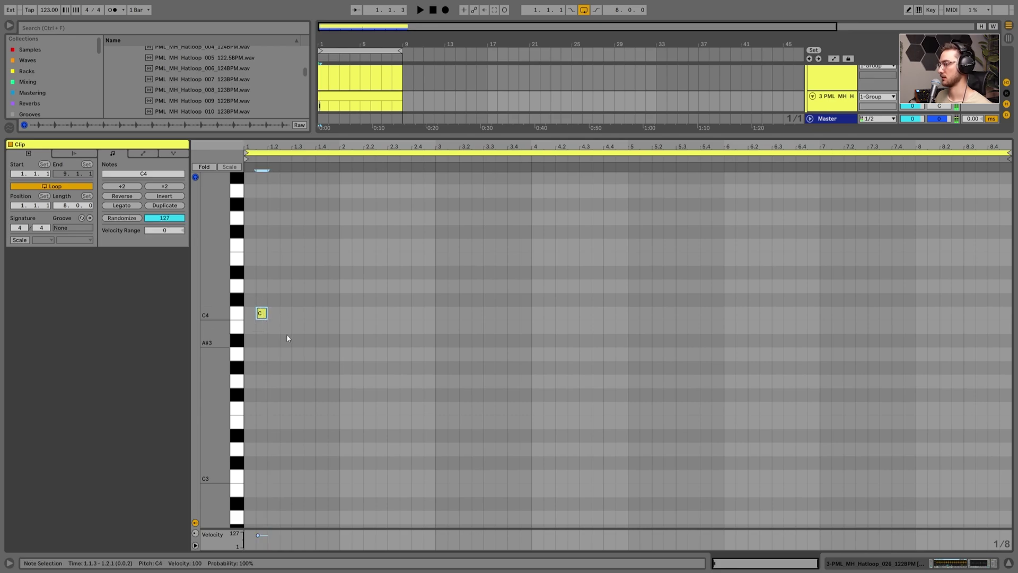
key("shift+Down")
scroll(256, 438, "down", 2)
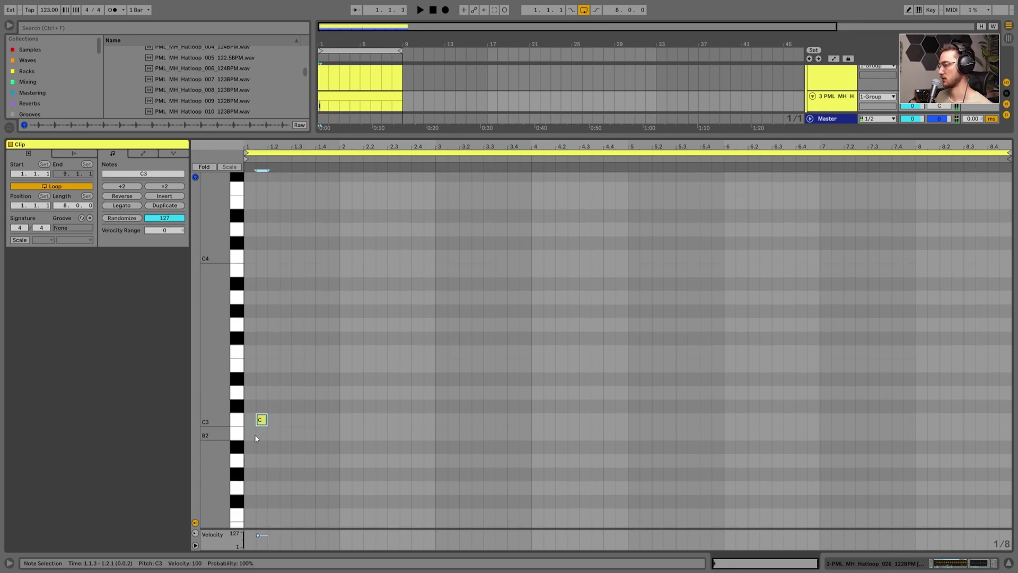
double_click(285, 419)
double_click(309, 419)
double_click(334, 420)
Step: Duplicate the first bar's offbeat hat notes seven times to fill all eight bars of the clip
key("ctrl+a")
key("ctrl+d")
key("ctrl+d")
key("ctrl+d")
key("ctrl+d")
key("ctrl+d")
key("ctrl+d")
key("ctrl+d")
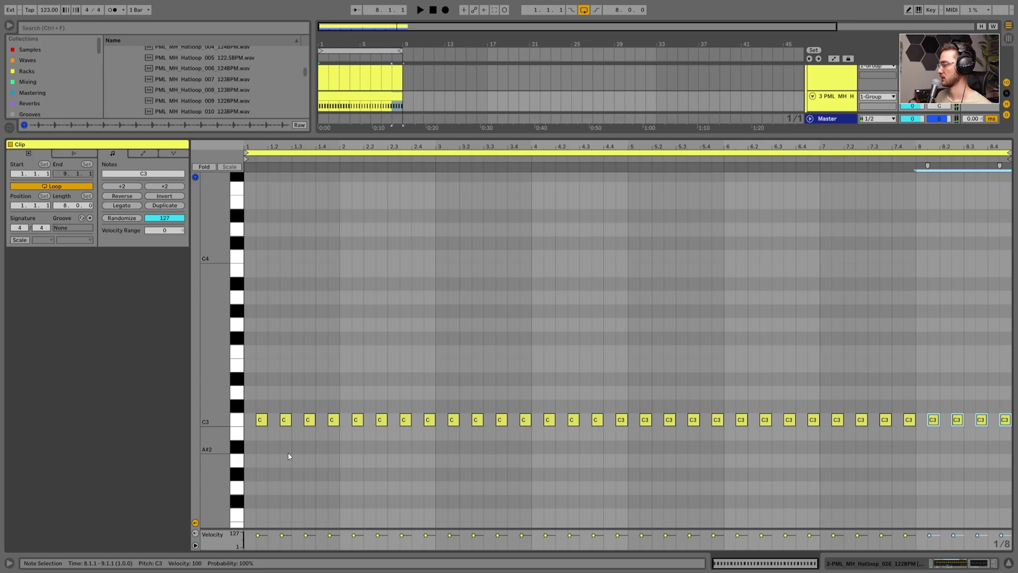
Step: Play back the hat pattern with the other parts and make the hat track taller in the arrangement
key("space")
key("shift+Tab")
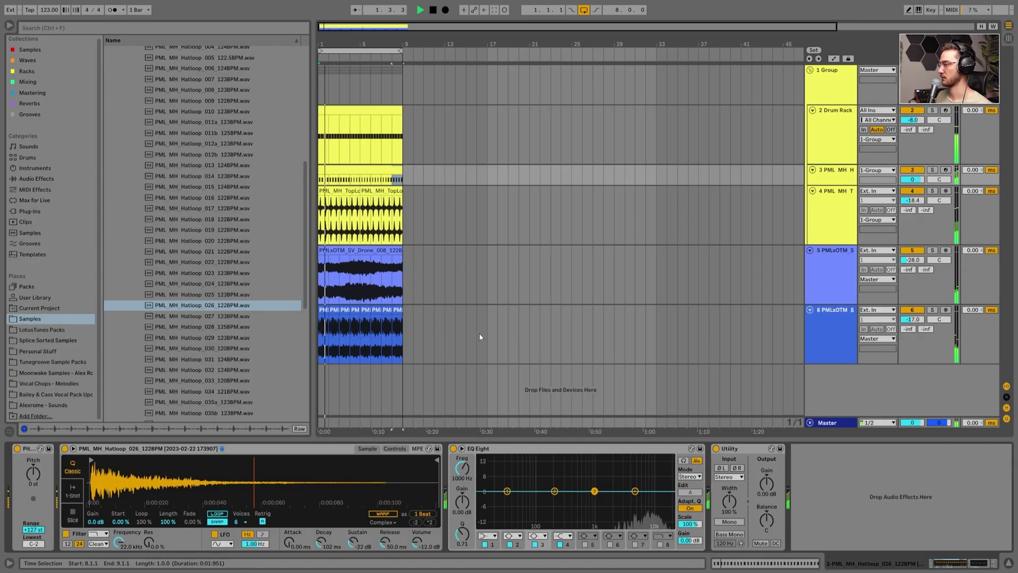
left_click(837, 182)
left_click_drag(833, 184, 834, 206)
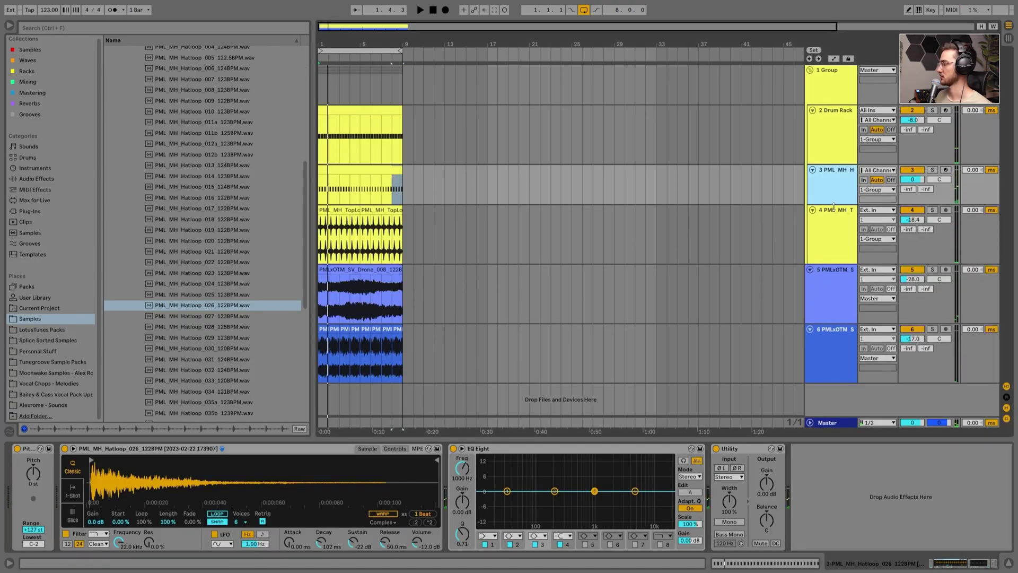
left_click(336, 183)
key("space")
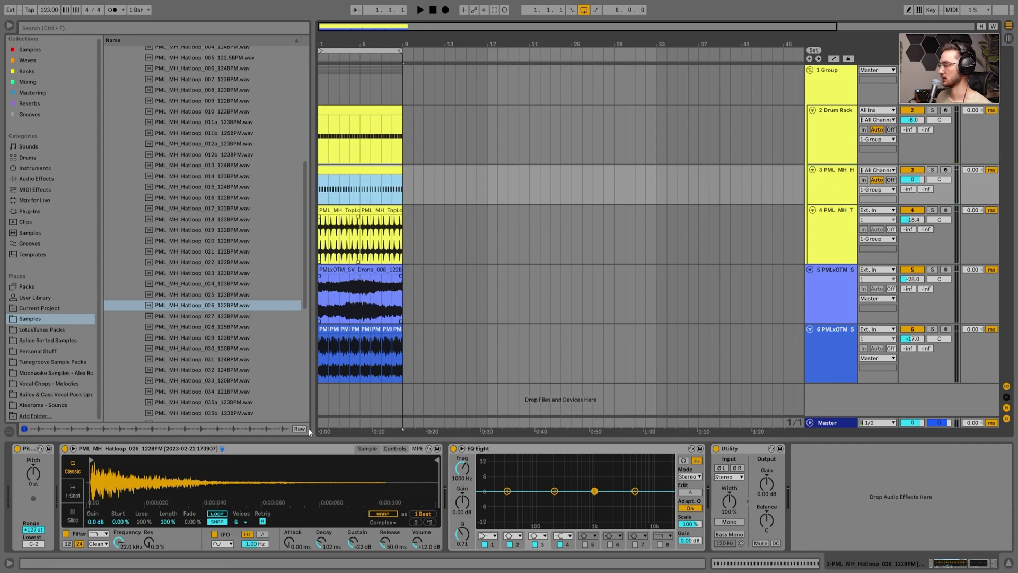
Step: Raise the hat Simpler's volume to 0.0 dB and lower the hat track's volume to -8.9 dB during playback
left_click_drag(418, 545, 418, 537)
key("space")
left_click_drag(913, 179, 912, 191)
Step: Change the first EQ Eight band on the hat track to a low cut at 1.25 kHz
left_click(486, 535)
left_click(487, 484)
left_click_drag(464, 483, 469, 473)
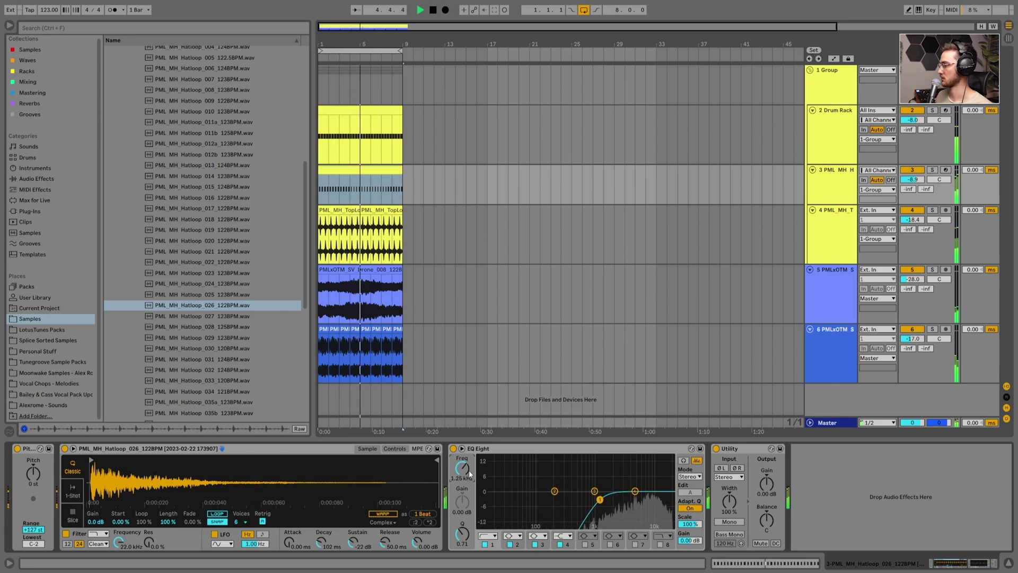
key("space")
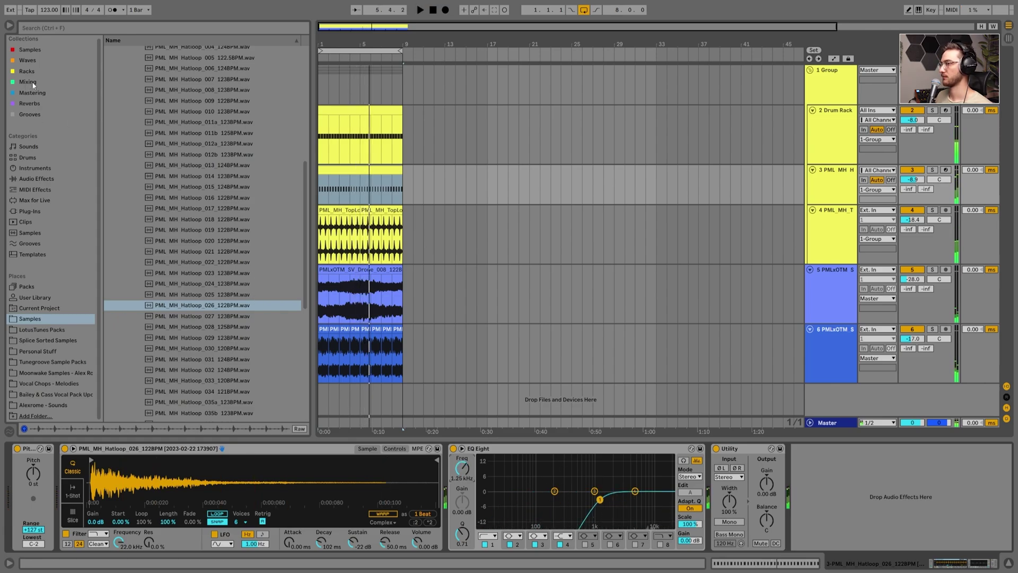
Step: Search the audio effects for Vocoder and add it to the end of the hat track's device chain
left_click(27, 82)
left_click(36, 179)
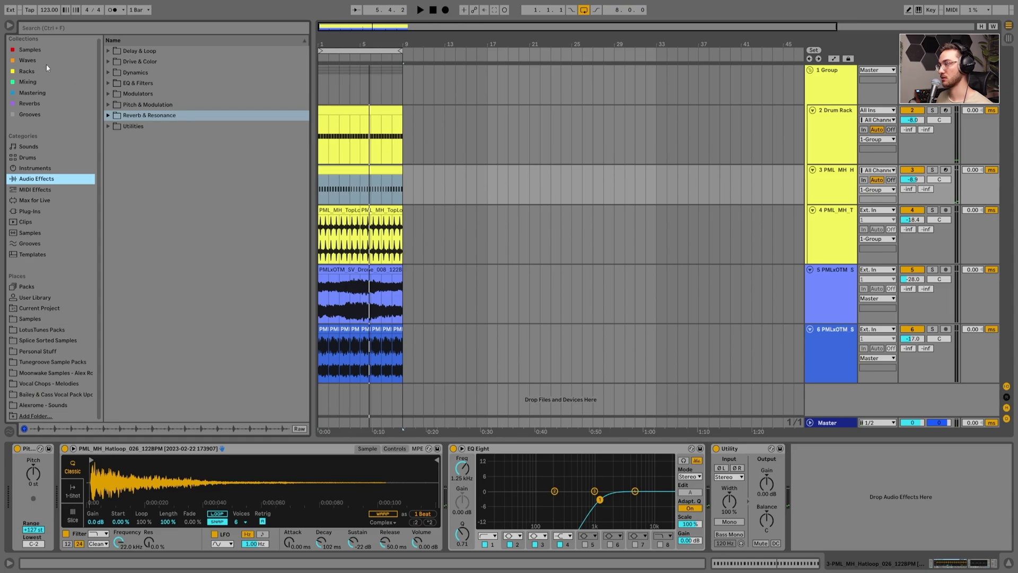
left_click(42, 26)
type("voco")
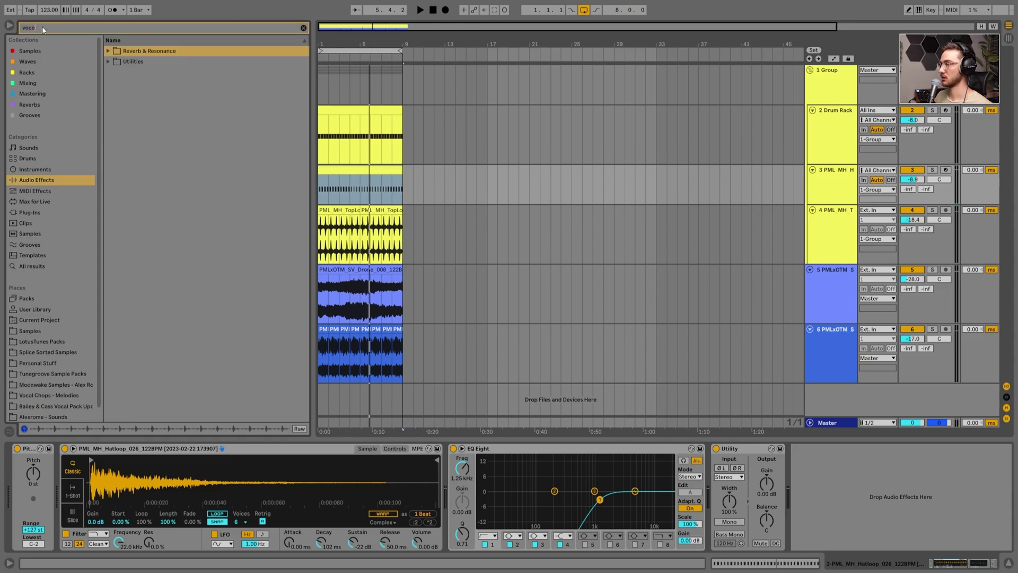
left_click(109, 51)
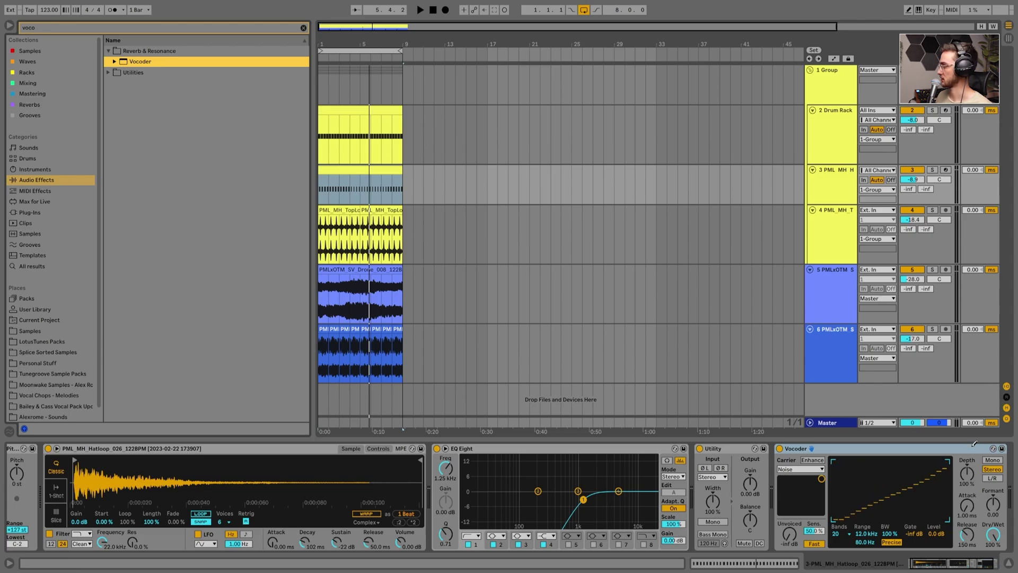
Step: Set the hat Vocoder's Formant to 4.40, Dry/Wet to 41% and Release to 154 ms while playing
key("space")
left_click_drag(993, 504, 994, 494)
mouse_move(993, 535)
left_mouse_down()
mouse_move(993, 566)
mouse_move(995, 501)
mouse_move(993, 554)
mouse_move(994, 525)
left_mouse_up()
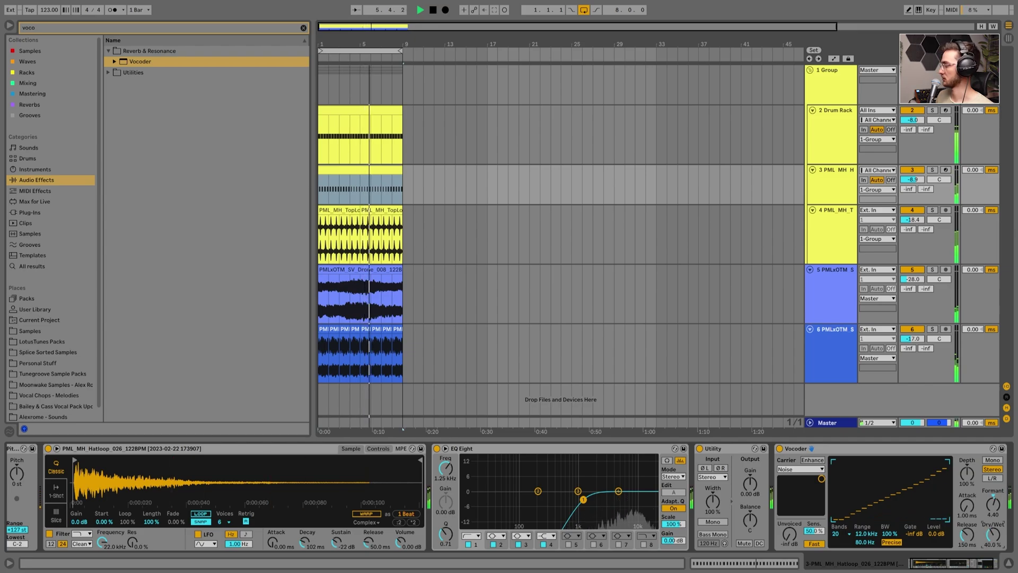
left_click_drag(967, 536, 968, 568)
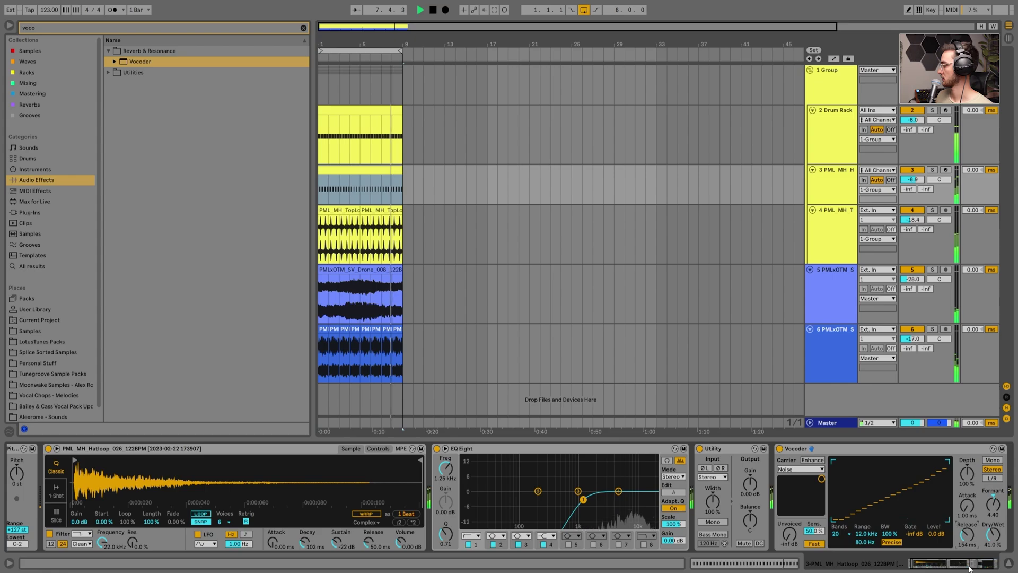
Step: Search the audio effects for Echo and add it after the Vocoder on the hat track
left_click(35, 83)
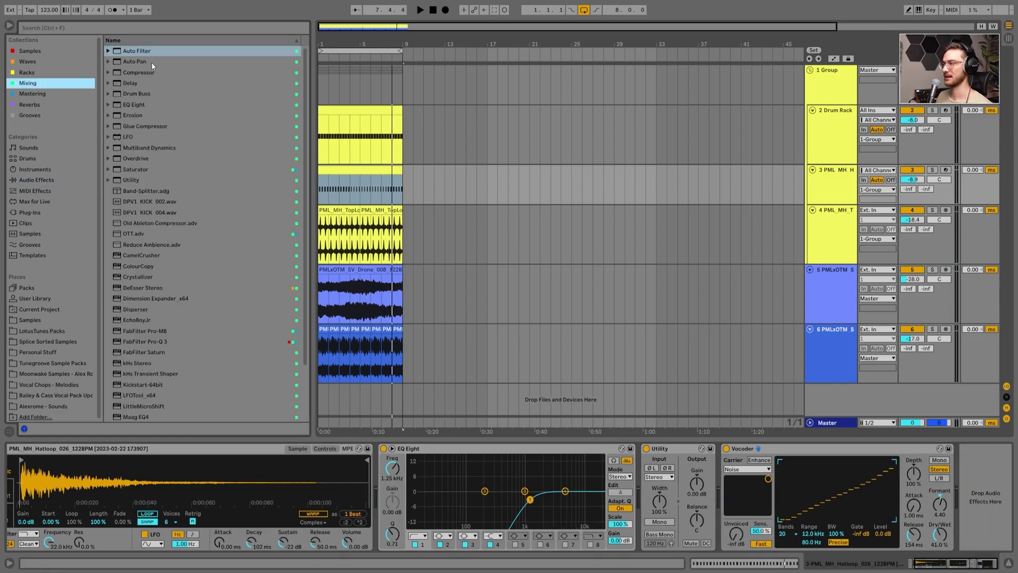
left_click(80, 31)
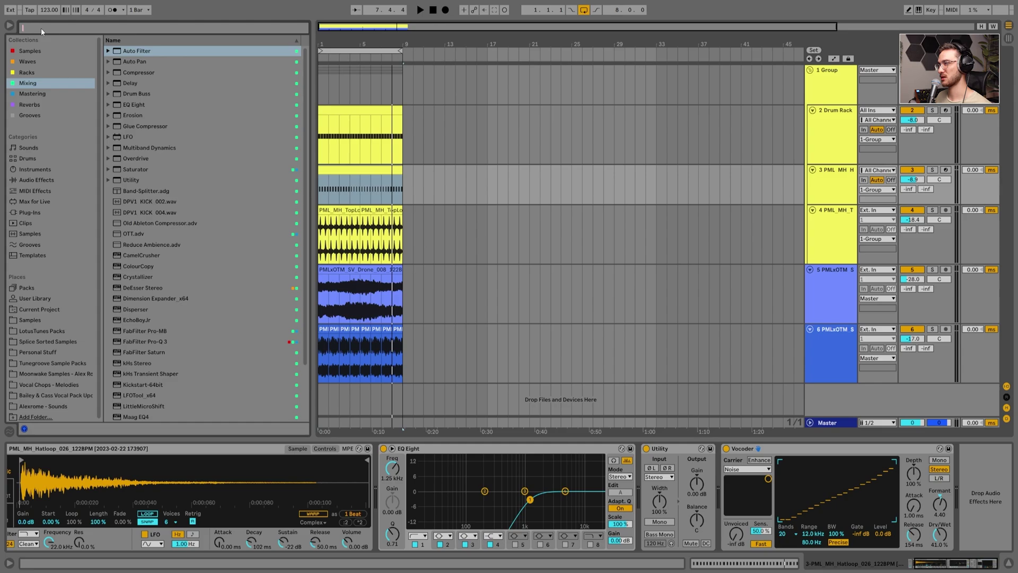
type("echo")
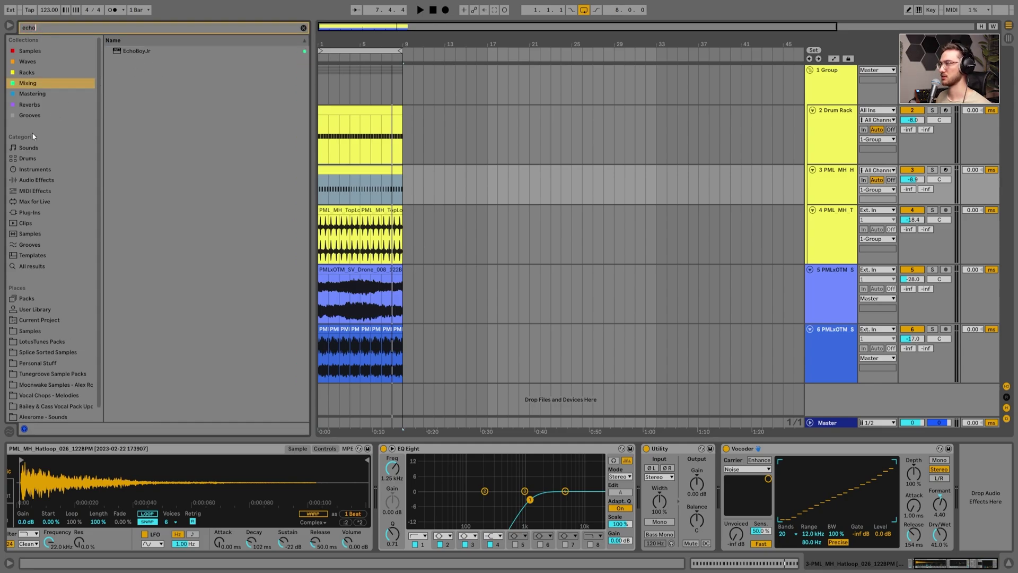
left_click(36, 180)
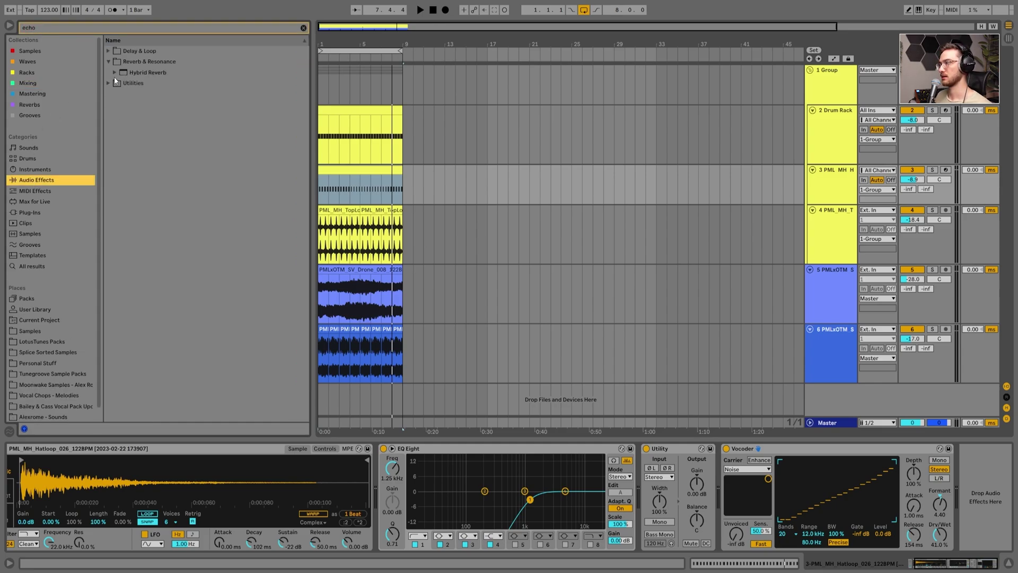
left_click(128, 51)
left_click(122, 63)
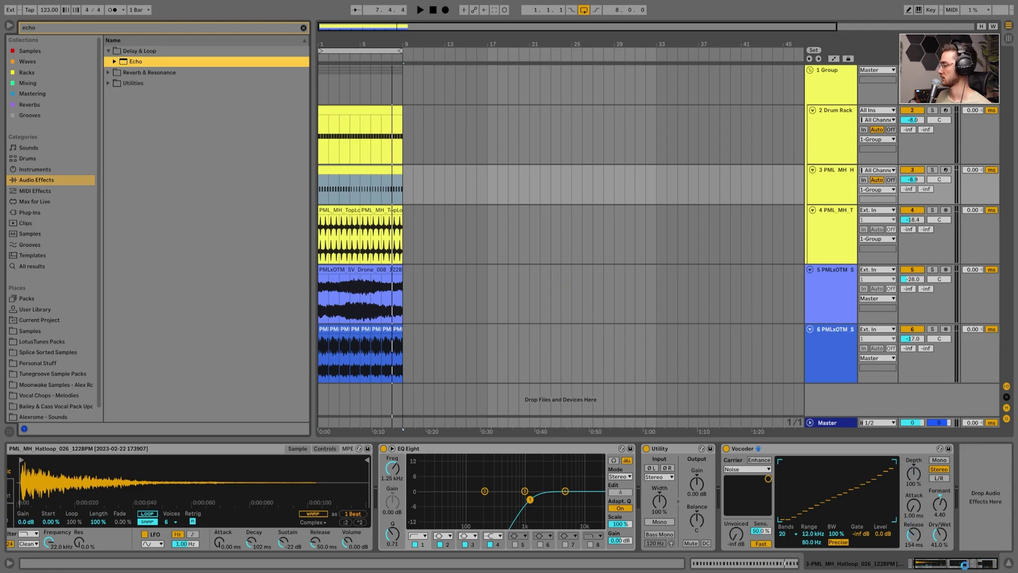
key("Return")
Step: Adjust the hat Echo's Dry/Wet to 43% while listening to the full loop
left_click_drag(933, 534, 932, 562)
key("space")
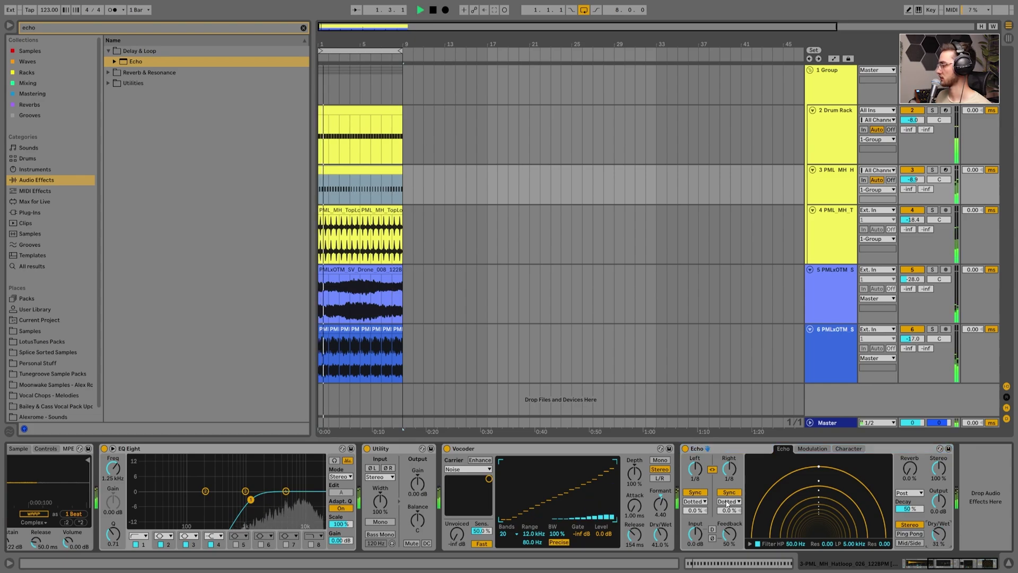
left_click_drag(937, 535, 937, 525)
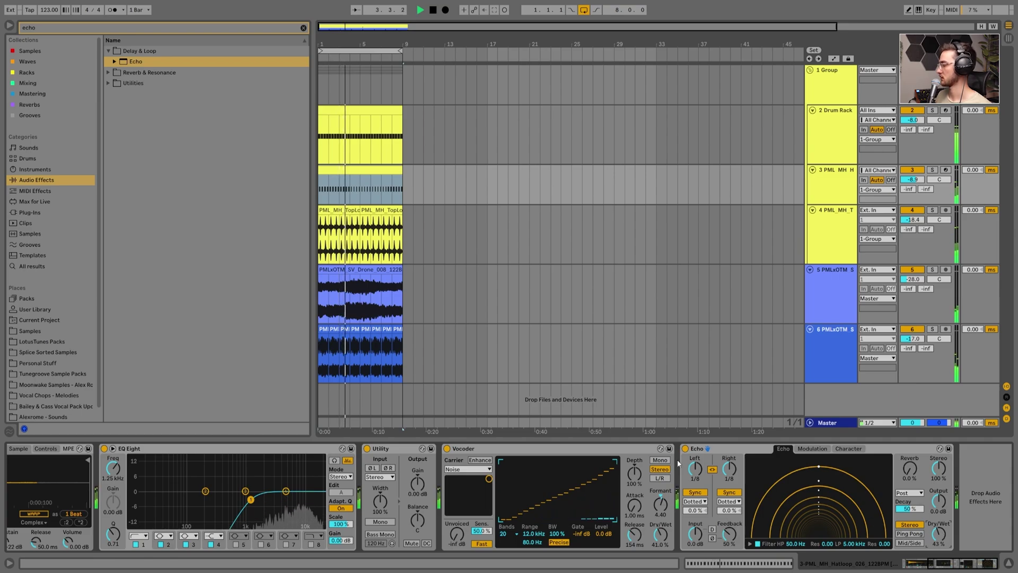
left_click(362, 166)
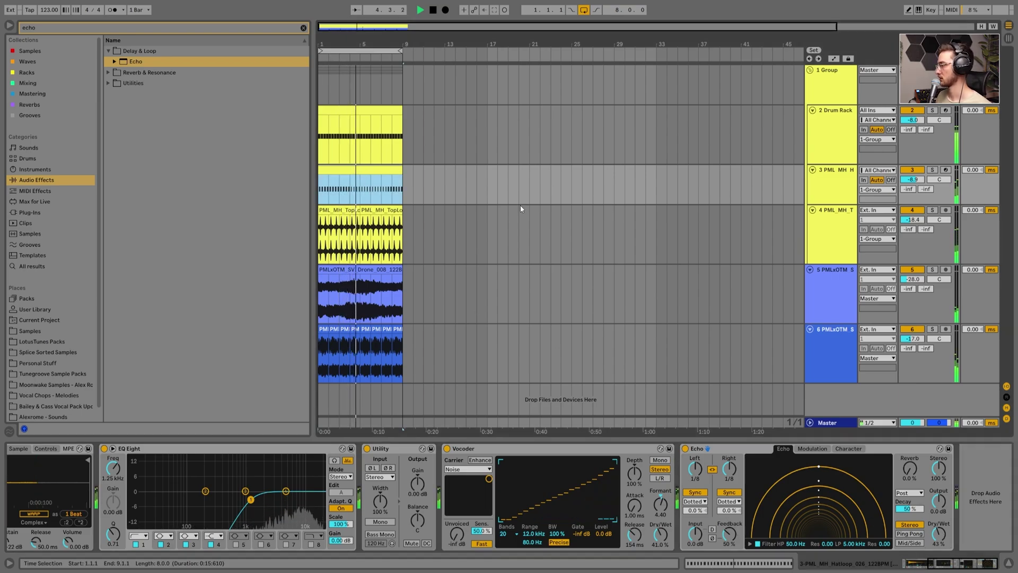
left_click(838, 231)
key("space")
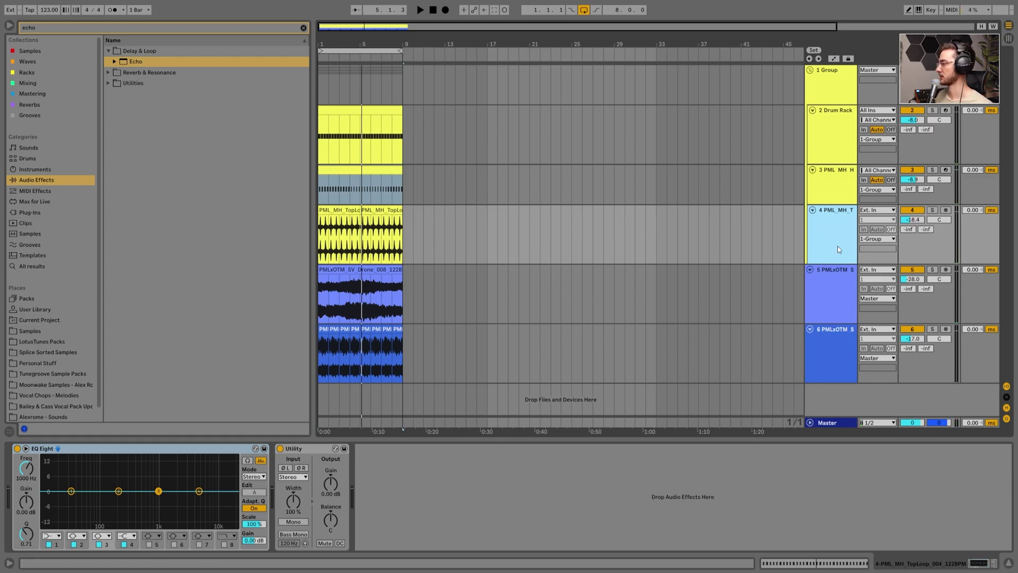
Step: Insert a MIDI track below the hat track and load PML_MH_Claploop_015_128BPM into a Simpler on it
left_click(838, 193)
key("ctrl+shift+t")
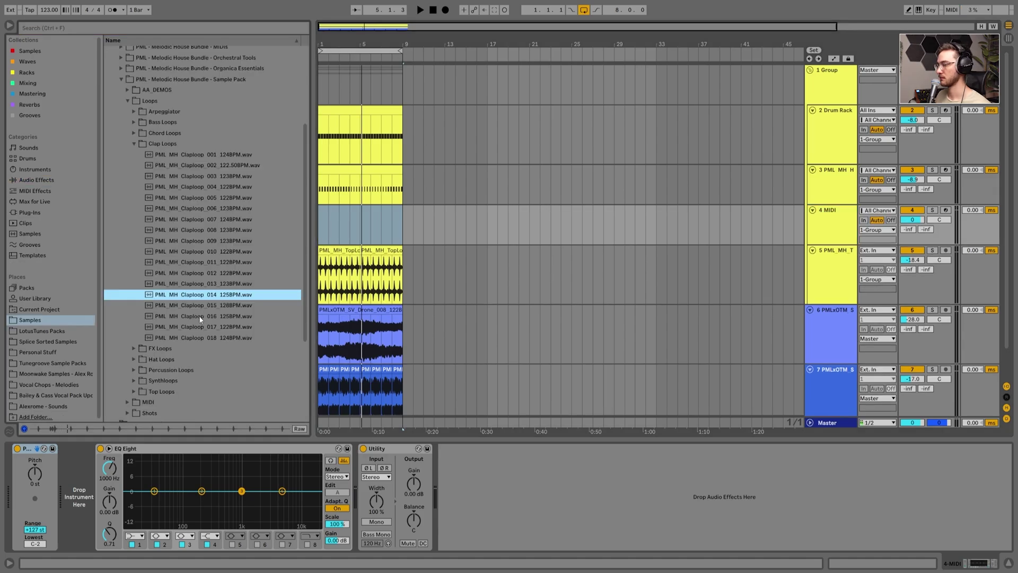
key("Down")
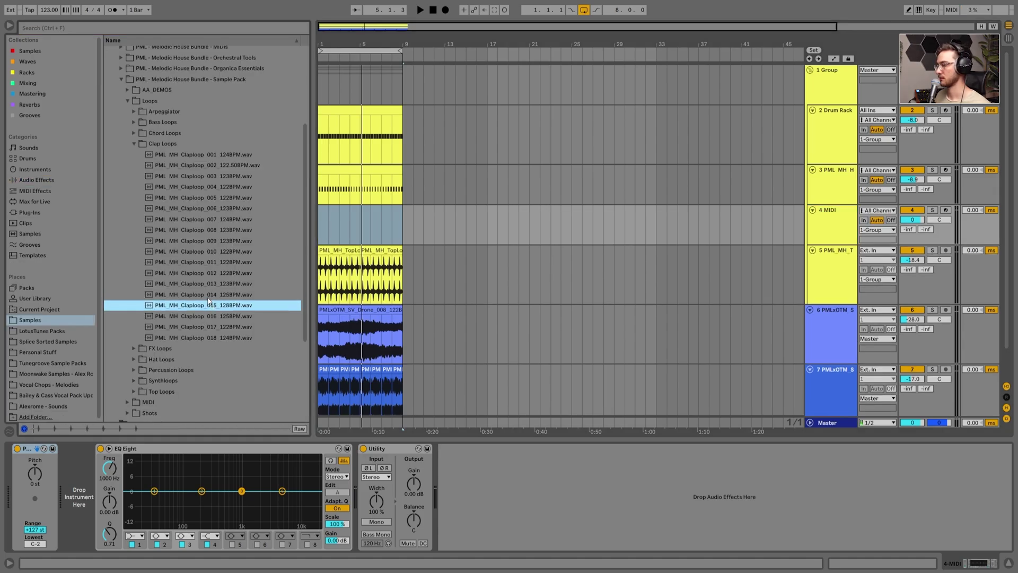
left_click_drag(212, 307, 122, 470)
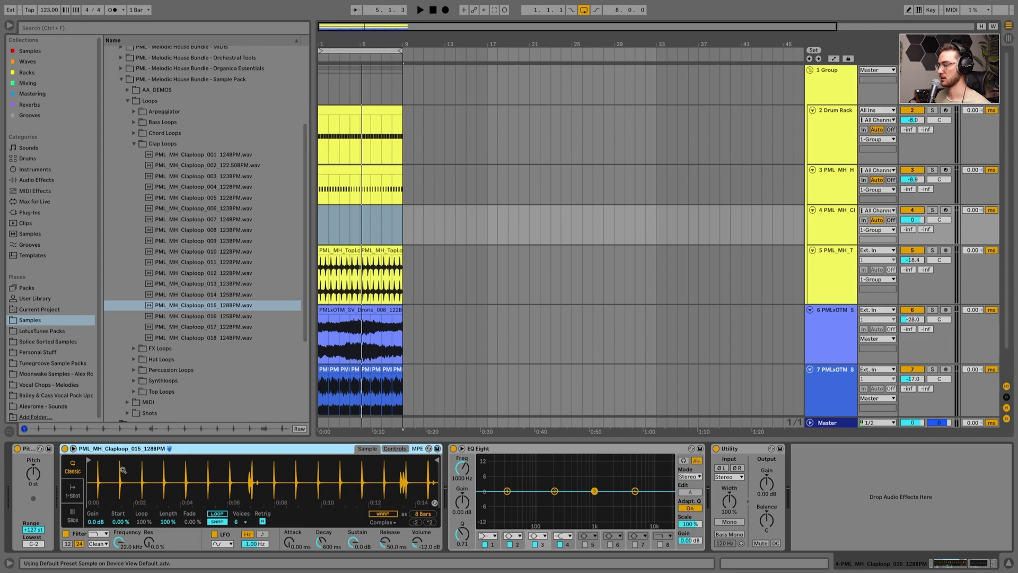
Step: Select the full eight-bar range on the clap track in the arrangement
left_click(364, 211)
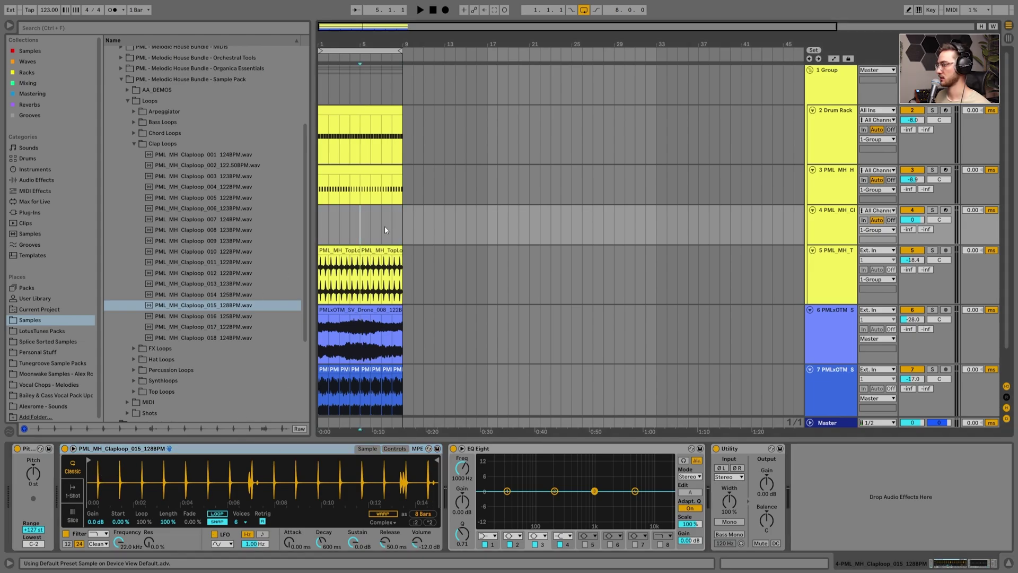
left_click_drag(402, 217, 313, 225)
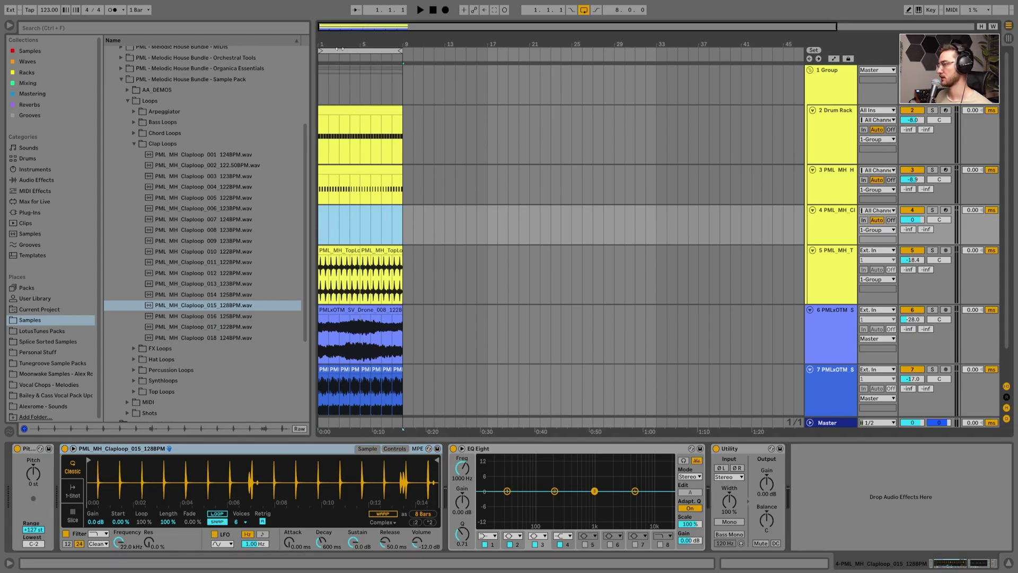
scroll(340, 51, "up", 3)
Step: Narrow the clap loop in Simpler to its first hit and crop the sample to that region
left_click(97, 459)
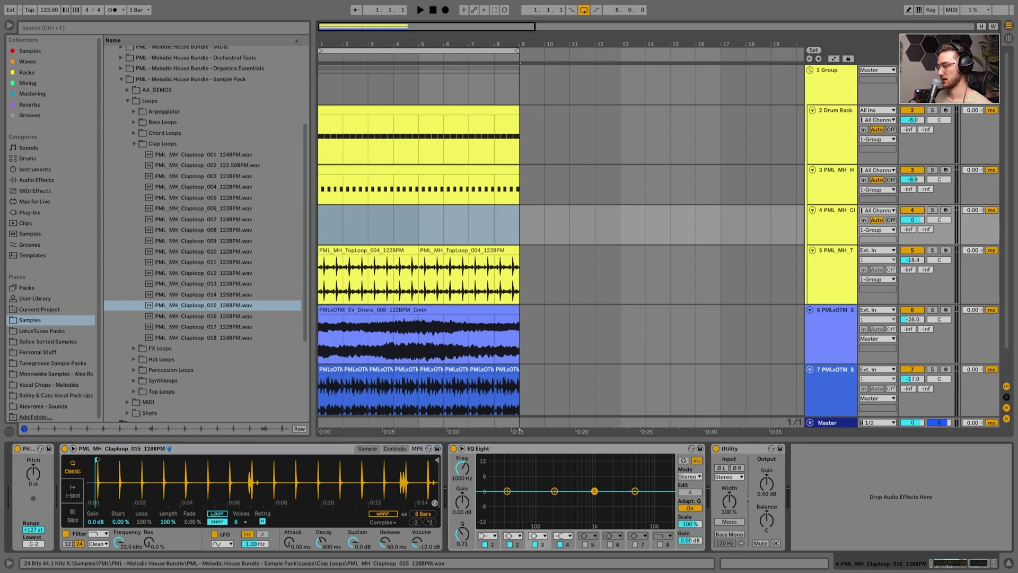
left_click_drag(436, 460, 126, 468)
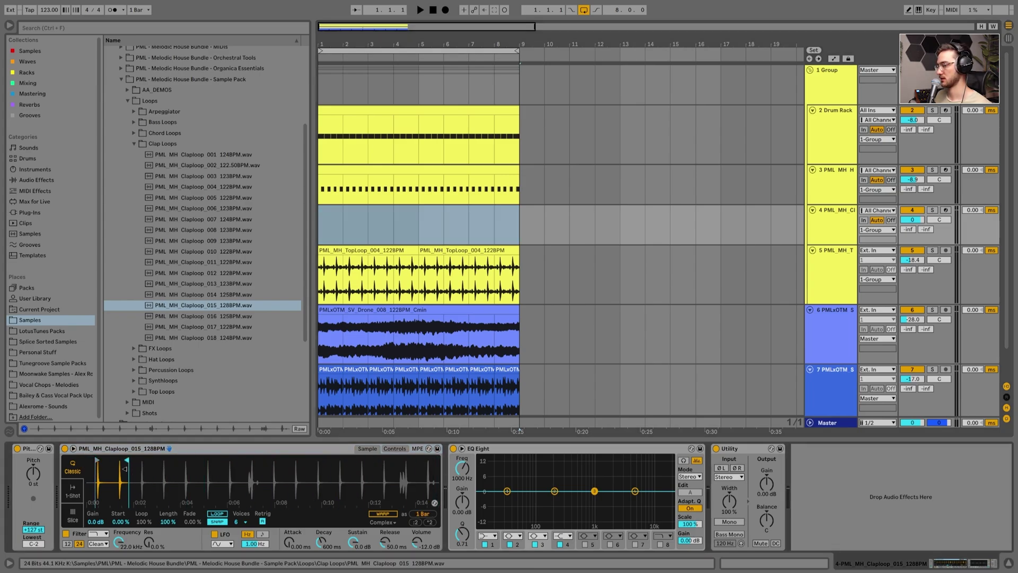
right_click(112, 479)
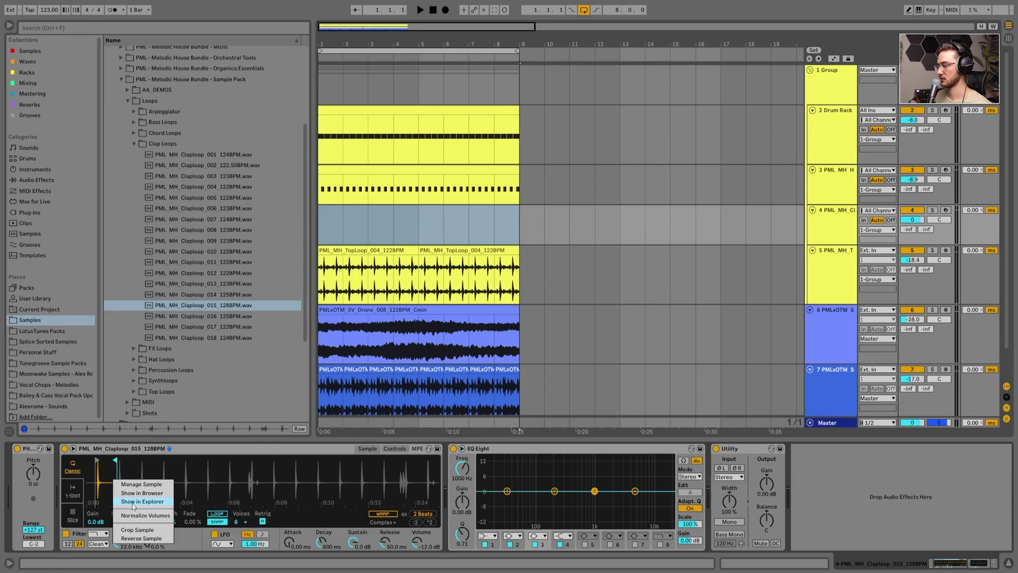
left_click(137, 530)
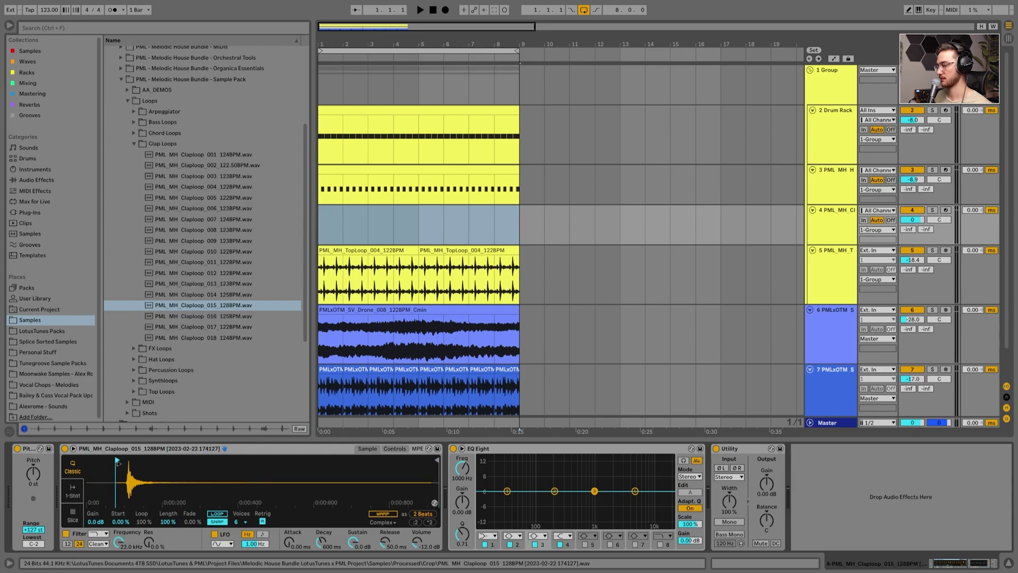
Step: Tighten the clap sample region in Simpler by moving its end closer to the hit, and crop the sample again
left_click_drag(437, 460, 369, 460)
right_click(327, 485)
left_click(355, 533)
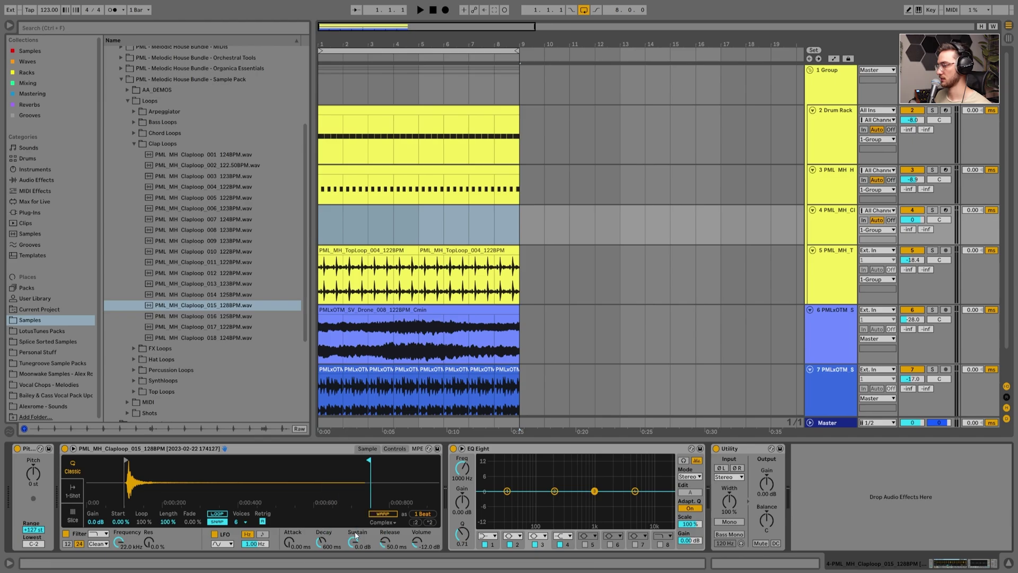
Step: Create a one-bar MIDI clip at bar 1 on the clap track and set its note grid to 1/4
left_click(369, 221)
left_click_drag(339, 217, 282, 212)
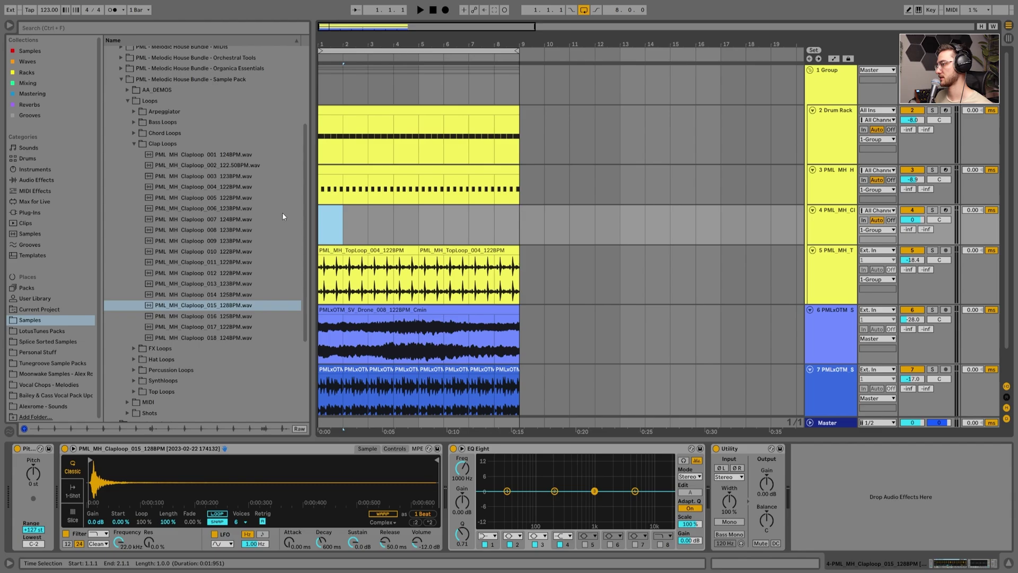
key("ctrl+shift+m")
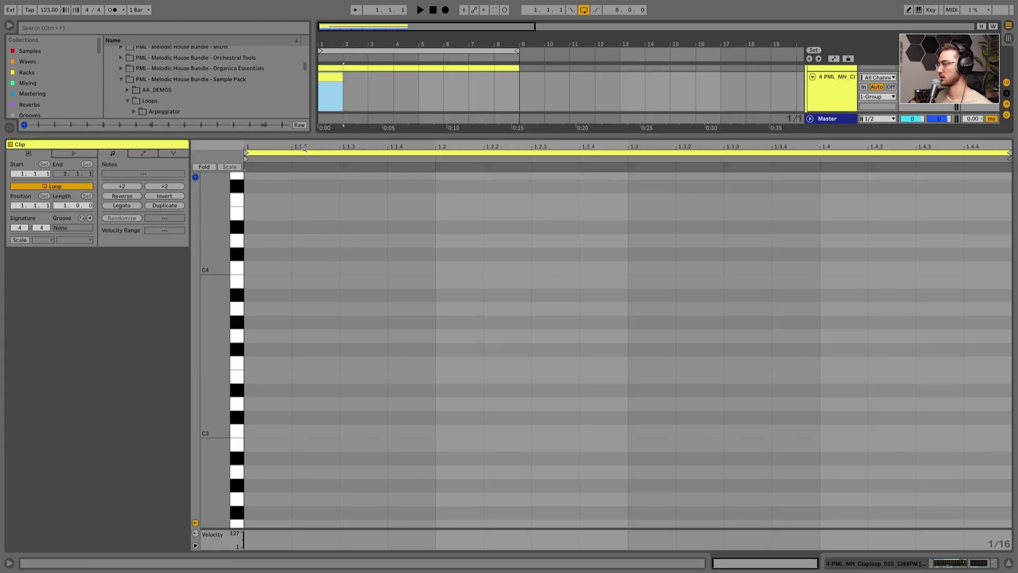
scroll(358, 302, "up", 3)
right_click(342, 347)
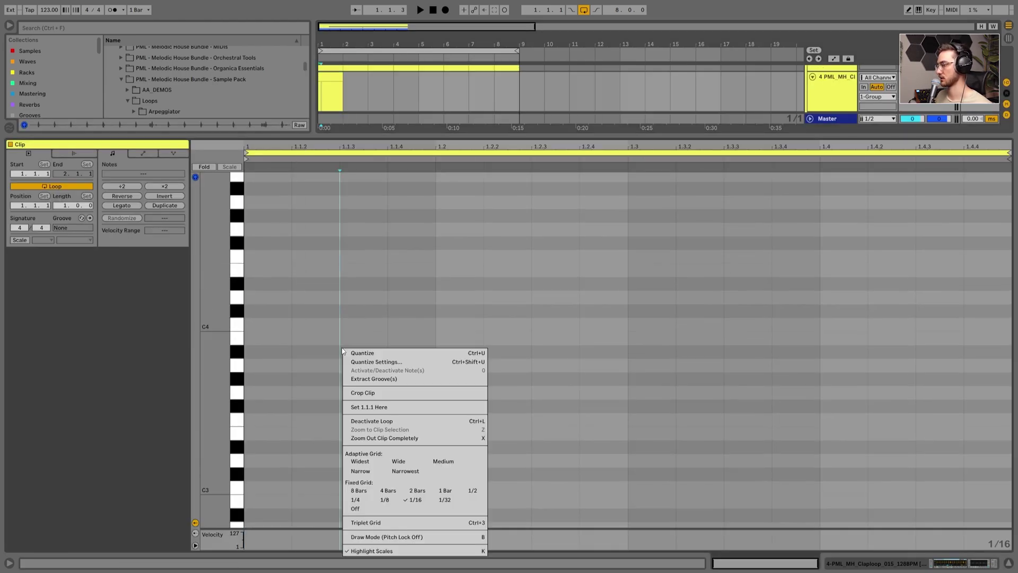
left_click(356, 499)
left_click(396, 355)
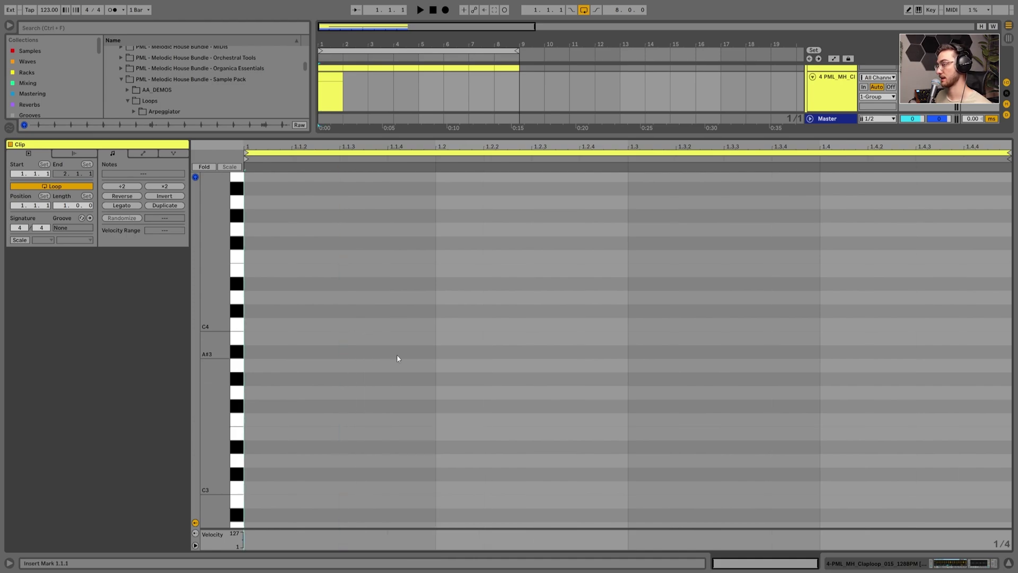
Step: Place quarter-note C3 claps on beats 2 and 4 of the clap clip
double_click(448, 326)
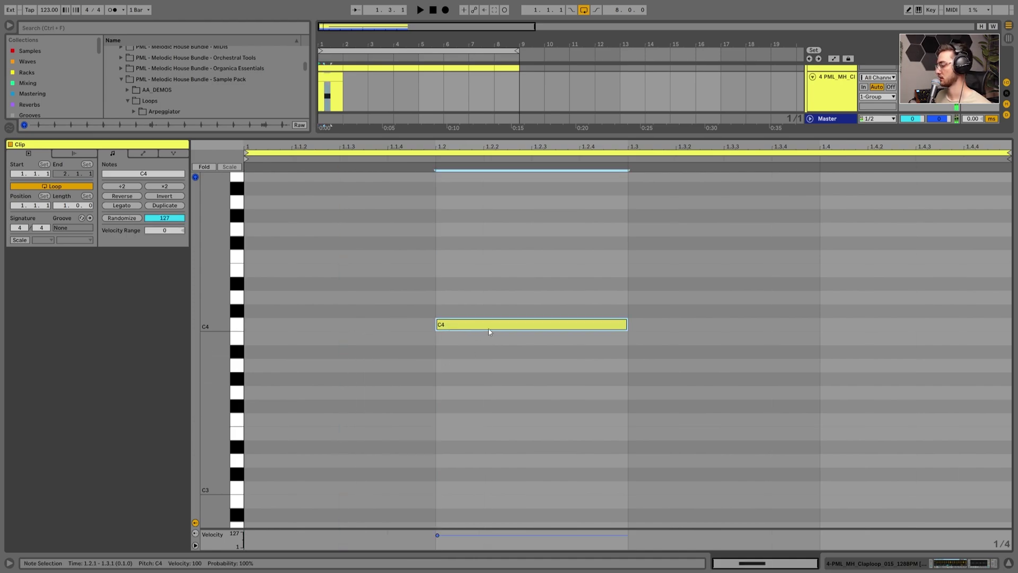
key("shift+Down")
scroll(489, 329, "down", 4)
key("space")
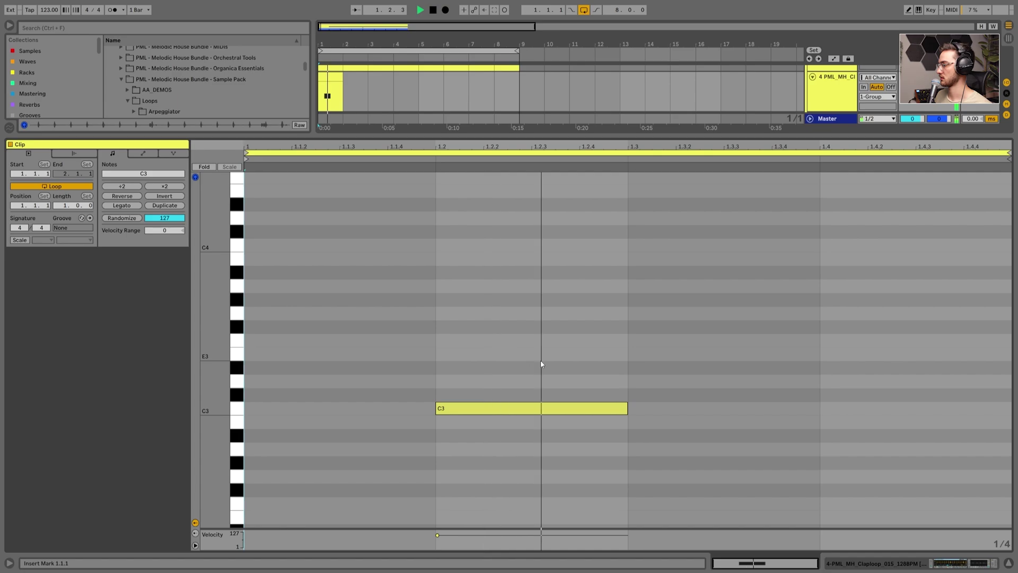
double_click(827, 408)
Step: Transpose both clap notes to D3 and play back the result
left_click_drag(822, 353, 570, 466)
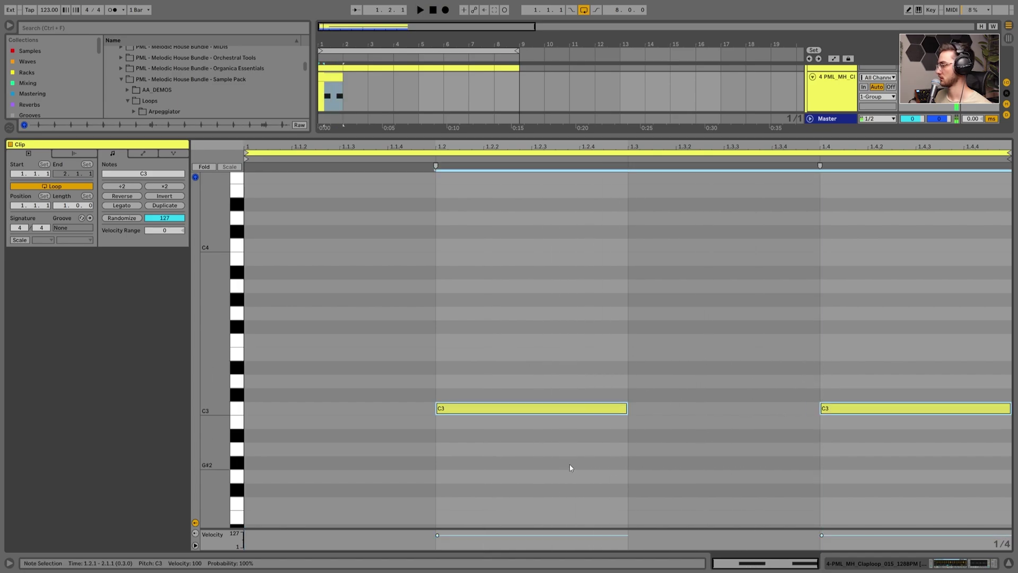
key("Up")
key("Up")
key("Up")
key("Down")
key("space")
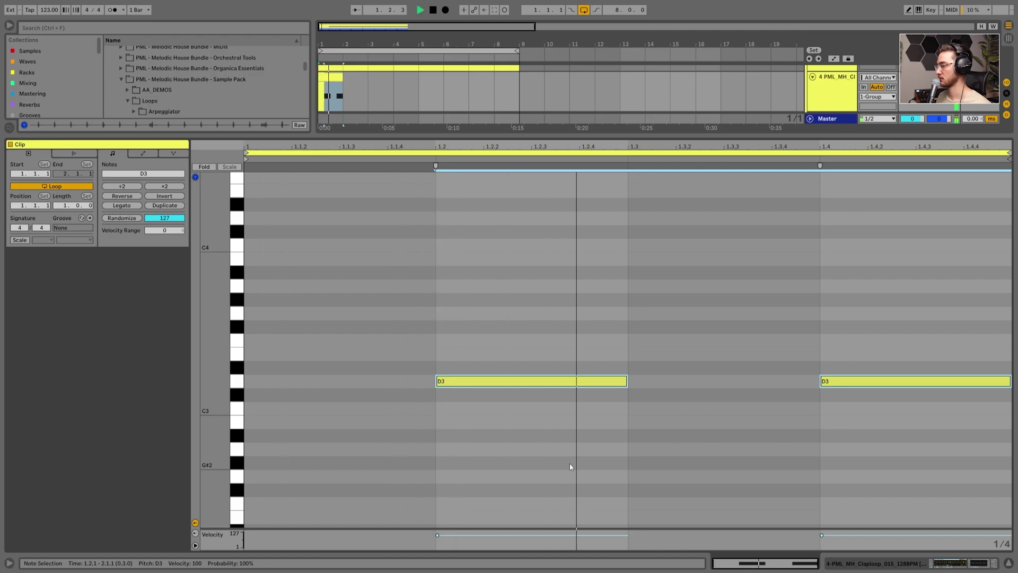
key("space")
Step: Duplicate the one-bar clap clip along its track to fill all eight bars, and listen to the loop
key("shift+Tab")
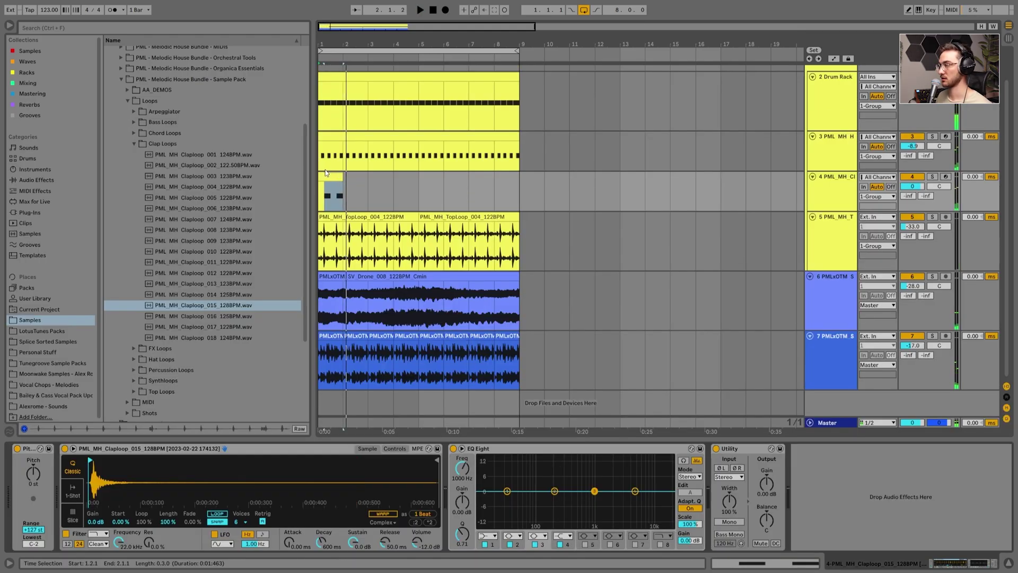
key("ctrl+d")
key("ctrl+d")
key("ctrl+d")
key("ctrl+d")
key("ctrl+d")
key("ctrl+d")
key("ctrl+d")
key("ctrl+d")
key("ctrl+d")
scroll(560, 239, "up", 1)
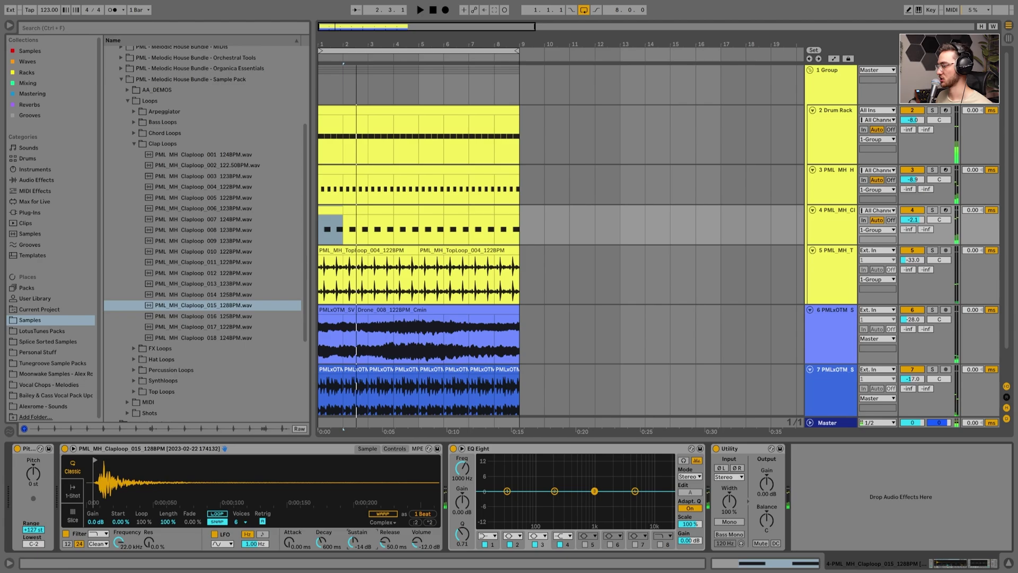
key("space")
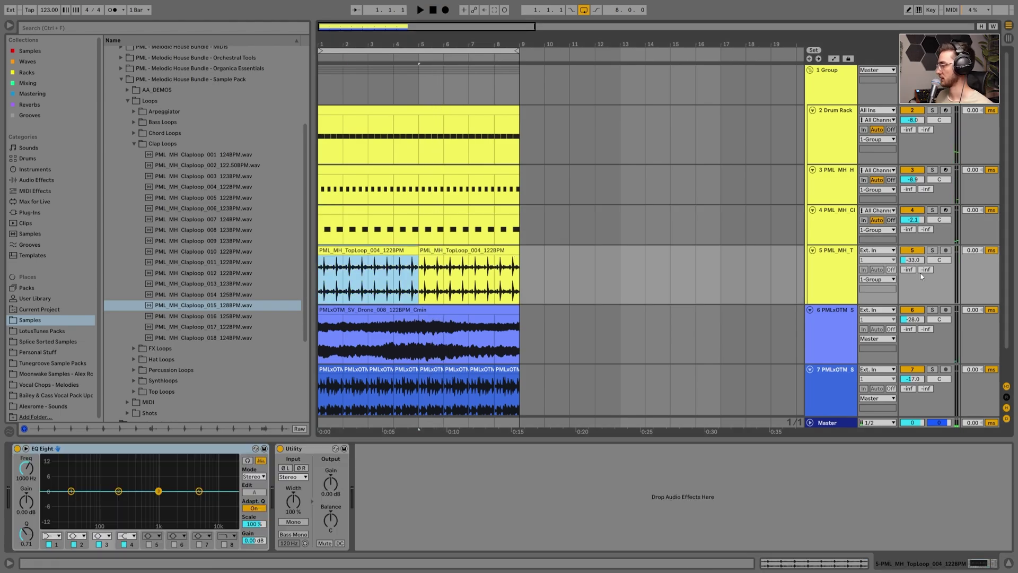
Step: Set the top loop track's volume to -24.6 dB and low-cut it around 255 Hz with EQ Eight, checking it soloed
key("space")
left_click_drag(913, 260, 912, 241)
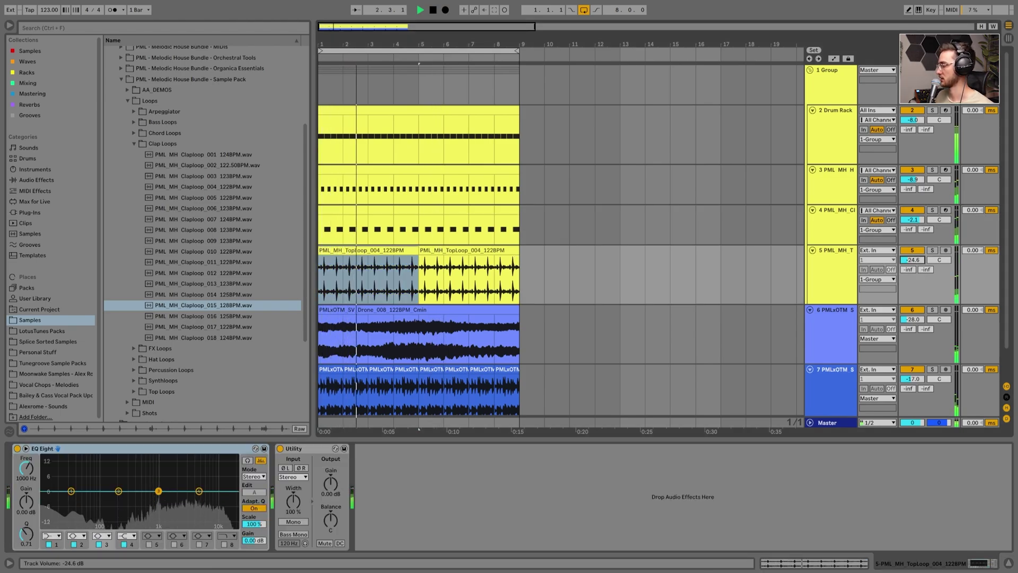
left_click(58, 535)
left_click_drag(71, 491, 124, 499)
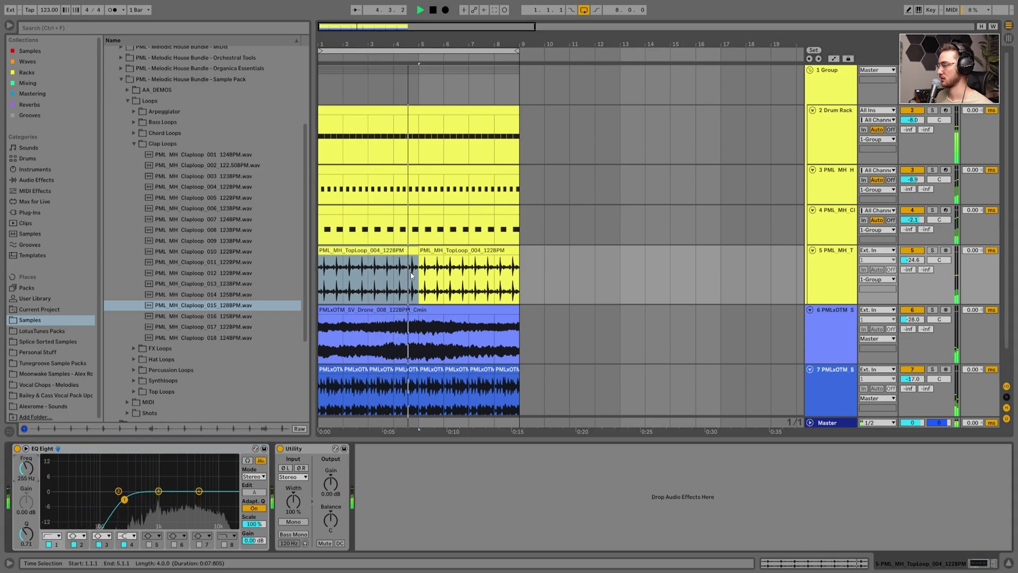
left_click(932, 251)
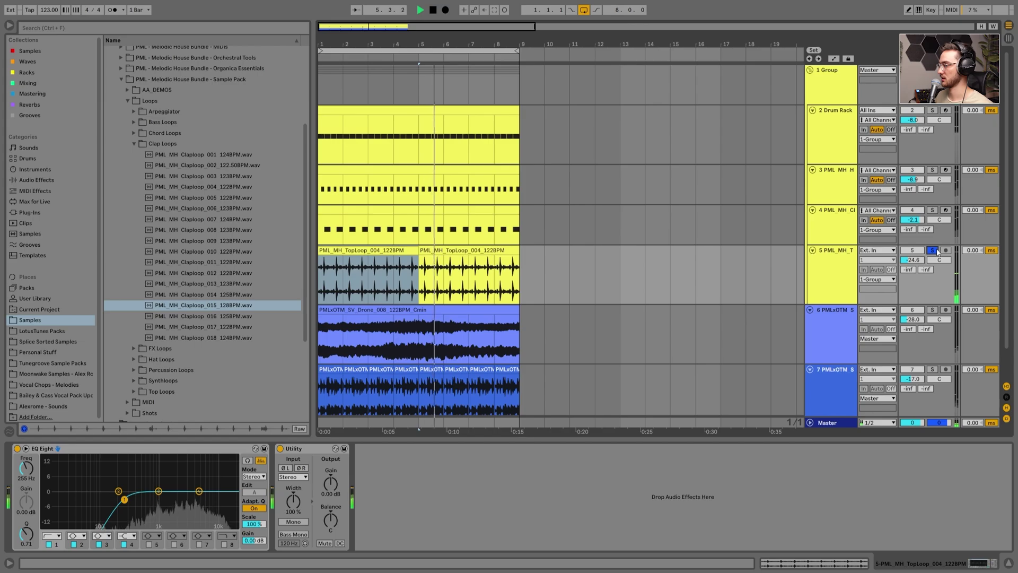
left_click(932, 250)
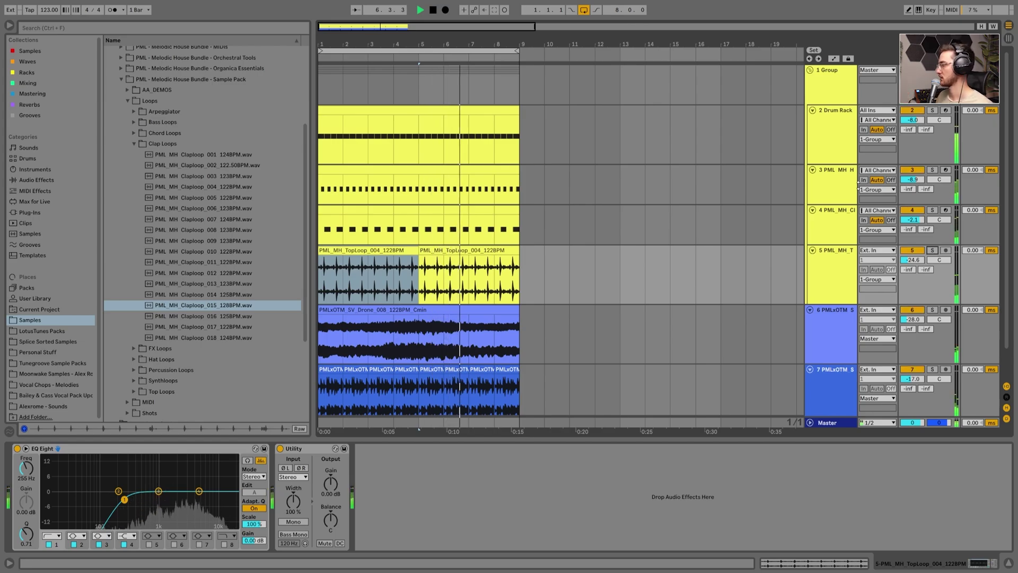
Step: Set the hat track's Vocoder to 30% Dry/Wet and a Formant of -6.20 while listening to the loop
left_click(919, 180)
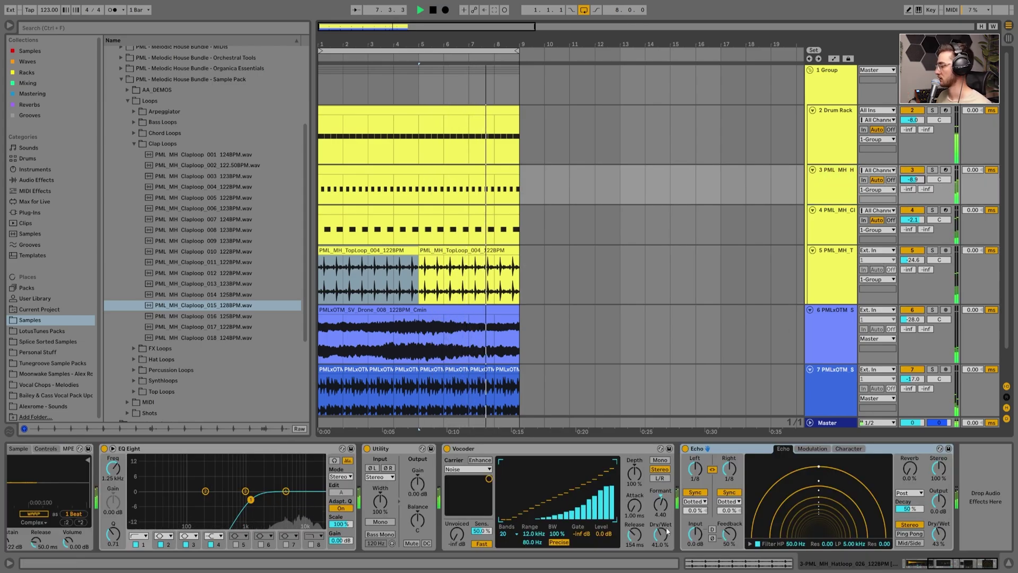
mouse_move(660, 533)
left_mouse_down()
mouse_move(661, 508)
mouse_move(661, 518)
left_mouse_up()
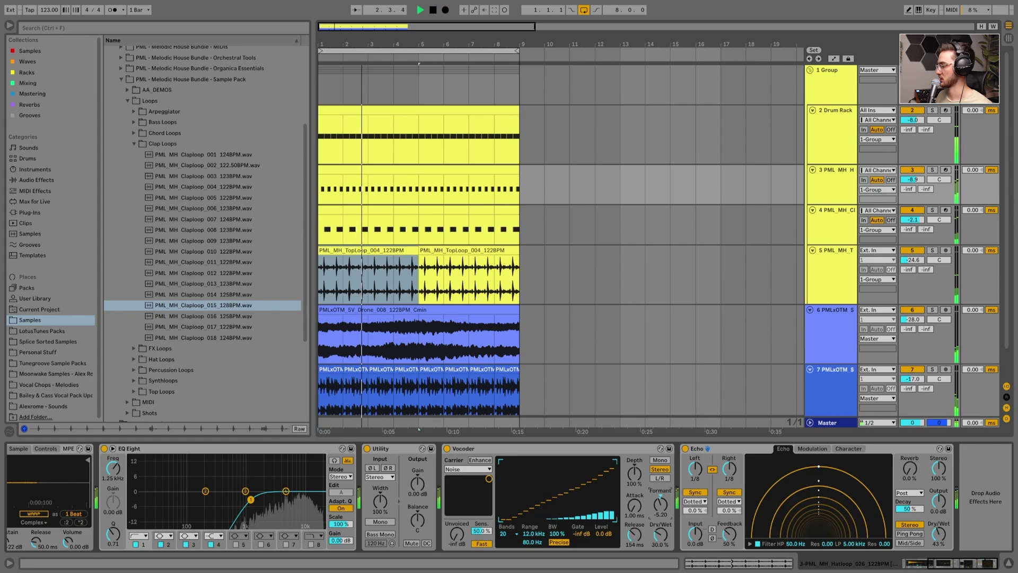
left_click_drag(661, 504, 660, 508)
scroll(521, 348, "down", 2)
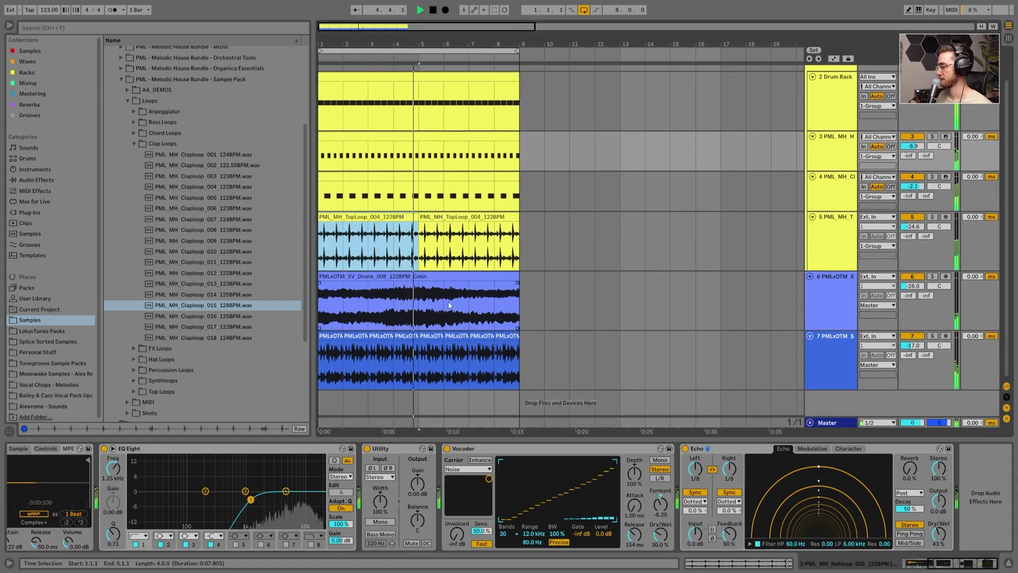
key("space")
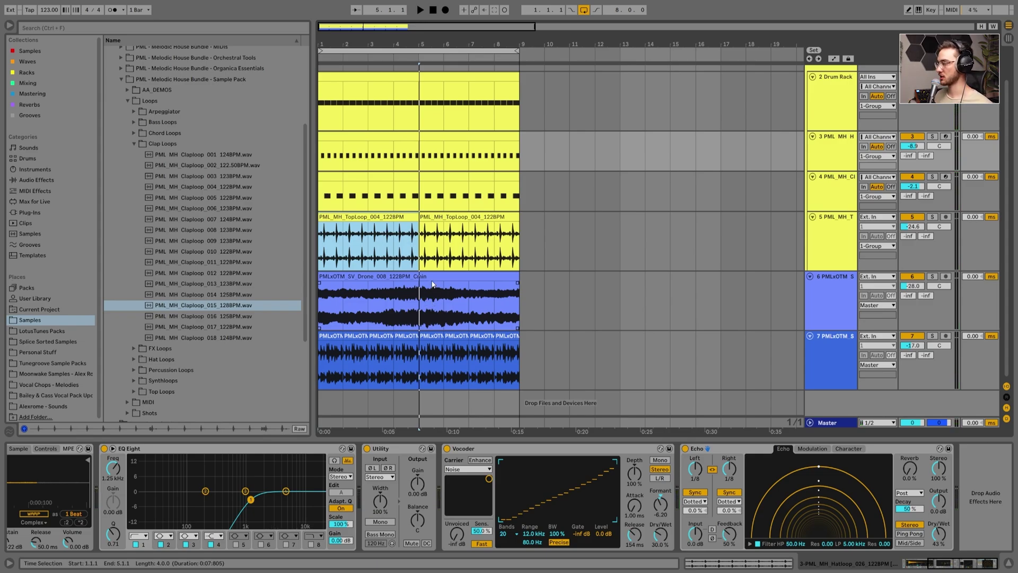
Step: Insert a MIDI track below track 7, load u-he Diva on it, and open its PML - Melodic House Bundle presets
left_click(430, 277)
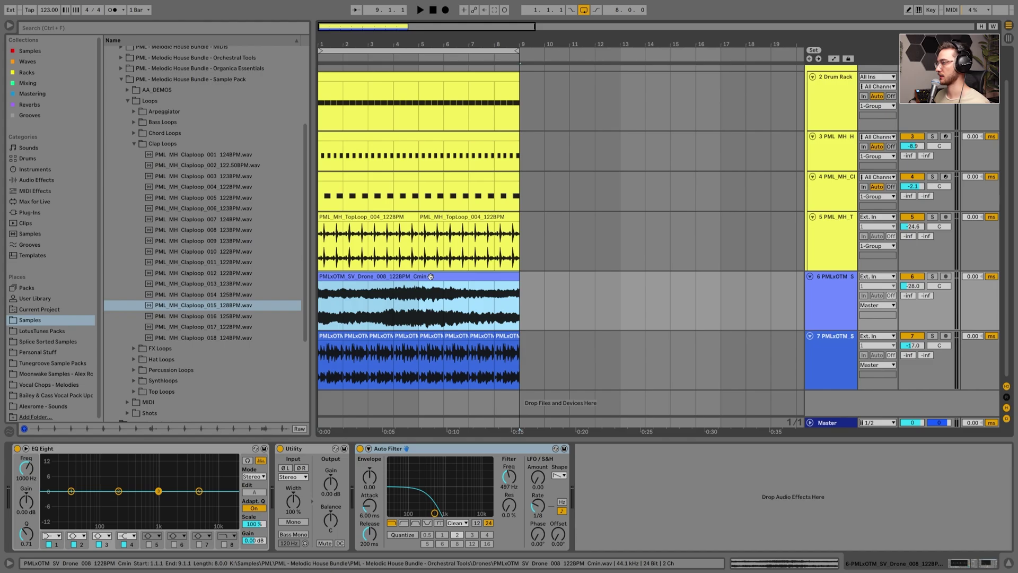
scroll(743, 340, "up", 1)
scroll(789, 353, "down", 1)
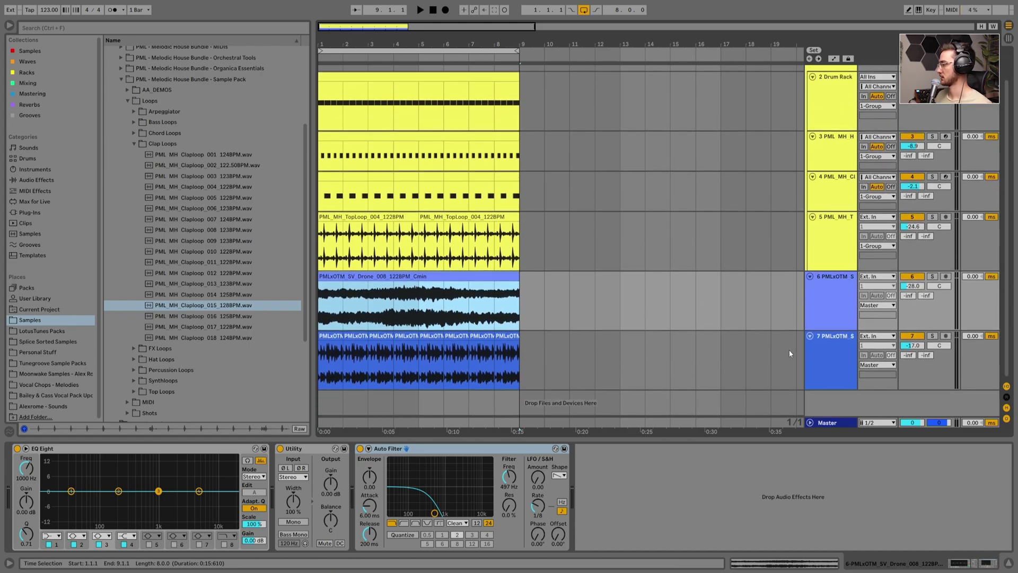
left_click(836, 360)
key("ctrl+shift+t")
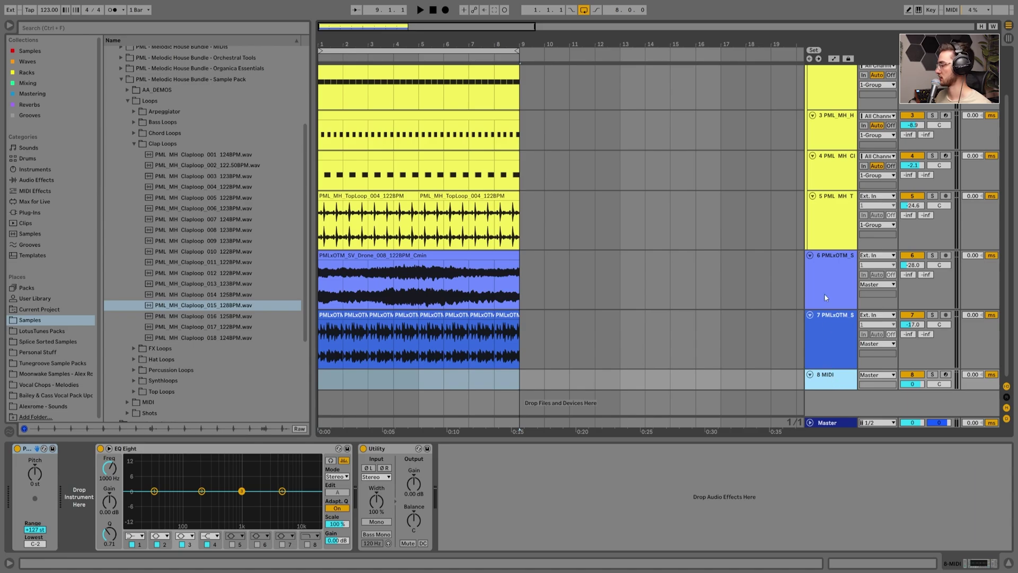
left_click(30, 212)
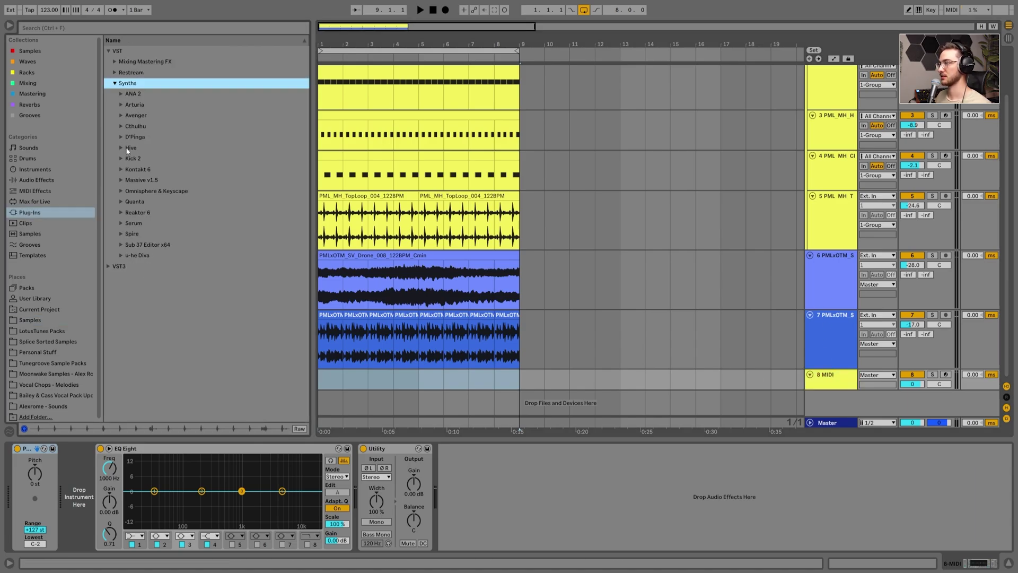
double_click(133, 255)
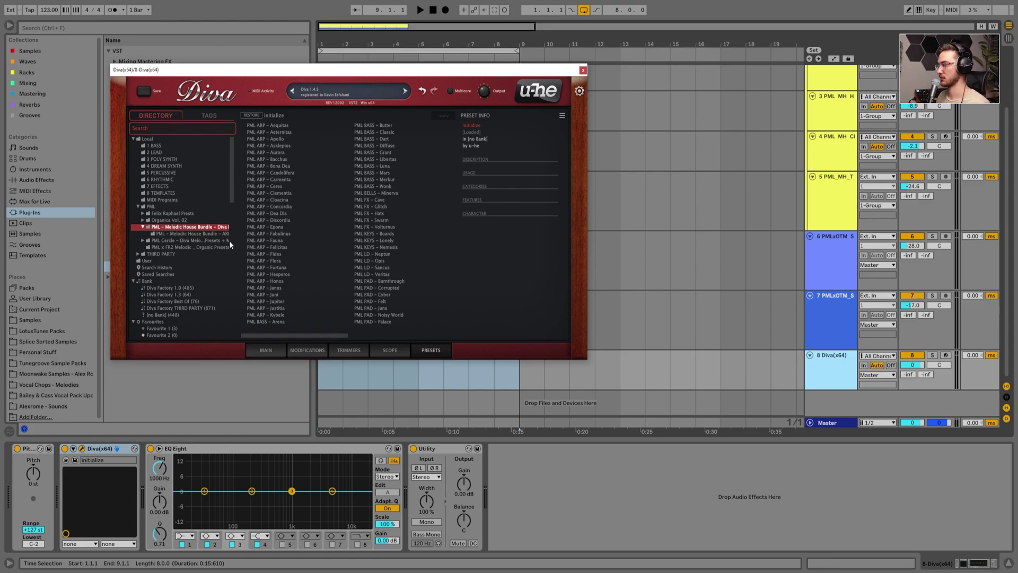
Step: Audition Diva's PML ARP - Juni preset against the loop and set the Diva track's volume to -8.2 dB
left_click(265, 295)
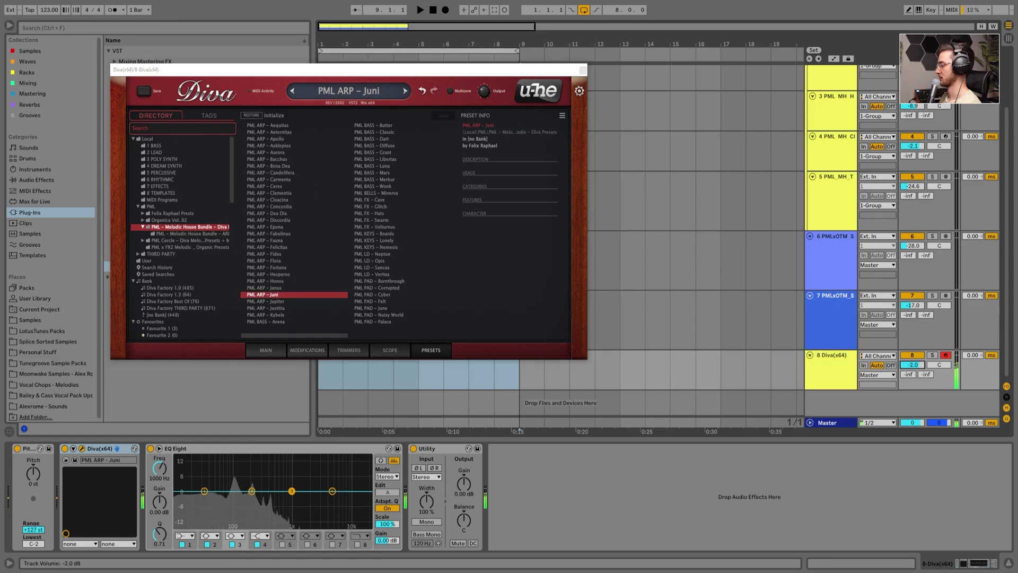
left_click_drag(912, 364, 911, 366)
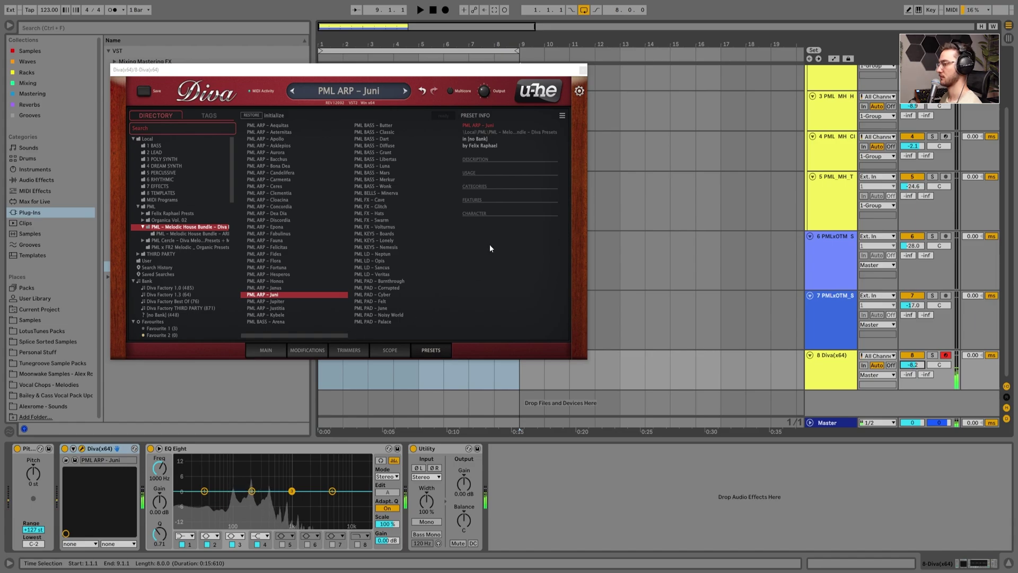
key("space")
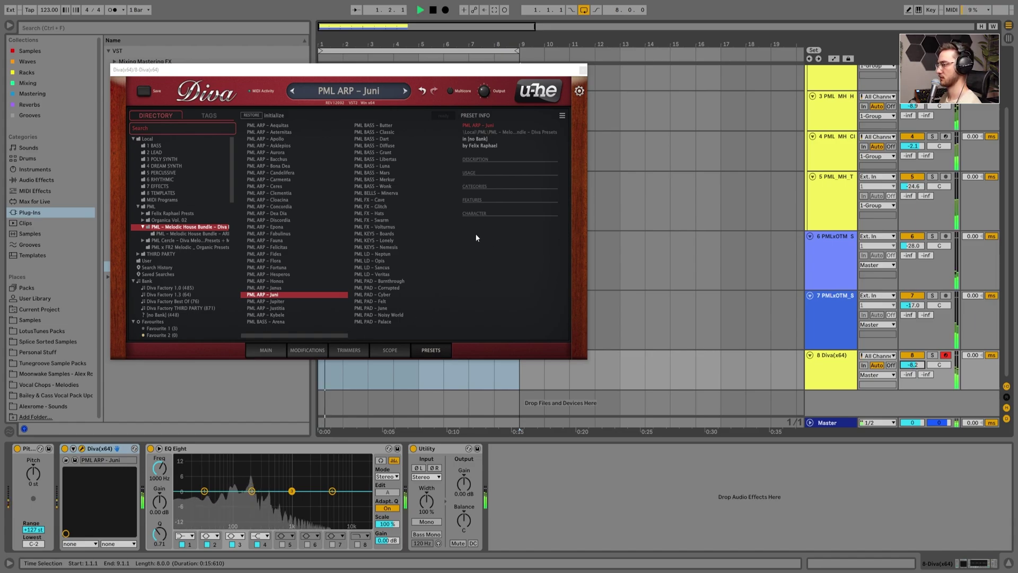
Step: Try PML ARP - Kybele, settle on PML PAD - Cyber in Diva, and enable the computer MIDI keyboard
left_click(272, 315)
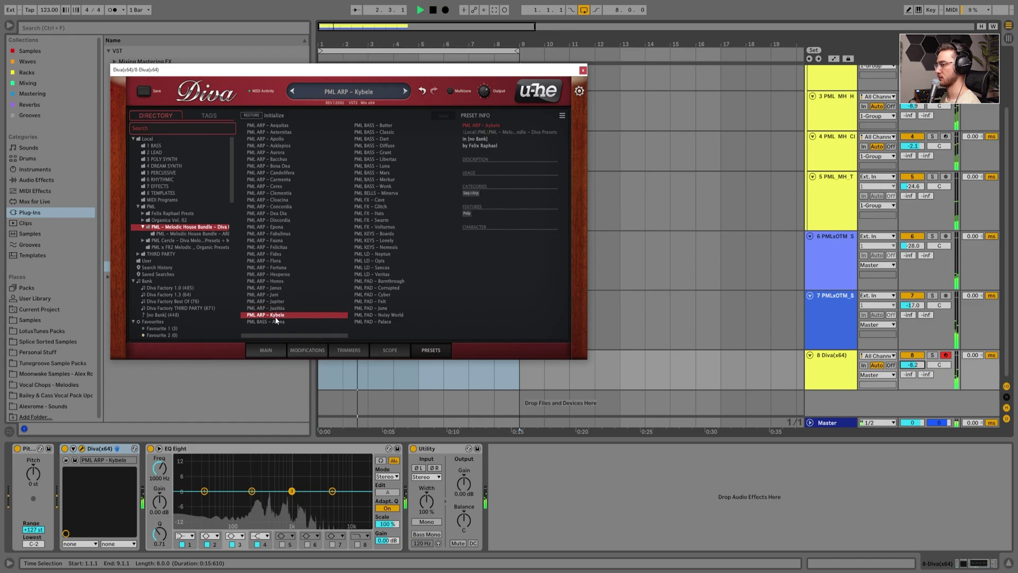
left_click(379, 294)
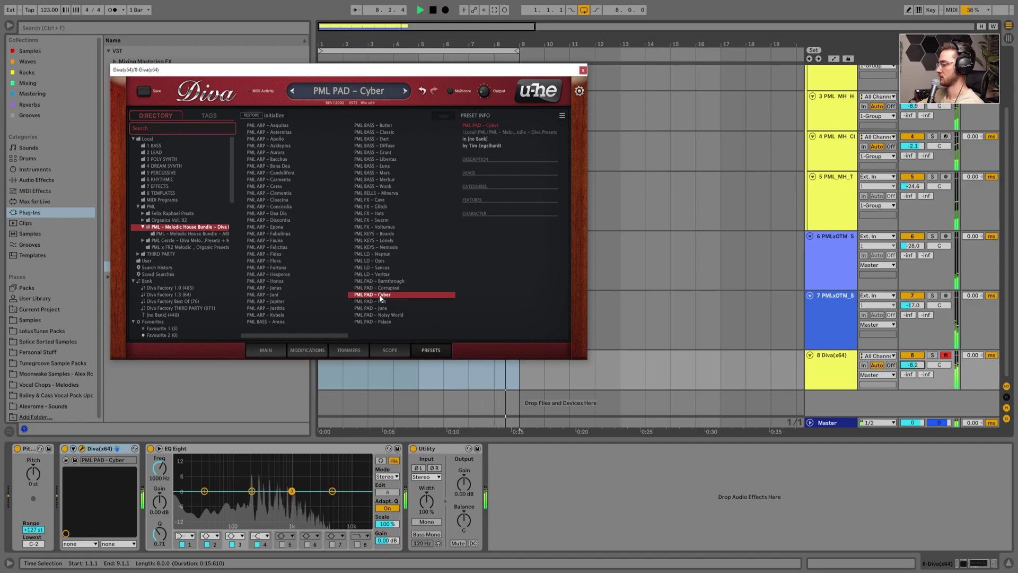
key("m")
key("space")
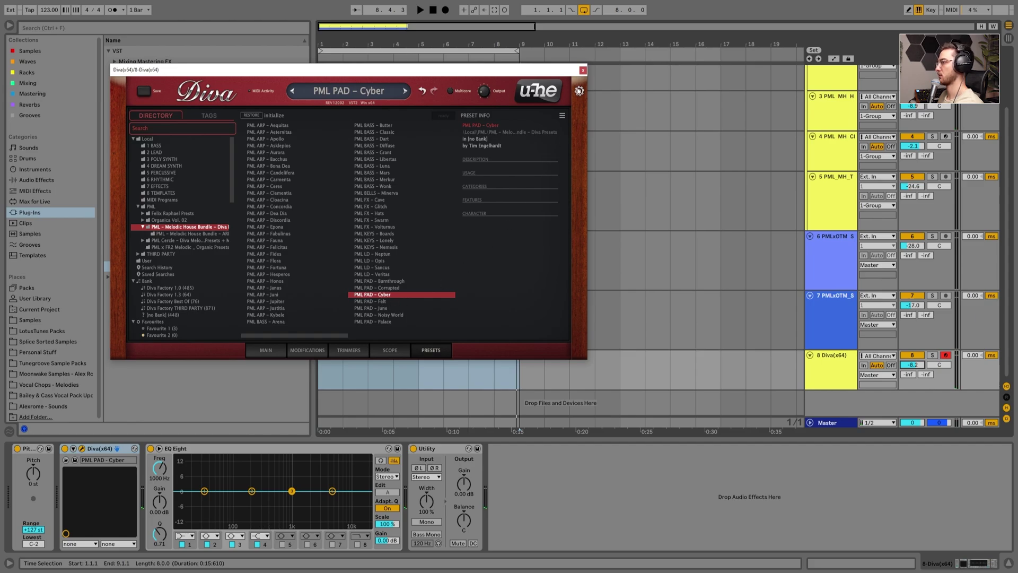
left_click(583, 70)
Step: Create a four-bar MIDI clip on the Diva track and draw a one-bar chord of G#3, C#4 and E4 in bar 1
left_click_drag(418, 371, 318, 388)
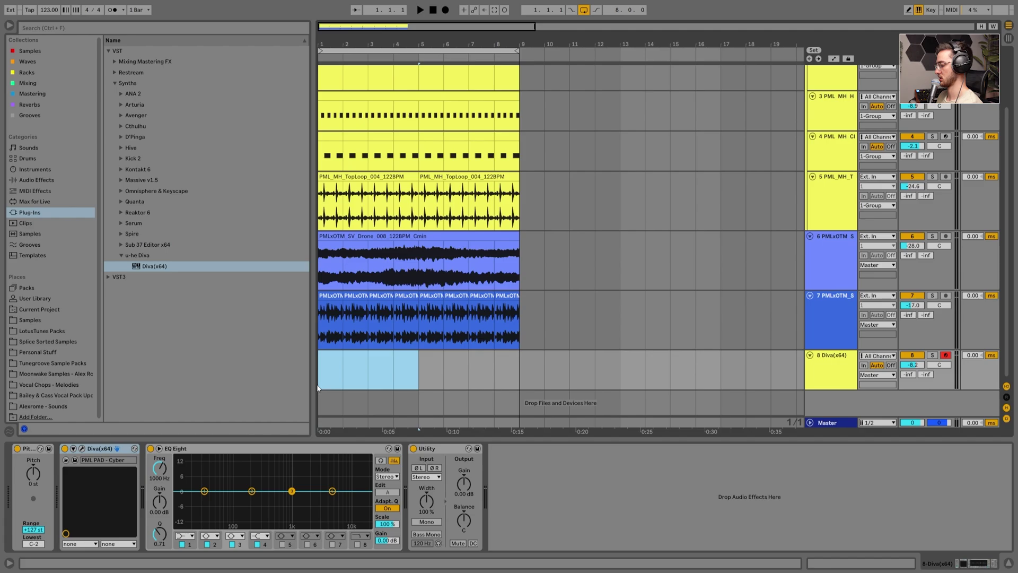
key("ctrl+shift+m")
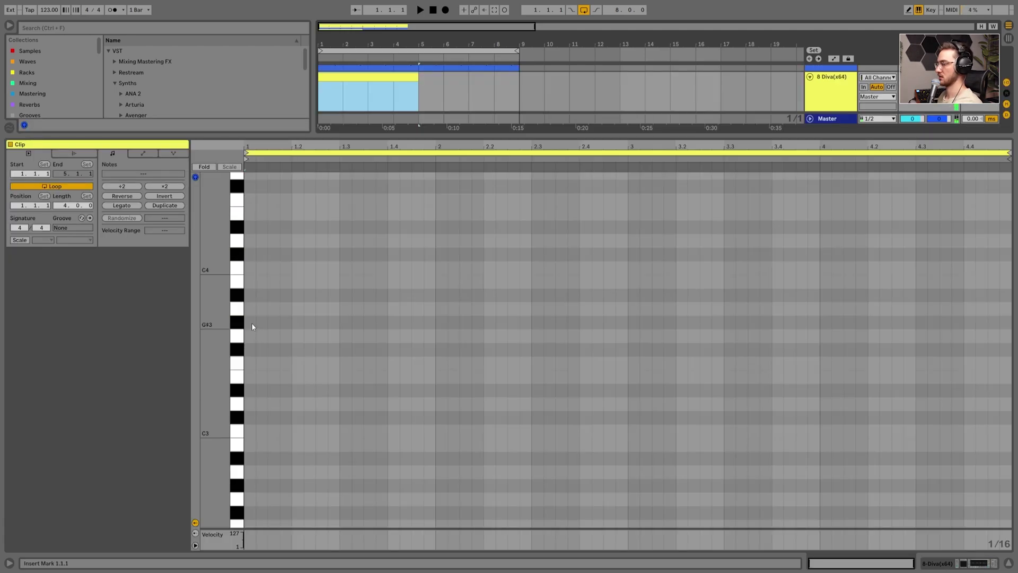
scroll(249, 321, "up", 1)
mouse_move(248, 333)
left_mouse_down()
mouse_move(445, 333)
mouse_move(417, 333)
left_mouse_up()
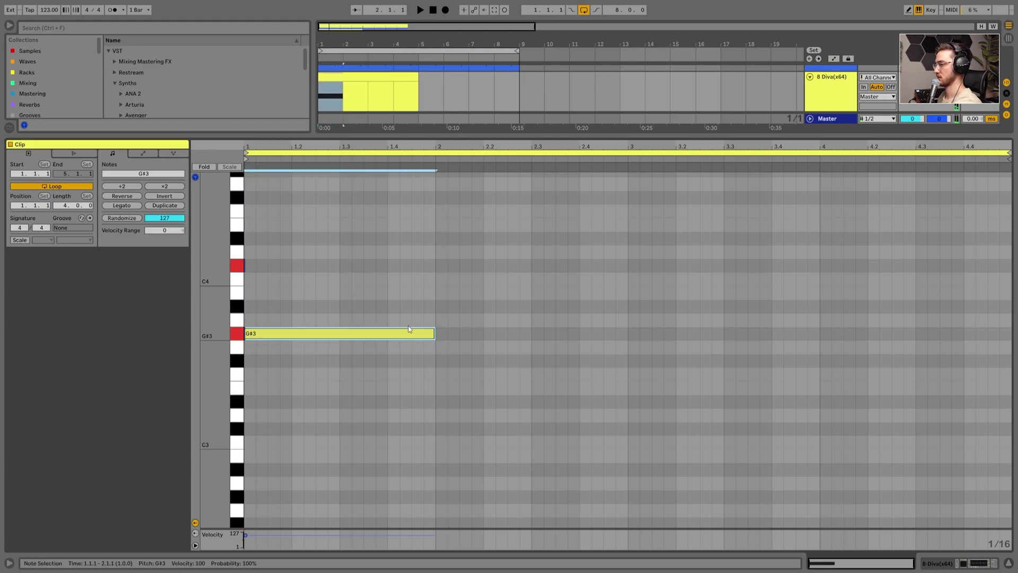
left_click_drag(250, 265, 435, 266)
left_click_drag(248, 228, 435, 232)
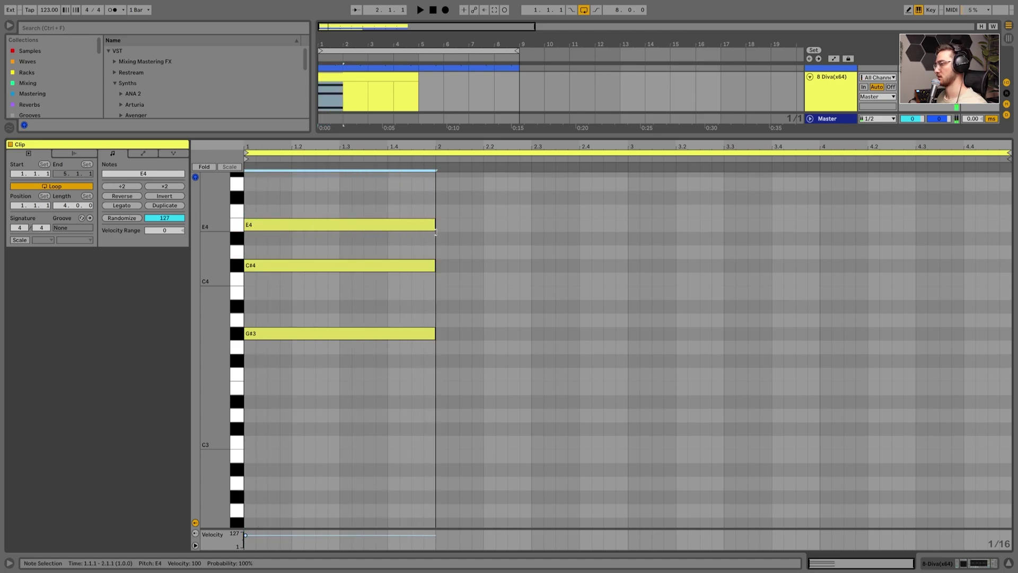
Step: Audition the Diva chord and lengthen its G#3, C#4 and E4 notes to fill all four bars of the clip
left_click_drag(375, 334, 327, 231)
scroll(308, 362, "up", 6)
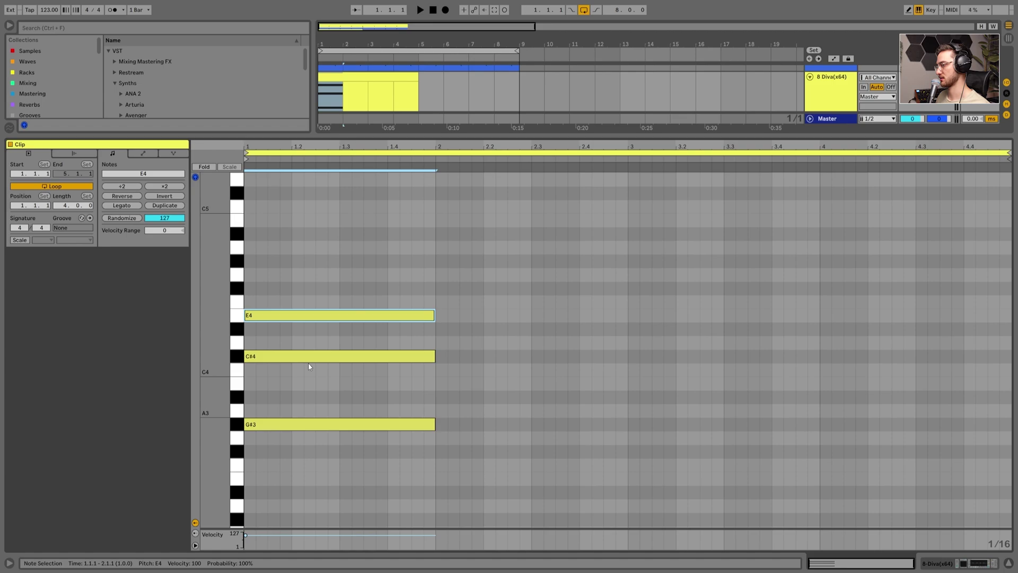
key("space")
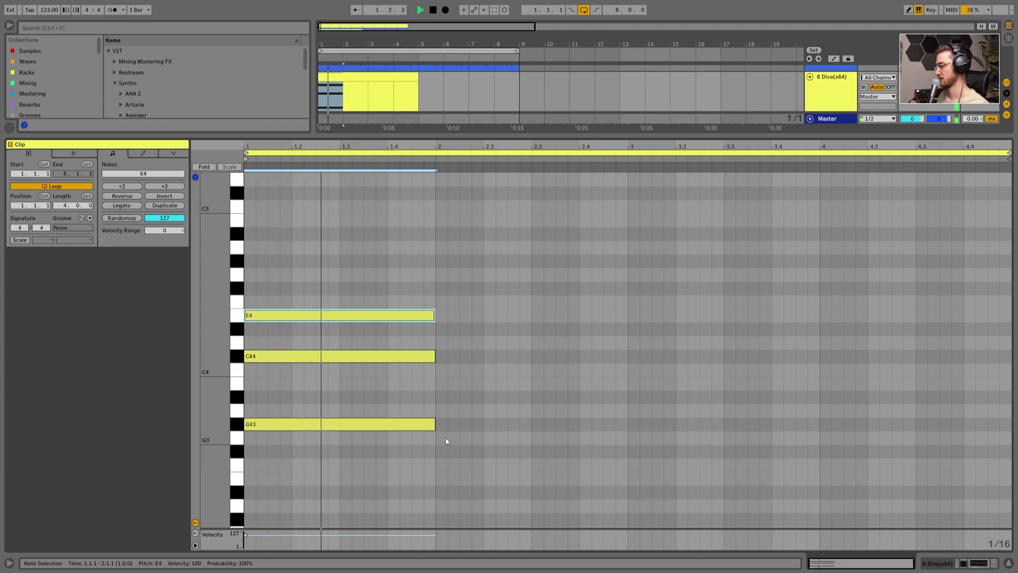
left_click_drag(444, 455, 434, 402)
key("ctrl+a")
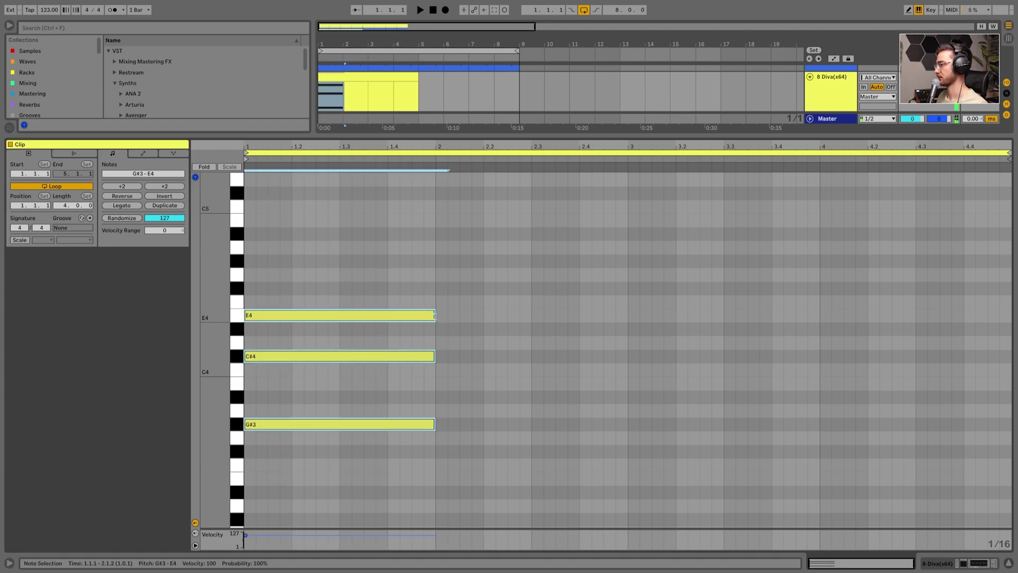
left_click_drag(434, 315, 627, 318)
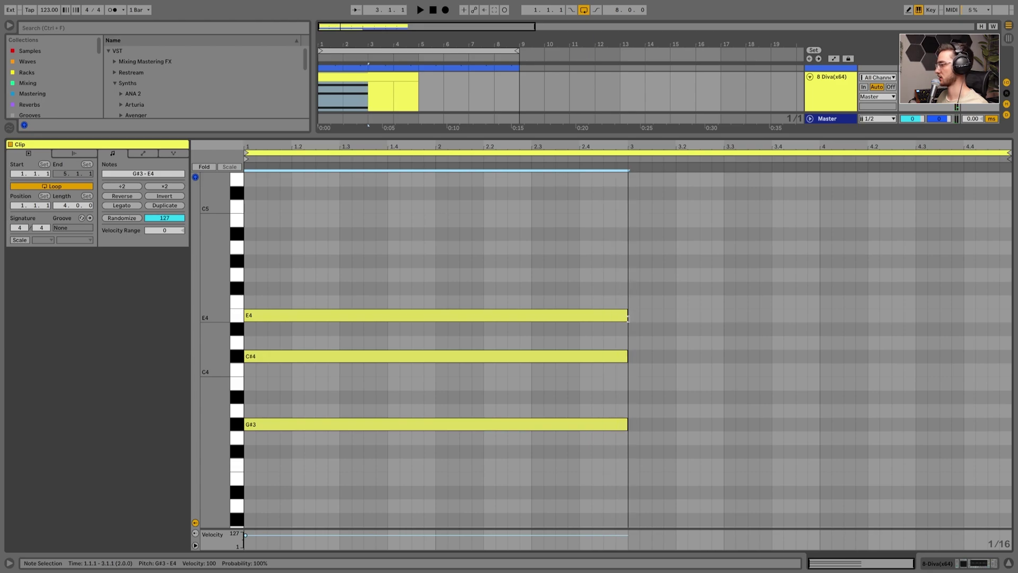
scroll(654, 300, "down", 2)
key("space")
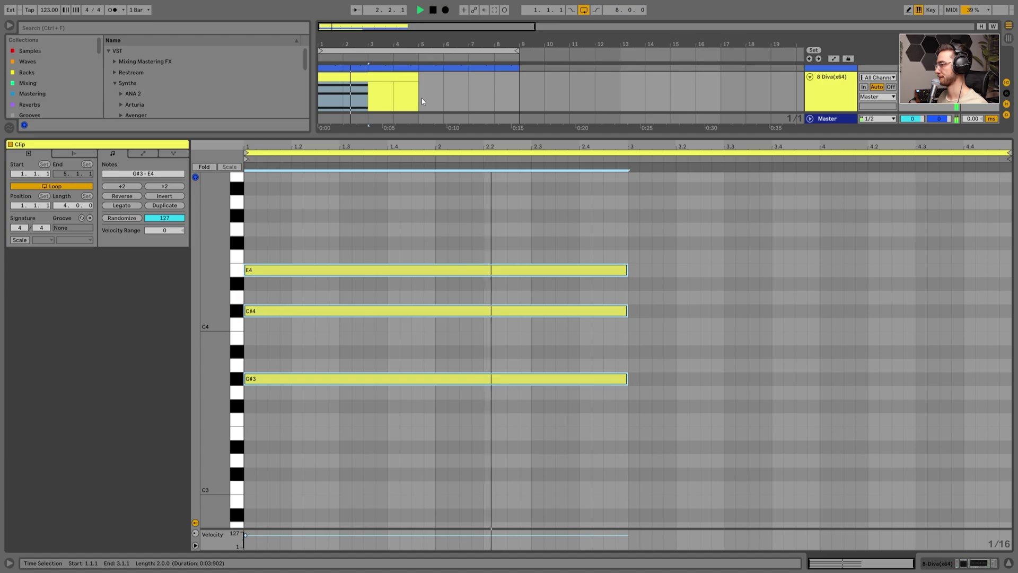
key("space")
left_click(126, 204)
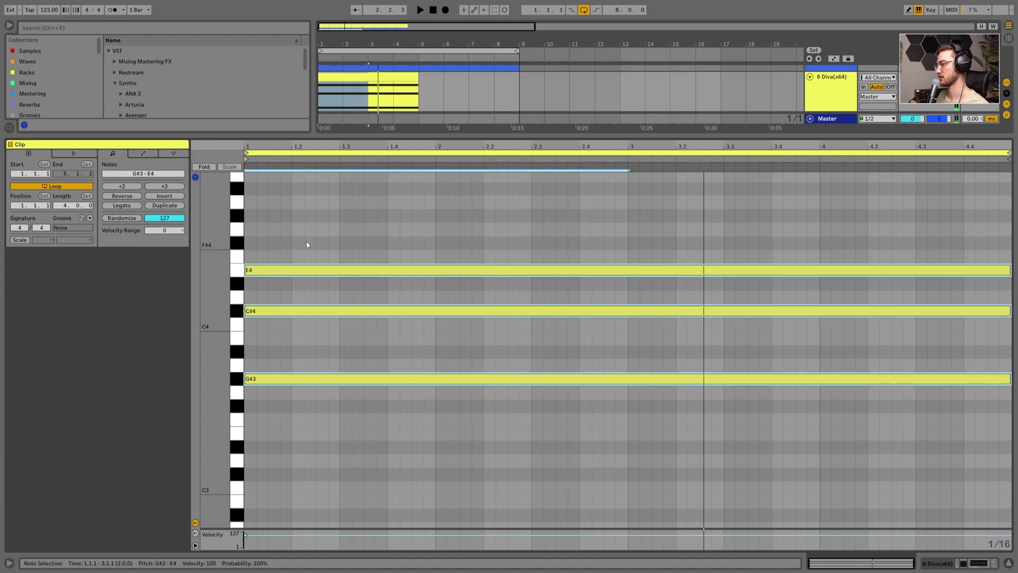
Step: Play the loop and raise the low-cut filter in the Diva track's EQ Eight to 271 Hz
key("shift+Tab")
left_click_drag(259, 136, 259, 438)
key("space")
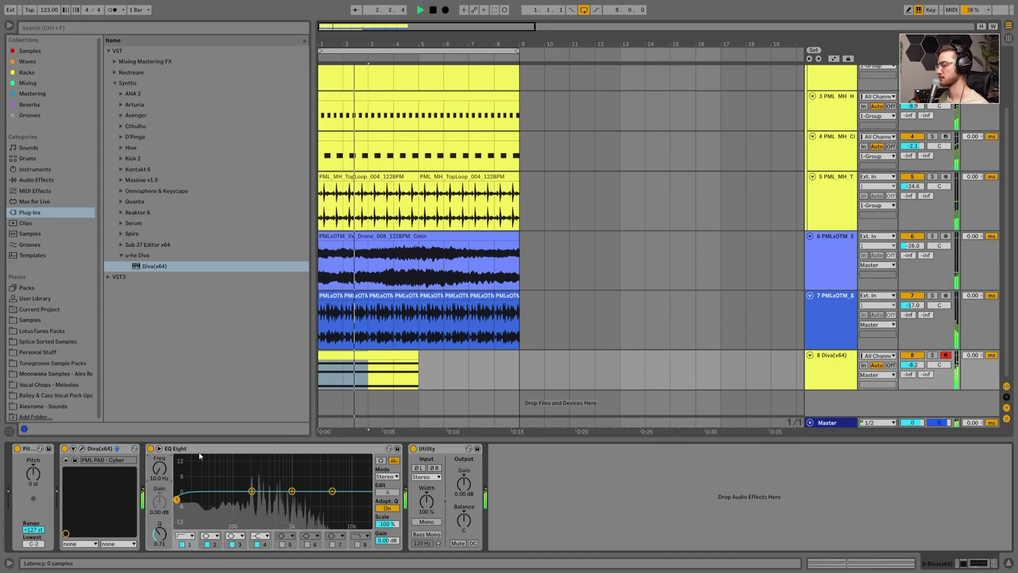
key("space")
left_click_drag(162, 471, 161, 443)
Step: Duplicate the four-bar Diva clip into bars 5 to 8 and raise the copy's E4 note to F4
left_click(392, 353)
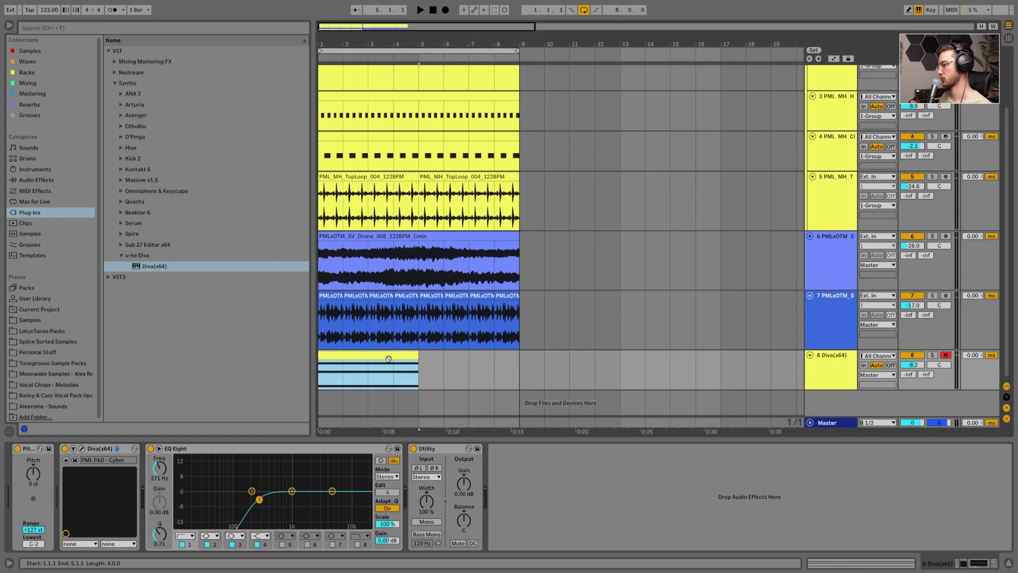
key("ctrl+d")
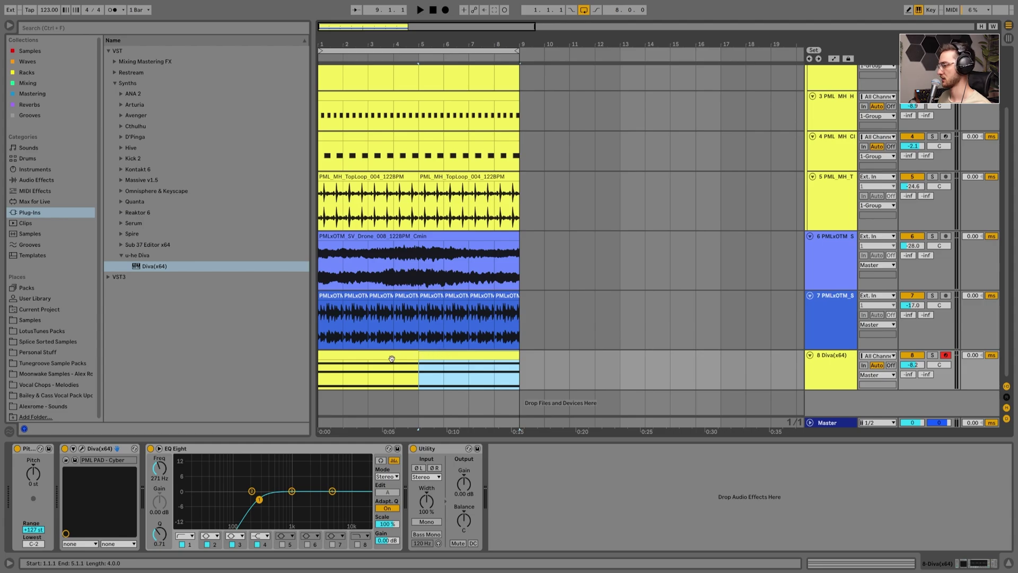
double_click(434, 357)
left_click(323, 229)
left_click(323, 270)
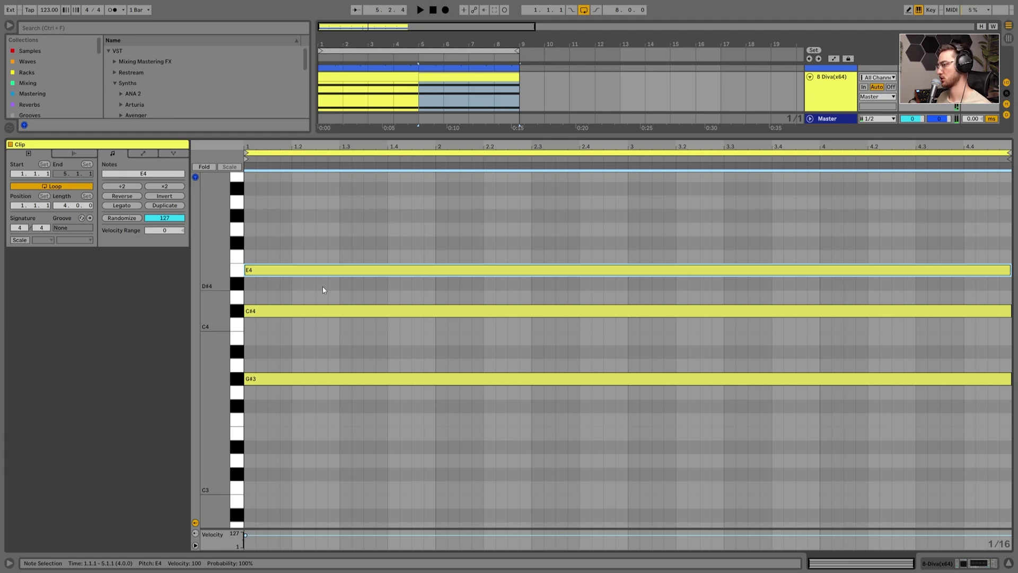
key("Up")
key("space")
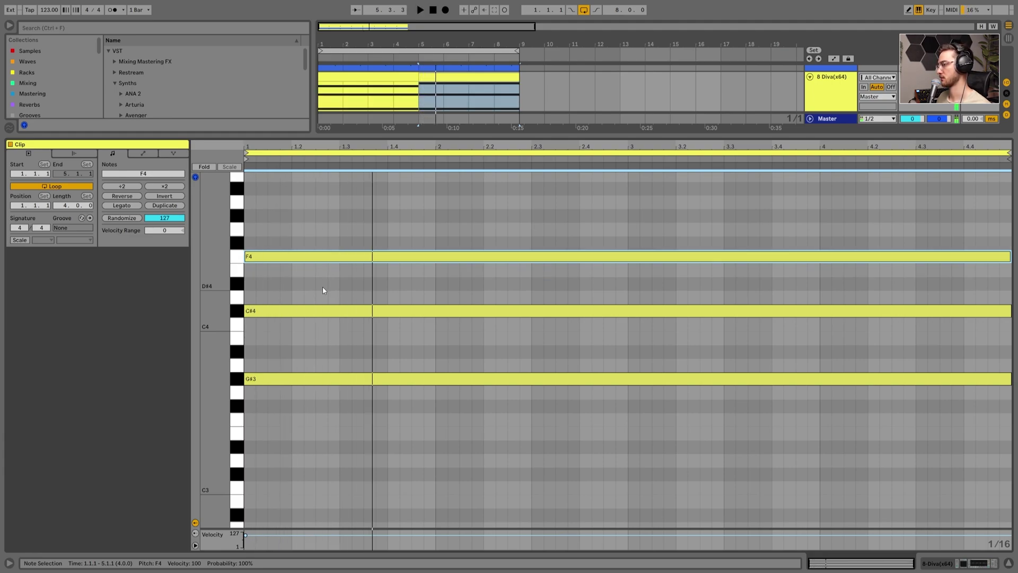
left_click(363, 310)
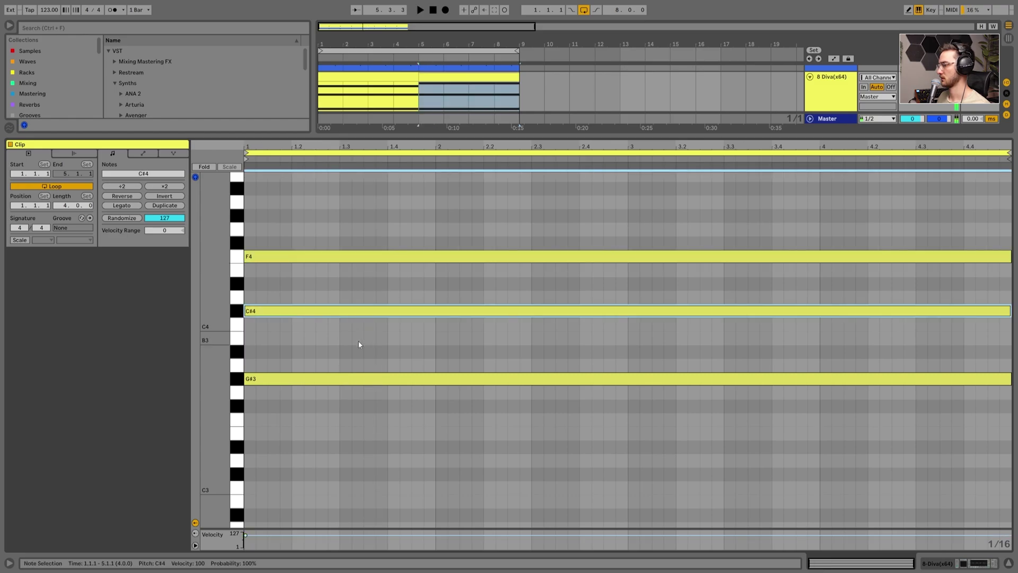
Step: Set the Diva track's volume to -13.5 dB and audition the chords from bar 5 and from bar 1
key("shift+Tab")
key("space")
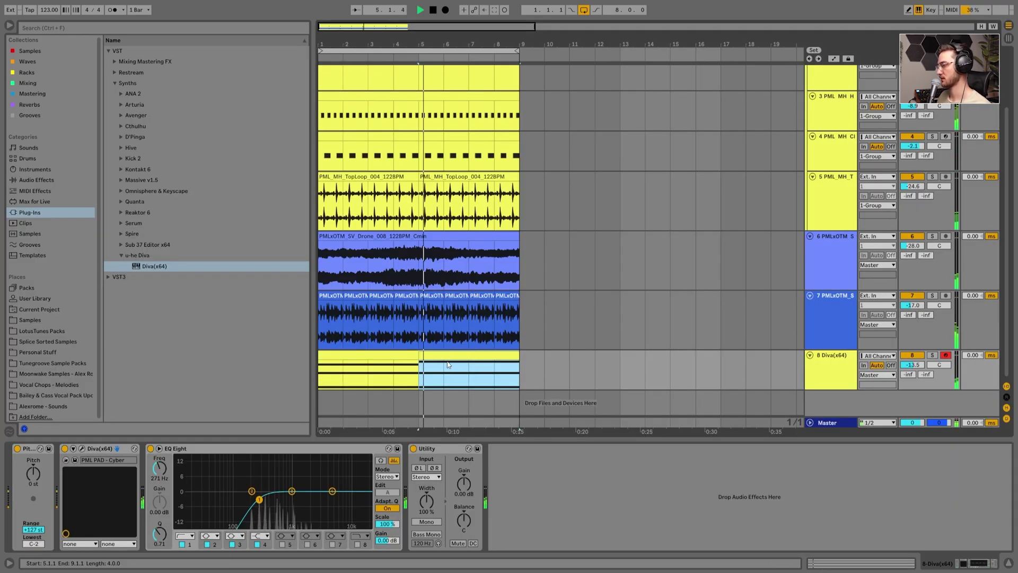
key("space")
left_click(372, 352)
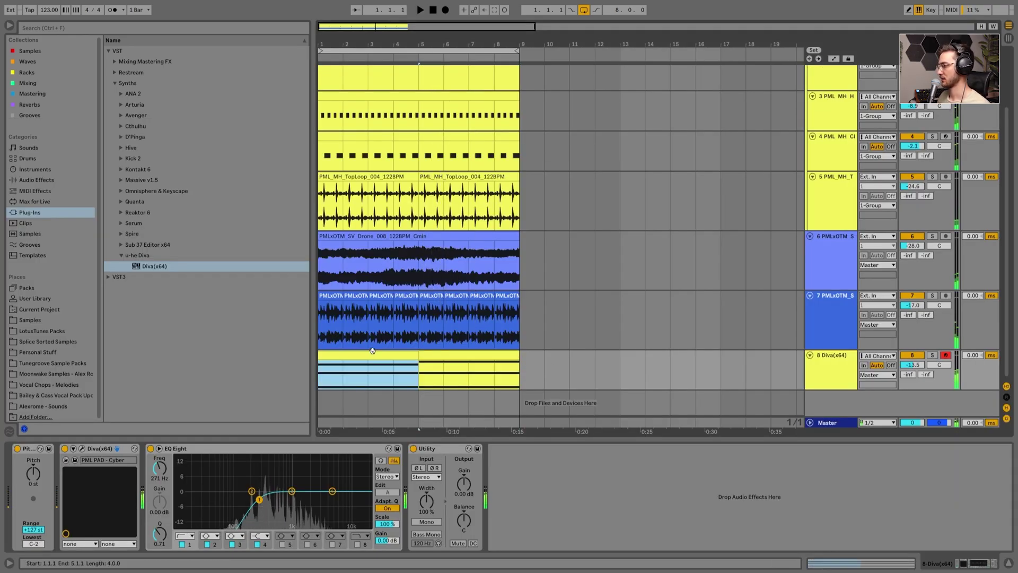
key("space")
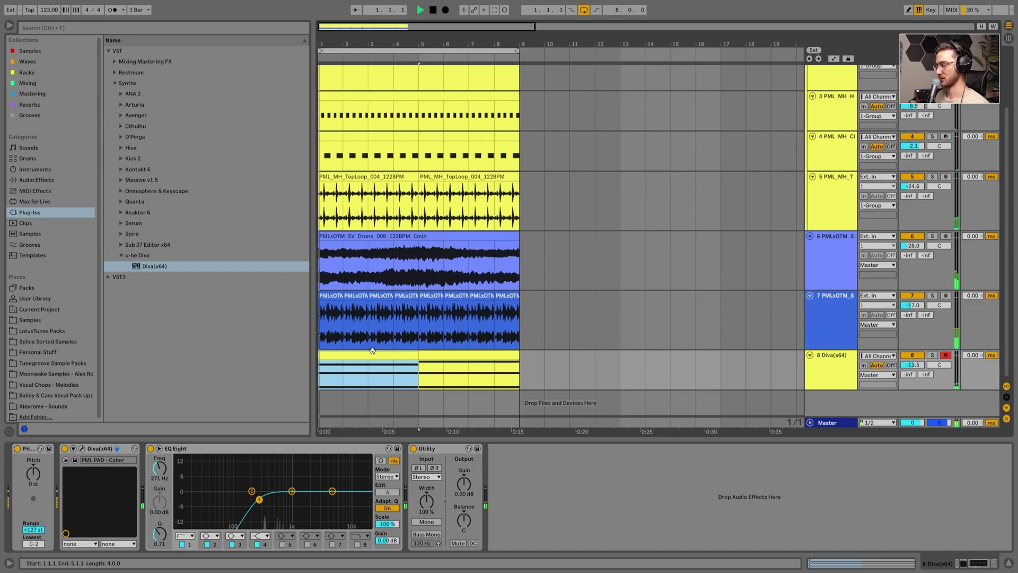
key("space")
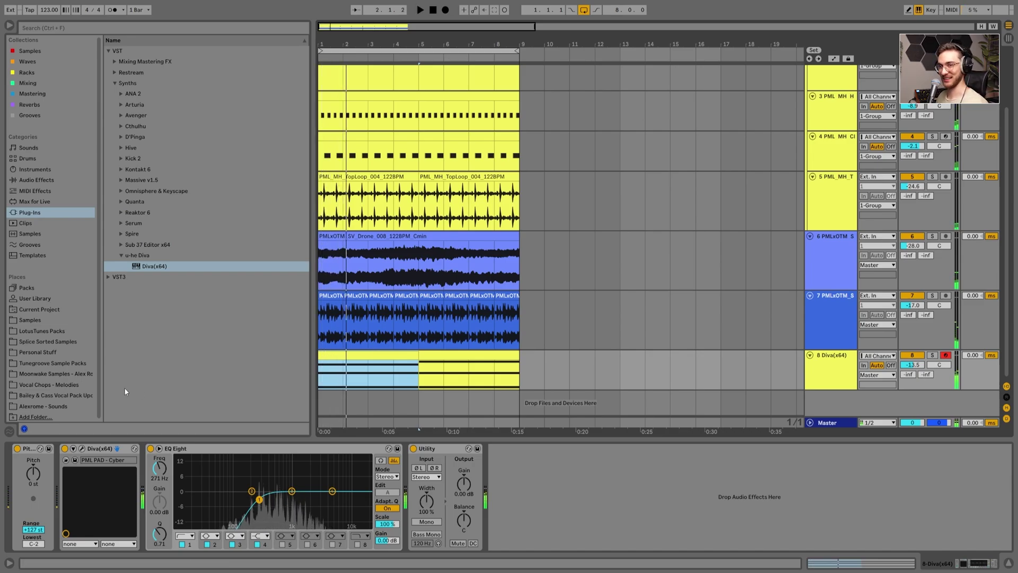
Step: Try PML PAD - Felt in Diva, load PML PAD - Water, set the track to -15.0 dB and listen to the loop
left_click(82, 448)
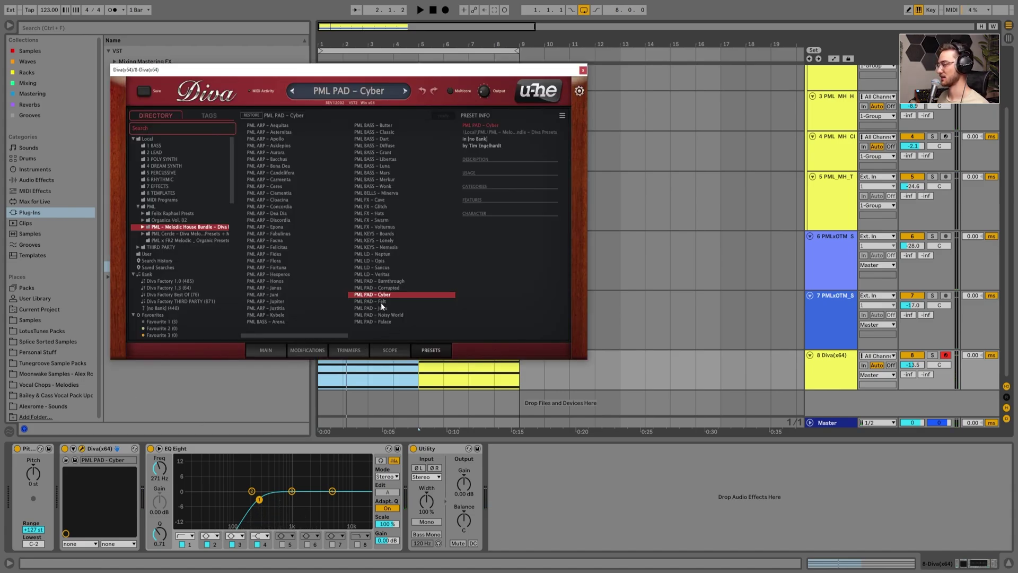
left_click(382, 301)
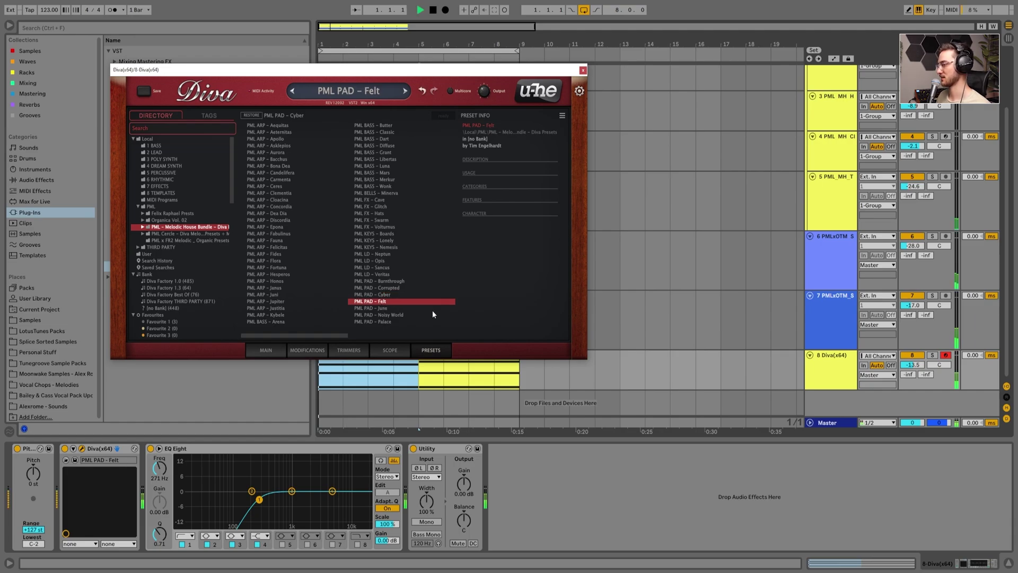
scroll(380, 139, "down", 1)
left_click(380, 133)
key("space")
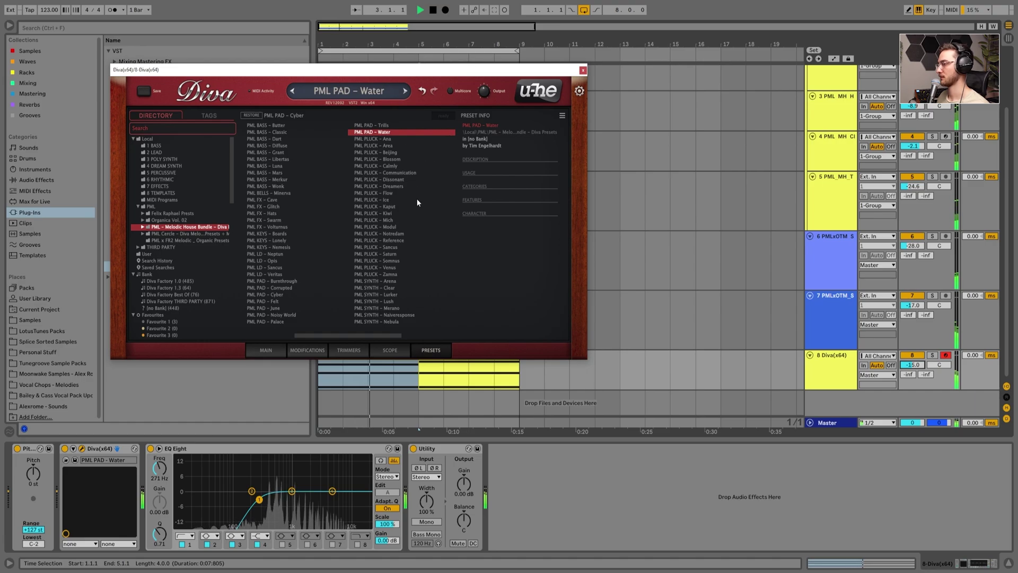
left_click(583, 70)
left_click(444, 358)
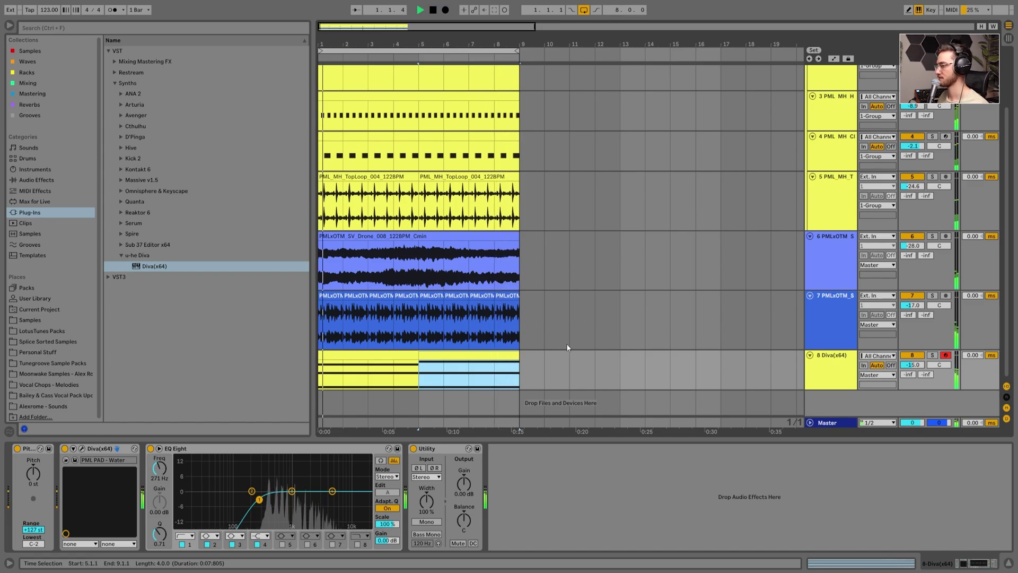
left_click(595, 334)
key("space")
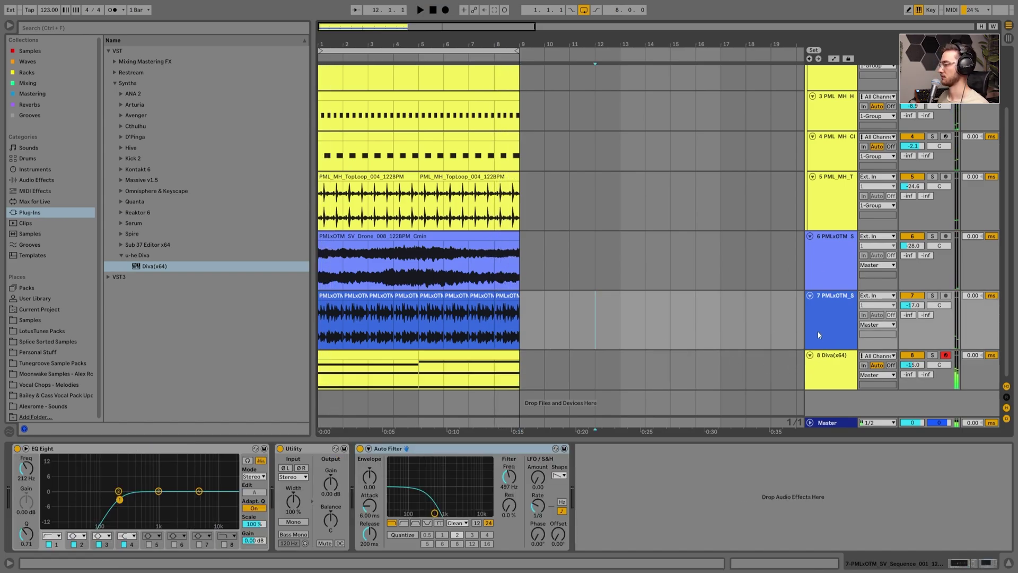
Step: Audition the kick pattern with the KICK 14, 19 and 28 samples and return its notes to KICK 12 on C1
scroll(523, 278, "up", 4)
left_click(380, 110)
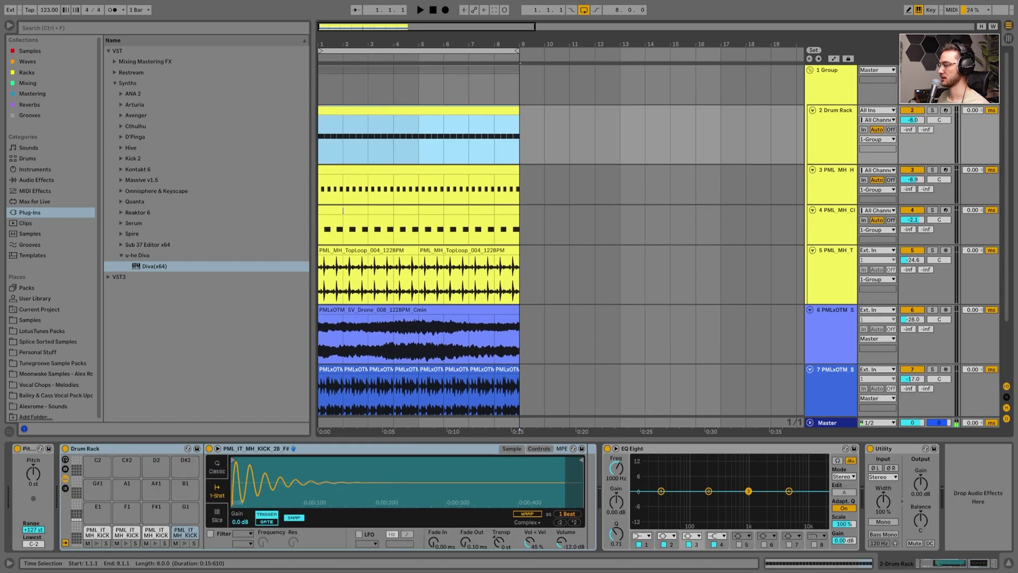
double_click(379, 110)
key("ctrl+a")
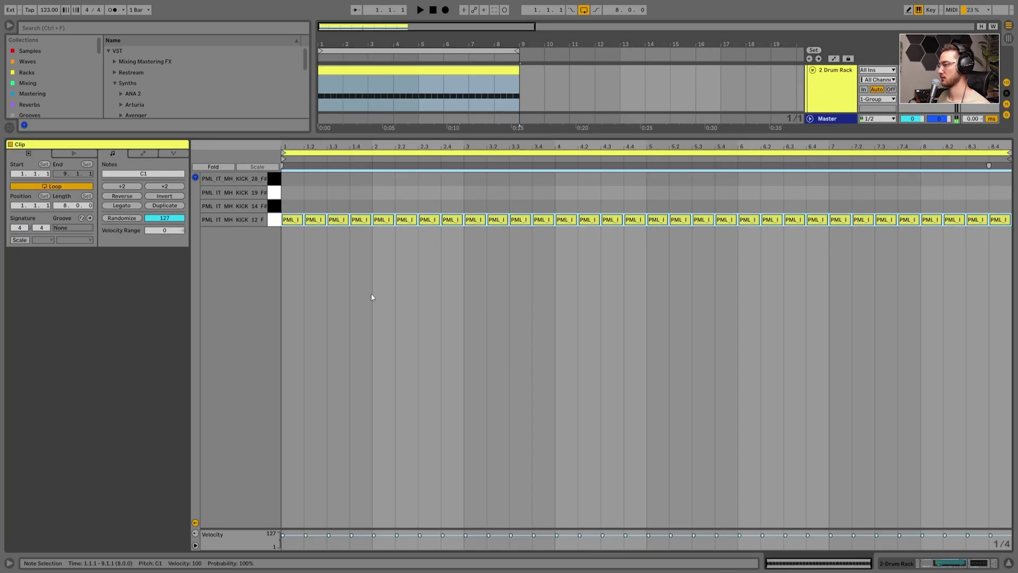
key("Up")
key("space")
key("Up")
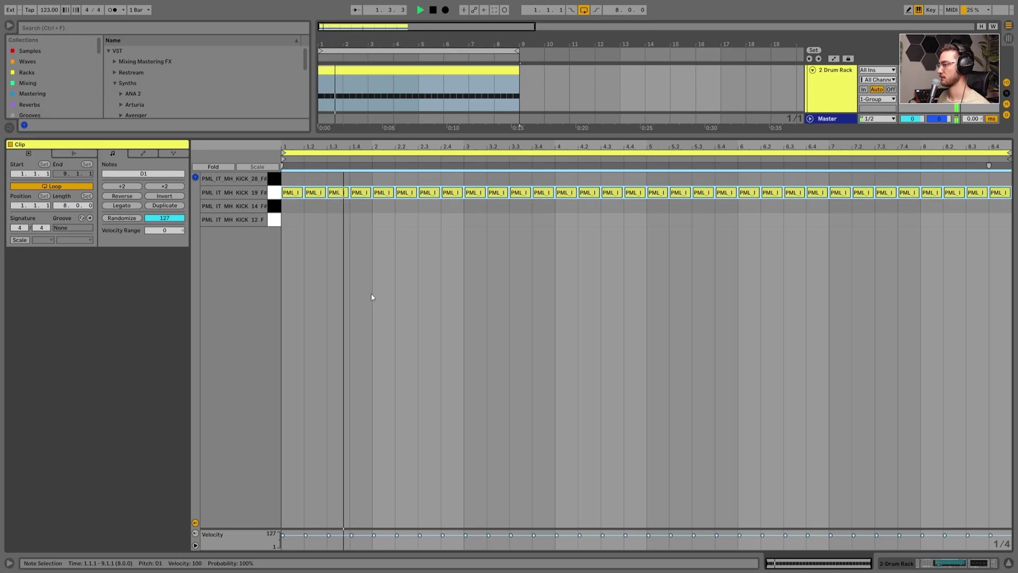
key("Up")
key("Down")
key("Down")
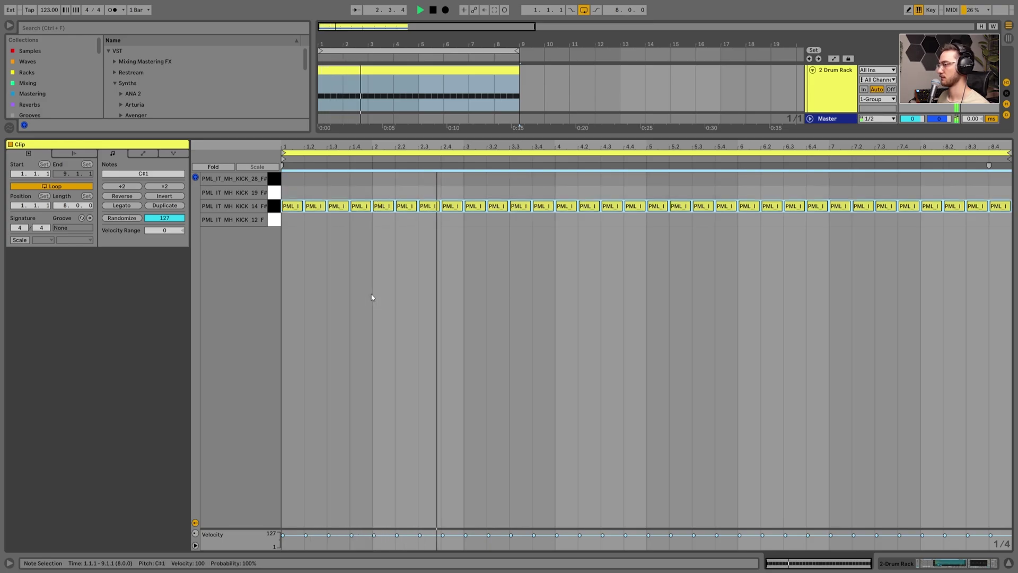
key("Down")
key("space")
Step: Return to the arrangement and lower the Diva track's volume to -29.8 dB
key("shift+Tab")
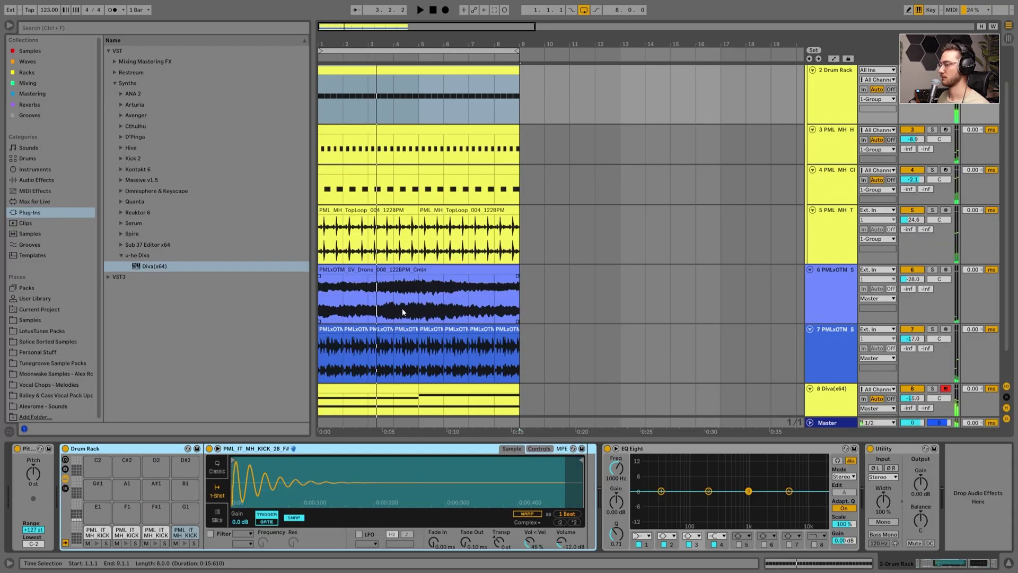
scroll(402, 308, "down", 1)
left_click_drag(913, 365, 913, 369)
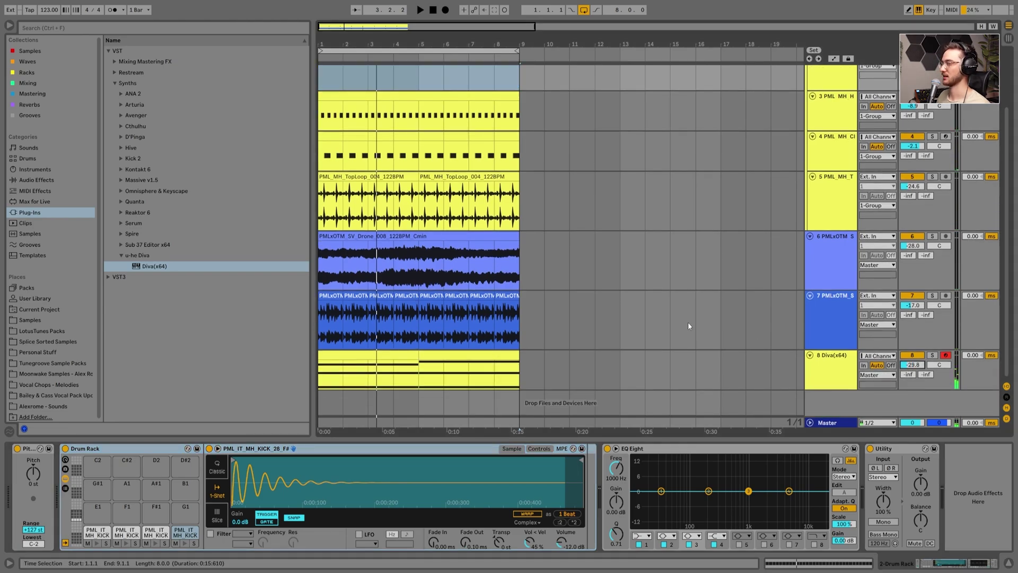
Step: Insert a new audio track and place it as track 1 above the drum group
scroll(559, 262, "up", 1)
scroll(765, 205, "up", 1)
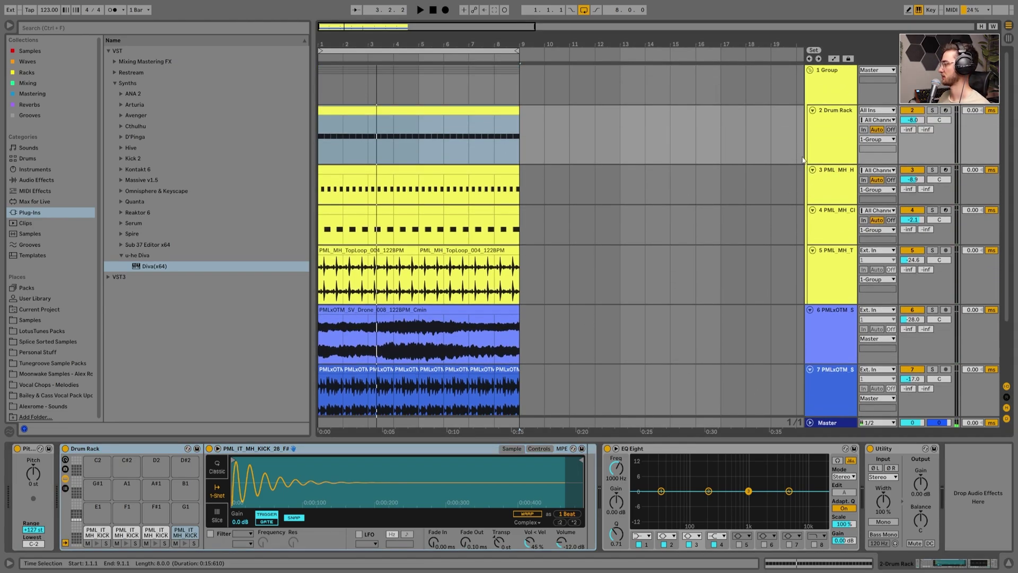
left_click(823, 80)
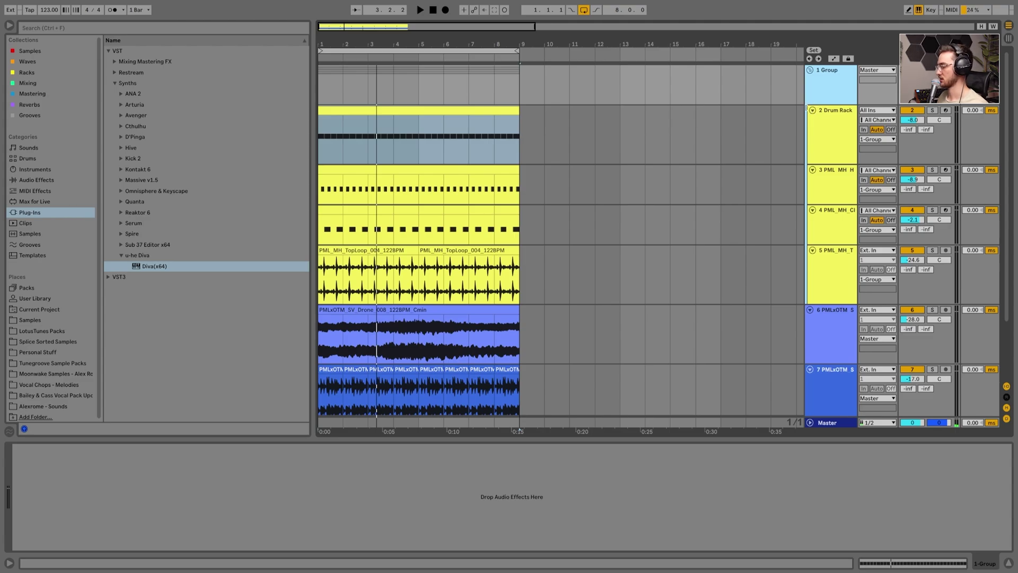
key("ctrl+t")
left_click_drag(826, 313, 825, 75)
left_click(810, 70)
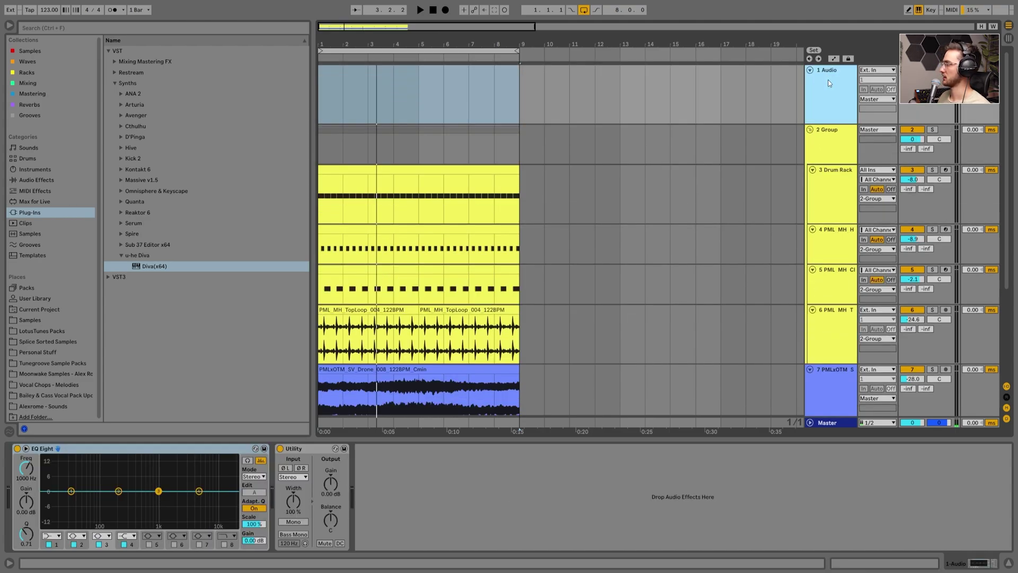
Step: Find and load Compressor on the new audio track and set its sidechain audio source to 3-Drum Rack
left_click(34, 30)
type("comp")
left_click(28, 84)
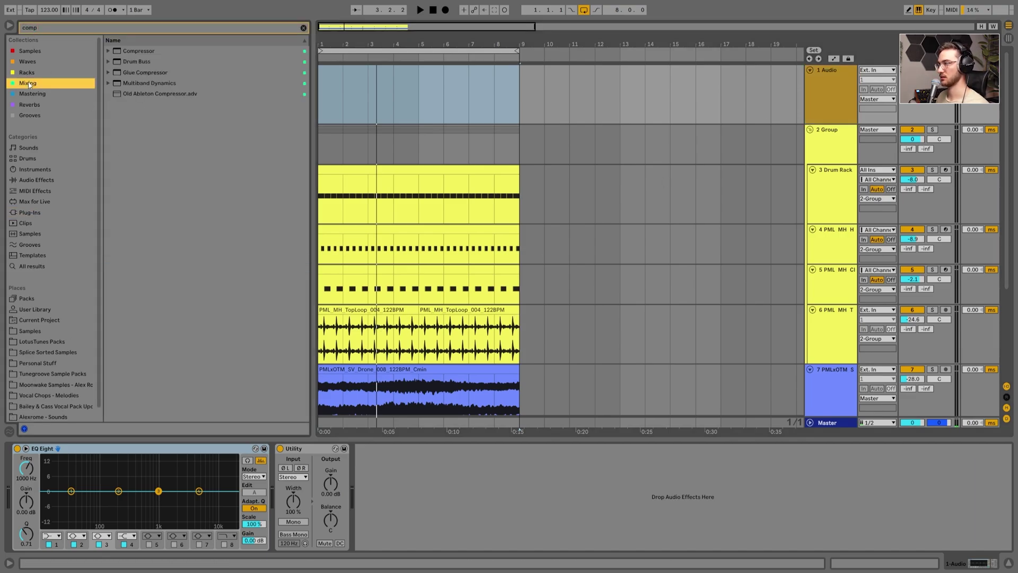
left_click_drag(139, 51, 386, 468)
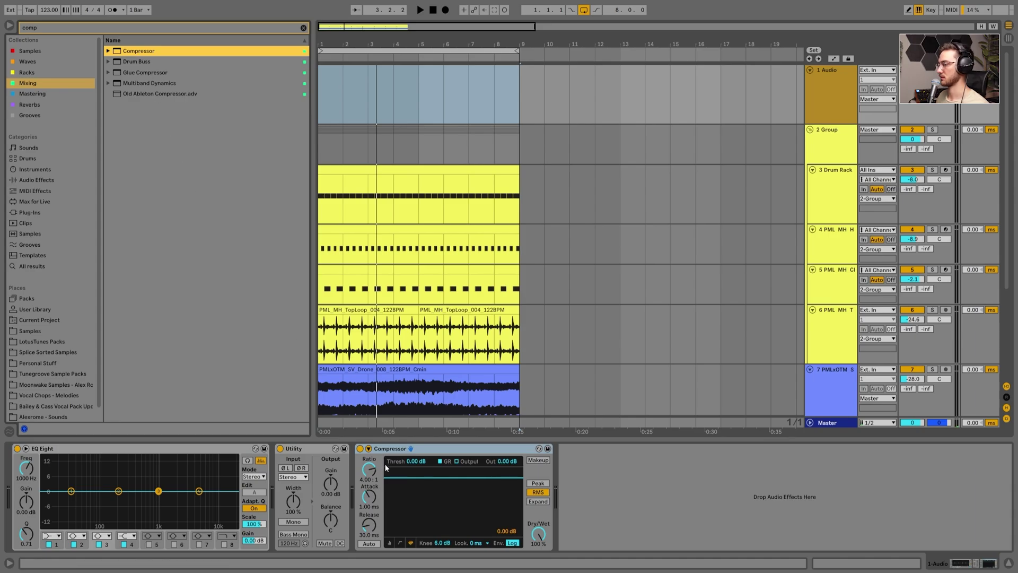
left_click(369, 448)
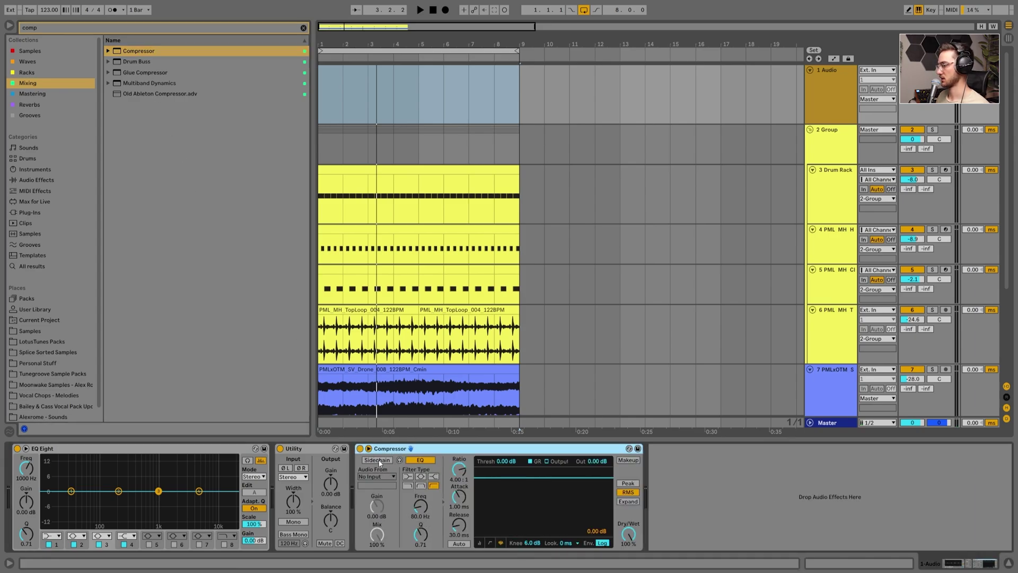
left_click(380, 476)
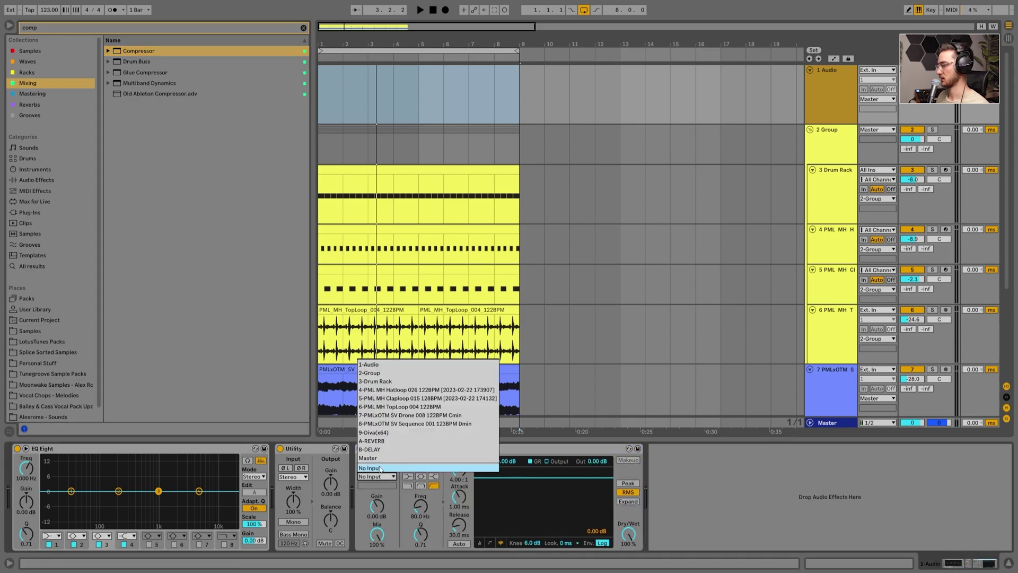
left_click(379, 385)
Step: Rename the Drum Rack track as Kick
left_click(835, 180)
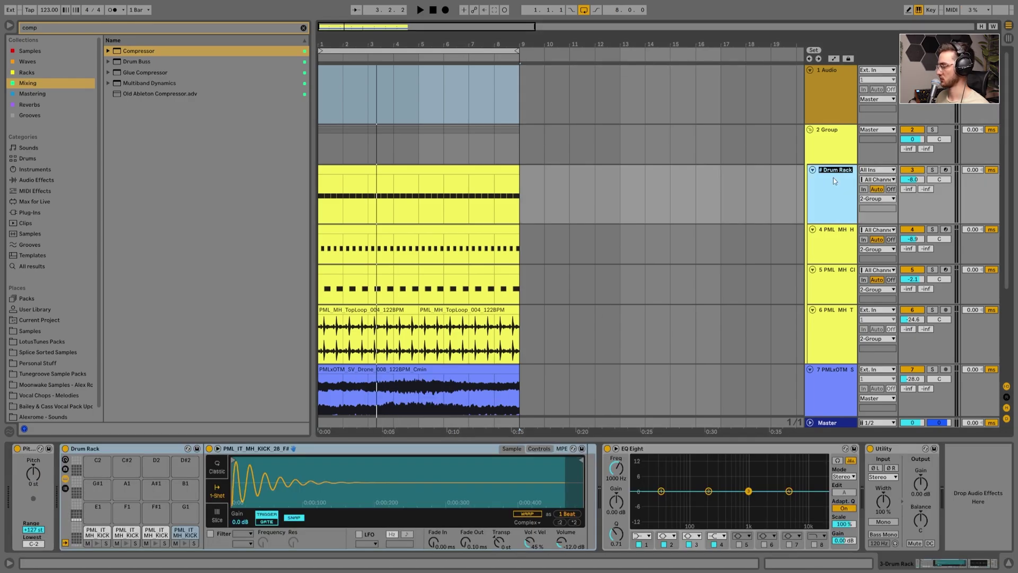
type("ick")
left_click(840, 109)
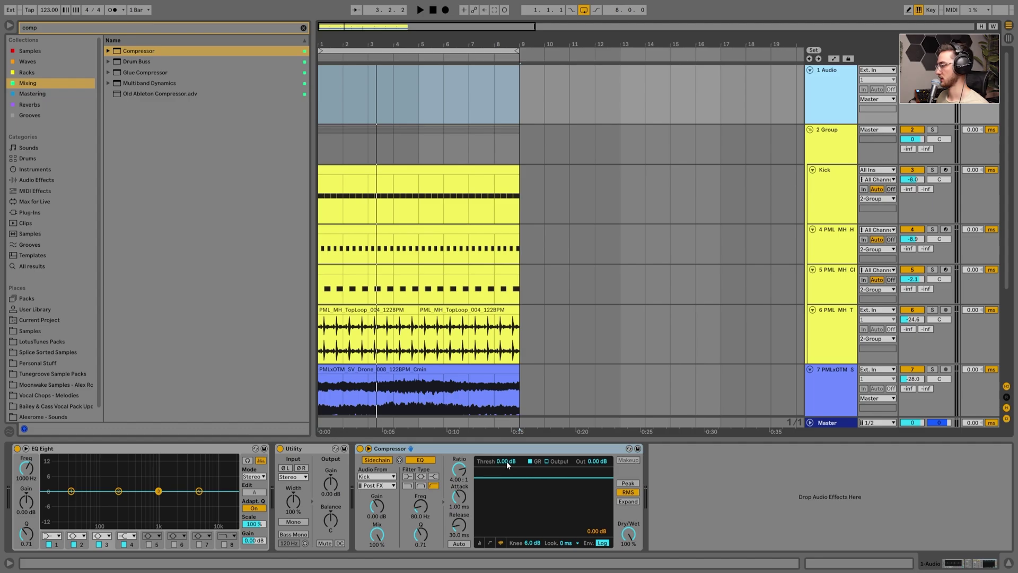
Step: Group the drone, sequence and Diva tracks and name the group Melodic
scroll(610, 345, "down", 4)
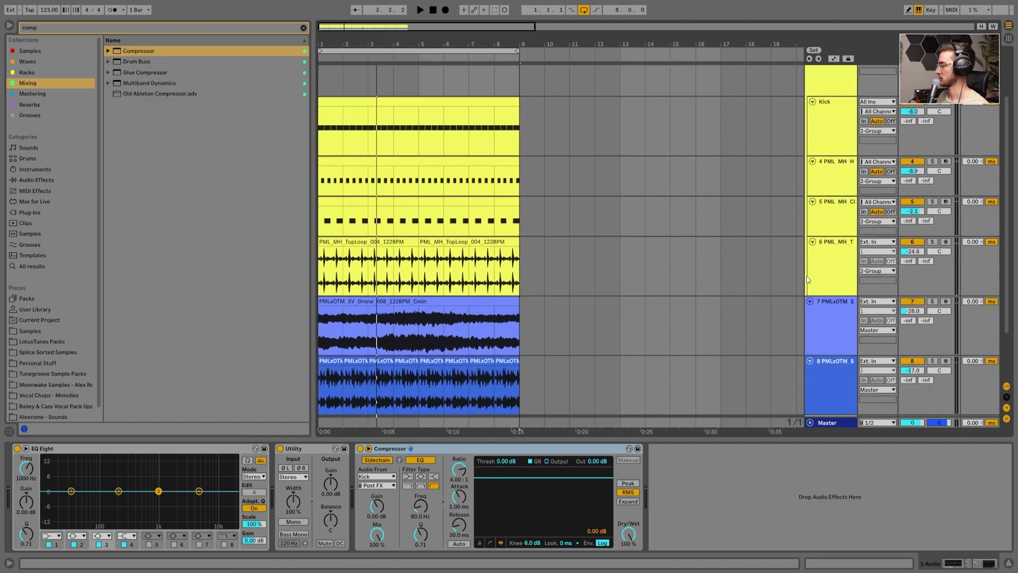
scroll(829, 278, "down", 1)
left_click(832, 250)
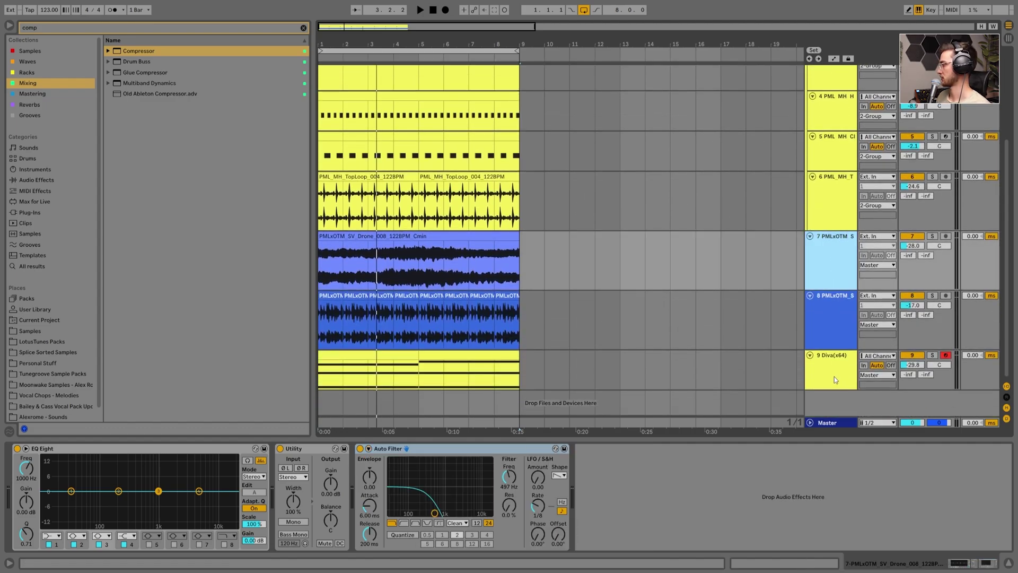
left_click(835, 376, "shift")
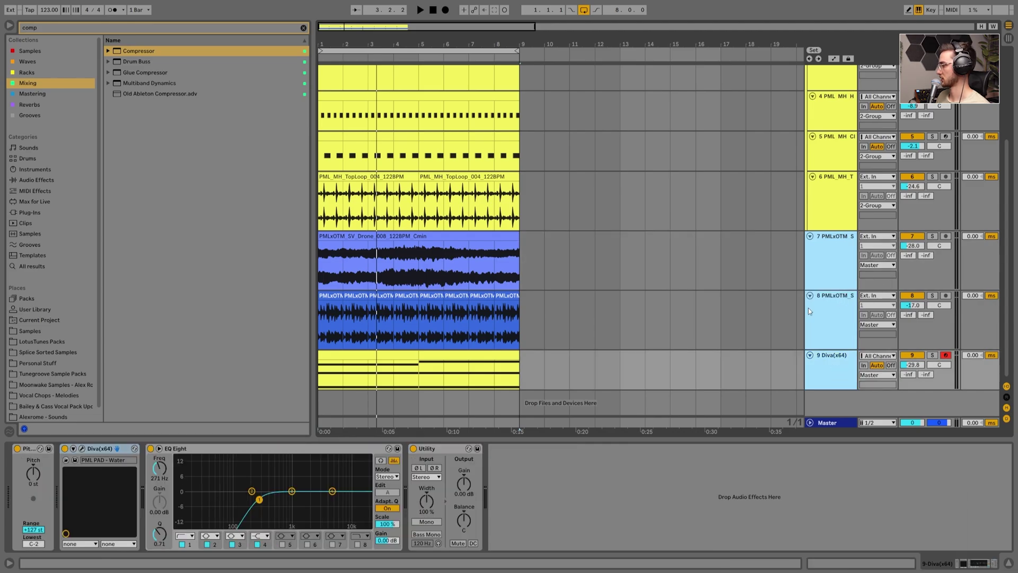
key("ctrl+g")
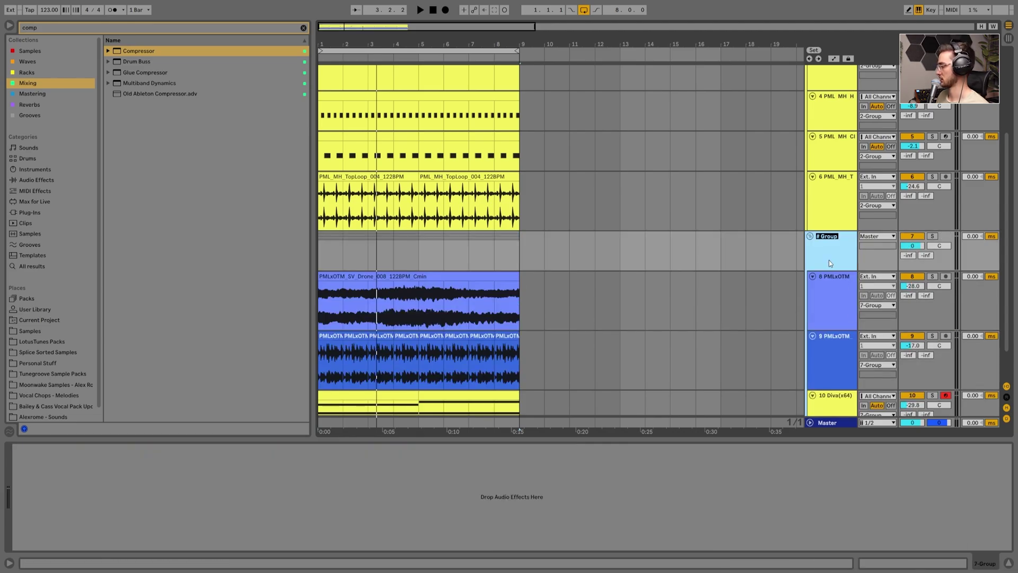
type("Melodic")
key("Return")
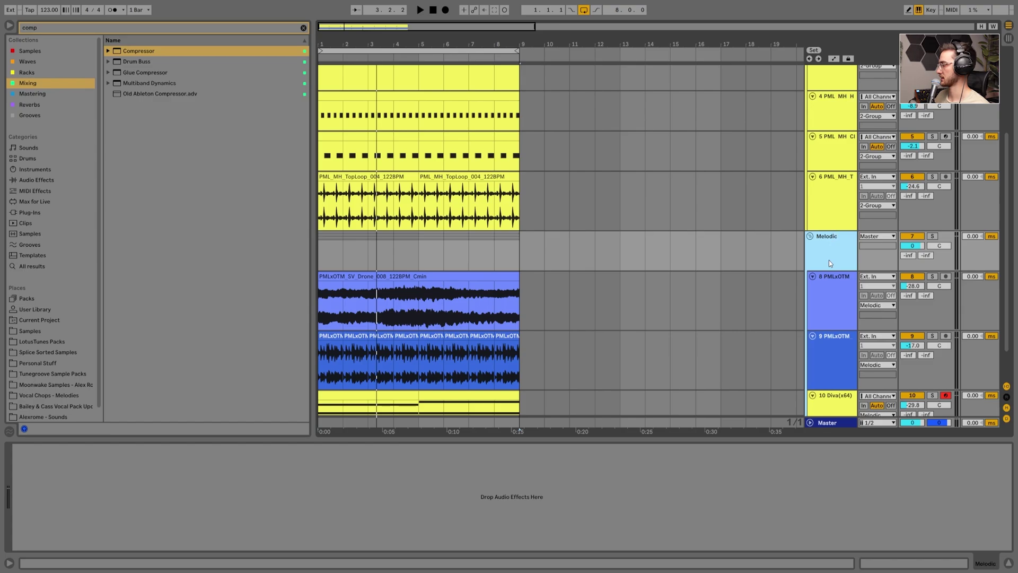
Step: Route the Melodic group's output to the 1-Audio track and rename that audio track SC
left_click(875, 236)
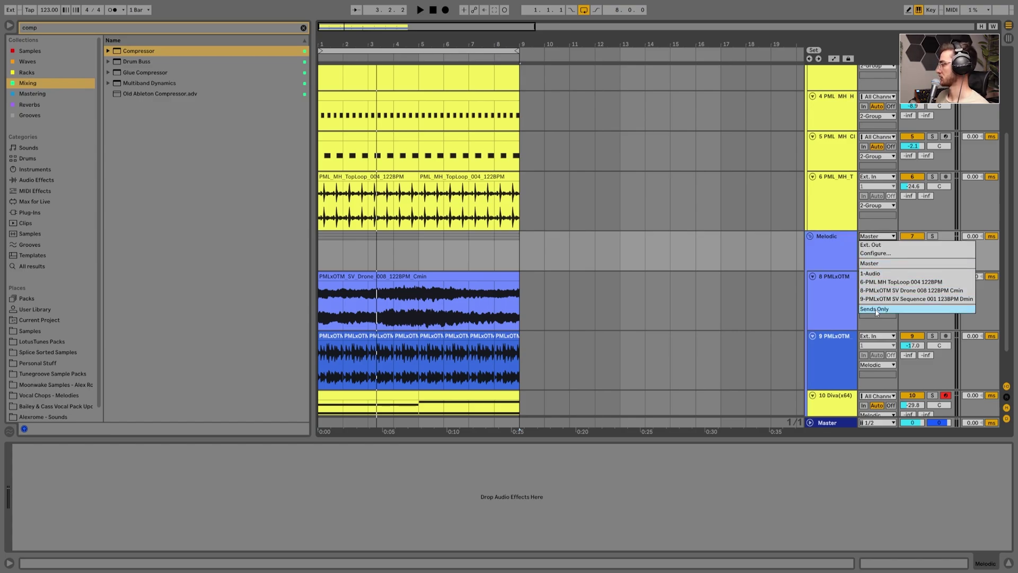
left_click(879, 274)
scroll(841, 213, "up", 5)
left_click(831, 100)
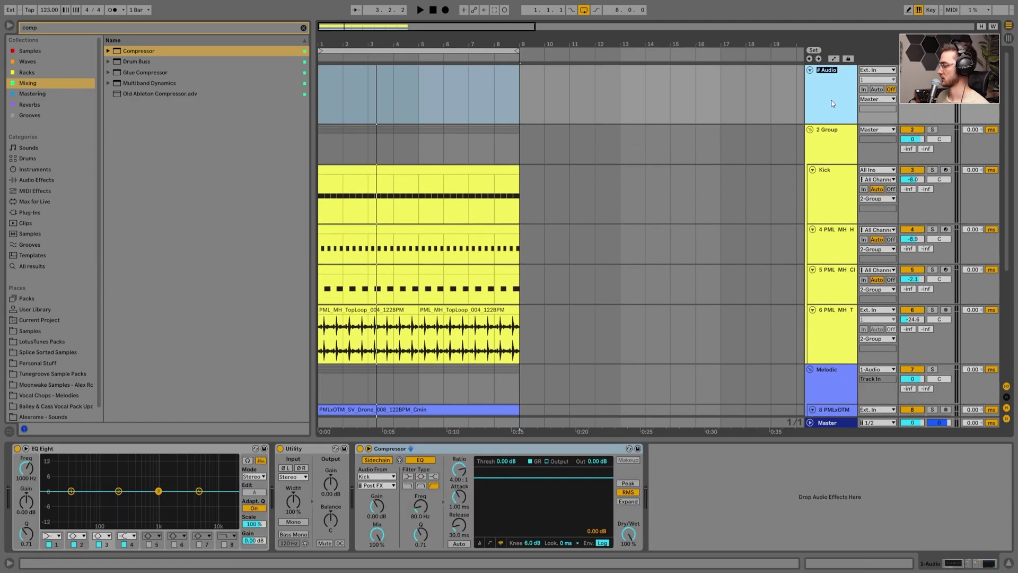
type("SC")
key("Return")
Step: Change the SC track's colour to pale mint green
right_click(833, 103)
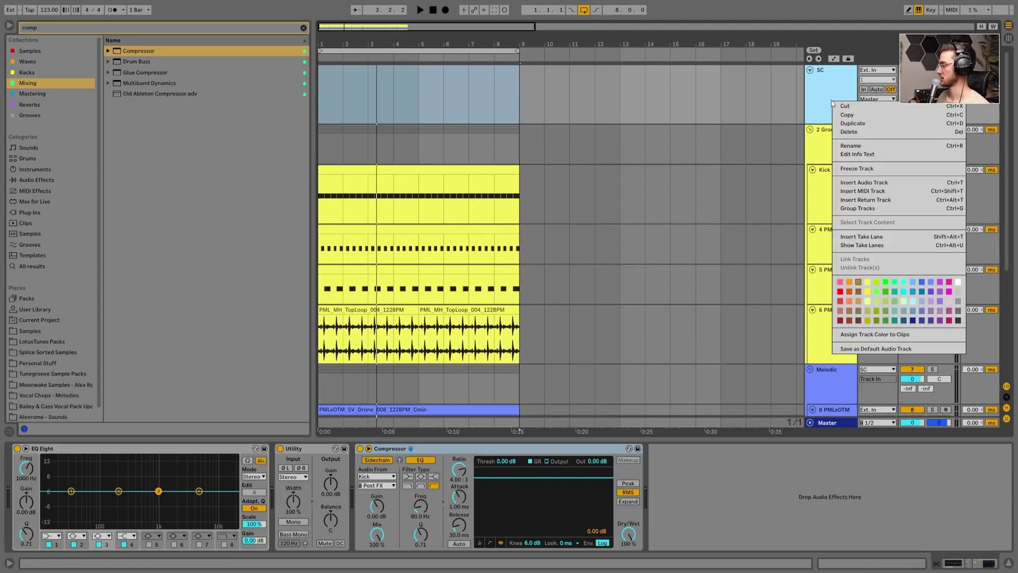
left_click(905, 300)
right_click(833, 99)
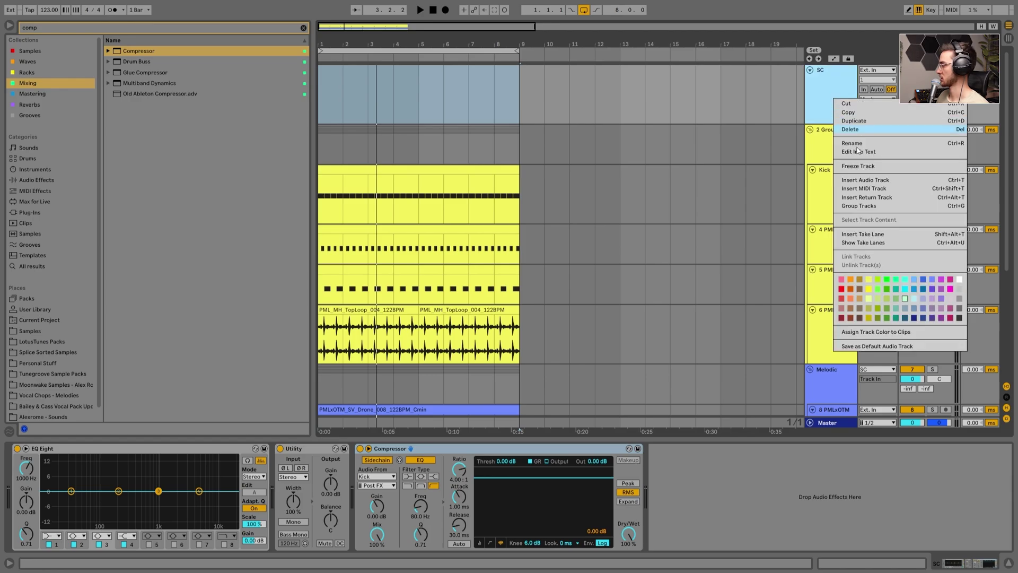
key("Escape")
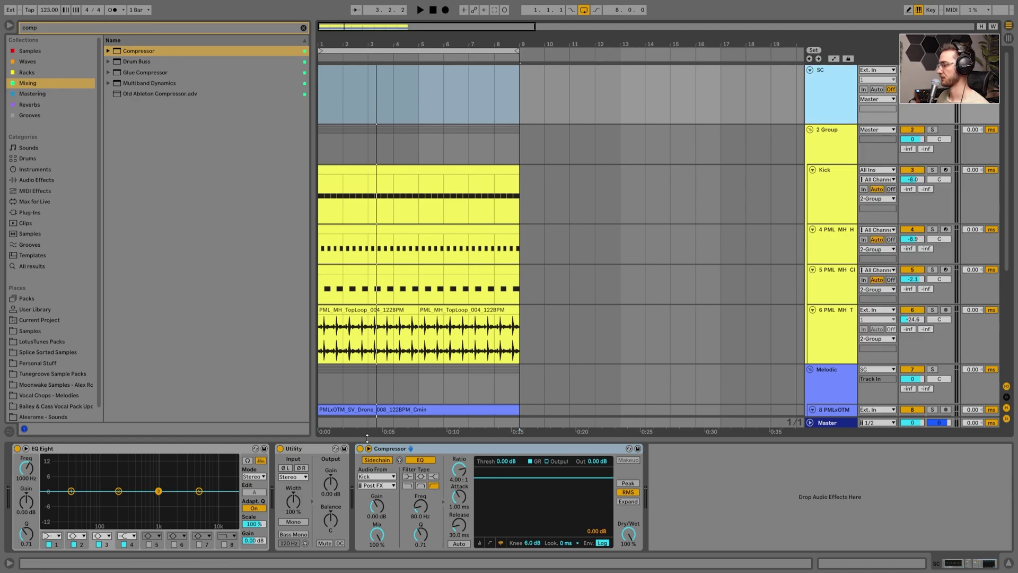
Step: Set the SC track's monitoring to In while testing the loop playback
key("space")
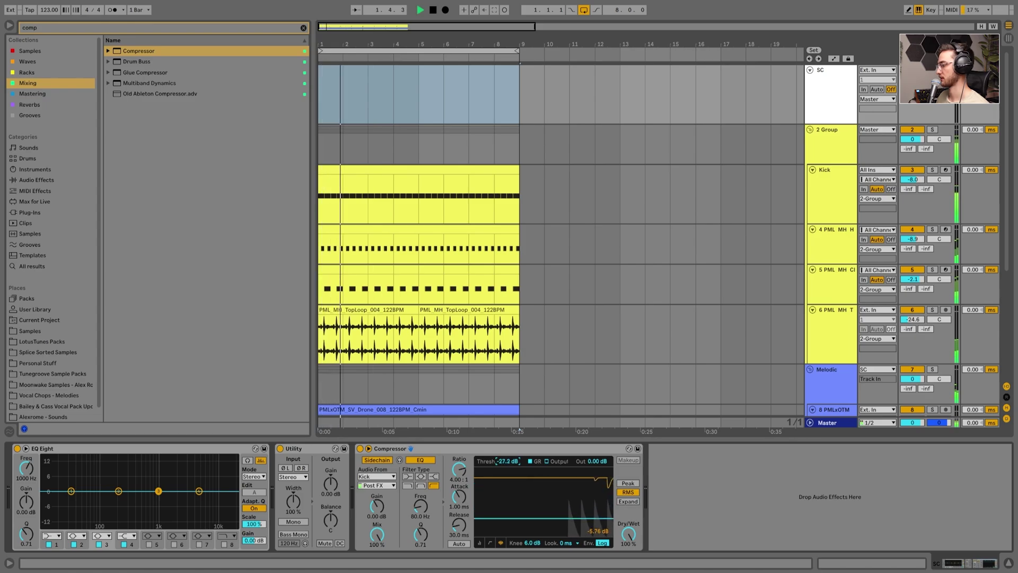
left_click(797, 93)
key("space")
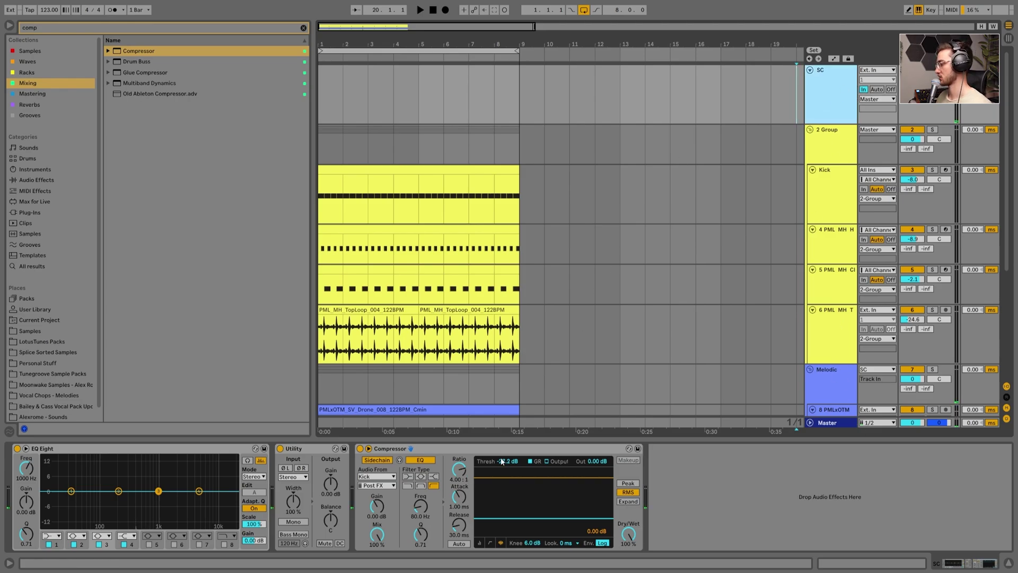
Step: Set the SC track's Compressor threshold to -24.5 dB while the loop plays
left_click_drag(500, 460, 499, 424)
key("space")
left_click_drag(508, 460, 508, 485)
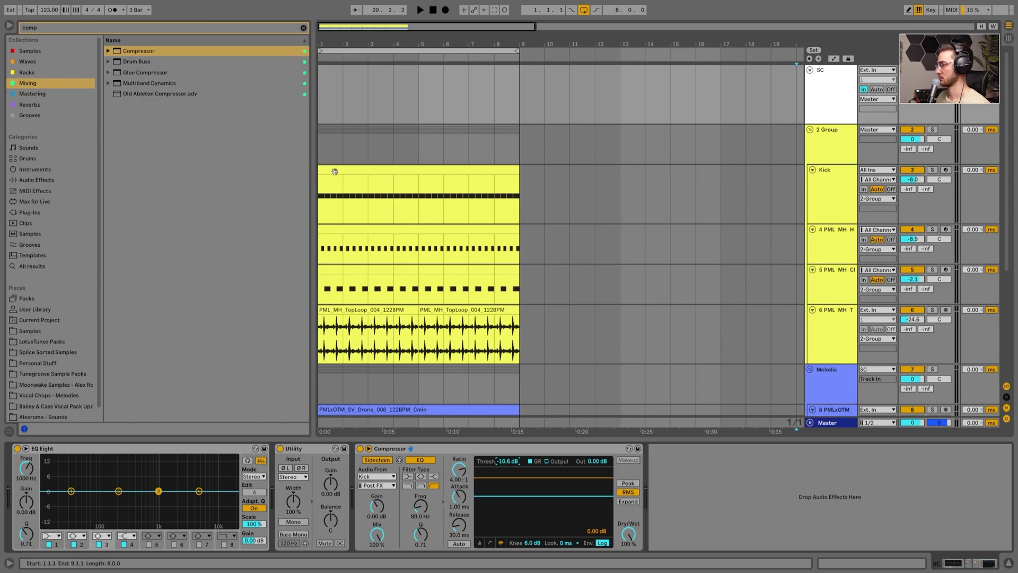
left_click(335, 172)
key("space")
left_click(822, 104)
left_click_drag(504, 461, 504, 480)
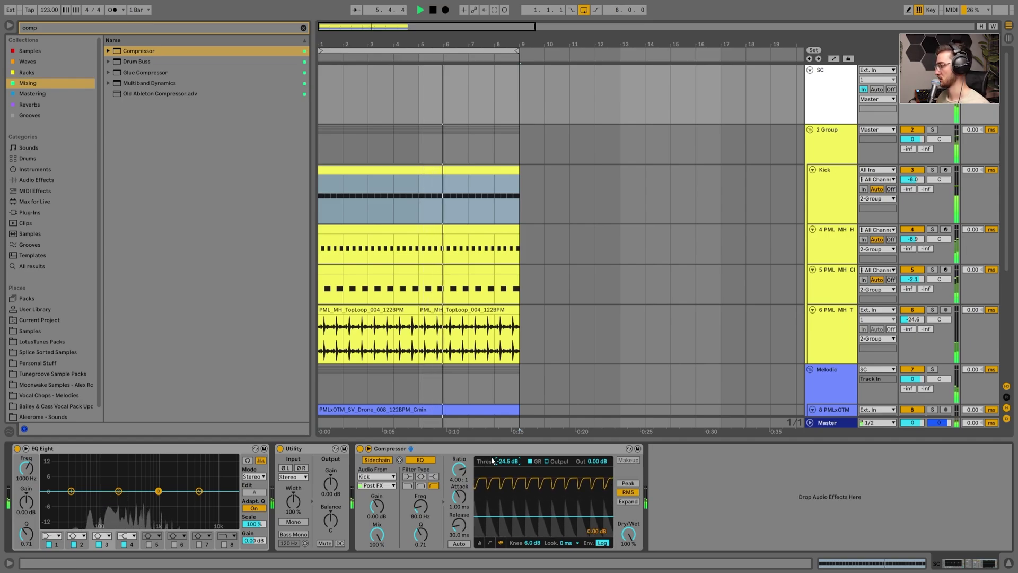
Step: Enable band 8 of the Diva track's EQ Eight as a high cut at 5.87 kHz with a Q of 0.78
scroll(447, 328, "down", 6)
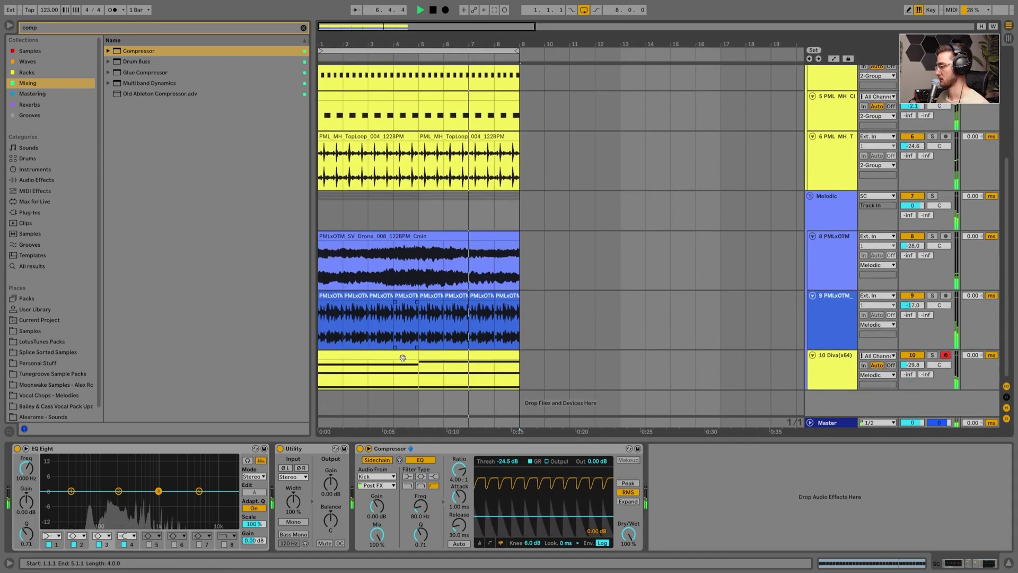
left_click(403, 359)
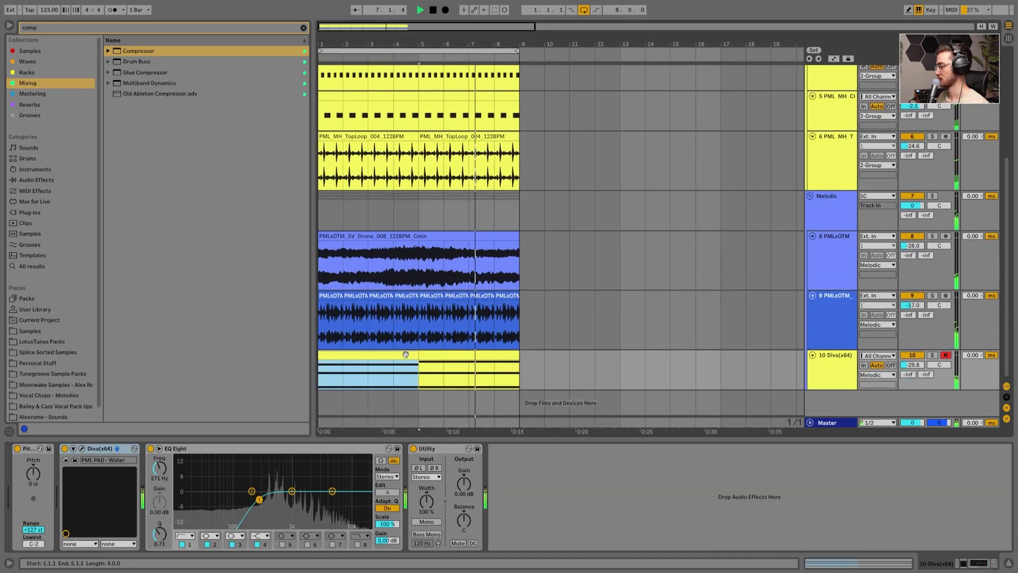
left_click(358, 544)
left_click_drag(364, 506, 336, 498)
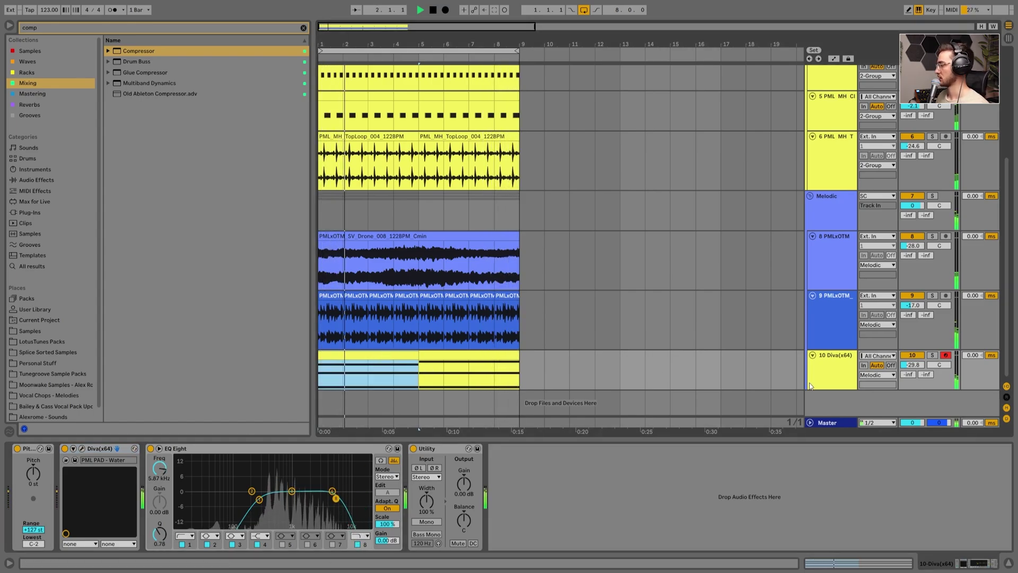
Step: Apply the Melodic group's colour to its grouped tracks and clips, and check the drone and sequence tracks' EQ settings
right_click(824, 210)
left_click(843, 413)
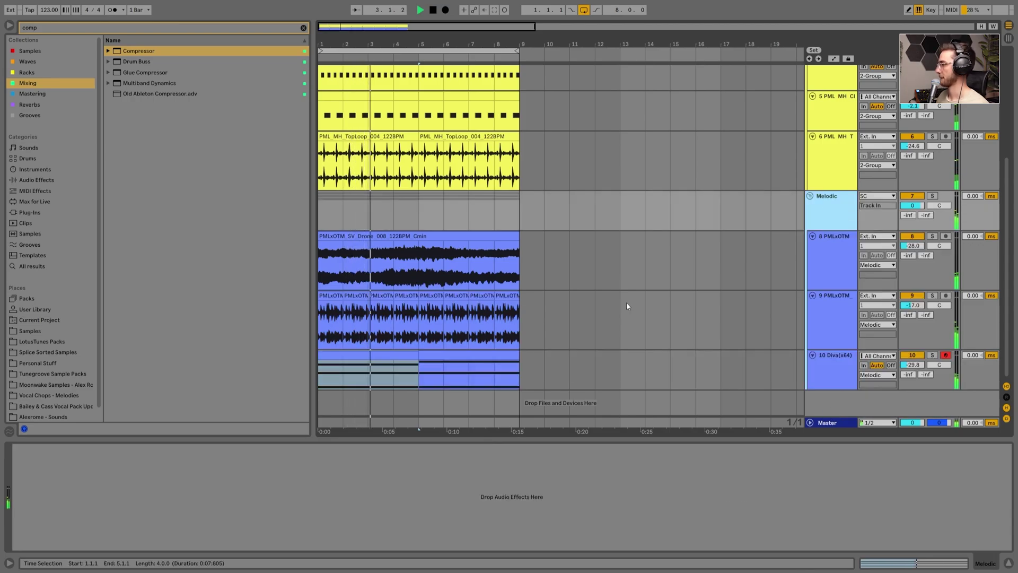
left_click(414, 265)
left_click(330, 295)
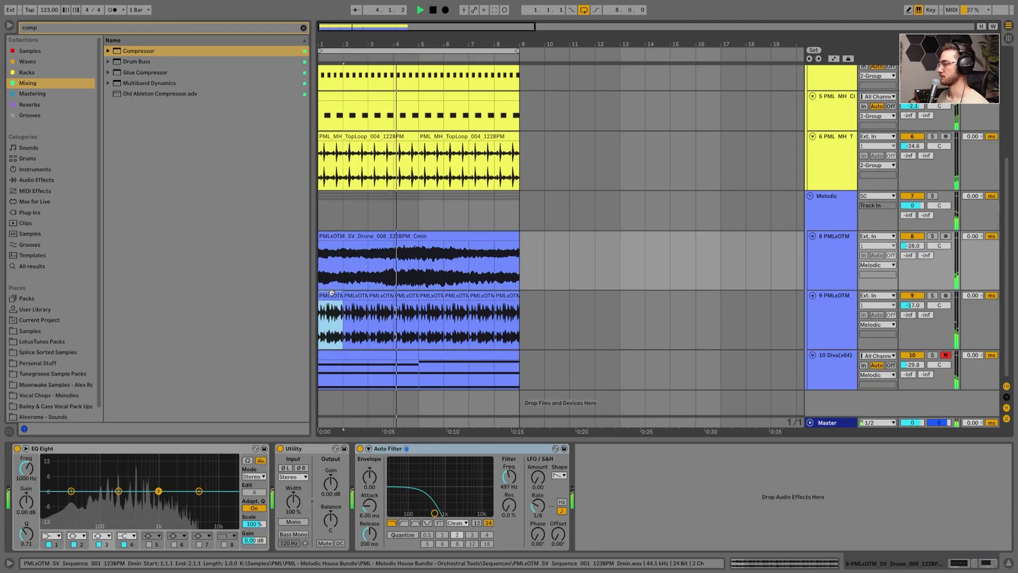
left_click(838, 314)
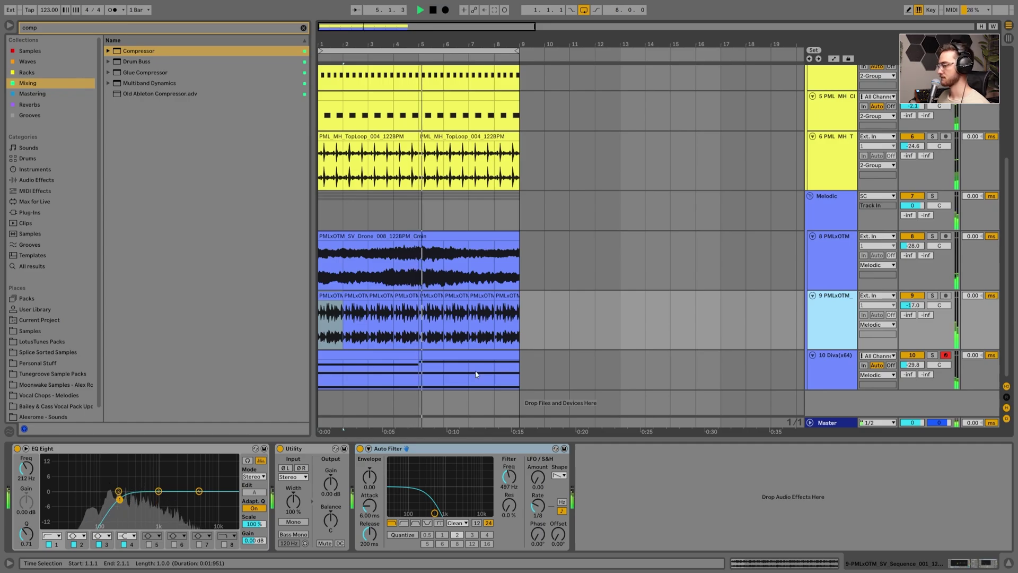
Step: Duplicate the Diva track and deactivate the original one
left_click(829, 359)
left_click(833, 370)
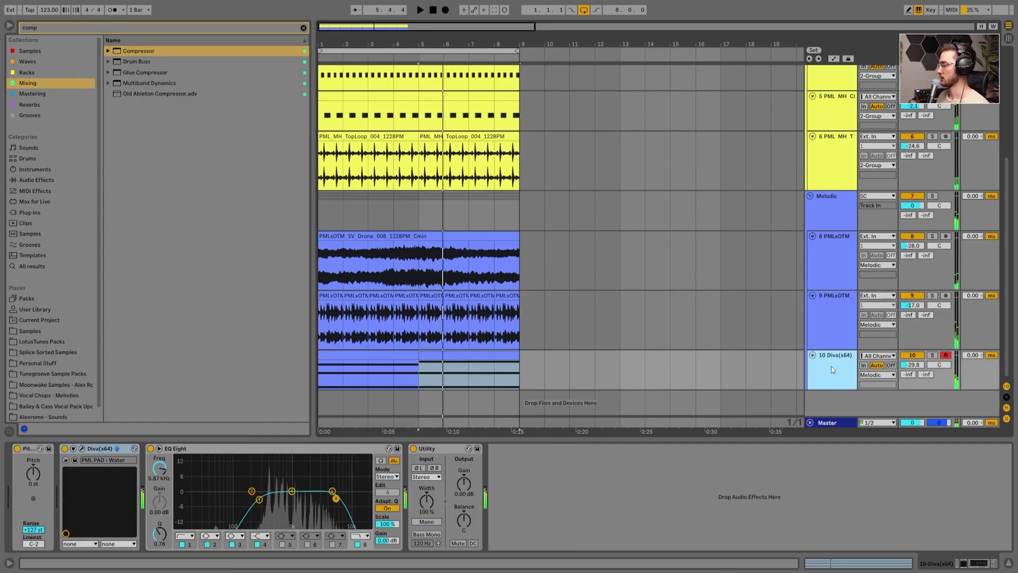
key("ctrl+d")
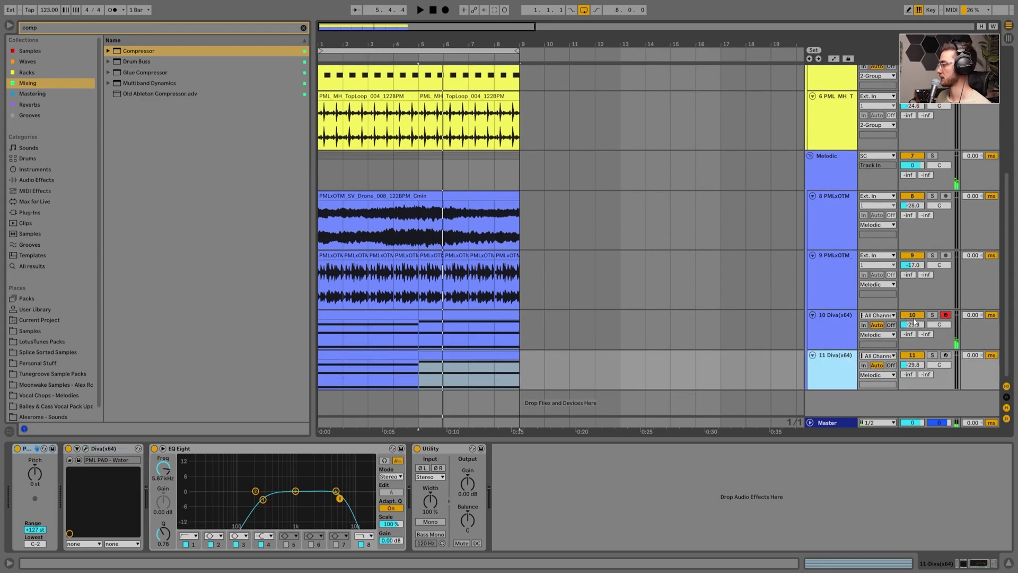
left_click(913, 317)
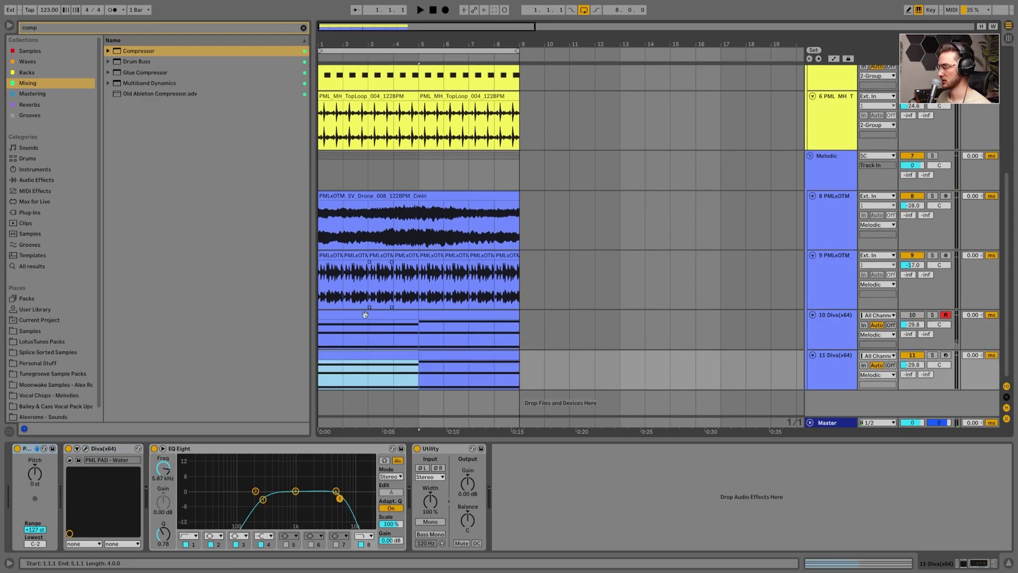
Step: Load the PML ARP - Apollo preset on the original Diva track and raise its EQ Eight high cut to 10.7 kHz
left_click(364, 316)
left_click(82, 448)
key("space")
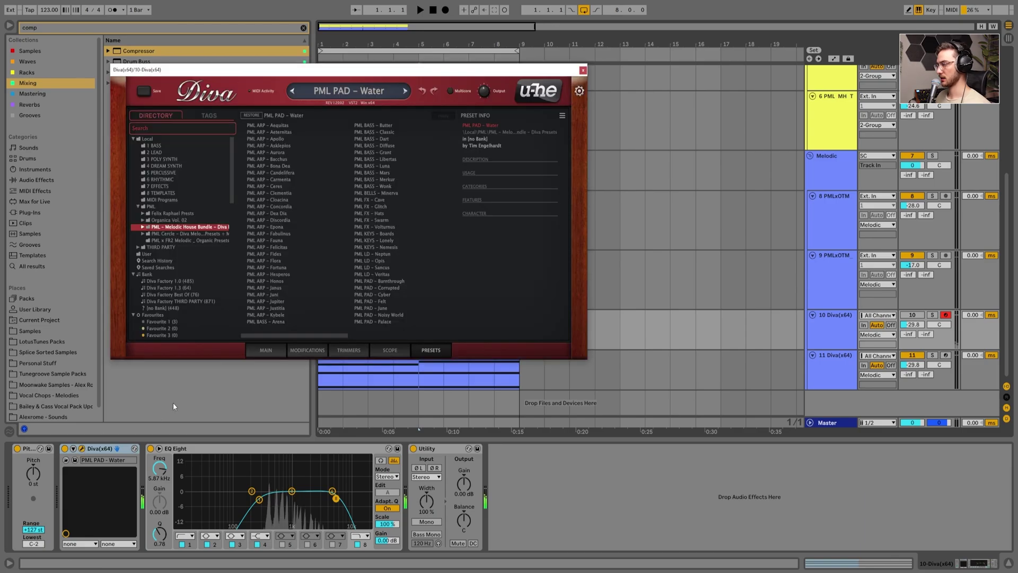
left_click(265, 138)
left_click_drag(335, 499, 351, 499)
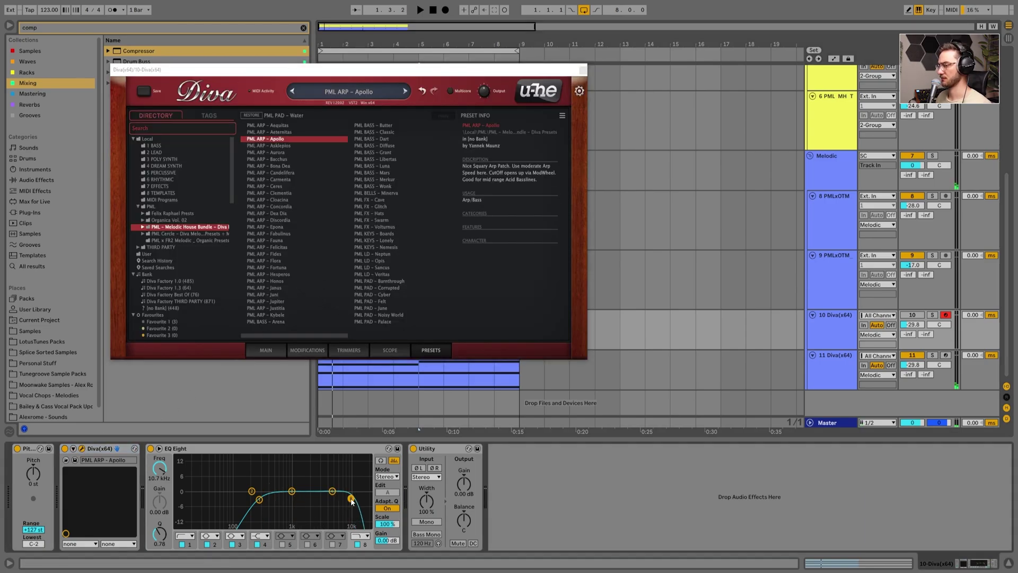
Step: Set the duplicated Diva track's volume to -17.6 dB and solo it for playback
left_click(848, 378)
left_click_drag(912, 365, 912, 354)
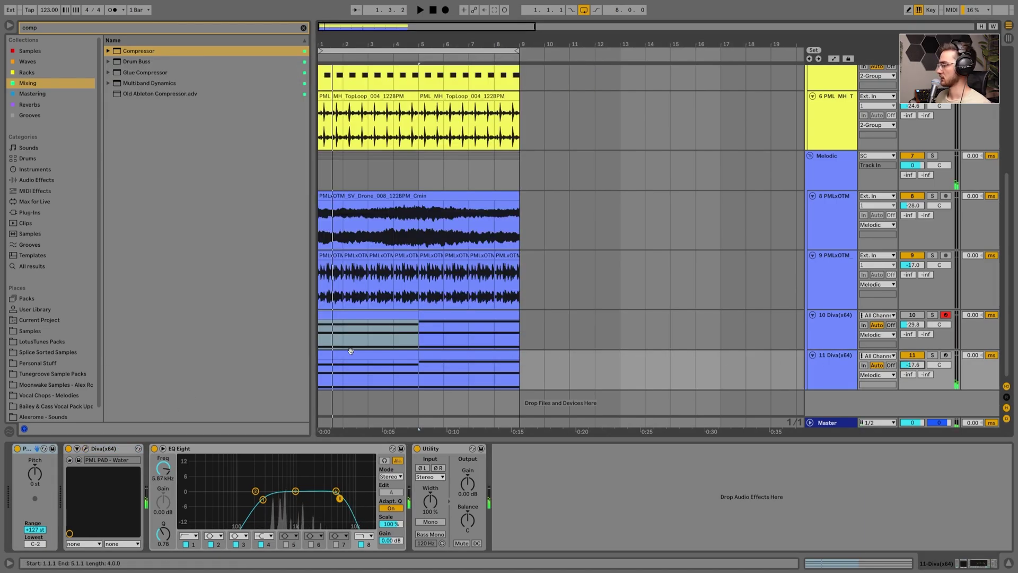
left_click(350, 351)
left_click(932, 355)
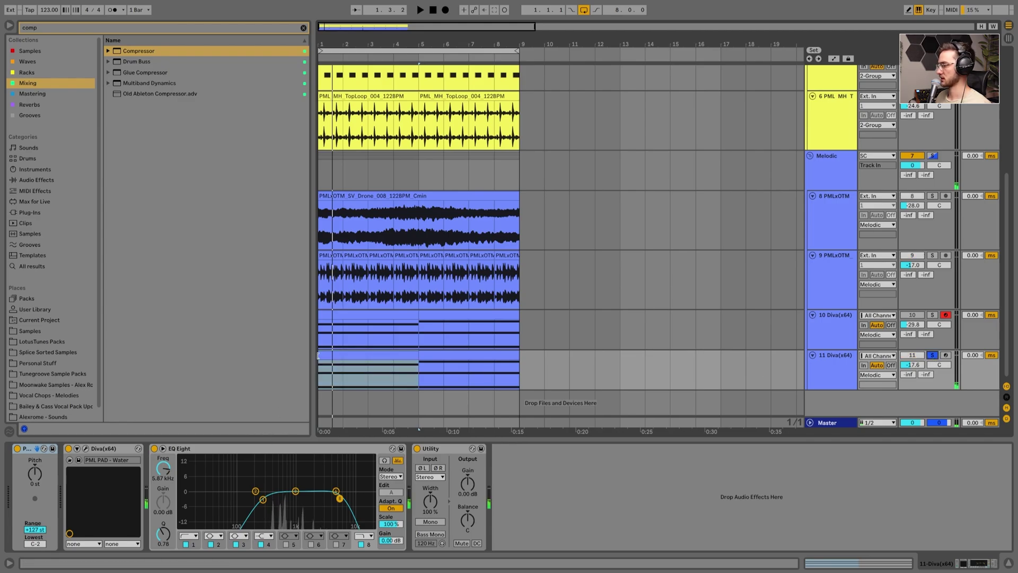
key("space")
Step: Audition PML ARP - Bona Dea and load PML ARP - Carmenta in the duplicated track's Diva
left_click(85, 448)
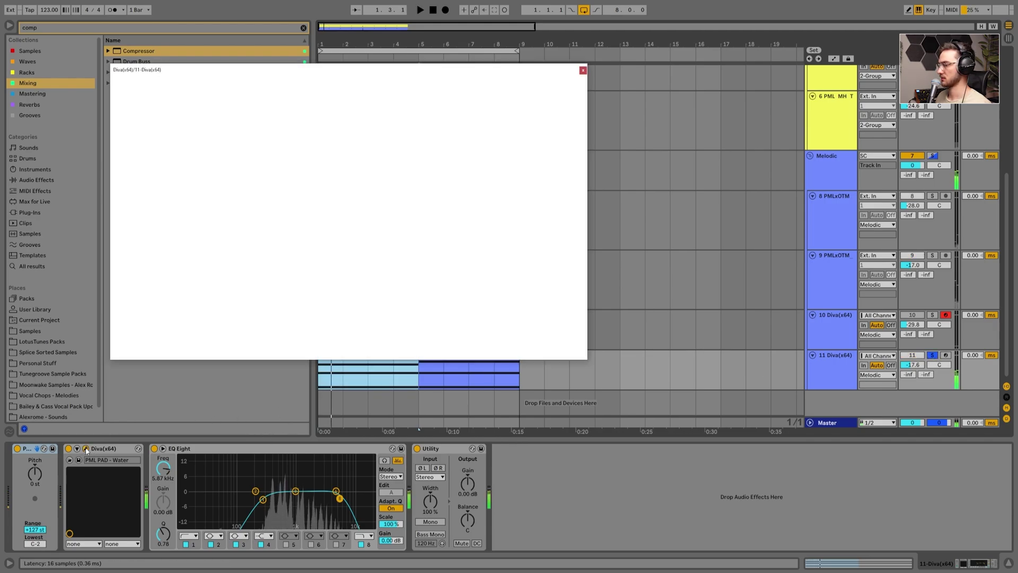
left_click(269, 166)
left_click(274, 180)
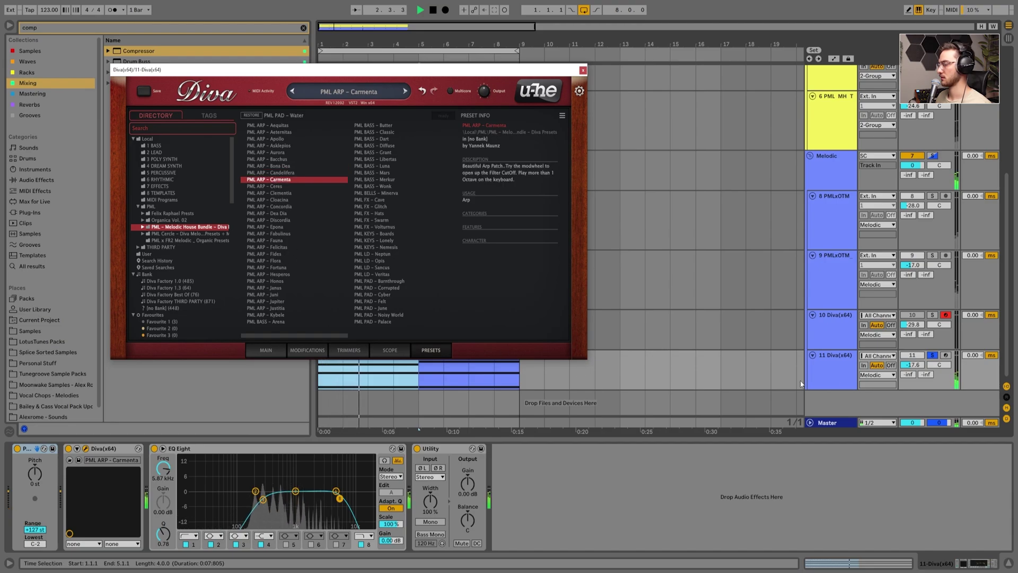
Step: Unsolo the duplicated Diva track, and reactivate the original Diva track at a volume of -25.7 dB
left_click(921, 366)
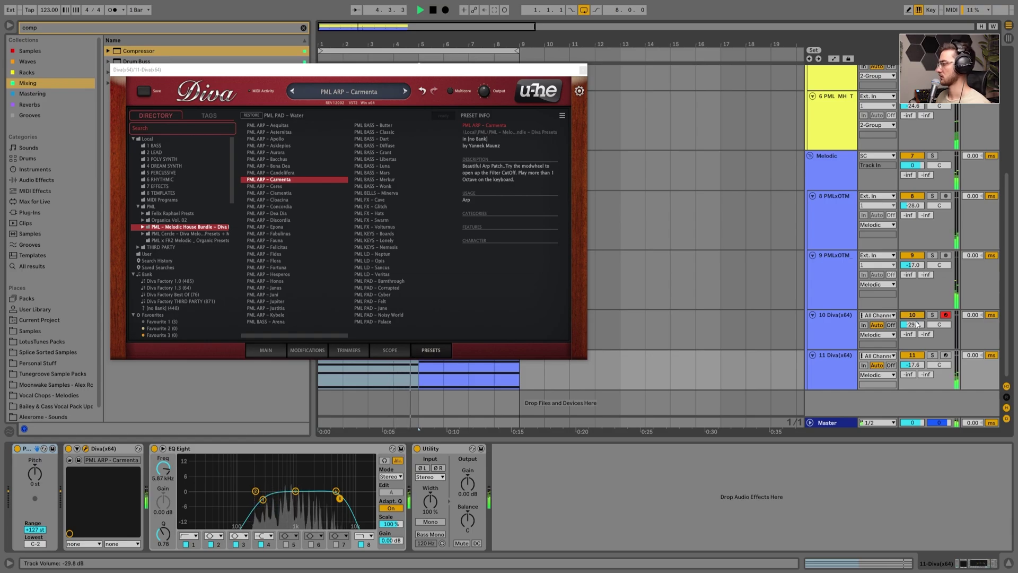
left_click(824, 326)
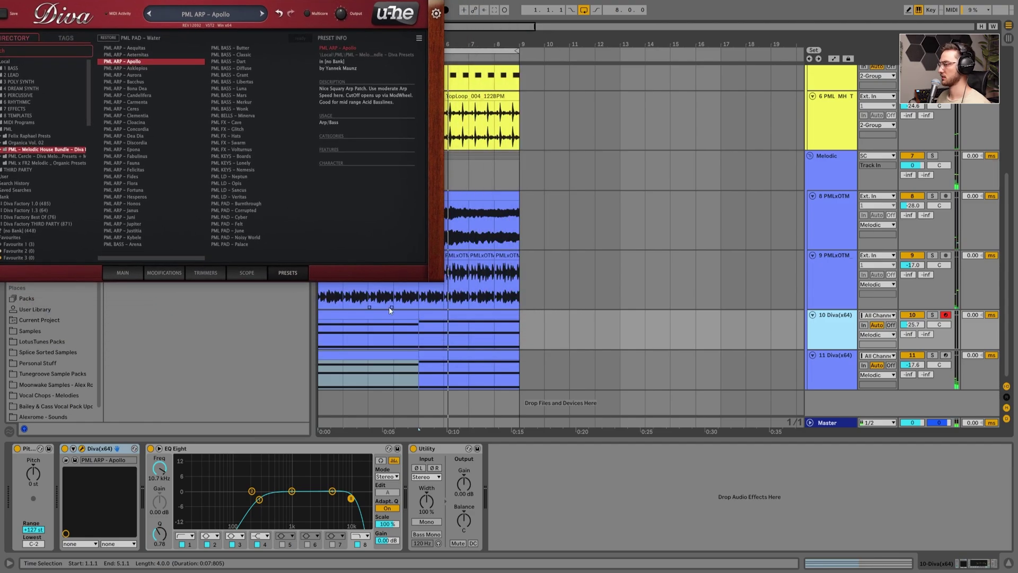
Step: Restore the PML PAD - Water preset on the original Diva track and rename the track Pad
left_click(814, 341)
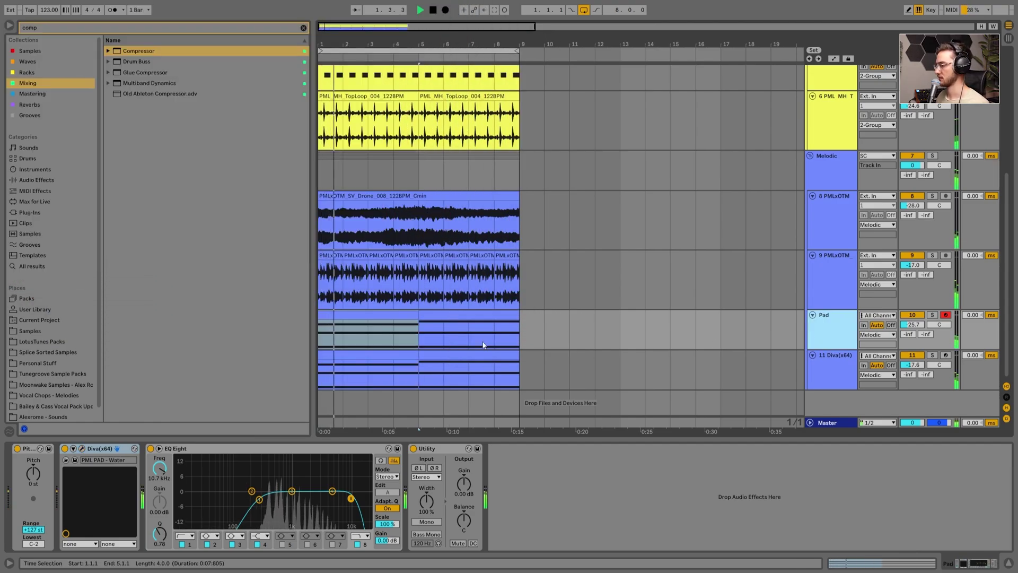
scroll(568, 345, "up", 3)
scroll(528, 357, "down", 3)
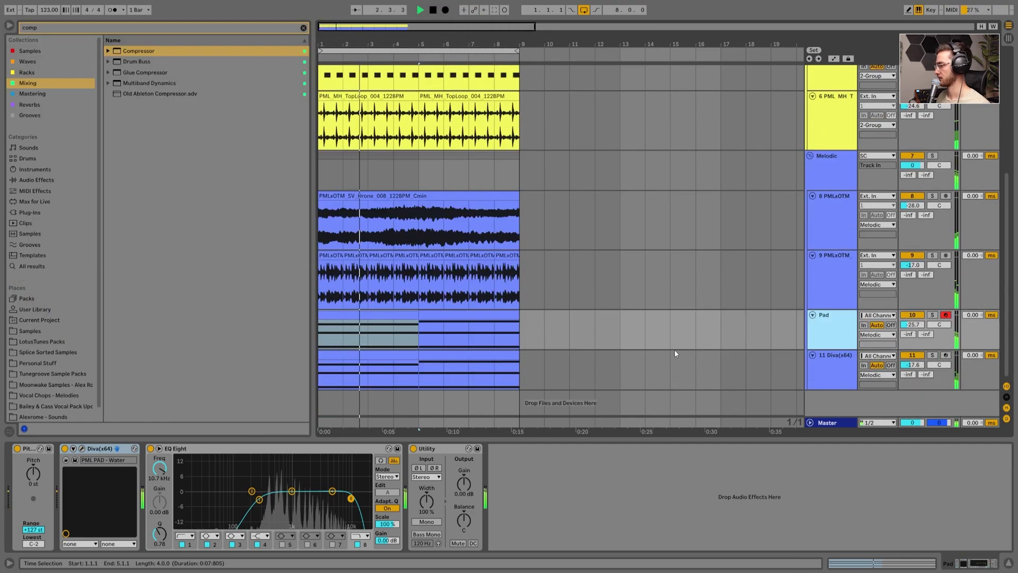
Step: Find the Arpeggiator MIDI effect and add it to the duplicated Diva track, before the instrument
left_click(821, 364)
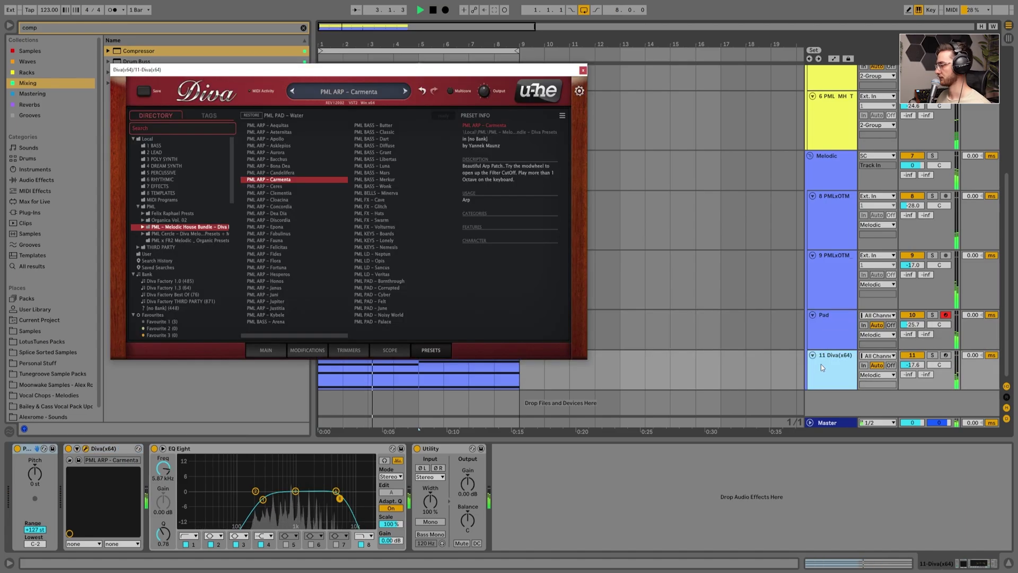
left_click(582, 70)
key("ctrl+f")
type("arp")
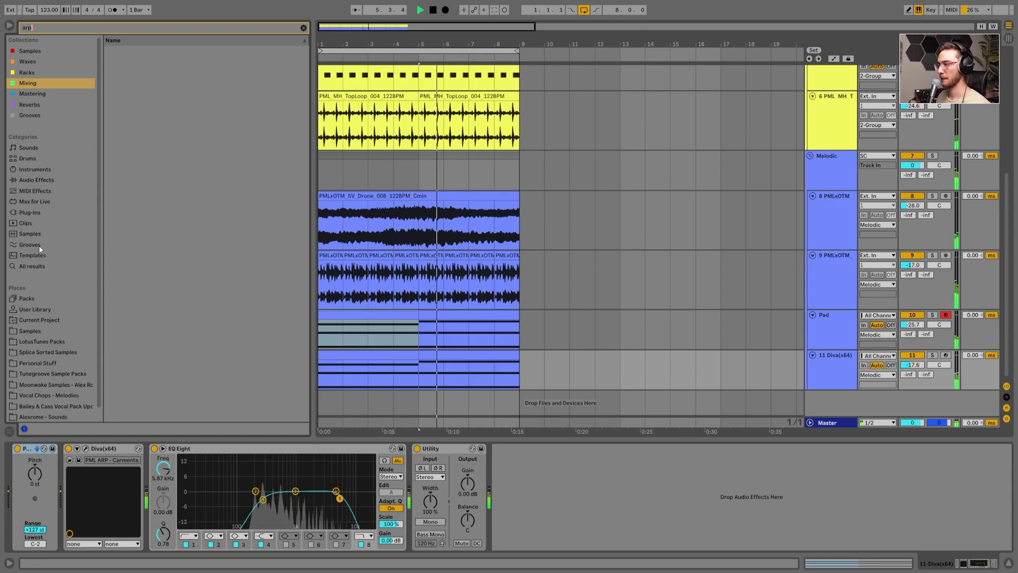
left_click(33, 192)
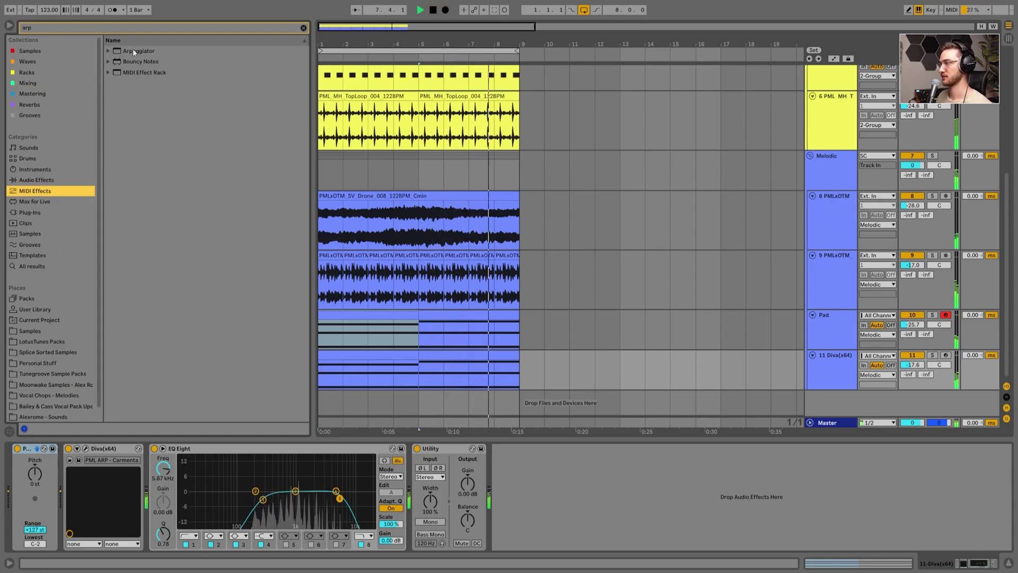
left_click(132, 50)
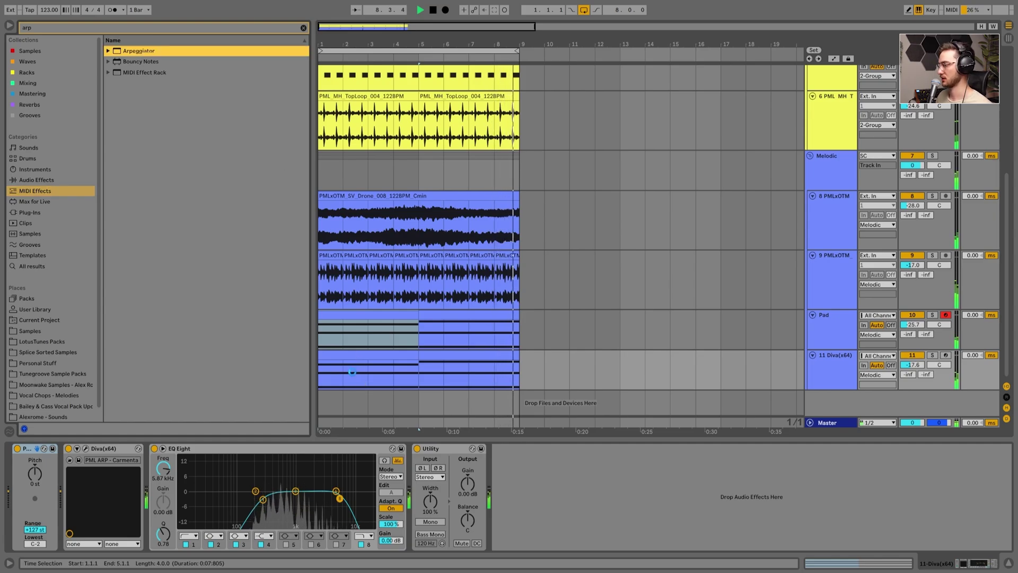
left_click_drag(351, 371, 352, 371)
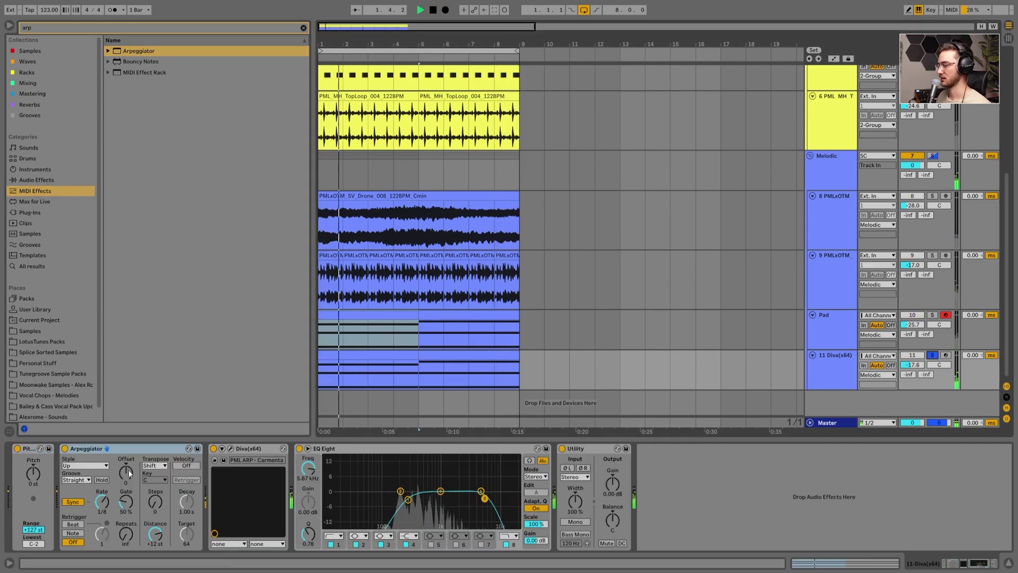
Step: Set the Arpeggiator's style to Down & Up, its rate to 1/16 and its gate to 55 %
left_click(77, 465)
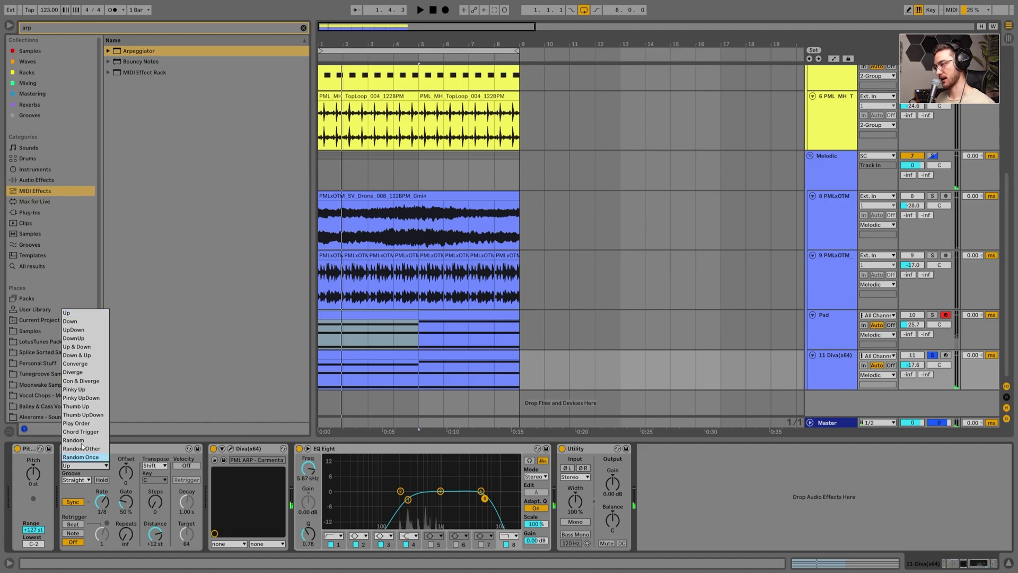
left_click(83, 355)
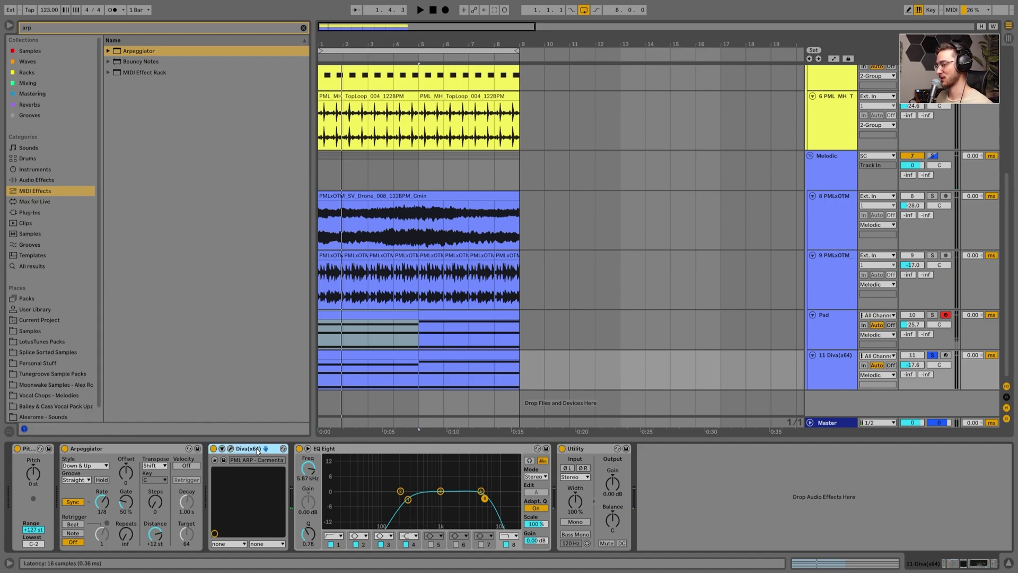
left_click(102, 449)
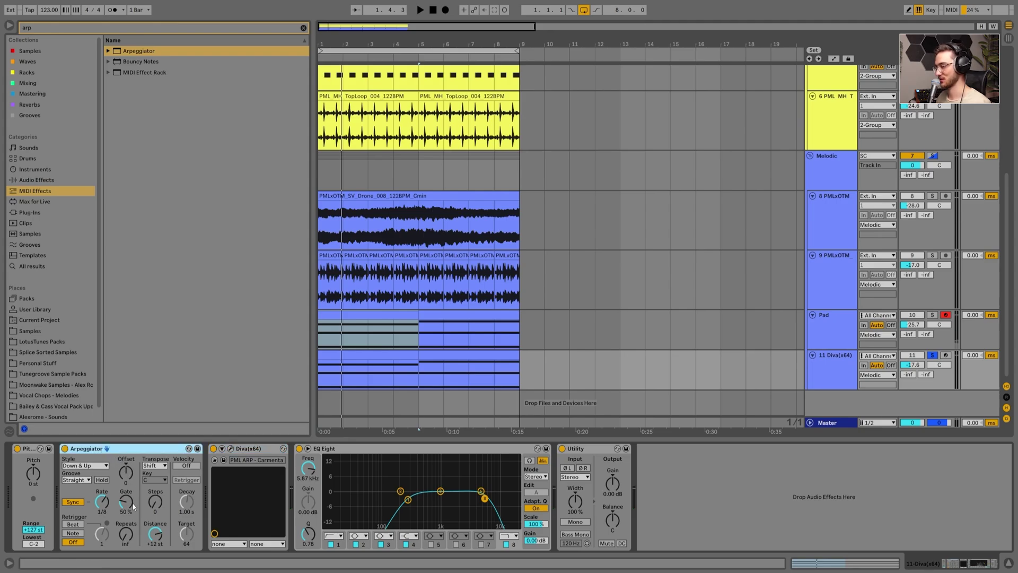
left_click(104, 502)
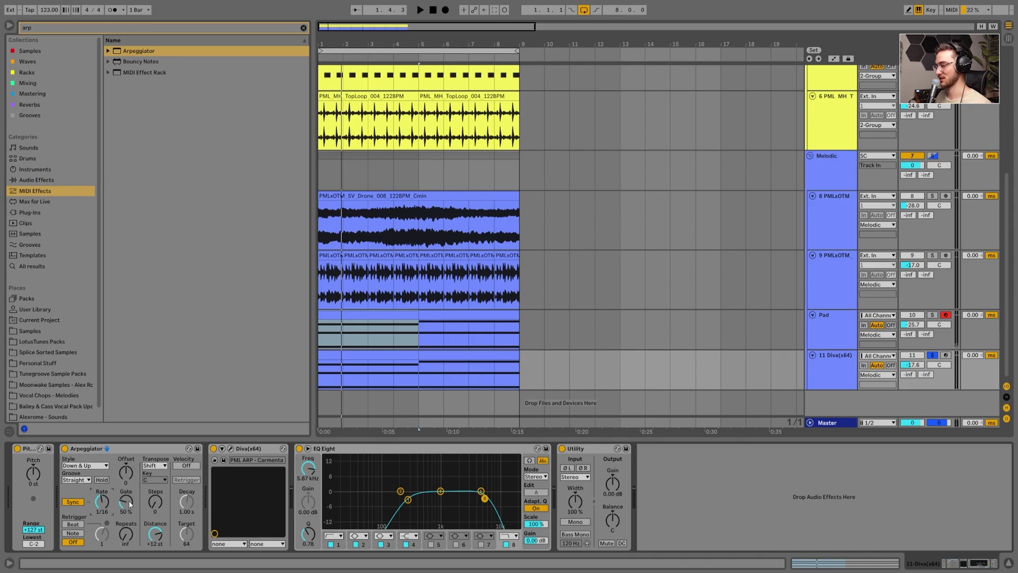
key("space")
mouse_move(128, 501)
left_mouse_down()
mouse_move(128, 456)
mouse_move(128, 508)
left_mouse_up()
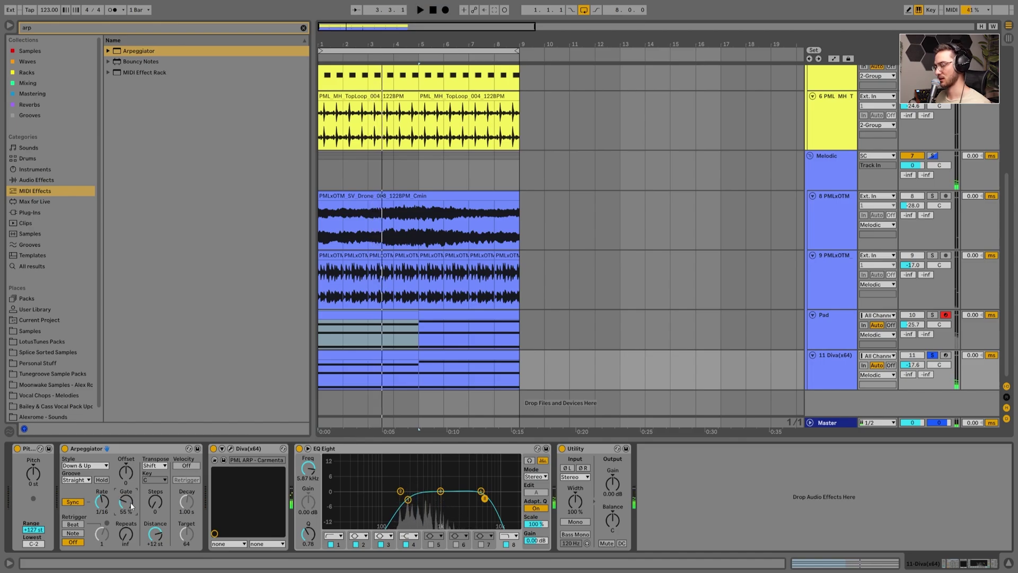
Step: Draw Arpeggiator Gate automation on the duplicated Diva track, peaking around bar 3, dipping at bar 5 and climbing to 200 % at bar 9
left_click(845, 372)
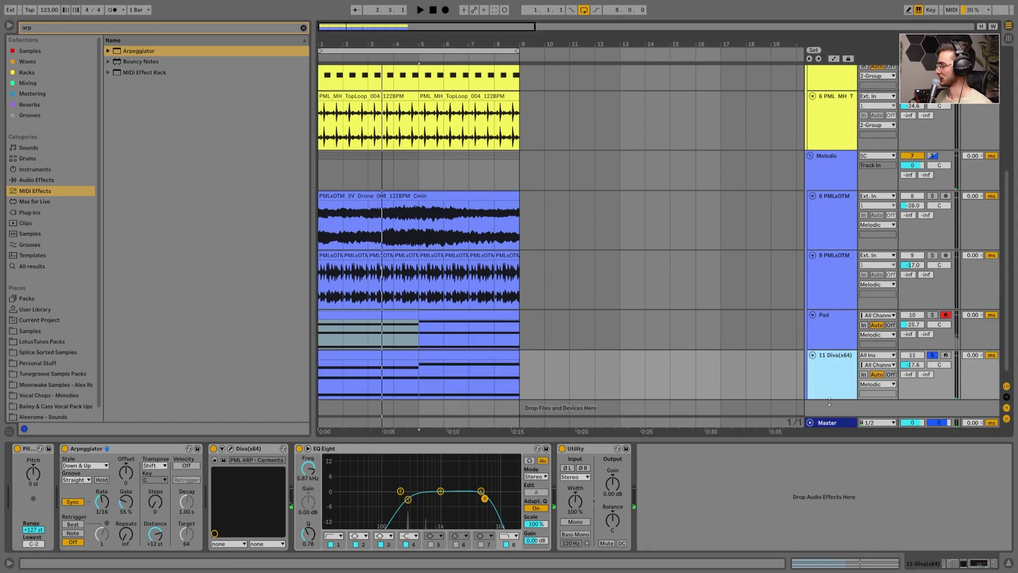
left_click_drag(830, 398, 830, 417)
left_click(368, 361)
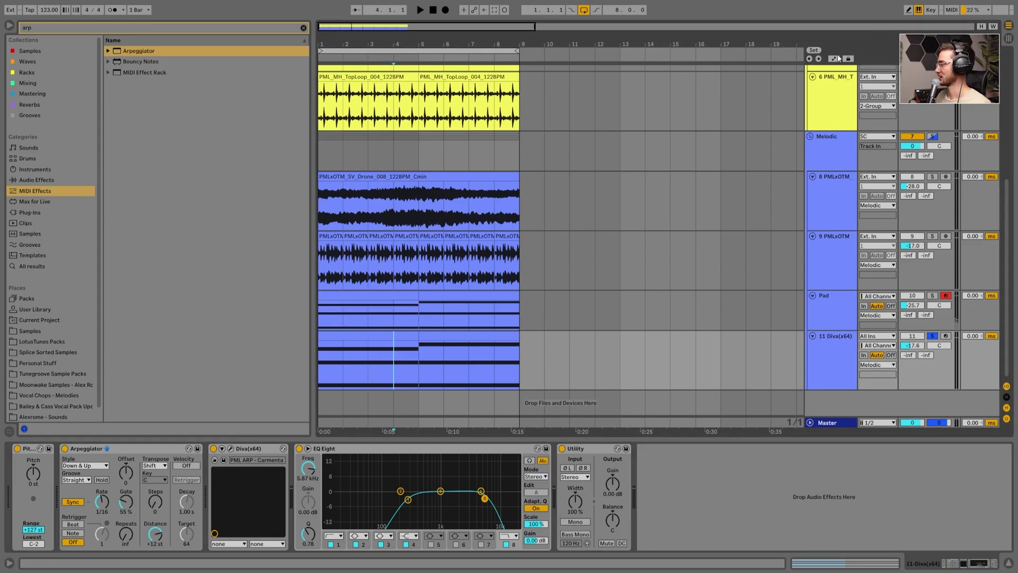
key("a")
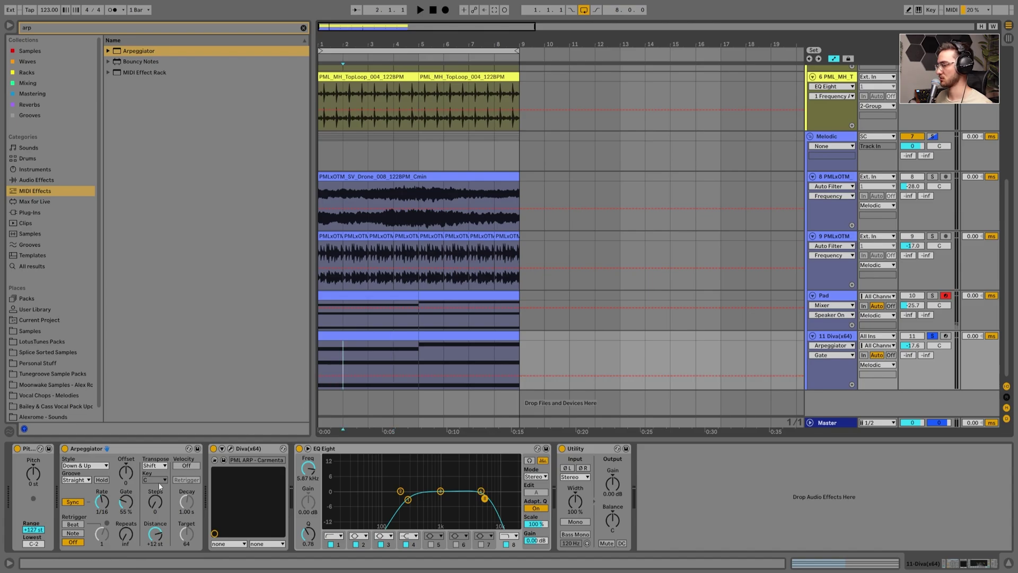
left_click(349, 373)
left_click_drag(345, 375, 421, 387)
left_click_drag(523, 386, 521, 342)
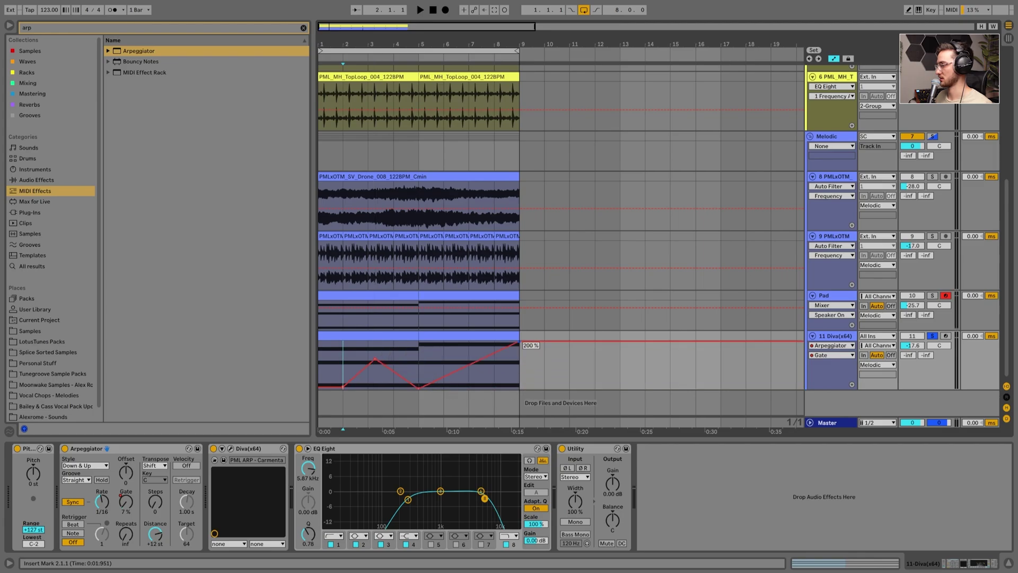
Step: Play the gate automation from bar 1, solo the Pad alongside the arp, and return to the unsoloed full mix
left_click(332, 337)
key("space")
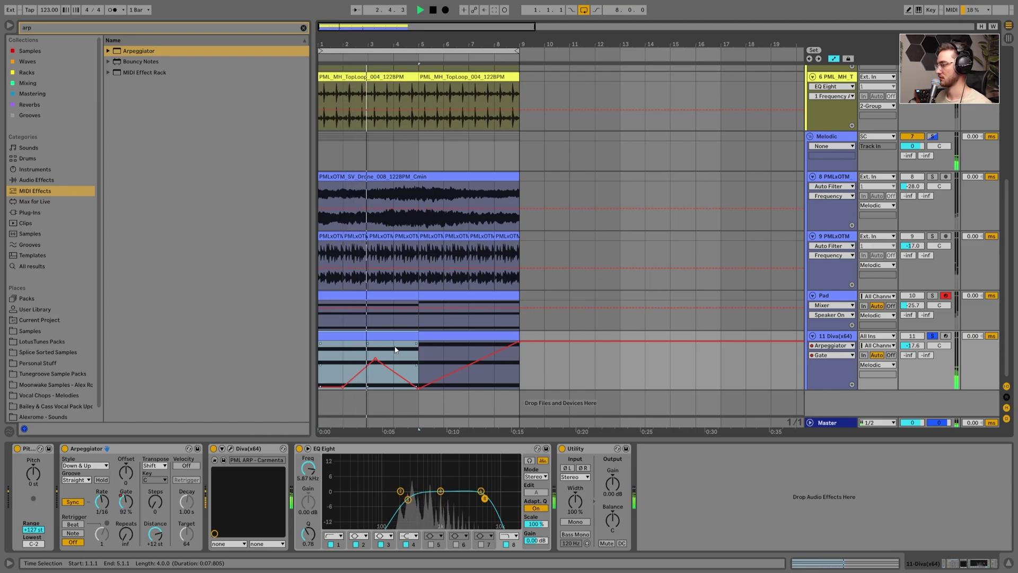
left_click(417, 349)
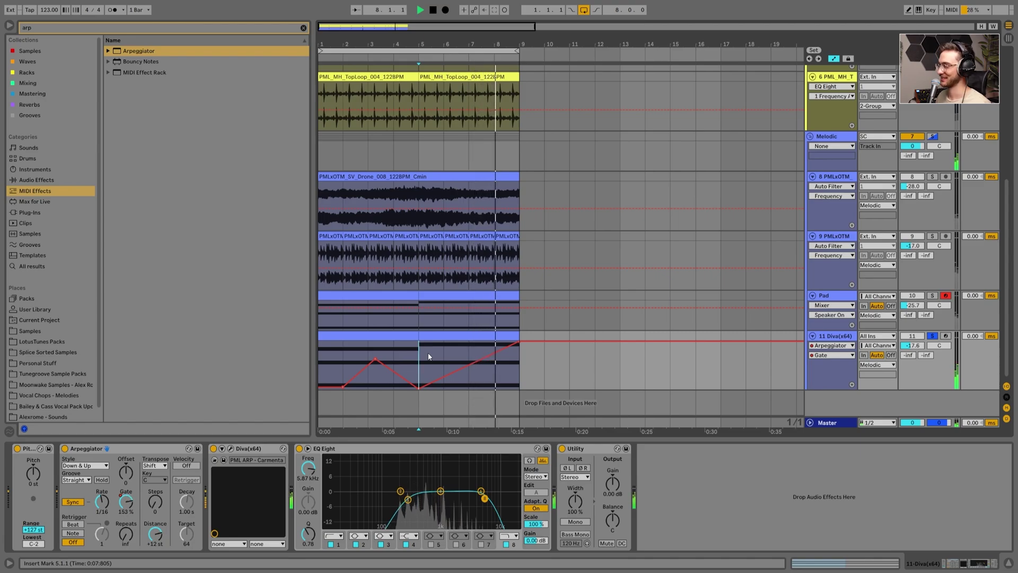
left_click(932, 296)
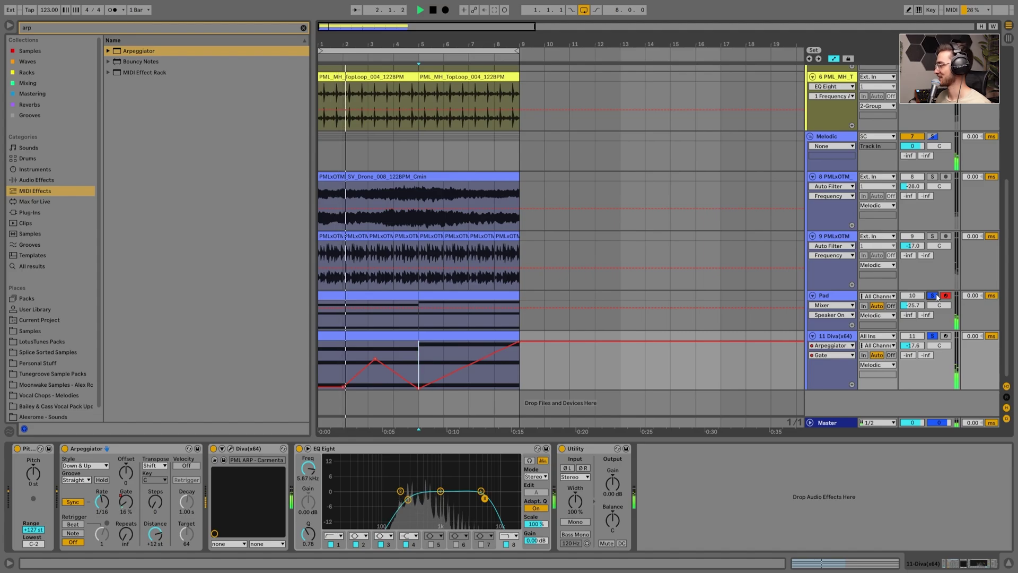
left_click(935, 296)
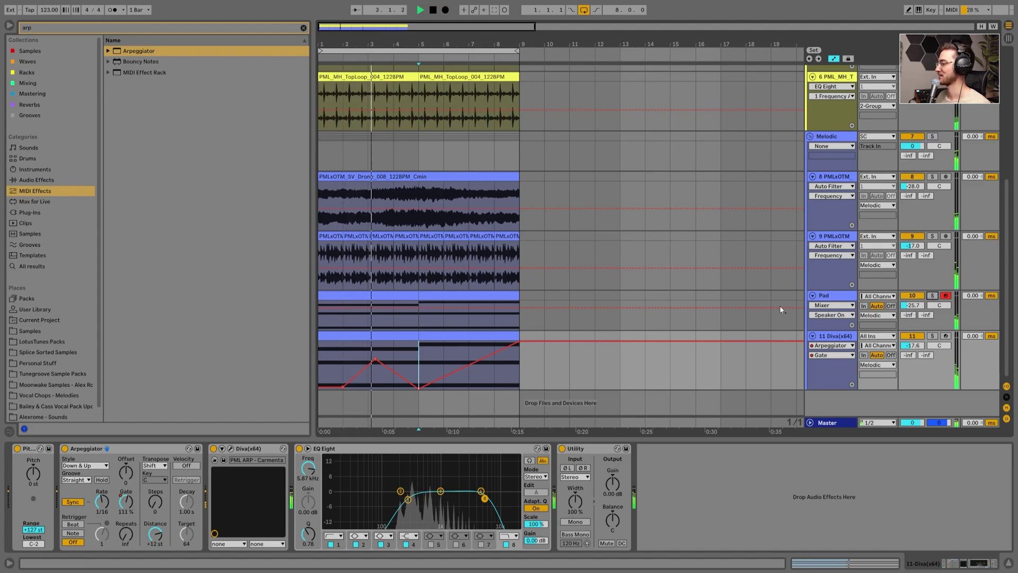
Step: Fit all tracks into the arrangement height, set the arp track's volume to -10.5 dB and raise its EQ Eight high cut to 7.26 kHz
scroll(820, 309, "up", 5)
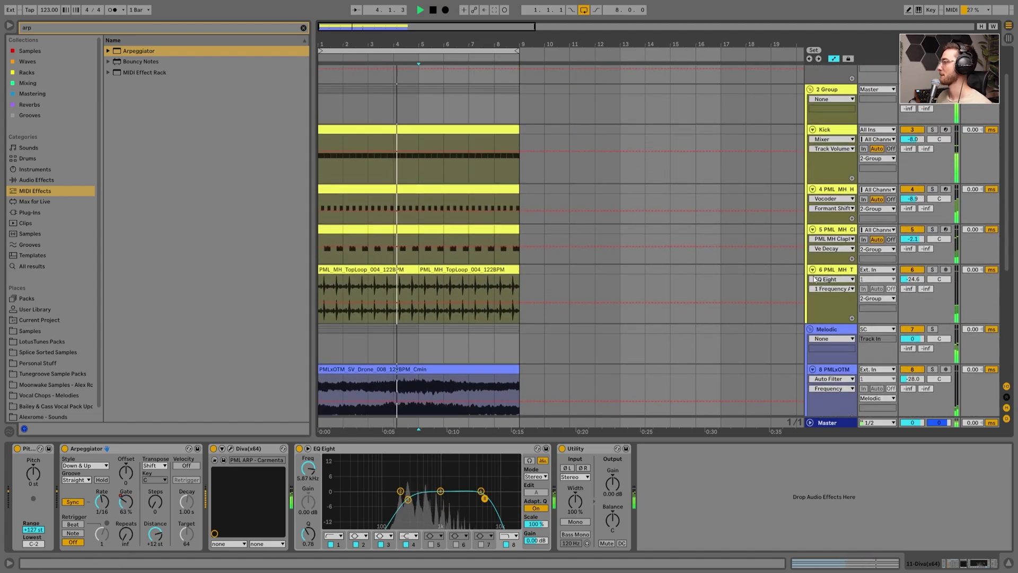
scroll(816, 279, "up", 1)
left_click_drag(505, 41, 504, 21)
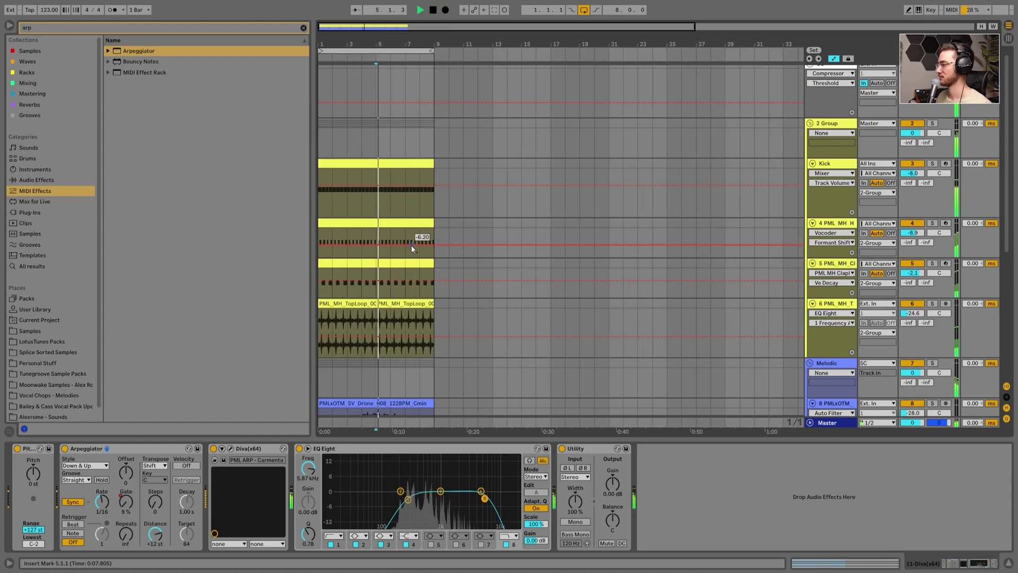
key("h")
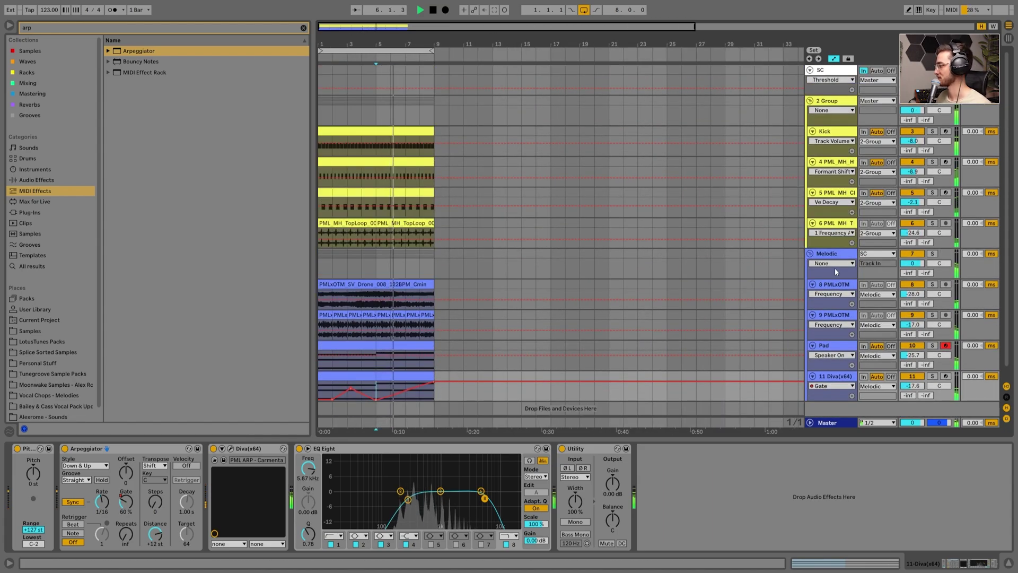
left_click(835, 268)
mouse_move(913, 386)
left_mouse_down()
mouse_move(913, 372)
mouse_move(912, 384)
left_mouse_up()
left_click(836, 376)
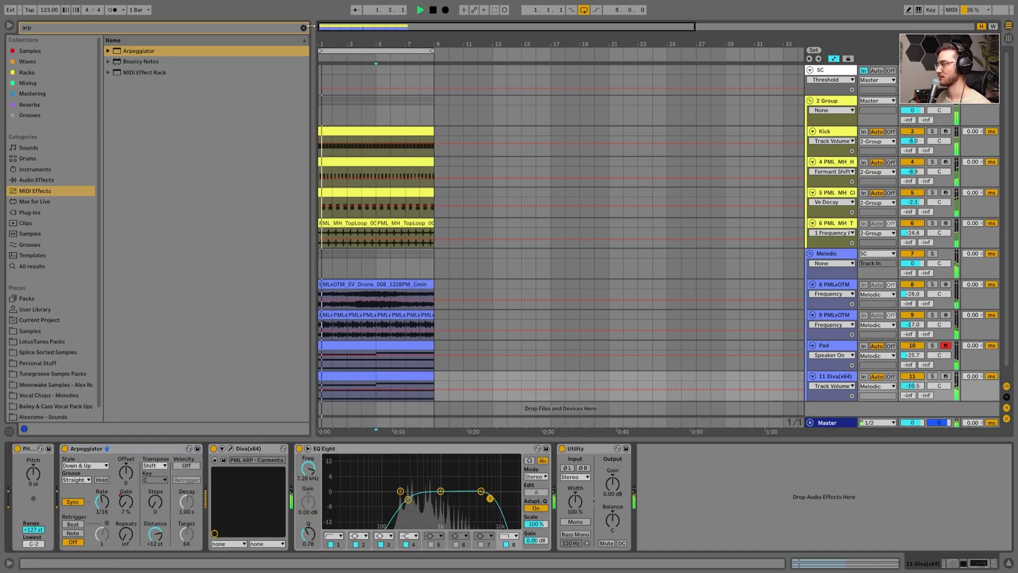
Step: Add an Echo audio effect after Utility on the arp track and switch its channel mode to Ping Pong
left_click(102, 27)
type("echo")
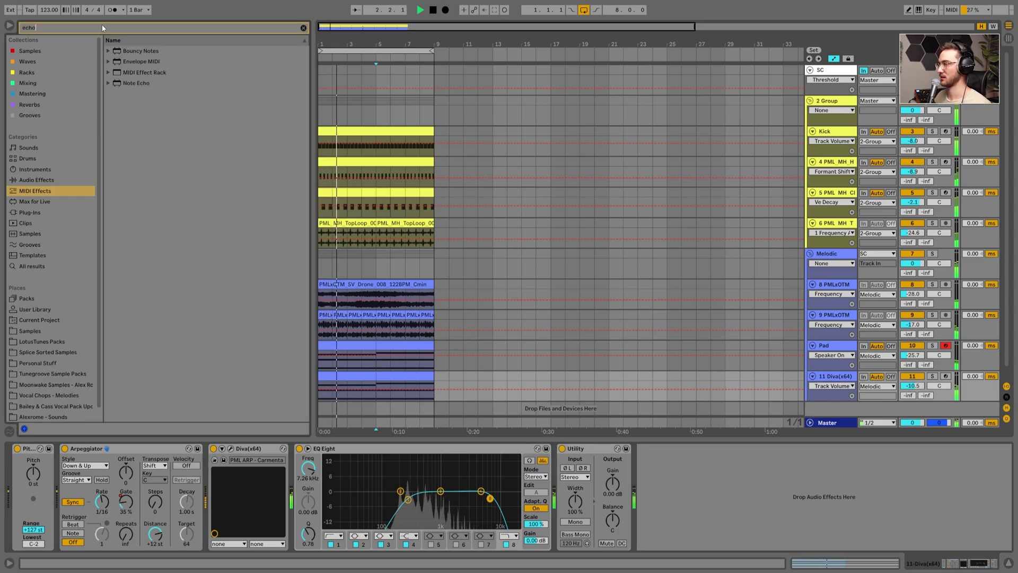
left_click(30, 85)
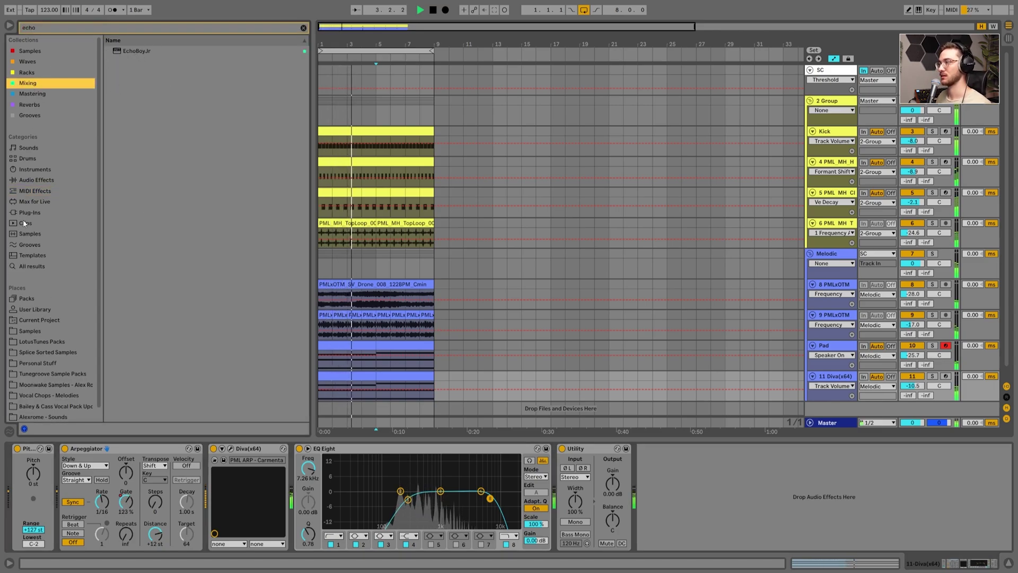
left_click(33, 179)
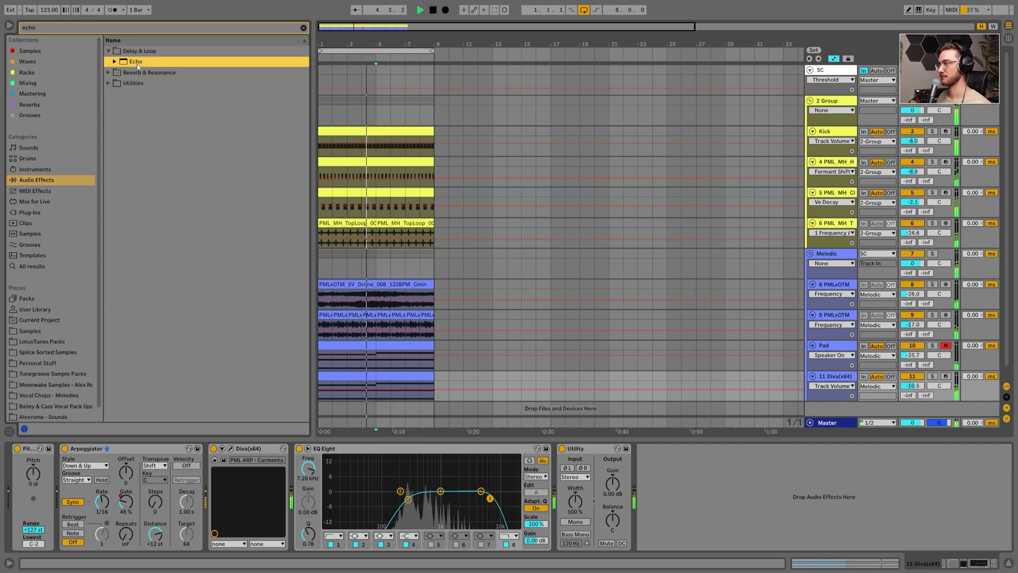
left_click_drag(133, 62, 684, 490)
left_click_drag(896, 533, 895, 554)
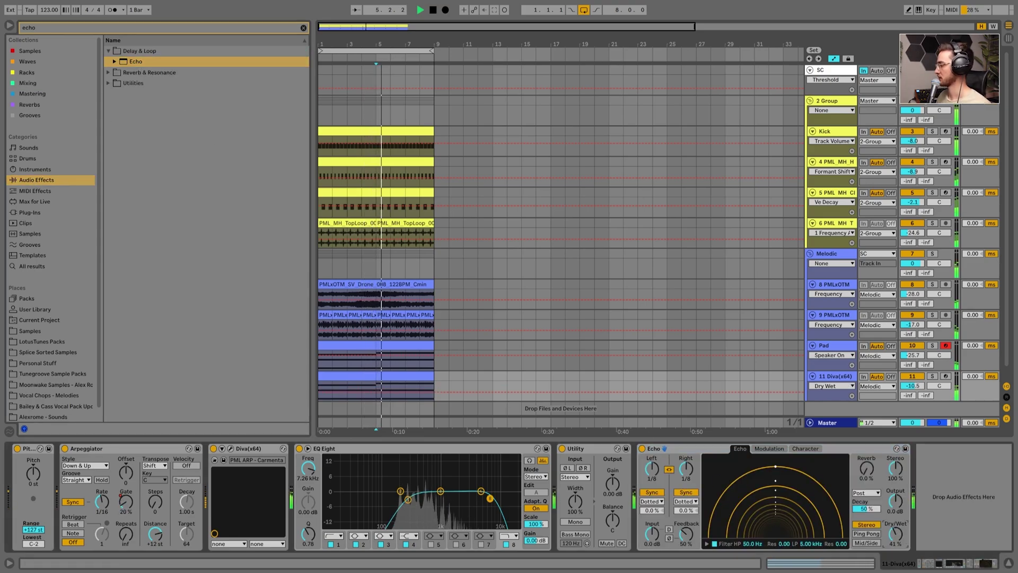
left_click(866, 533)
Step: Set the arp's EQ Eight low cut to 330 Hz and high cut to 17.0 kHz, and raise Echo's Dry/Wet to 38 % with added reverb
left_click_drag(407, 499, 413, 499)
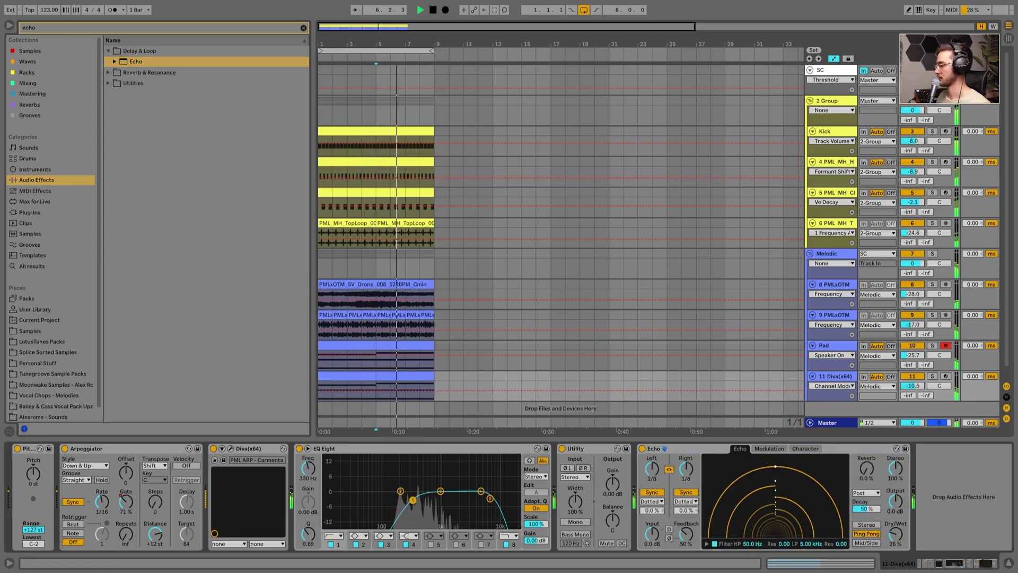
left_click_drag(488, 501, 512, 496)
left_click_drag(909, 539, 864, 506)
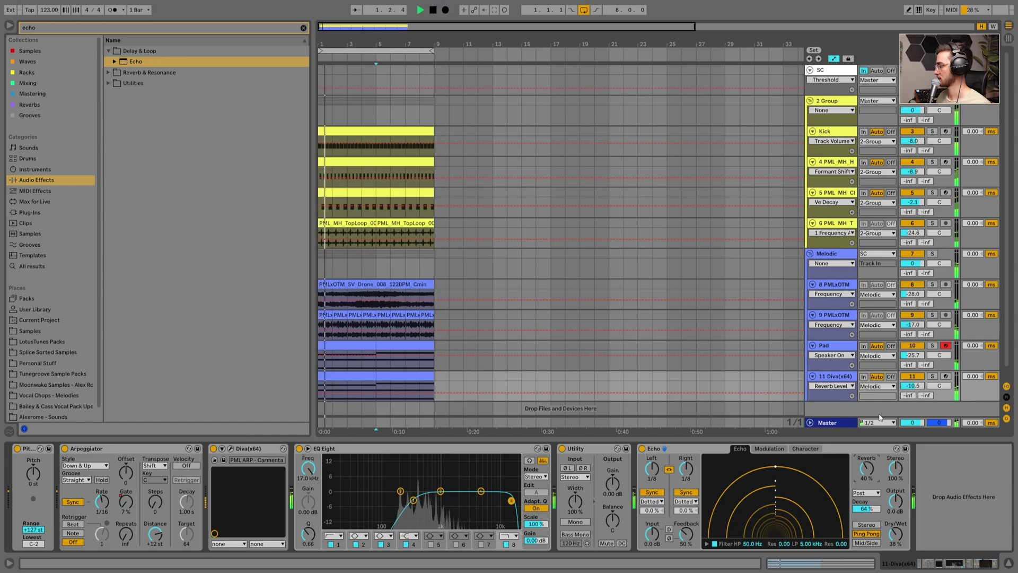
Step: Lower the clap track's volume to -4.4 dB and set the Vocoder's Dry/Wet on the hat loop track to 20 %
scroll(493, 300, "down", 1)
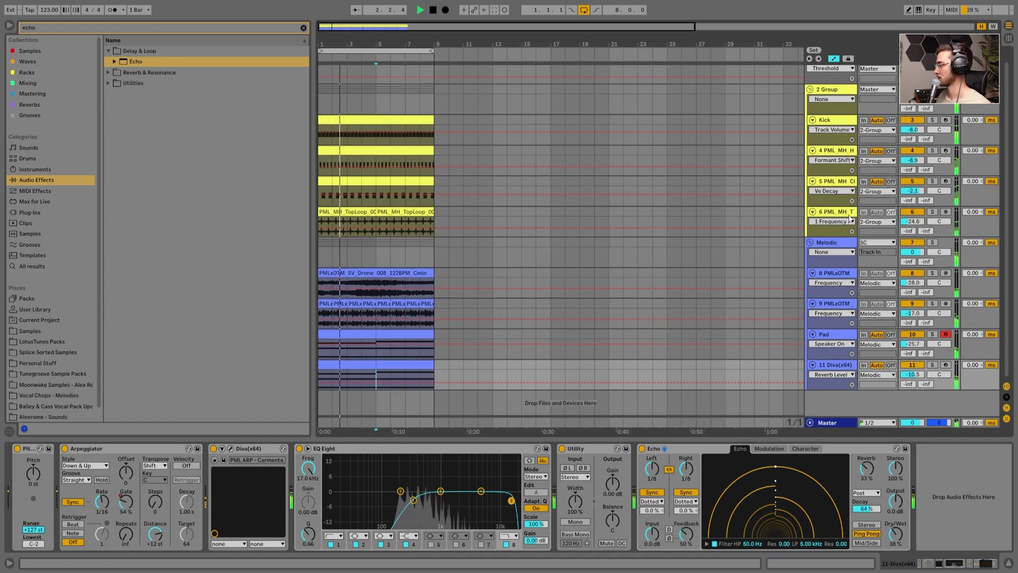
left_click(851, 217)
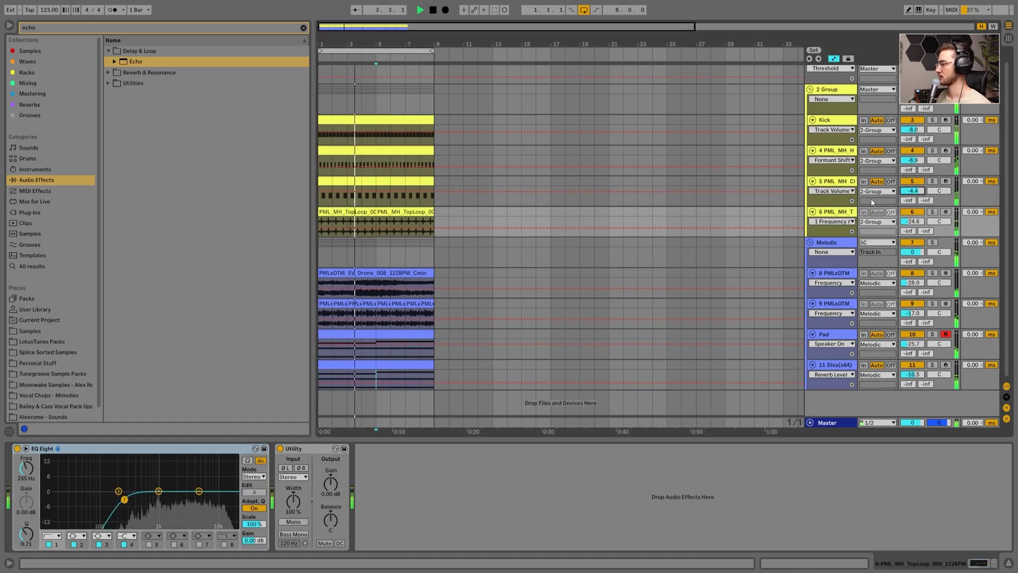
left_click(850, 151)
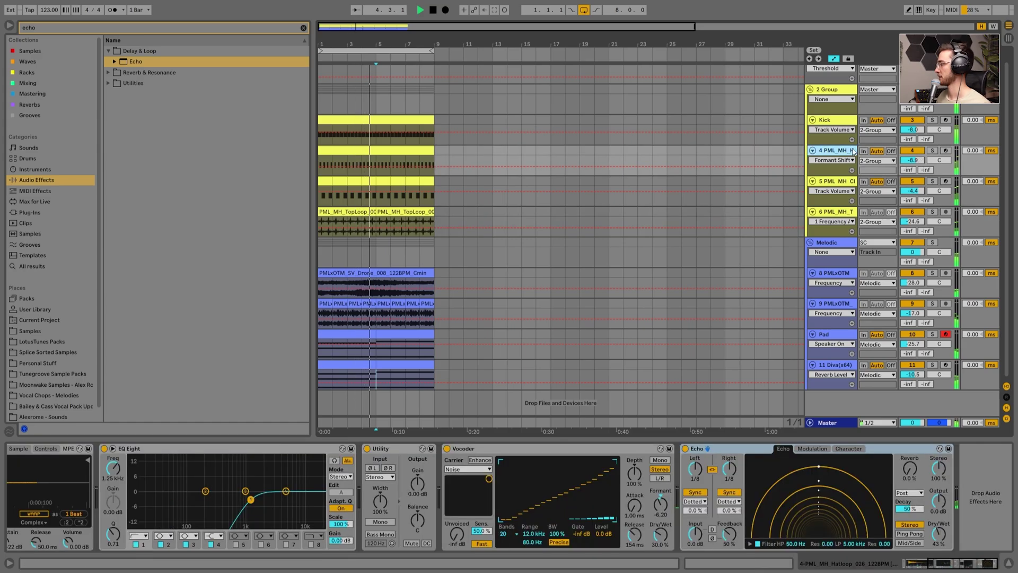
left_click_drag(660, 535, 660, 541)
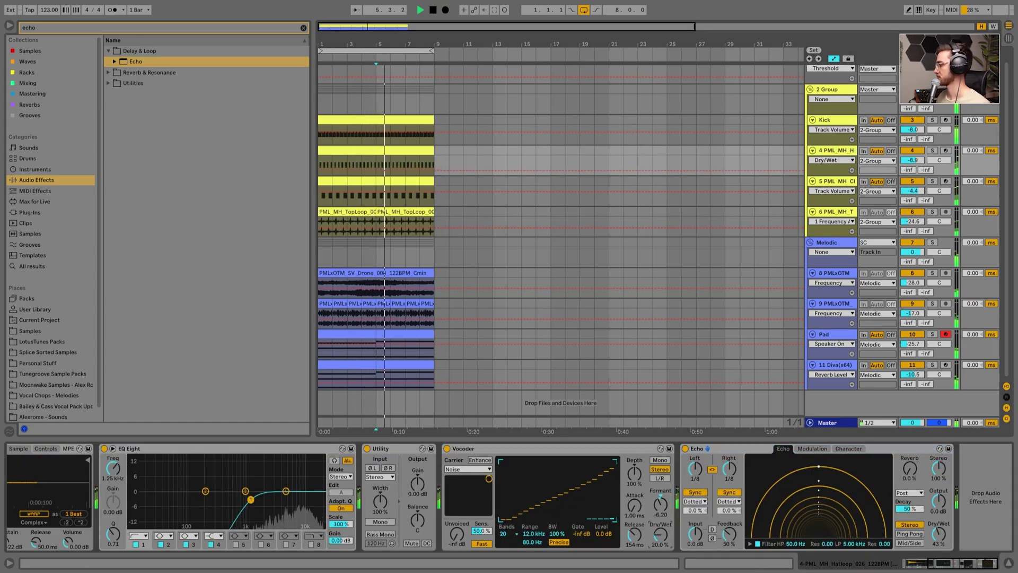
Step: Rename the yellow drum group track Drums and stop playback
left_click(395, 212)
scroll(610, 159, "up", 1)
left_click(830, 101)
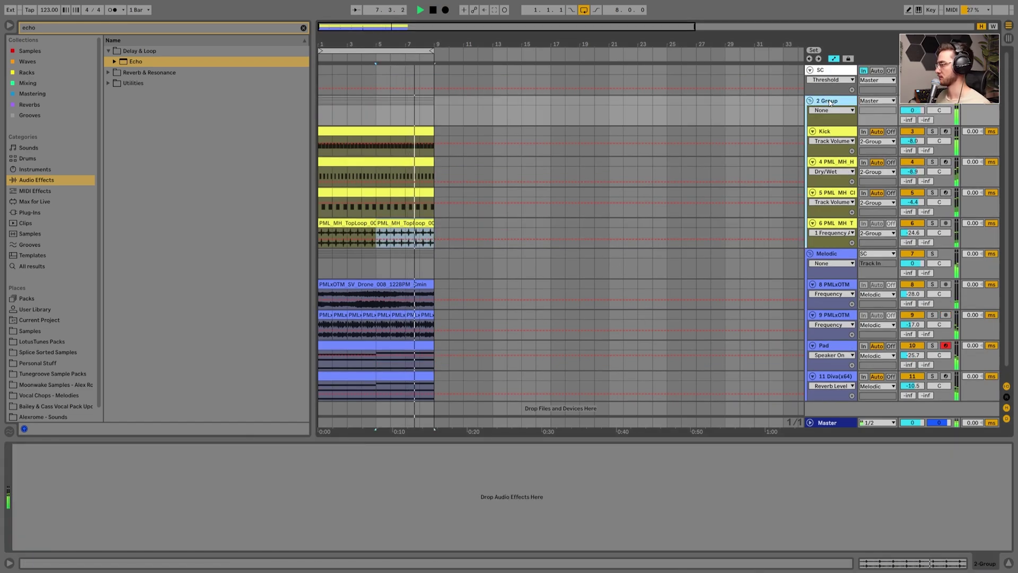
type("Drums")
key("Return")
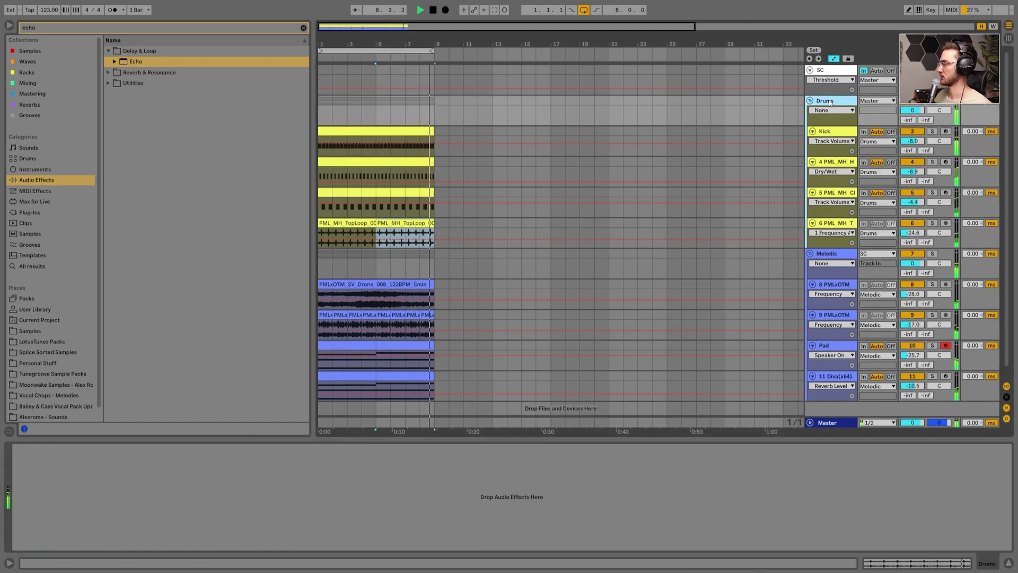
key("minus")
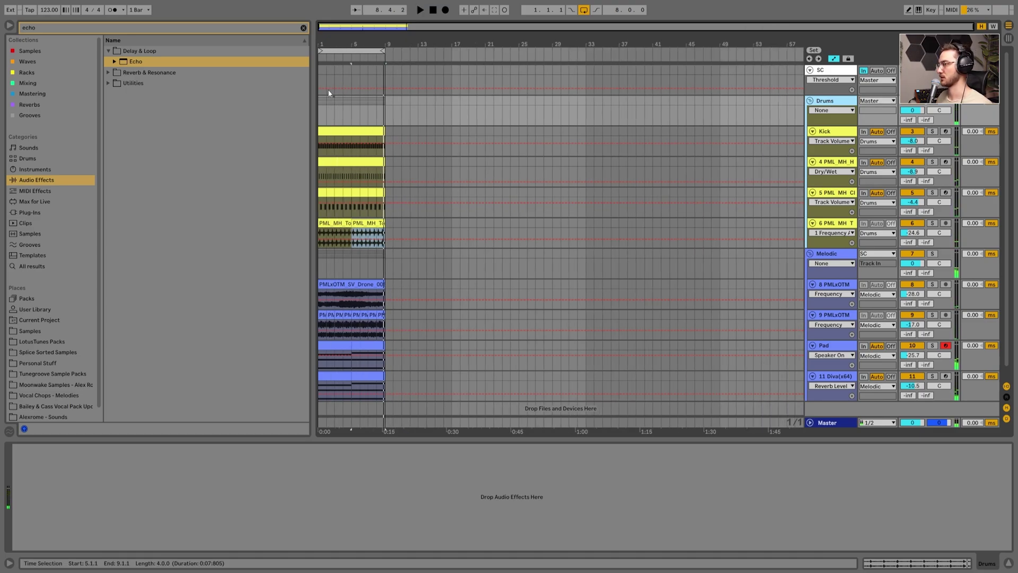
Step: Add a new MIDI track below the Melodic group's tracks and place it inside its own new group
left_click(318, 108)
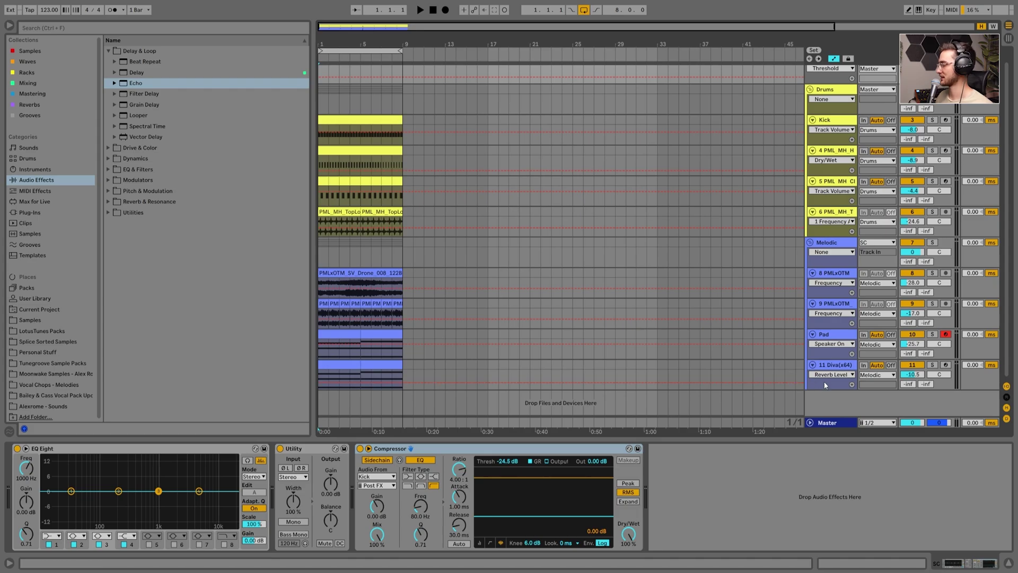
left_click(832, 243)
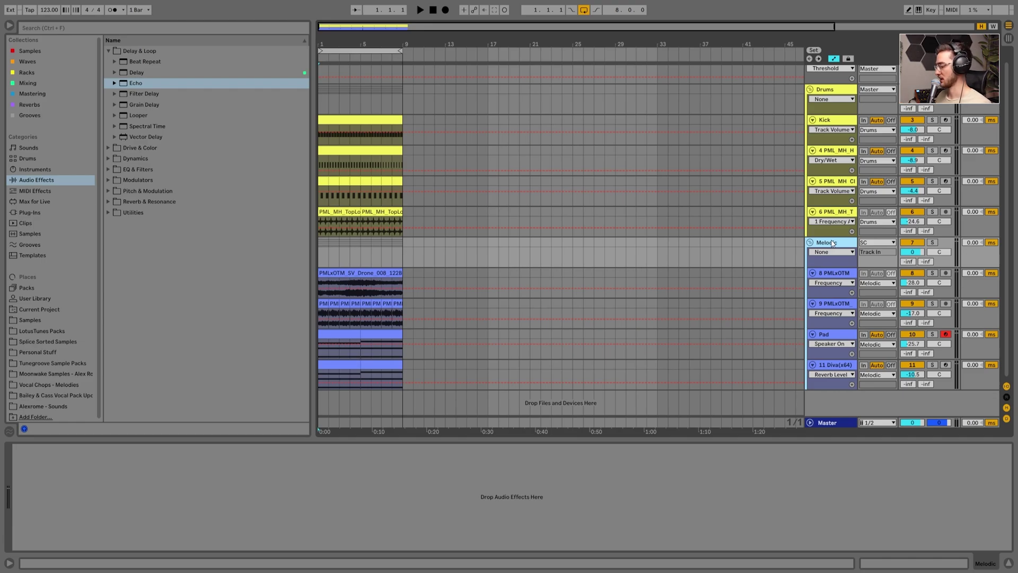
key("ctrl+shift+t")
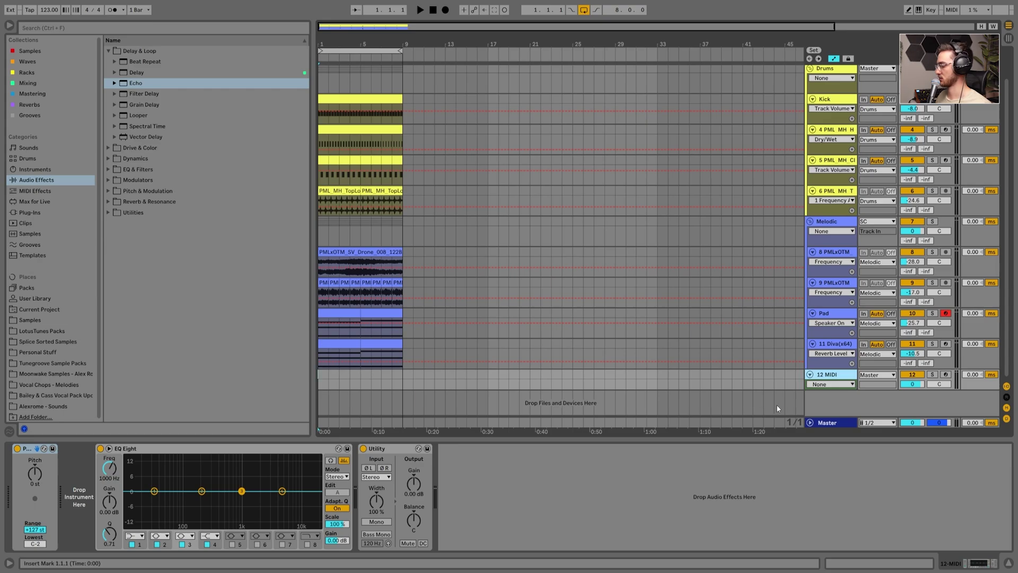
key("ctrl+g")
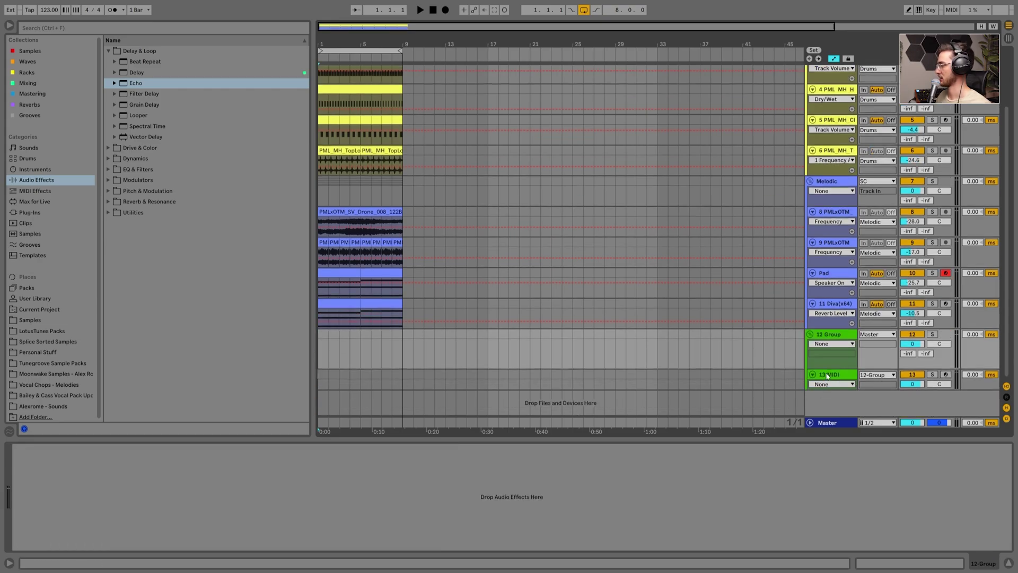
Step: Open the device chain of the Diva arp track in the Melodic group
left_click(825, 375)
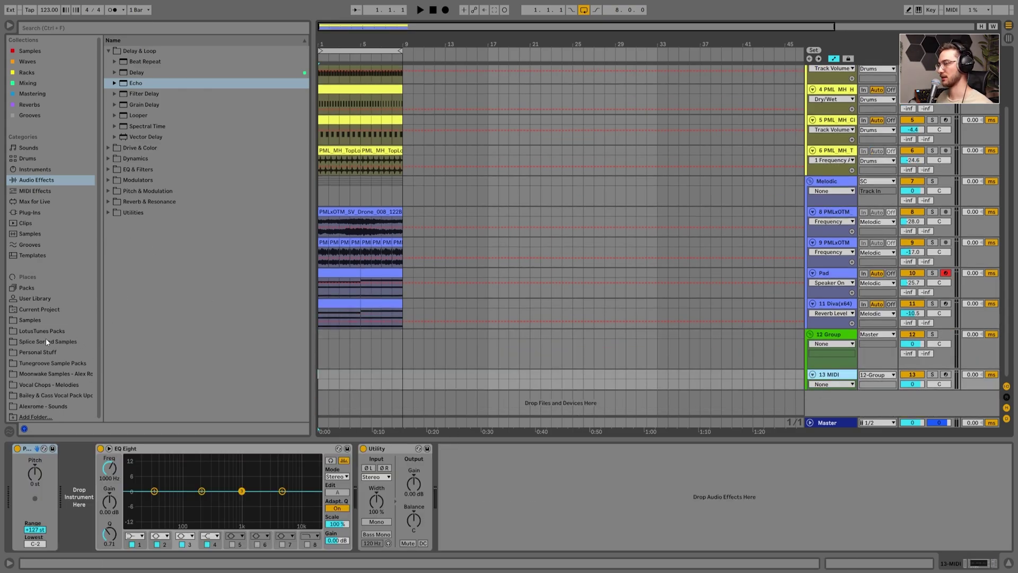
left_click(359, 315)
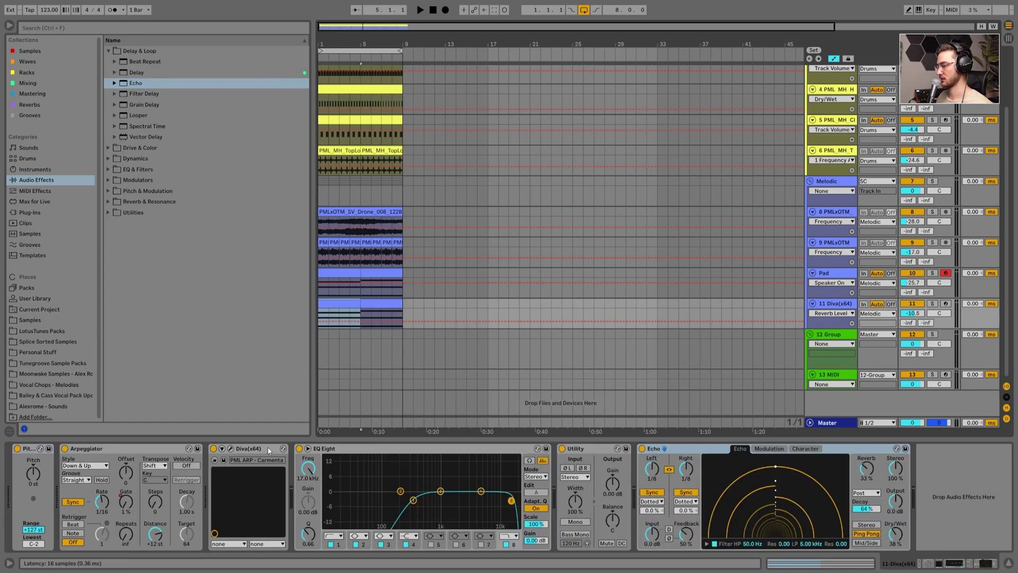
Step: Copy the Diva instrument from track 11 onto the empty MIDI track 13
left_click(247, 450)
left_click(823, 380)
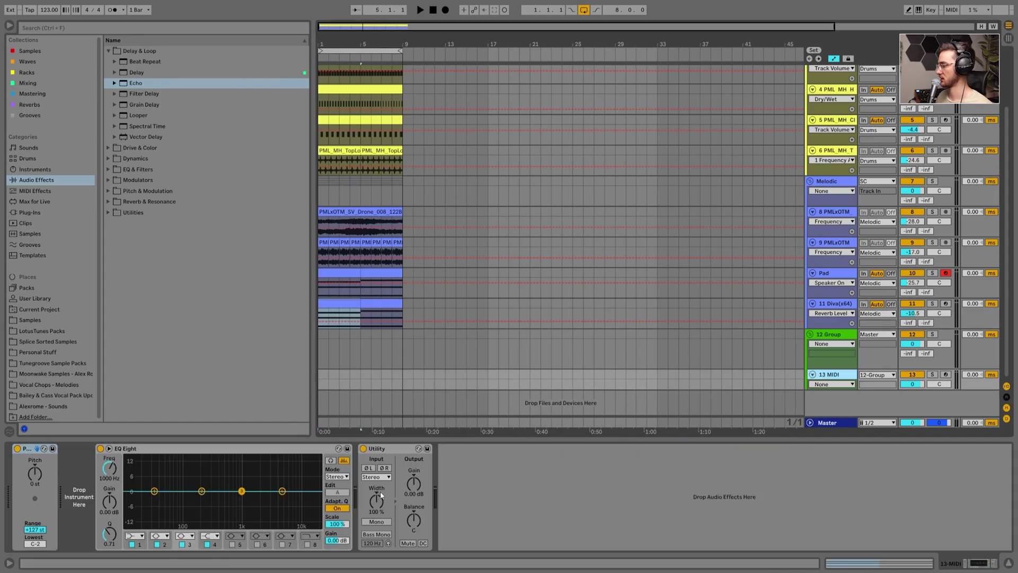
key("ctrl+v")
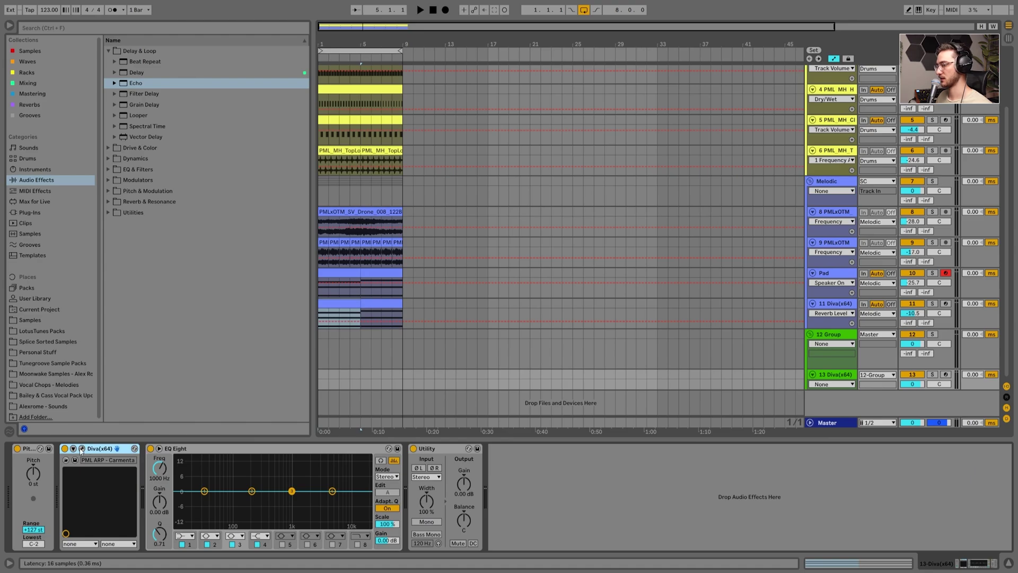
Step: Open the Diva on track 13, audition the bass presets and load PML BASS - Luna
left_click(82, 449)
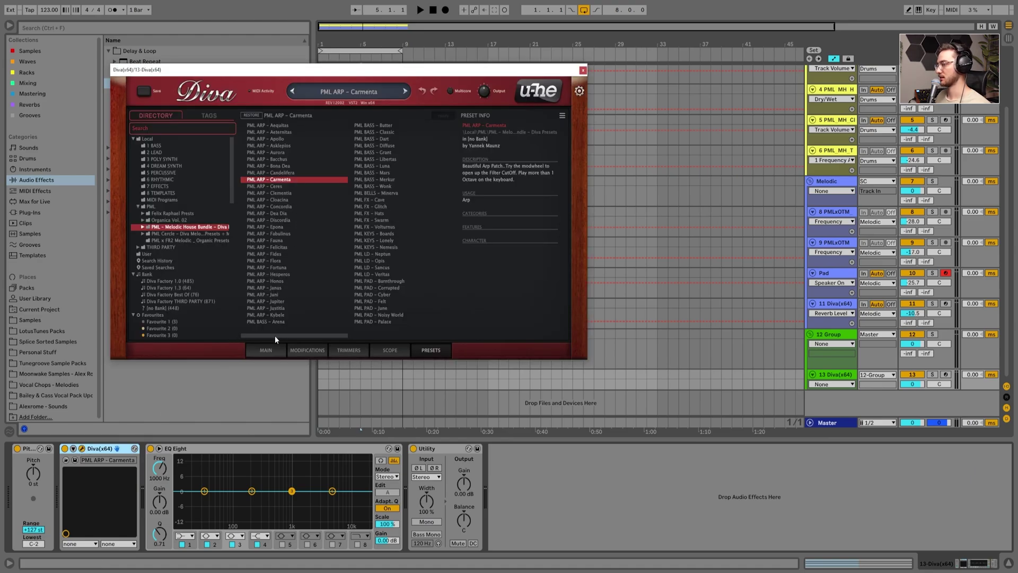
left_click(272, 308)
left_click(270, 315)
left_click(273, 322)
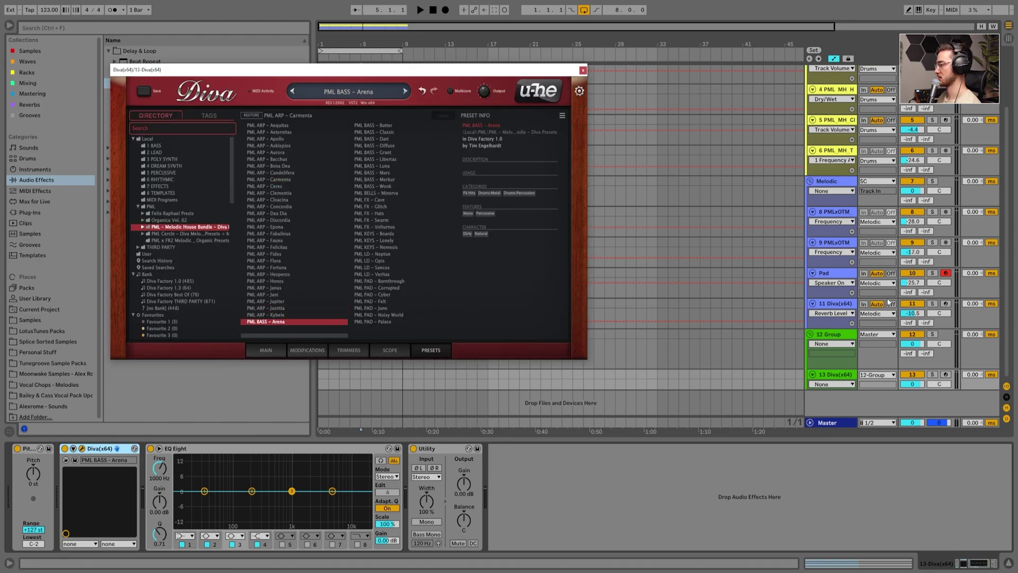
left_click(385, 145)
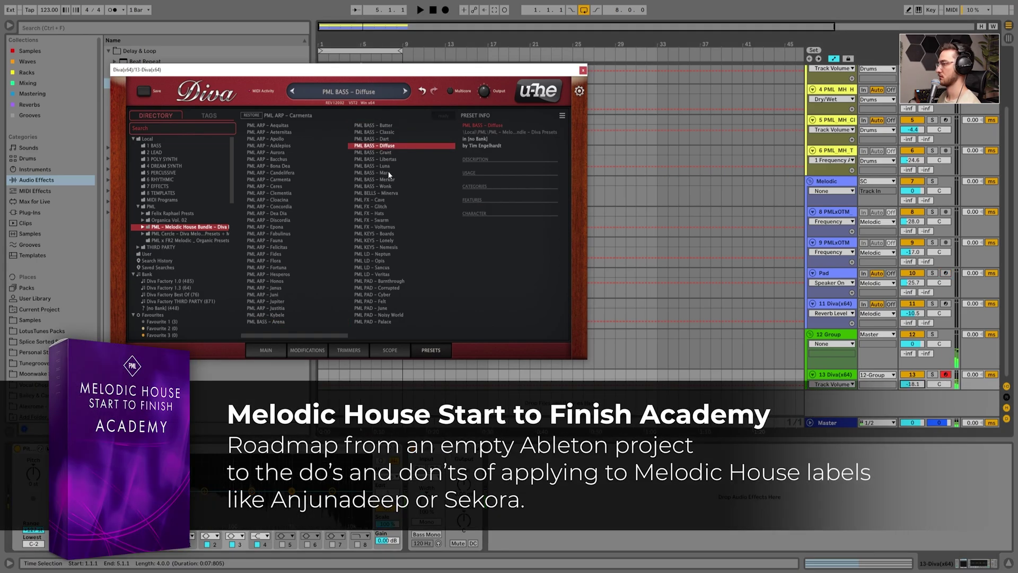
left_click(386, 168)
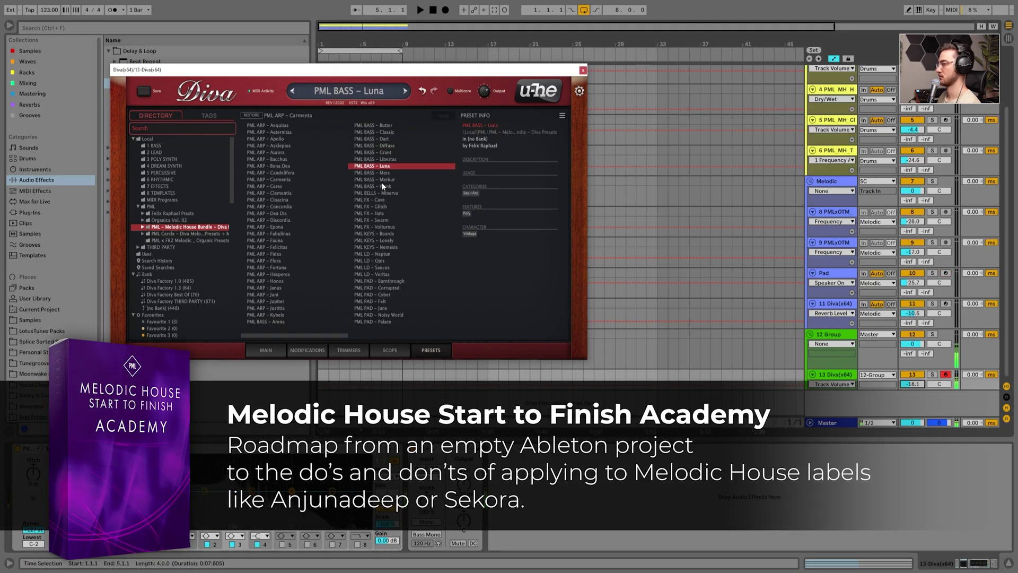
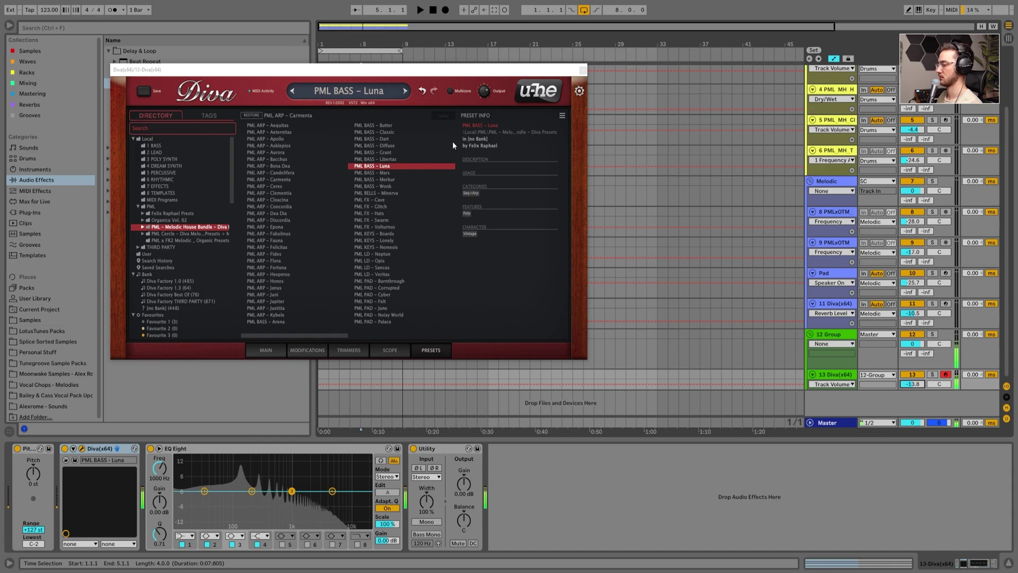
left_click(583, 71)
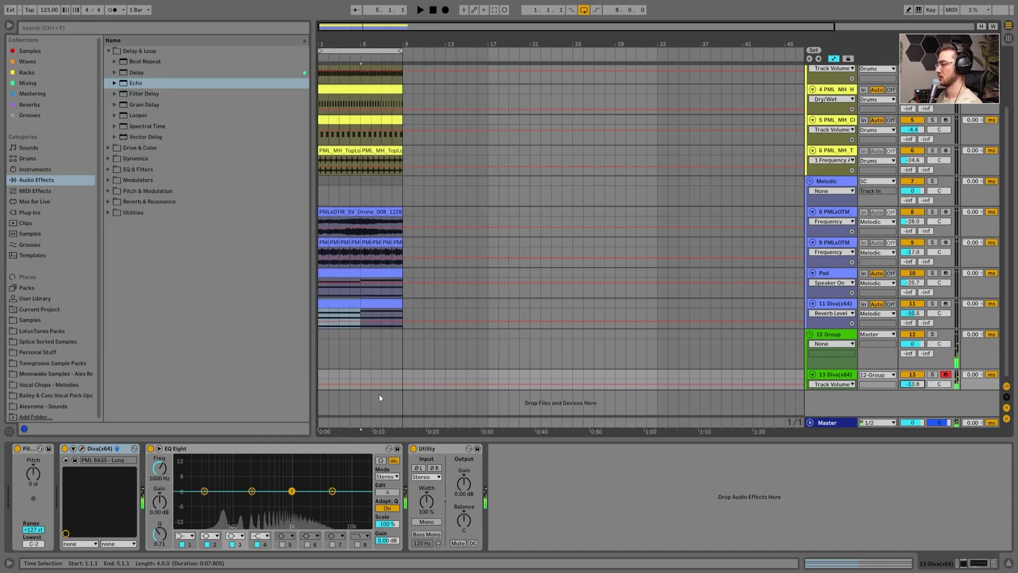
Step: Create an eight-bar MIDI clip on track 13 and set its note grid to 1/8
left_click(400, 373)
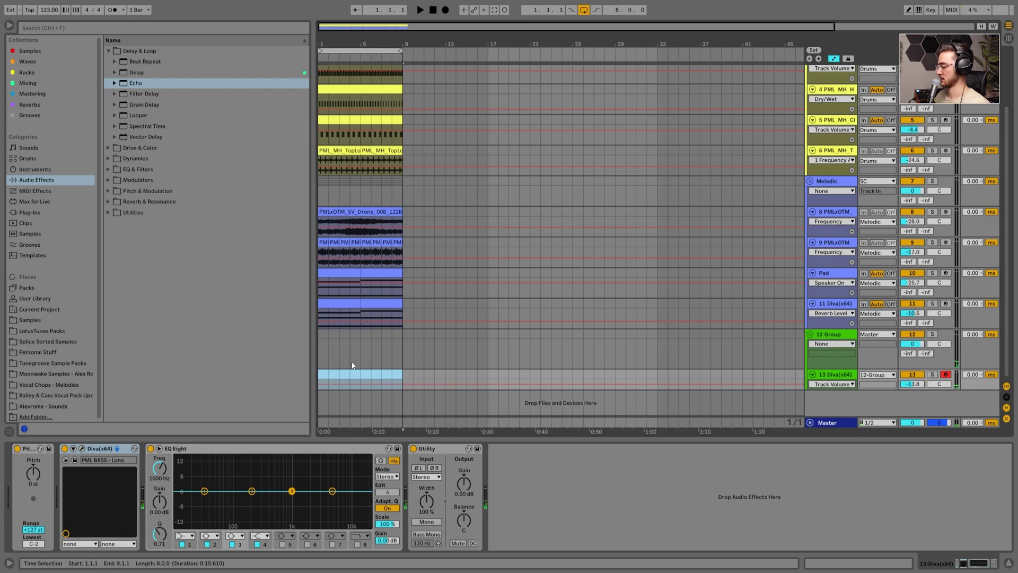
key("ctrl+shift+m")
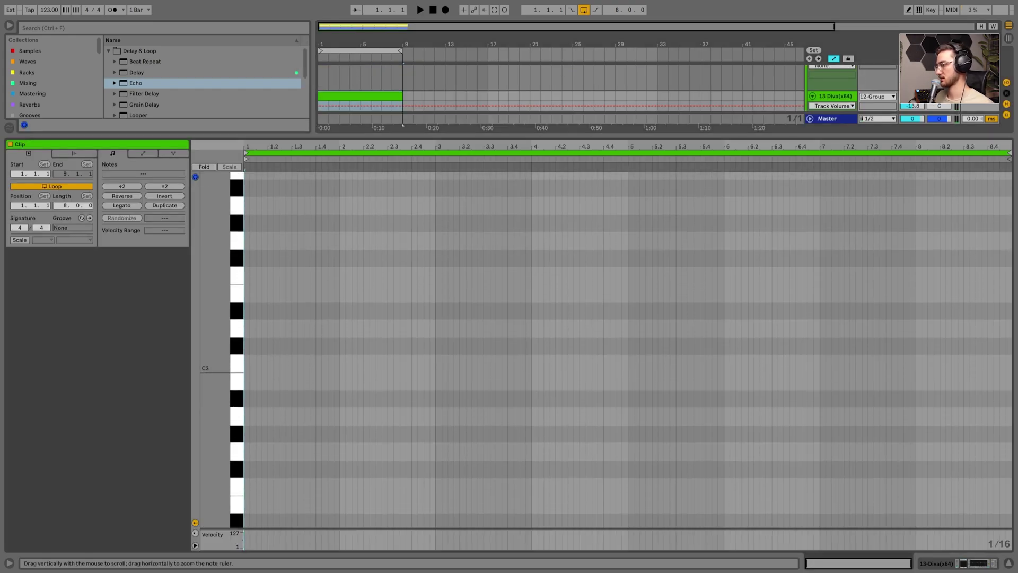
left_click_drag(237, 367, 223, 367)
right_click(279, 361)
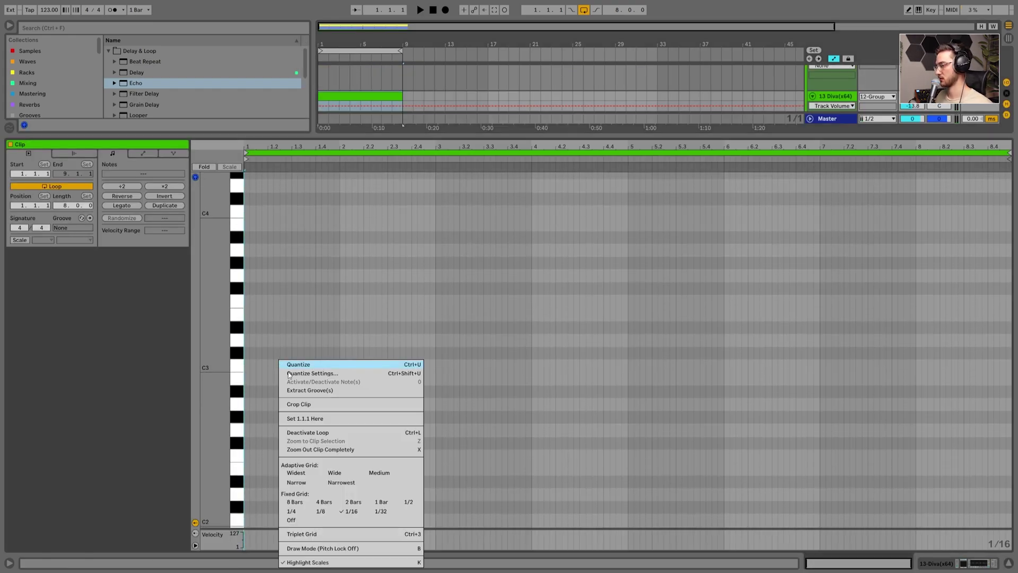
left_click(321, 512)
Step: Add eighth-note C#3 notes at 1.2.3 and 1.3.3 and repeat the pair in every bar of the clip
double_click(278, 367)
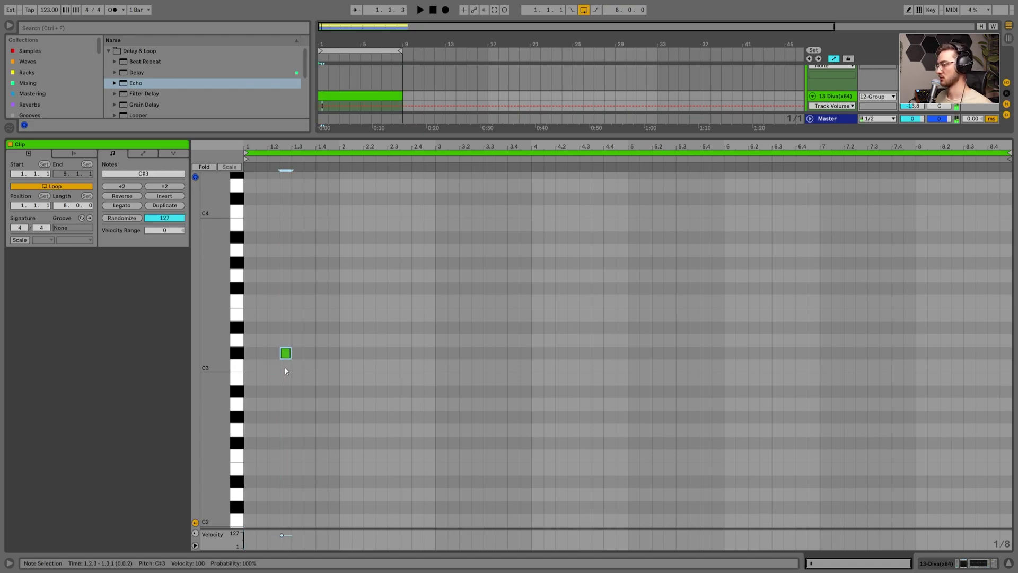
key("ctrl+d")
key("ctrl+d")
key("ctrl+d")
key("ctrl+d")
key("ctrl+d")
key("ctrl+d")
key("ctrl+d")
key("ctrl+d")
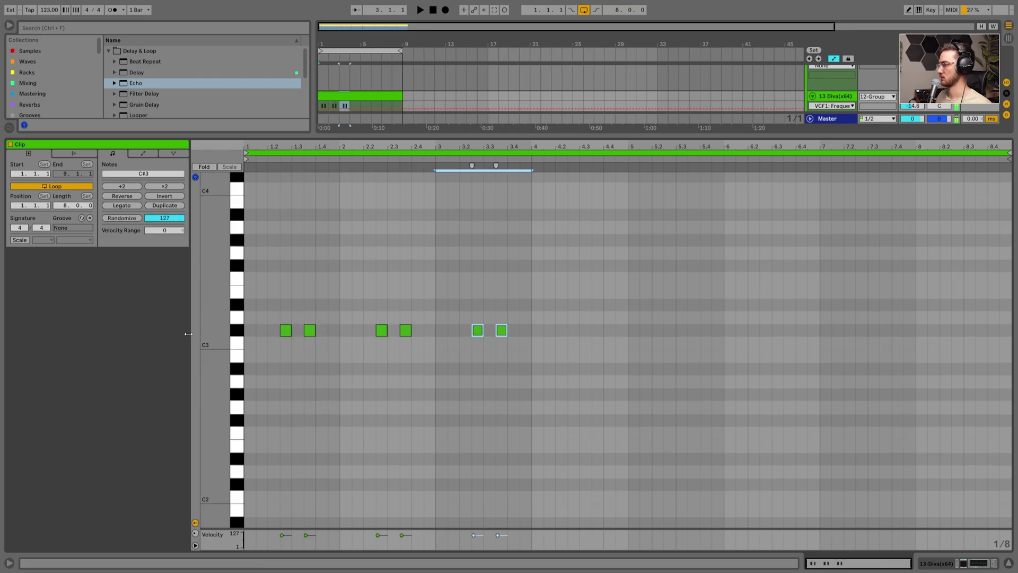
Step: Return to the arrangement's device view and listen to the loop with the new bass pattern
key("shift+Tab")
key("space")
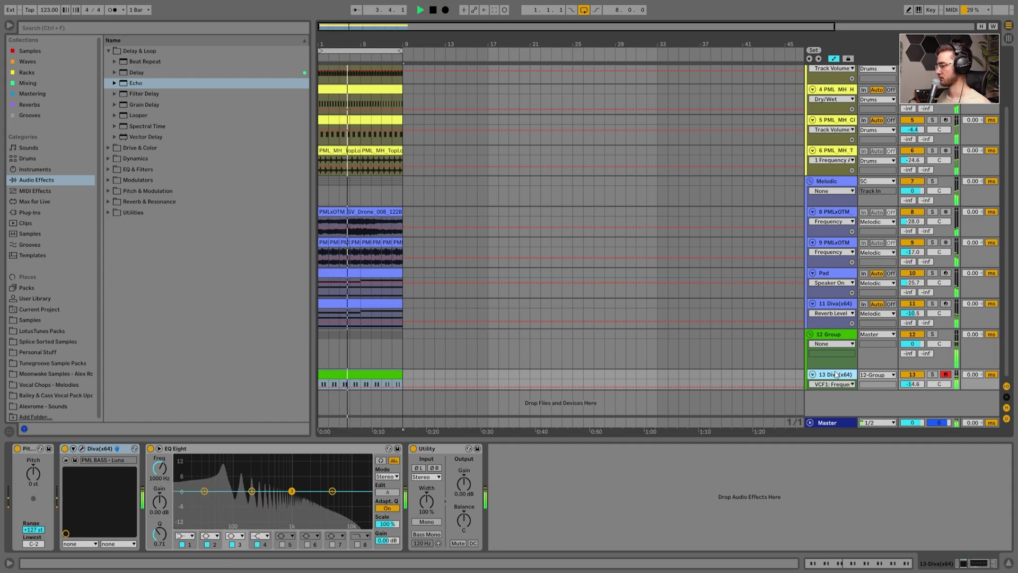
key("space")
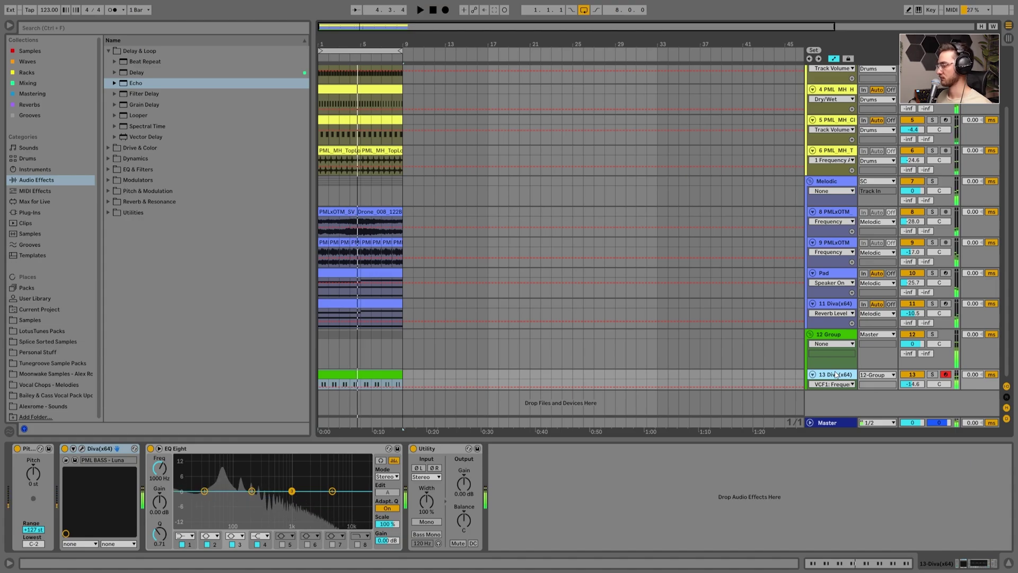
Step: Duplicate bass track 13 and shift the notes in the copied clip later, so the first pair starts around beat 1.4
key("ctrl+d")
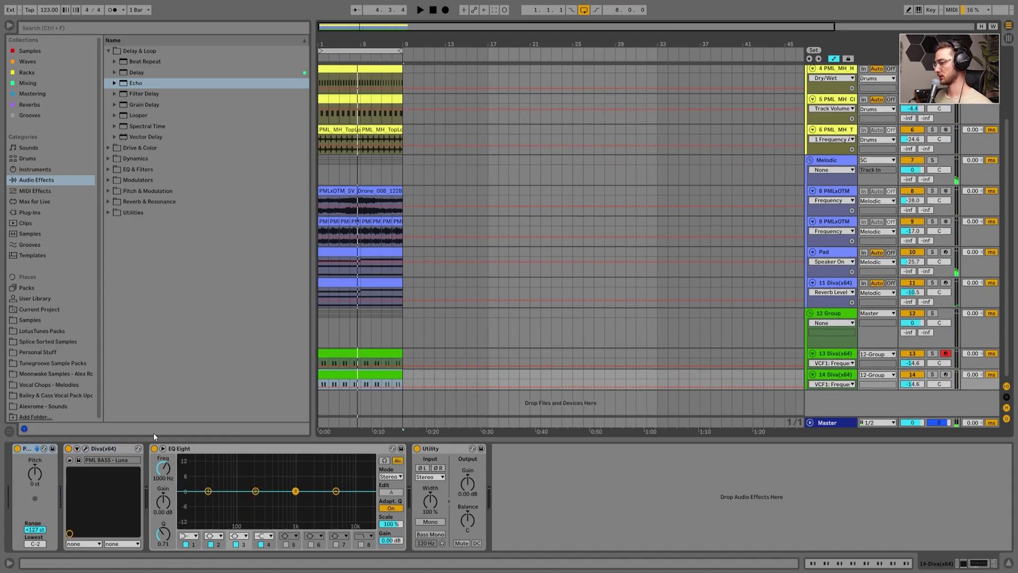
double_click(355, 375)
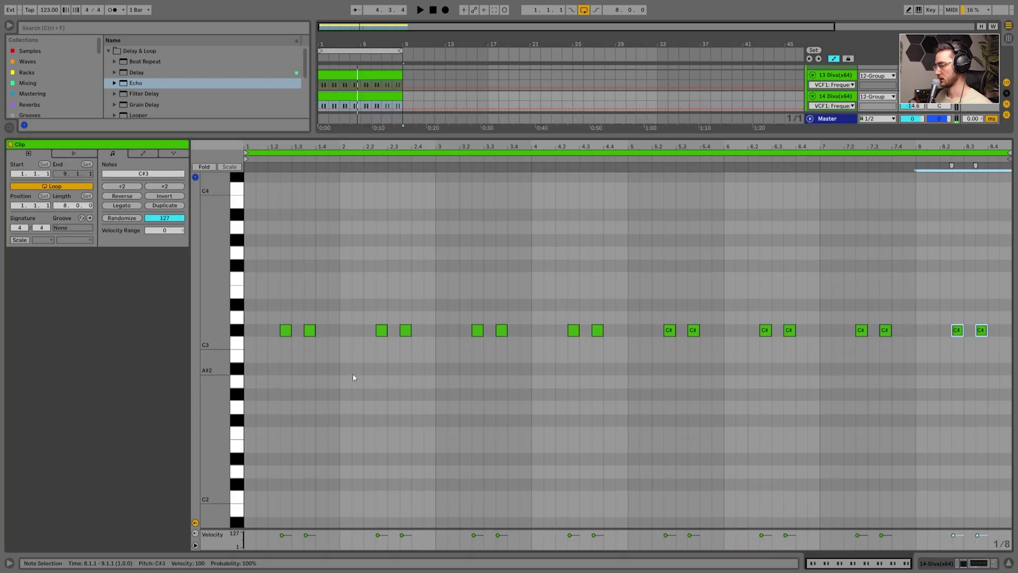
left_click(281, 316)
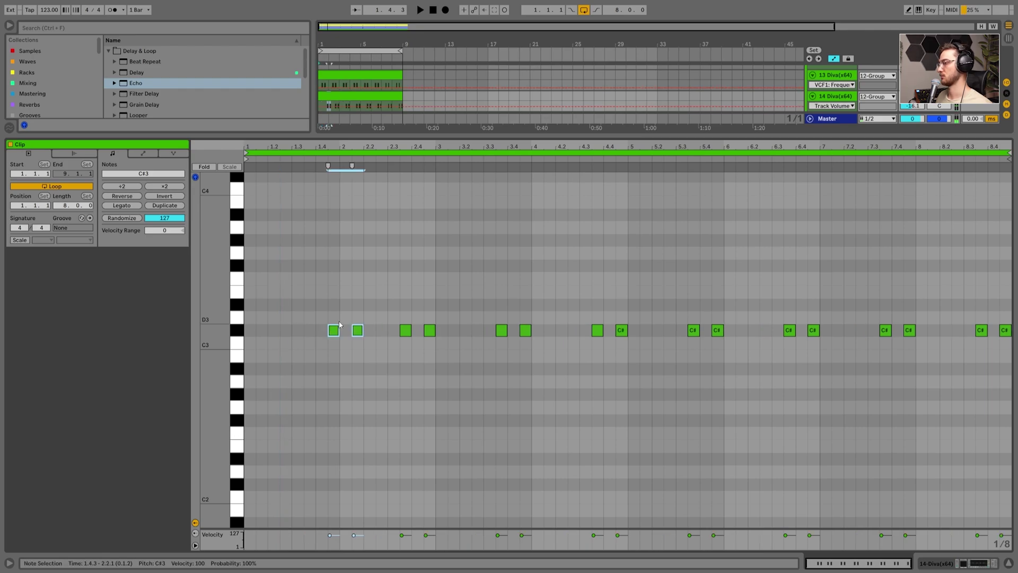
left_click_drag(385, 305, 1016, 480)
key("Right")
key("space")
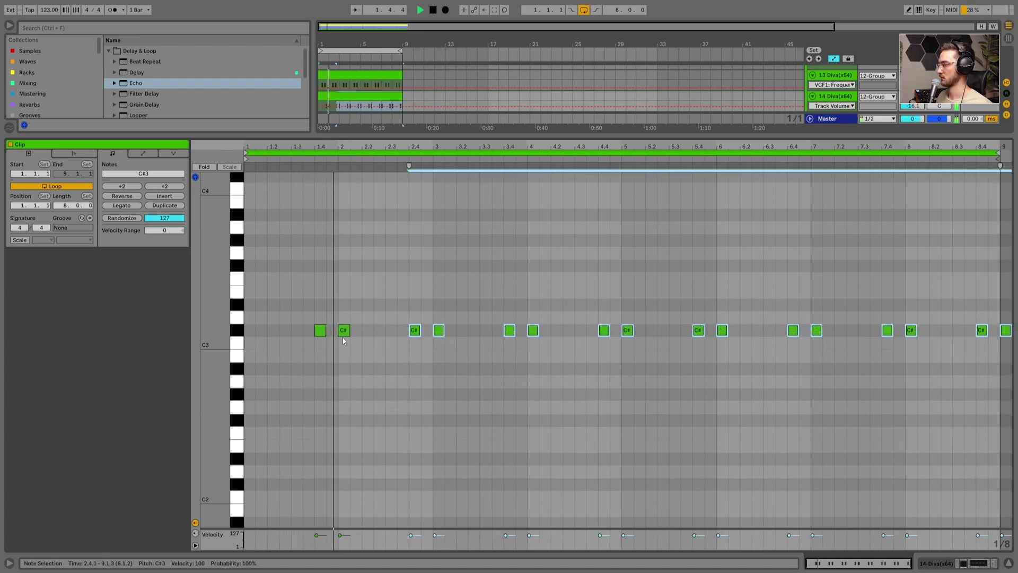
key("space")
Step: Join the first two C#3 notes of track 14's clip into one long note and play it back
left_click_drag(290, 304, 341, 332)
key("ctrl+j")
left_click(284, 297)
key("space")
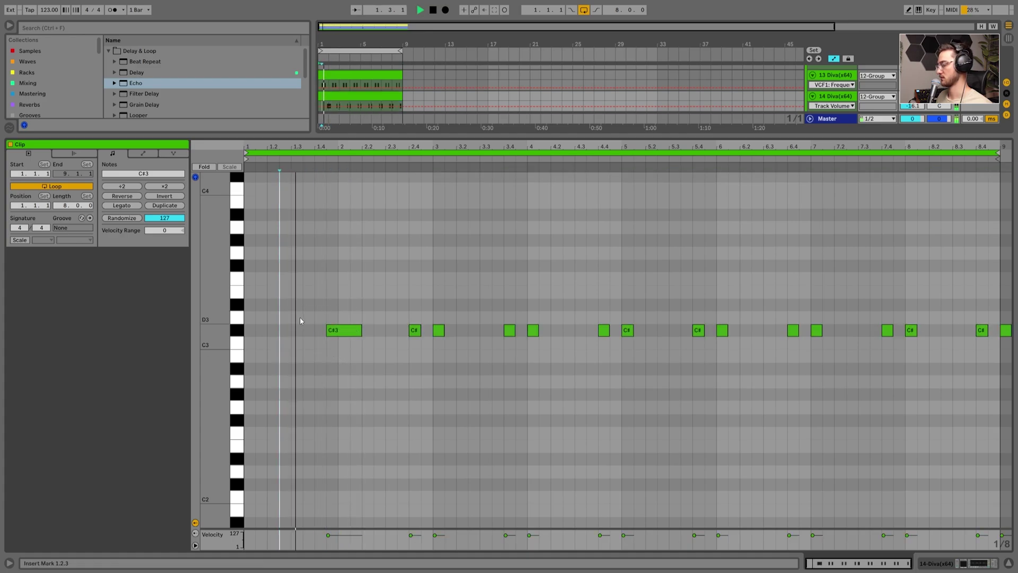
scroll(317, 324, "up", 2)
key("space")
Step: Delete all the notes that follow the first long C#3 note
left_click_drag(398, 336, 1016, 498)
key("Up")
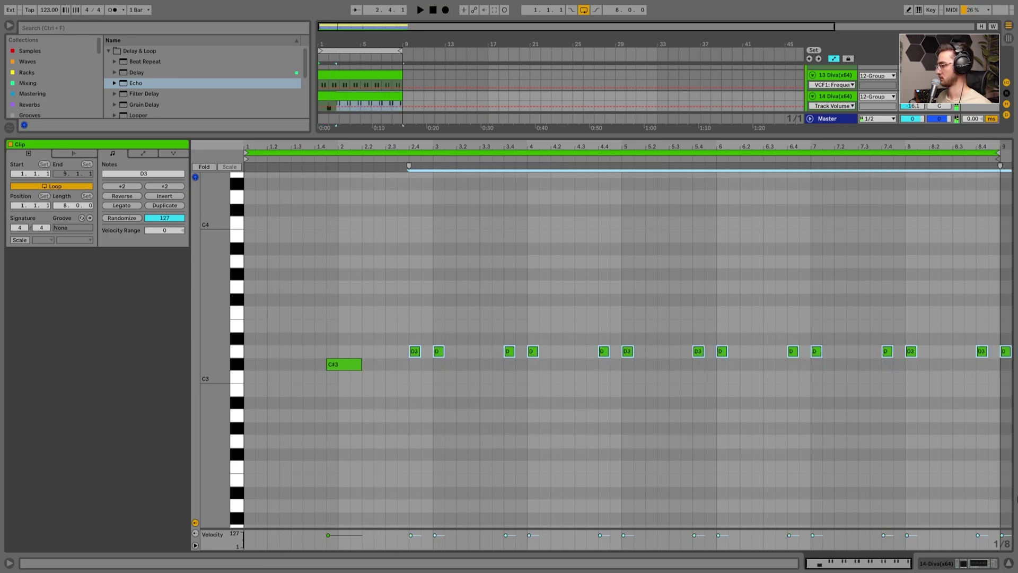
key("Delete")
Step: Turn the long note into two consecutive quarter notes, E3 followed by C#3, and play them
left_click_drag(345, 365, 349, 324)
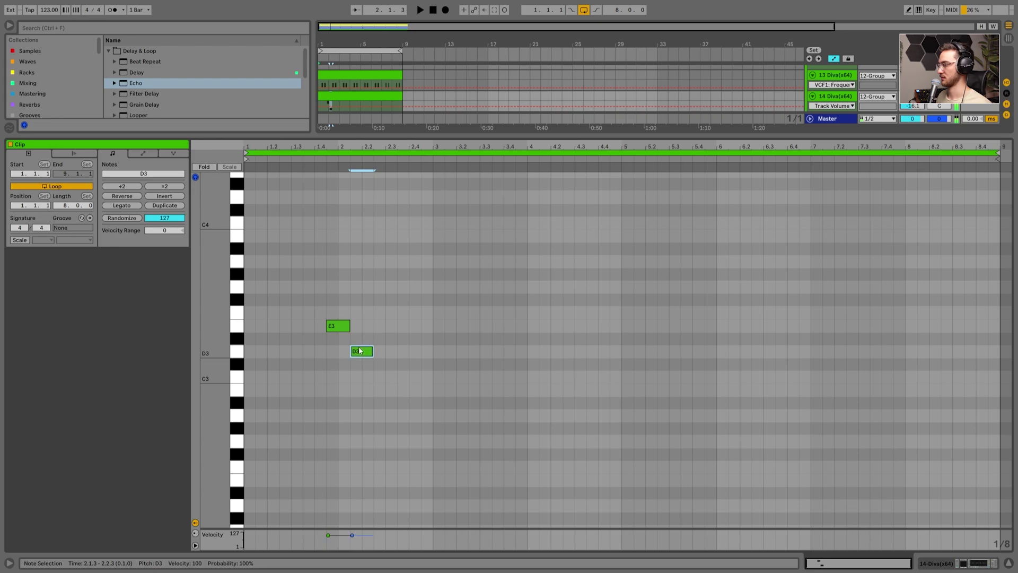
left_click(306, 304)
key("space")
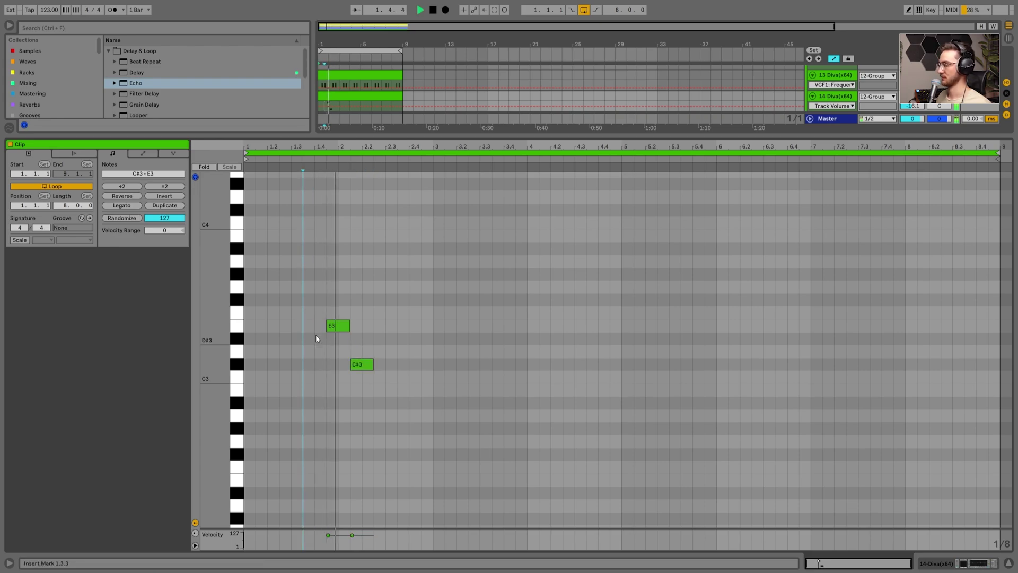
Step: Try the C#3 note at an eighth-note length during playback, and stretch it back to a quarter note
left_click_drag(371, 365, 362, 365)
left_click(295, 302)
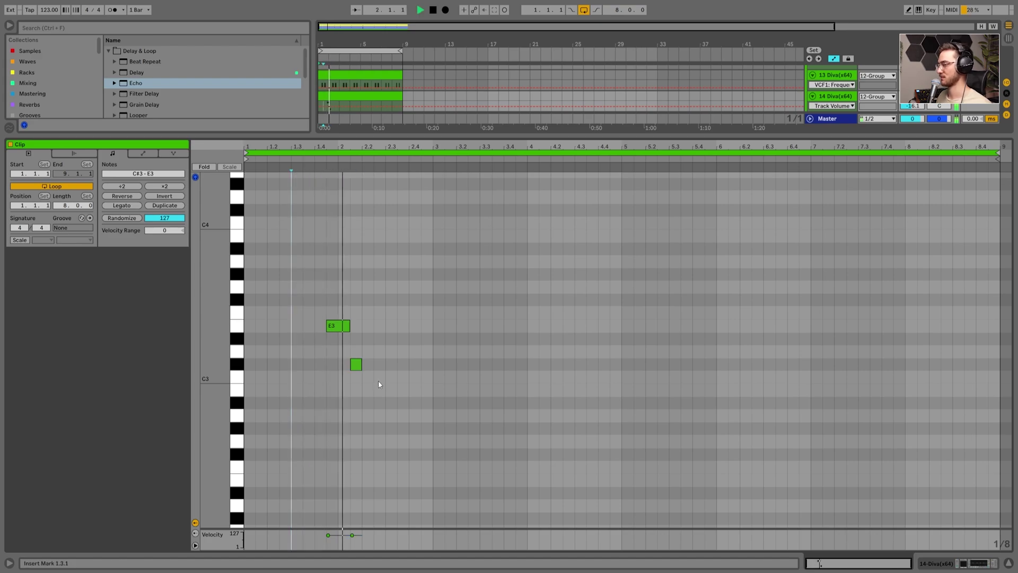
key("space")
left_click_drag(362, 364, 378, 367)
Step: Try the second note an octave lower at C#2 during playback, and move it back up to C#3
left_click(365, 366)
key("shift+Down")
left_click(310, 290)
key("space")
scroll(367, 359, "down", 2)
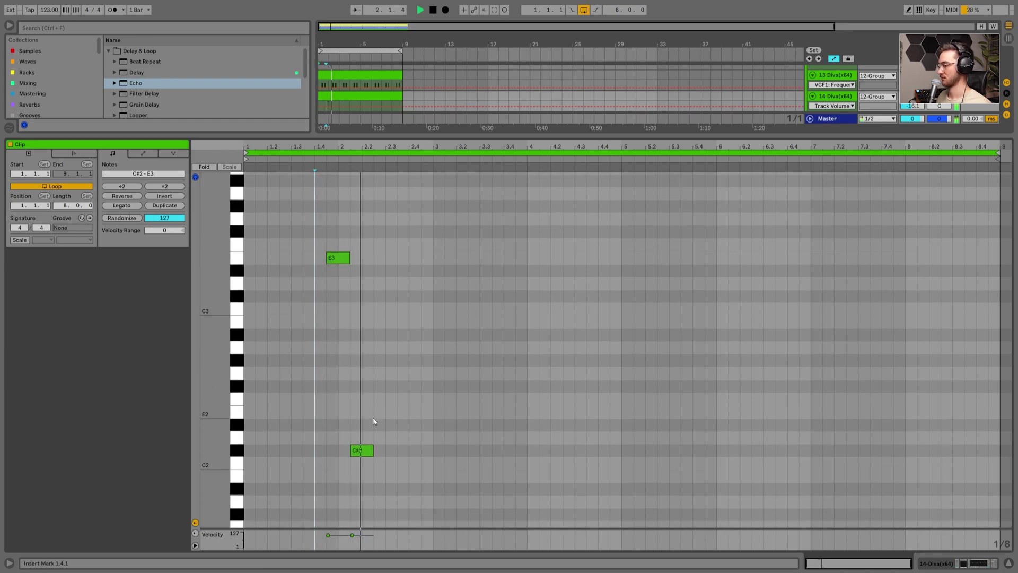
left_click(362, 450)
key("space")
key("space")
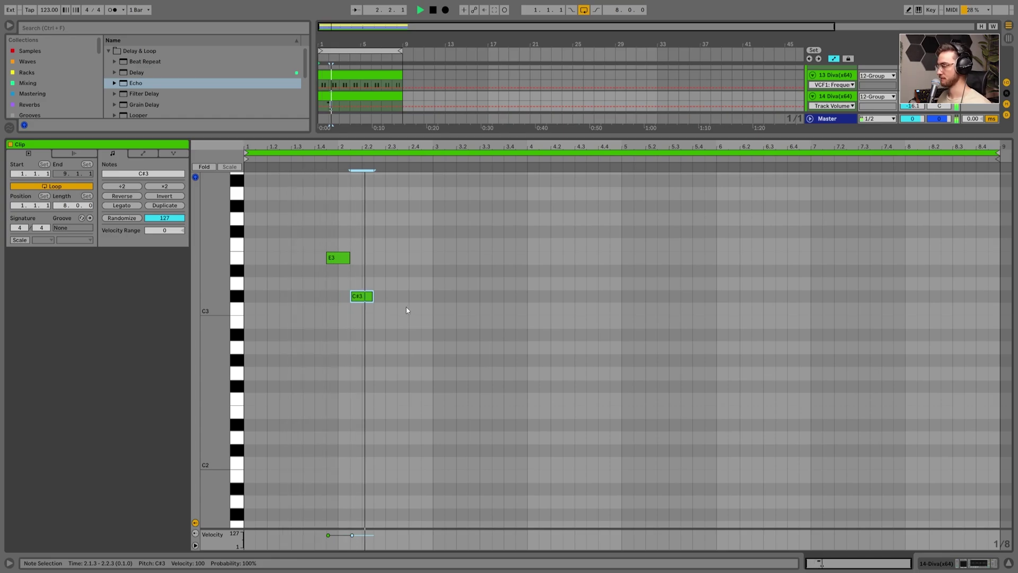
key("space")
Step: Shorten track 14's clip to two bars, repeat it across the eight-bar loop and play it back
key("shift+Tab")
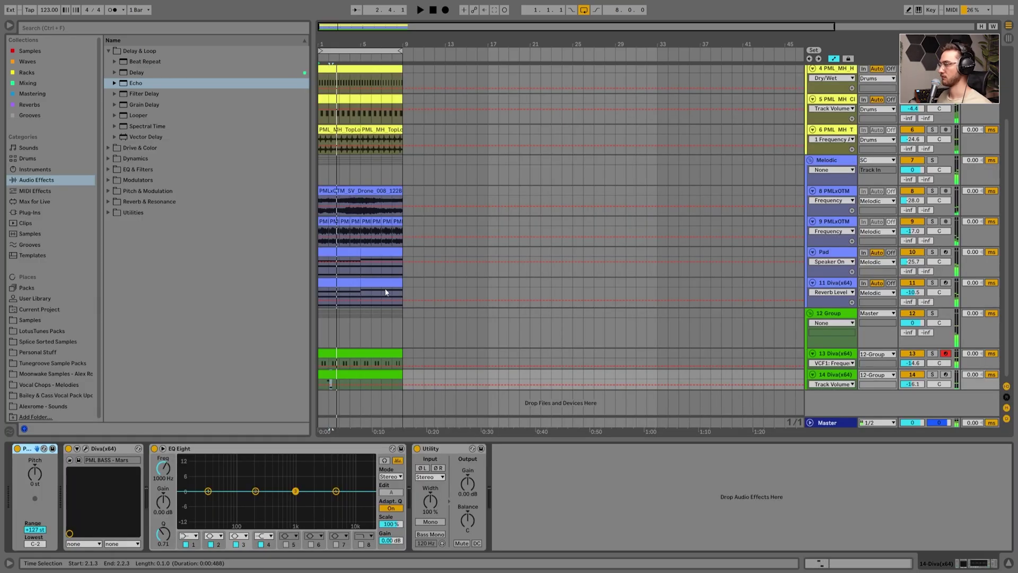
left_click(339, 375)
left_click(339, 379)
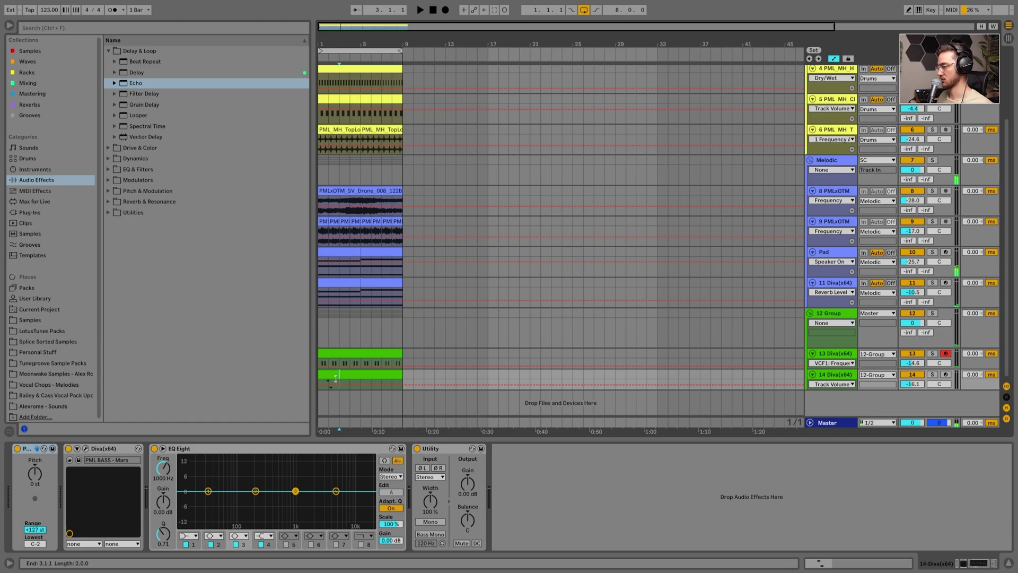
key("space")
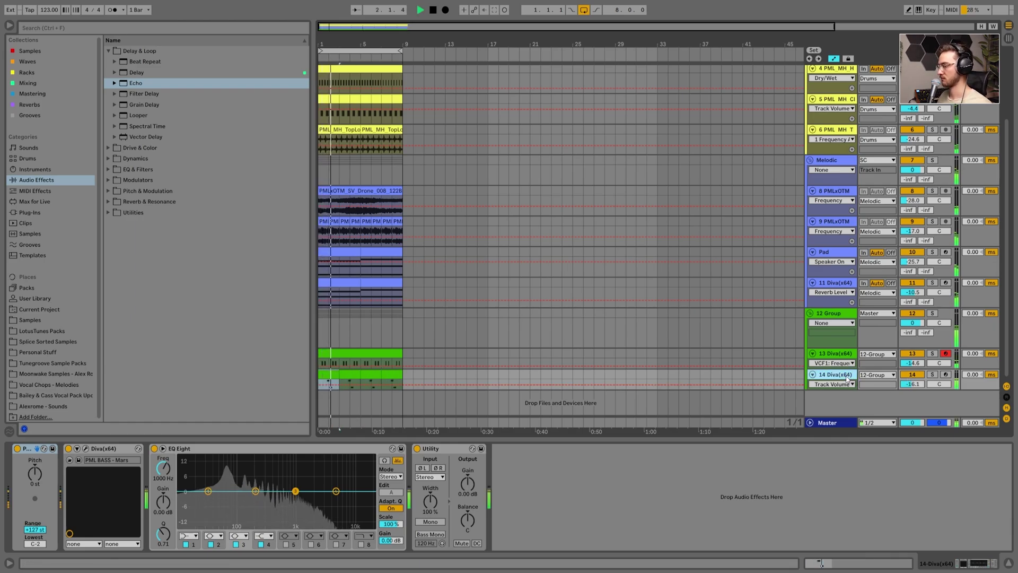
key("space")
Step: Route the output of the green bass group (track 12) to the SC track
left_click(875, 318)
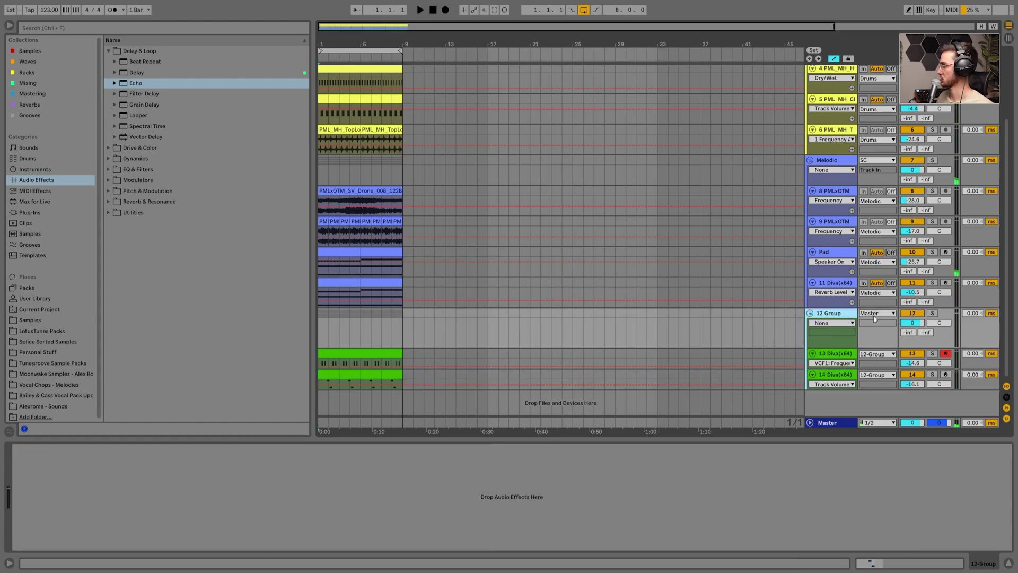
left_click(875, 317)
left_click(874, 351)
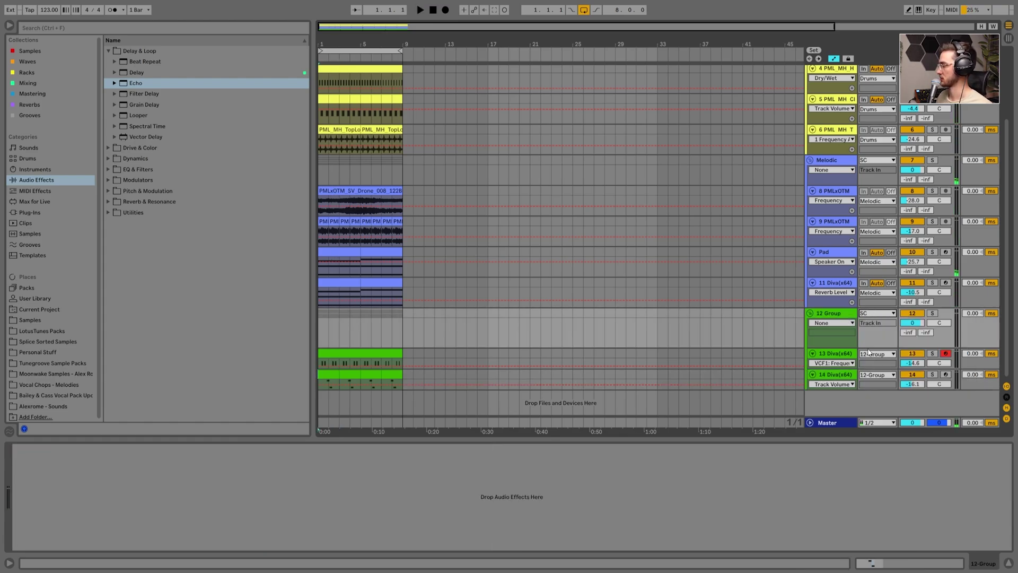
left_click(835, 314)
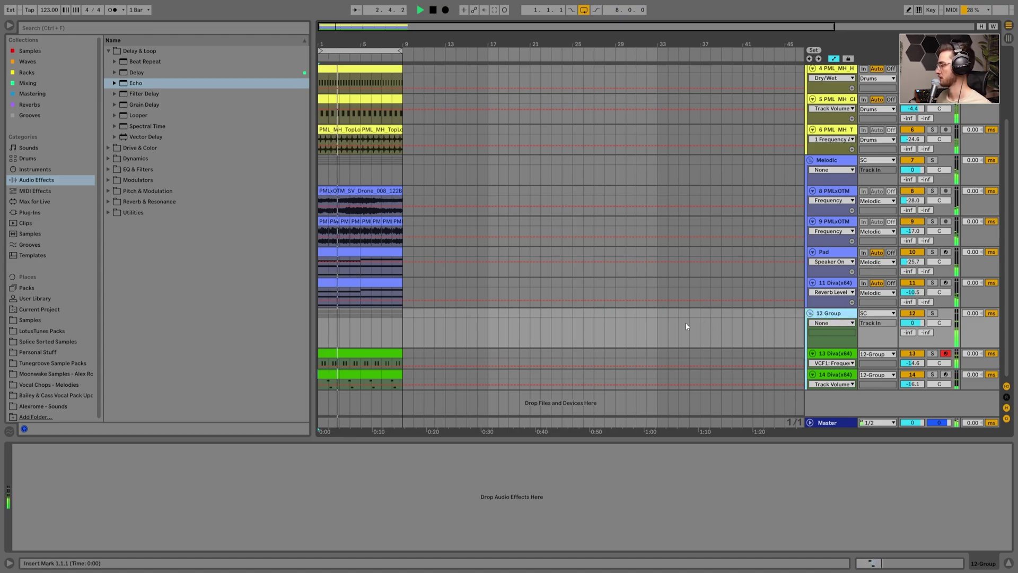
Step: Move the PML_MH_TopLoop track out of the Drums group and put it in a new group named Percs
scroll(623, 312, "up", 3)
scroll(623, 312, "up", 1)
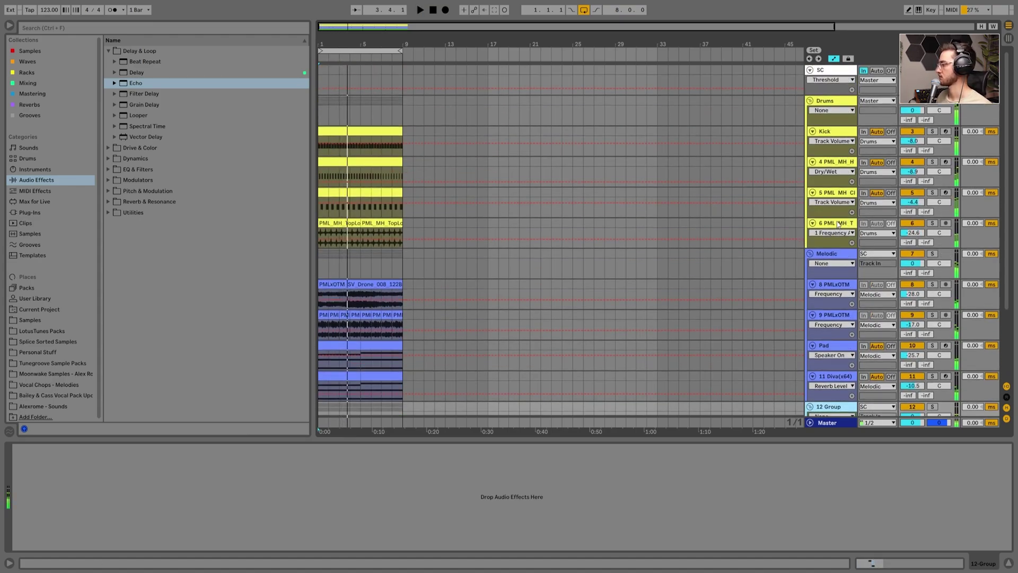
left_click(830, 244)
key("space")
left_click_drag(840, 227, 831, 260)
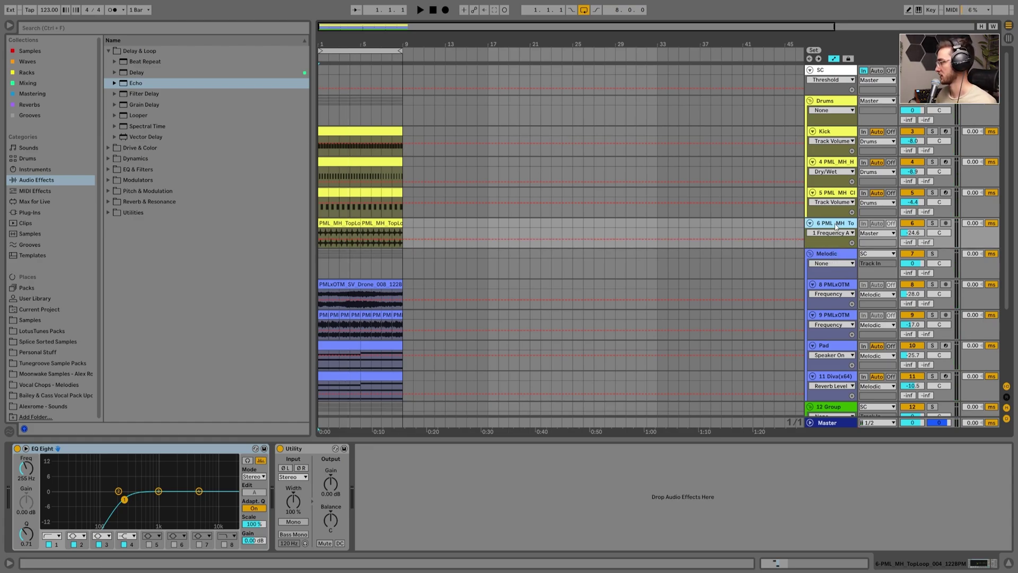
key("ctrl+g")
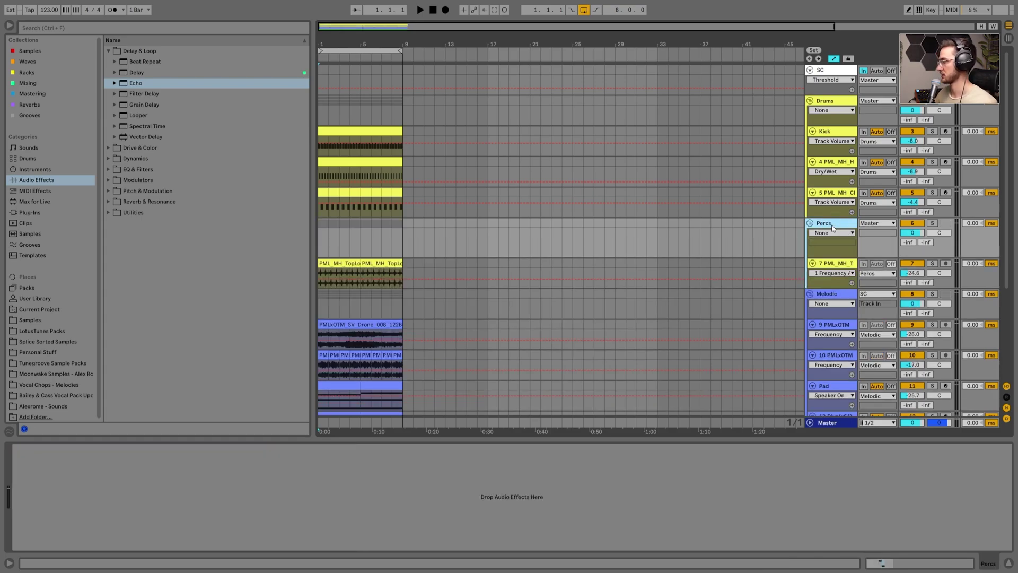
Step: Route the output of the Percs group to SC and play the loop
left_click(863, 224)
left_click(866, 260)
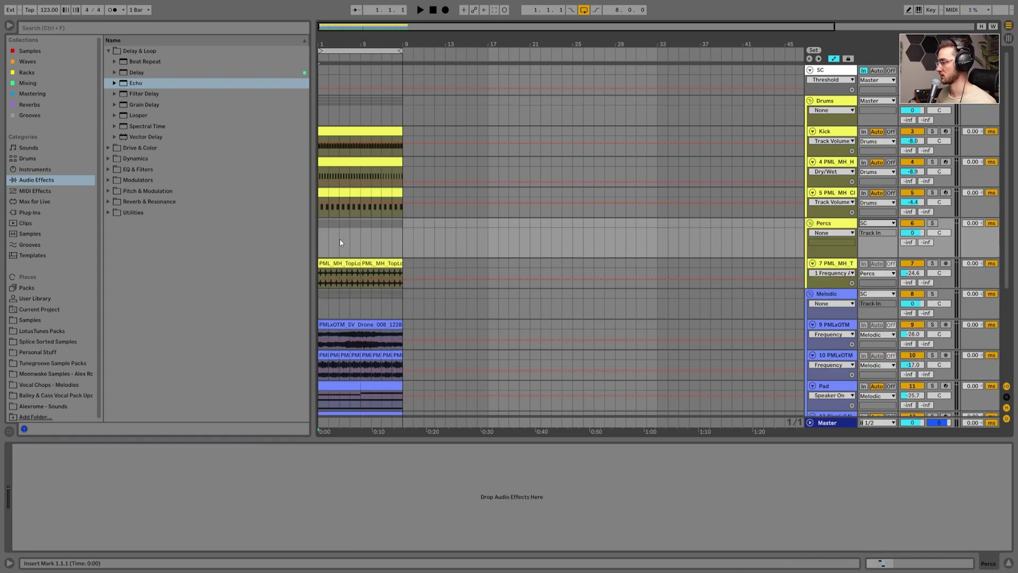
key("space")
scroll(347, 232, "down", 3)
left_click(341, 221)
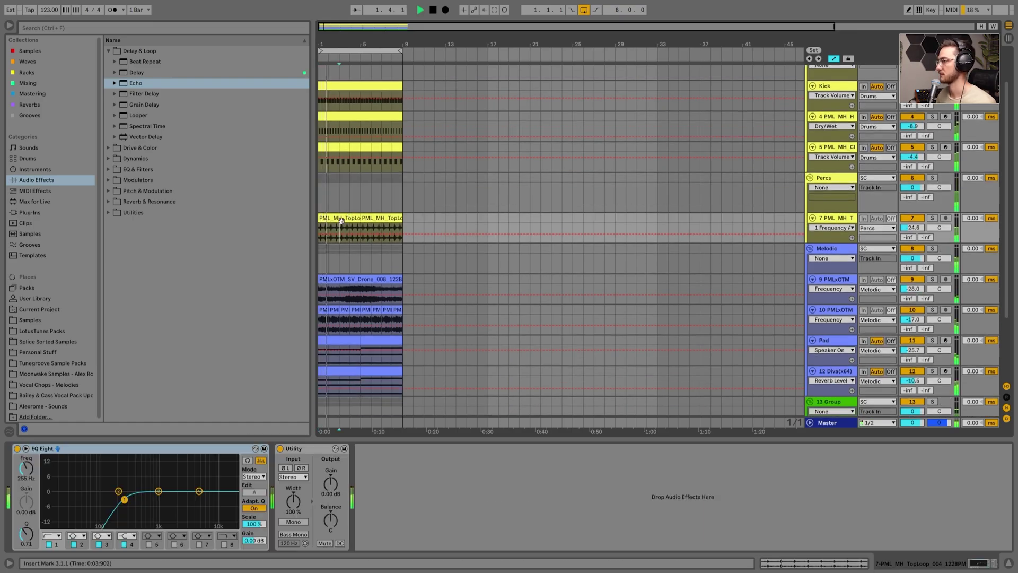
scroll(653, 253, "up", 3)
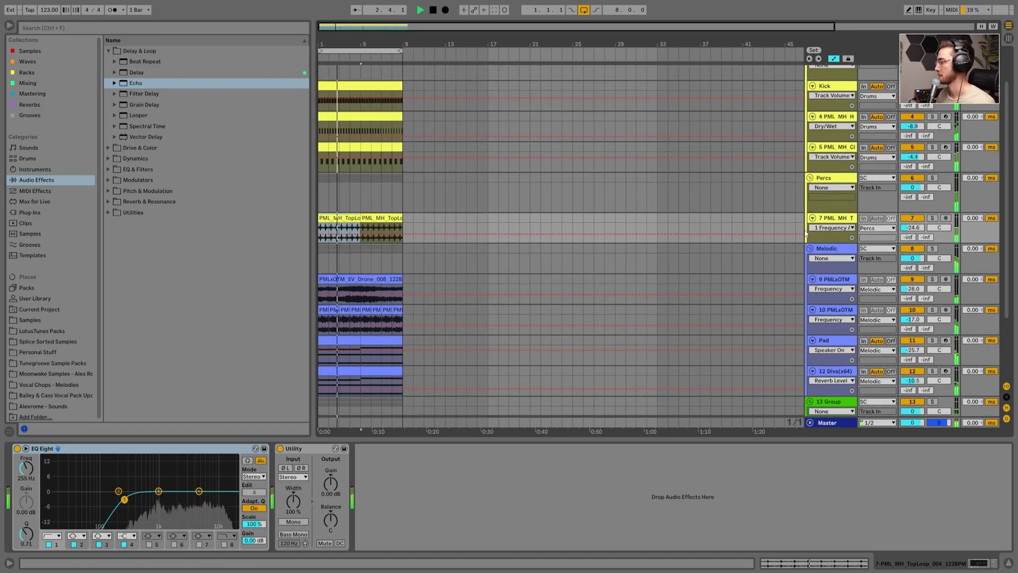
Step: Set the SC compressor's threshold to -25.8 dB and the green bass group's volume to -1.8 dB during playback
left_click(828, 70)
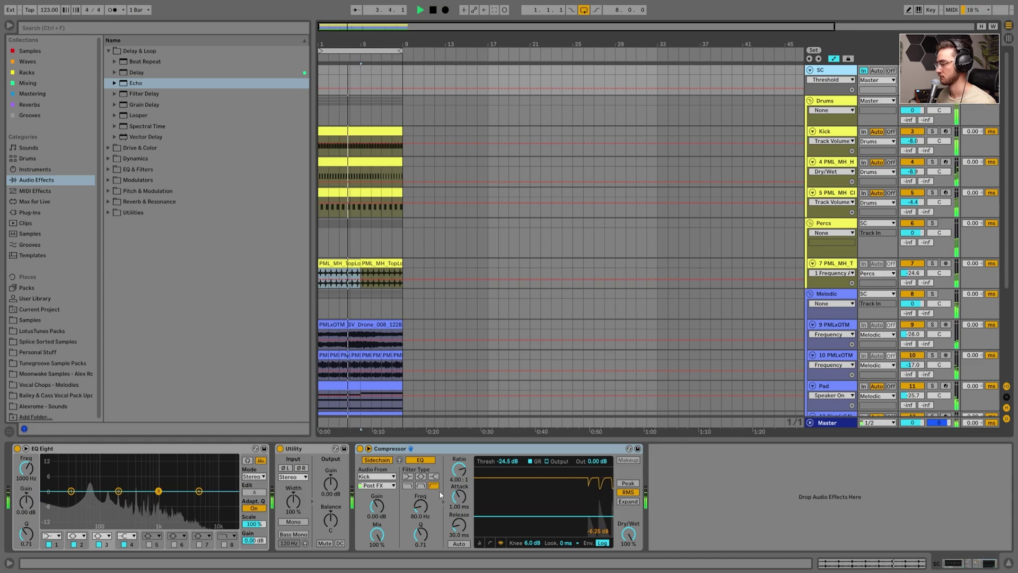
left_click_drag(505, 460, 505, 466)
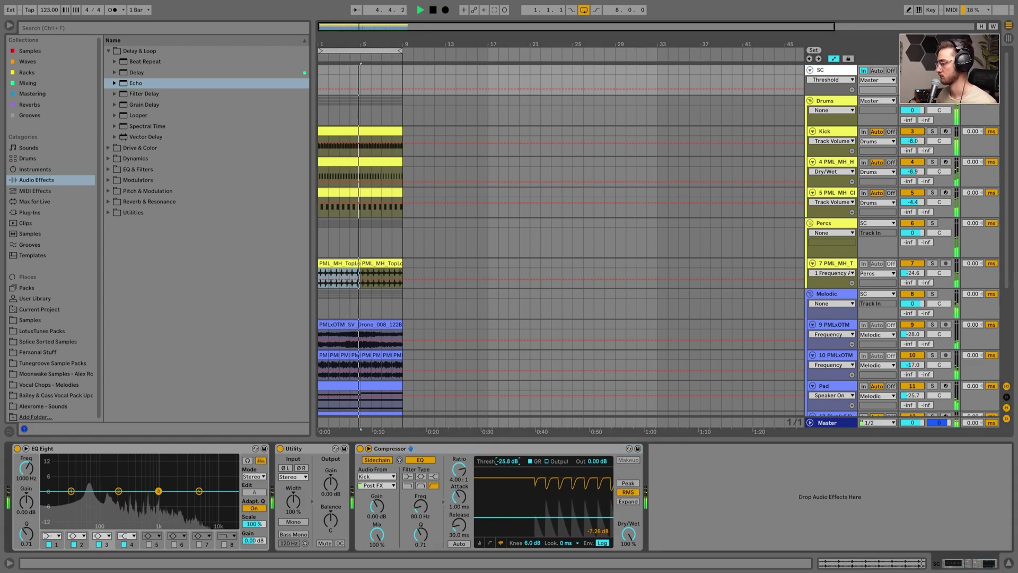
scroll(372, 333, "down", 9)
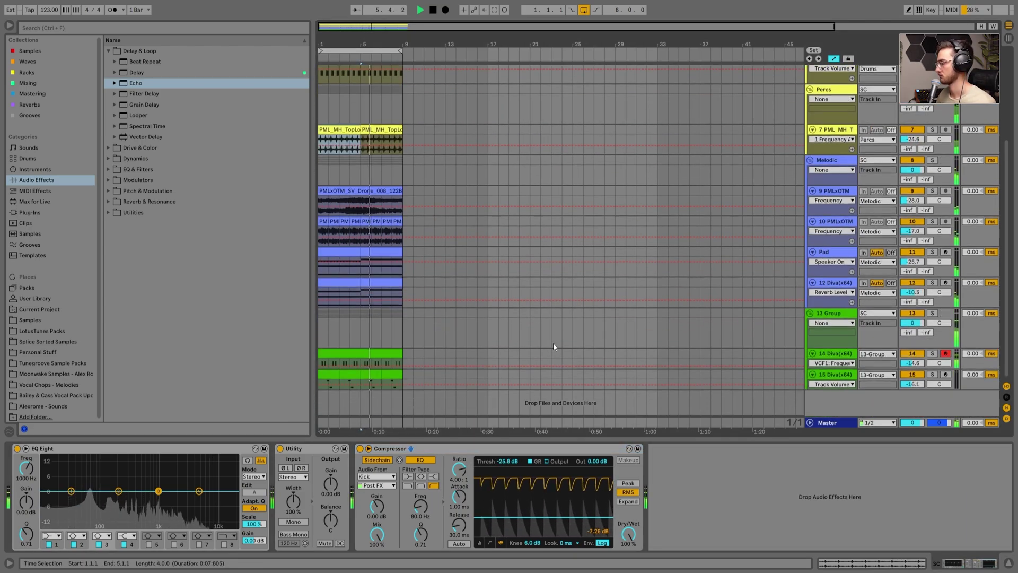
left_click_drag(911, 319, 910, 325)
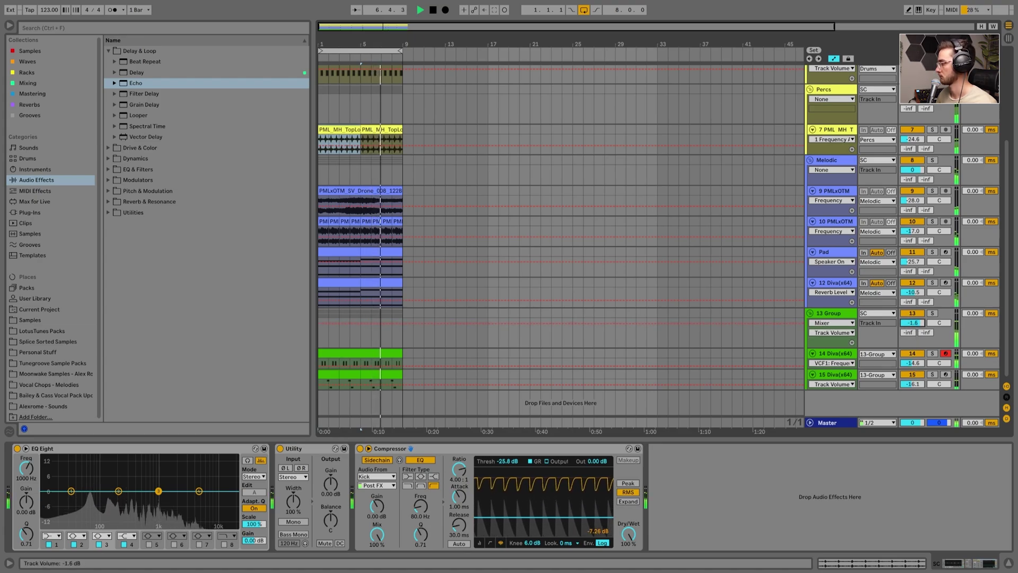
left_click(839, 314)
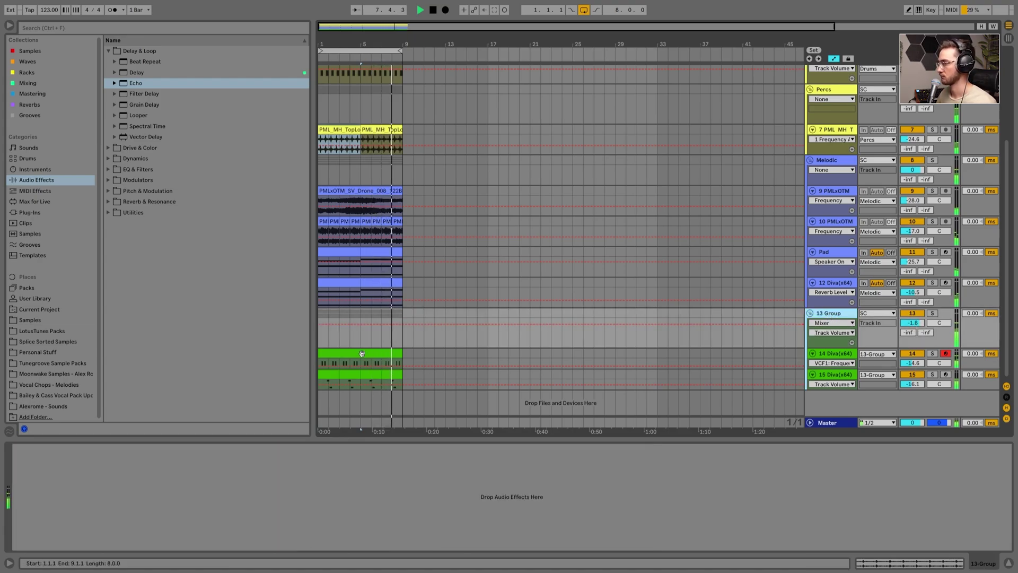
scroll(490, 278, "up", 4)
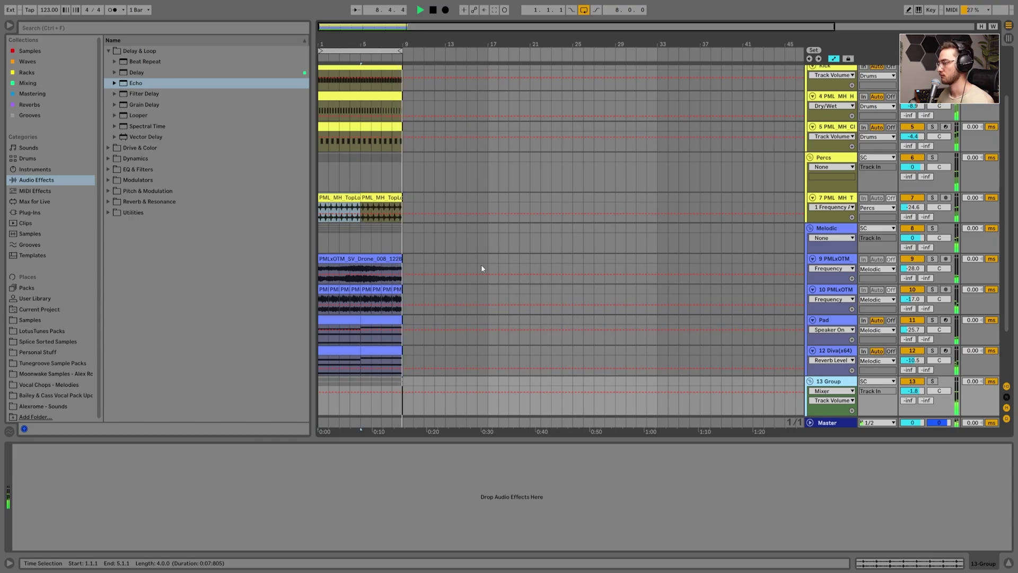
left_click(335, 265)
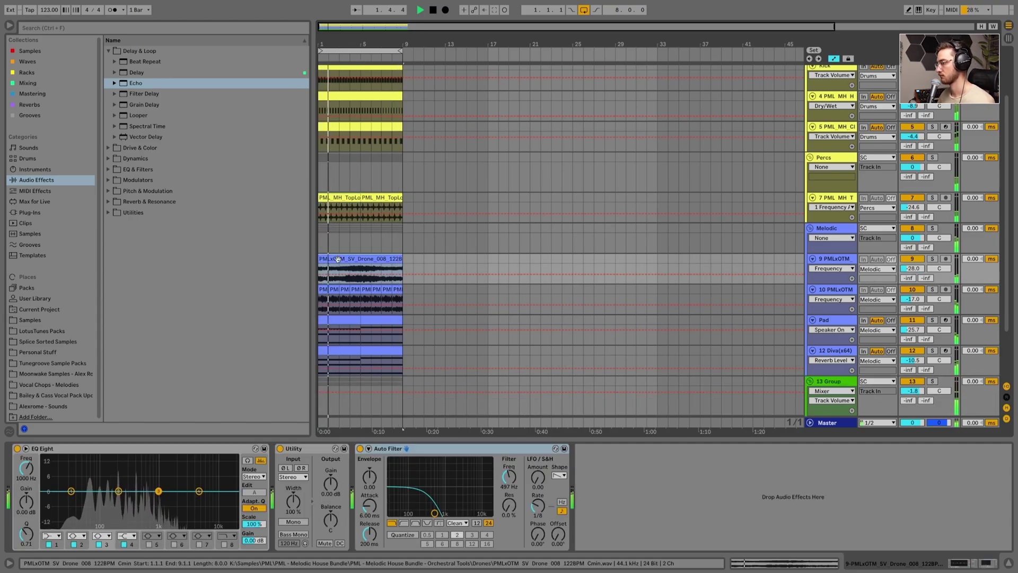
scroll(335, 264, "down", 4)
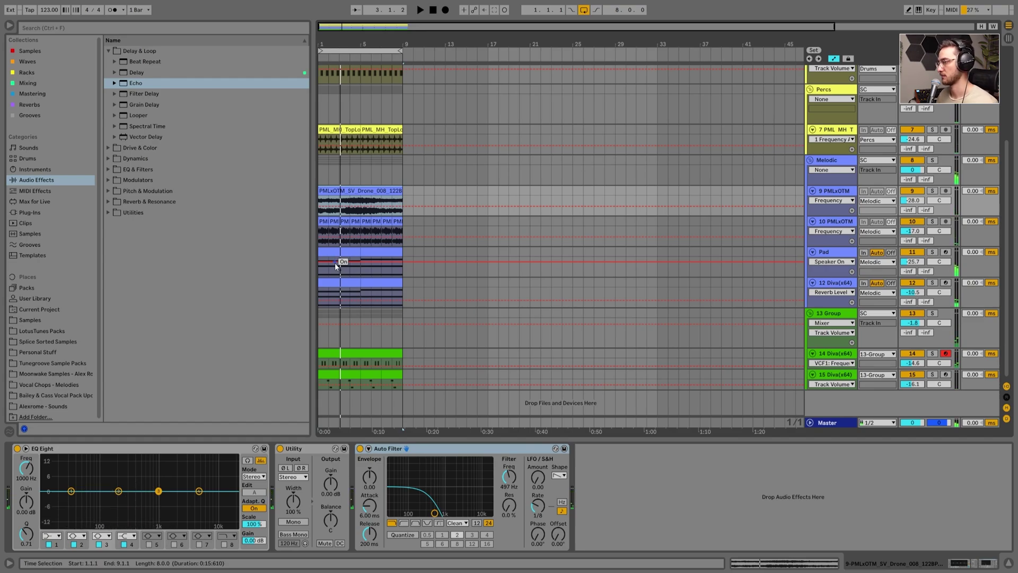
Step: Set the arrangement's fixed grid to 2 bars
left_click(371, 296)
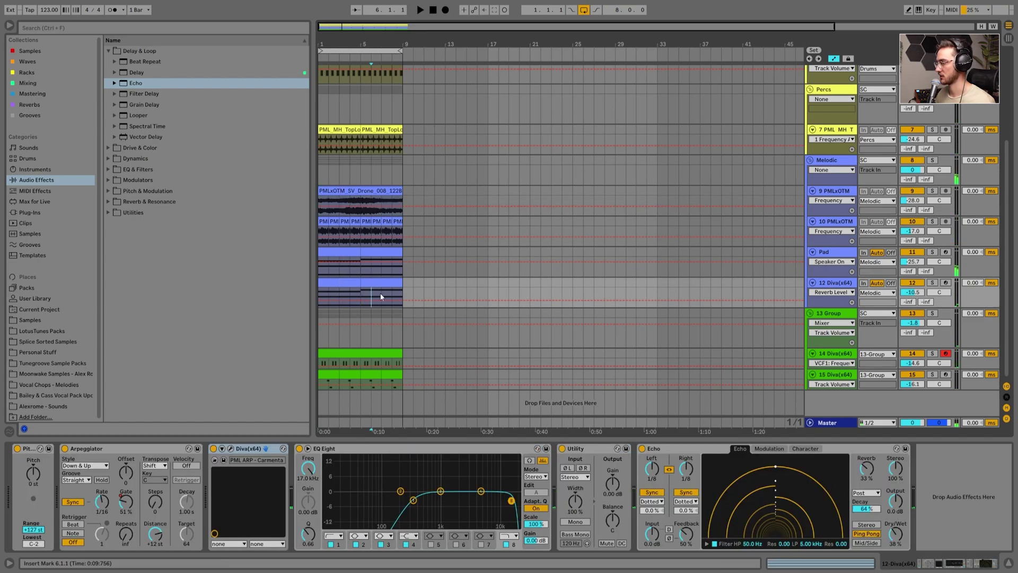
right_click(401, 337)
left_click(446, 440)
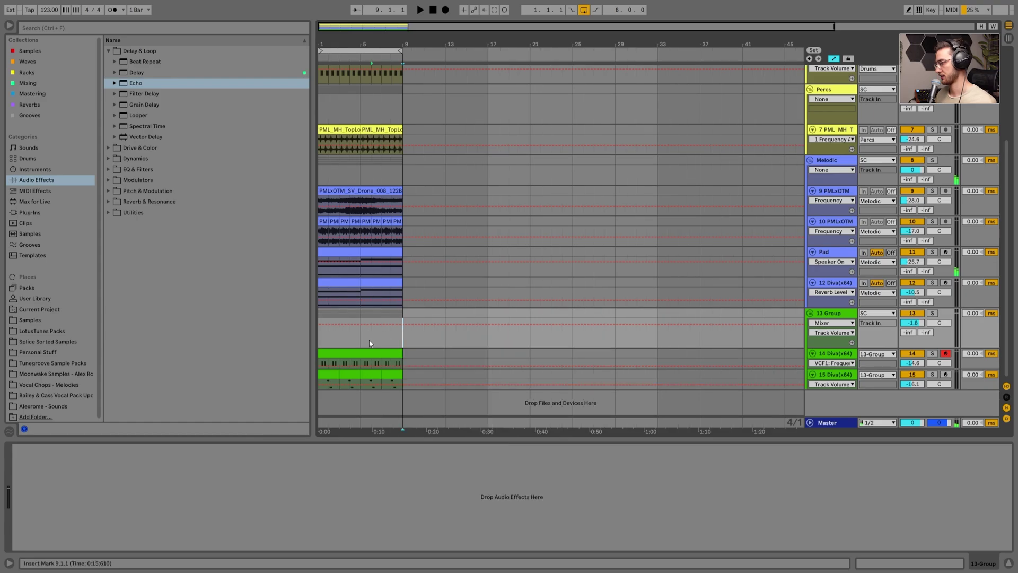
right_click(388, 348)
left_click(471, 451)
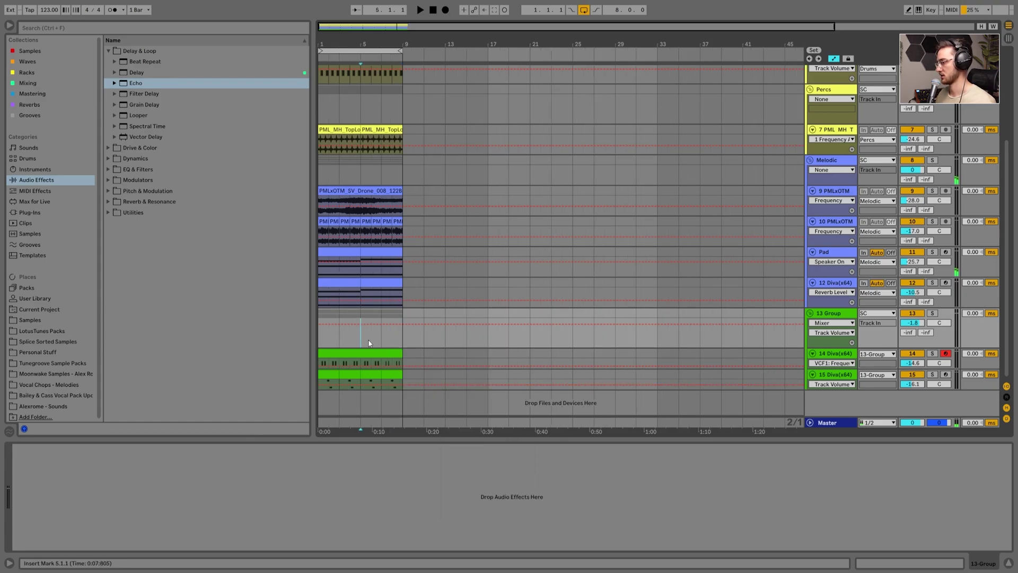
Step: Select the last four bars of the loop on every track and move that section out to bar 47
left_click(383, 373)
scroll(393, 212, "up", 5)
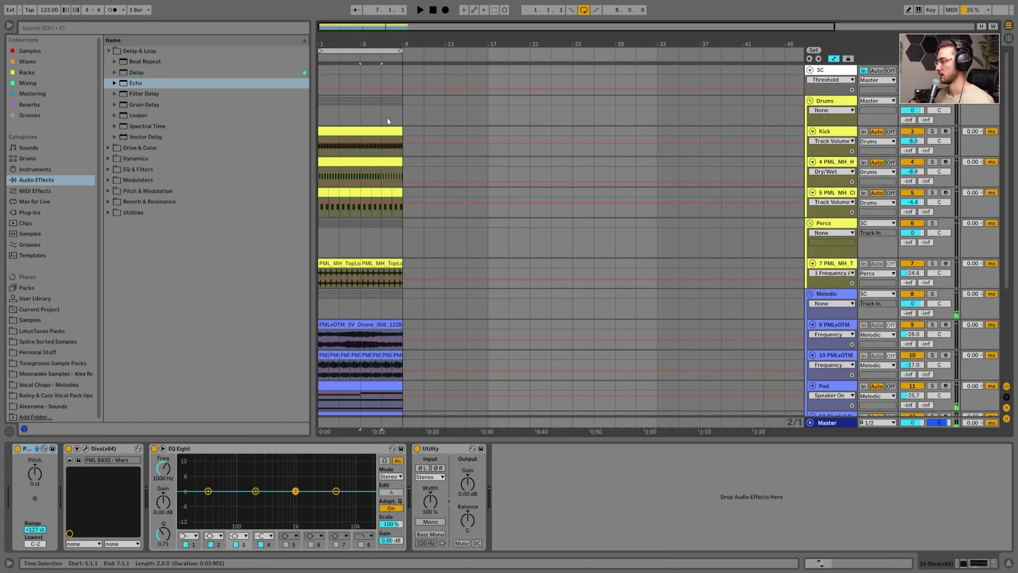
left_click(392, 78, "shift")
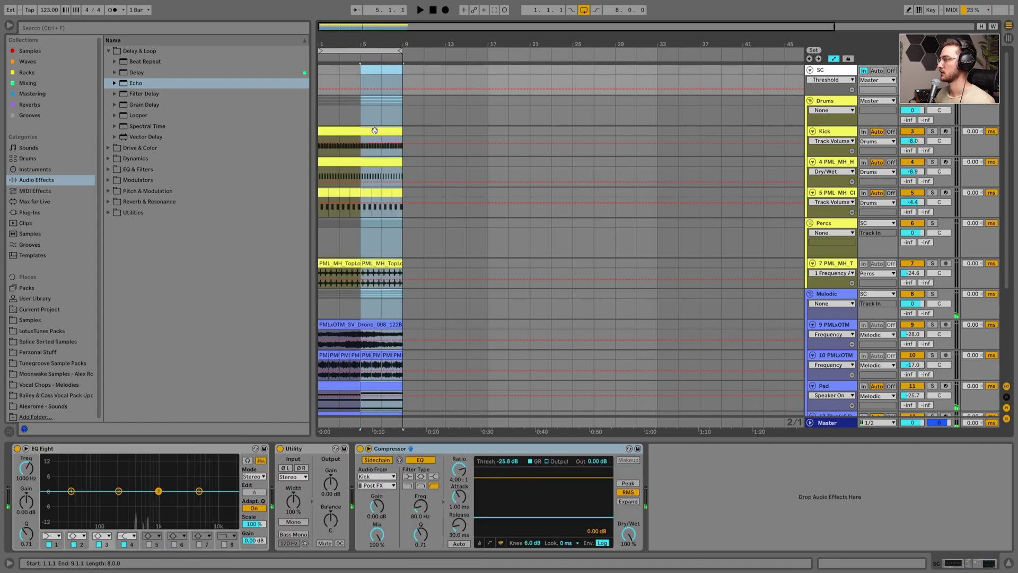
key("ctrl+e")
left_click_drag(375, 130, 783, 127)
left_click_drag(754, 49, 754, 56)
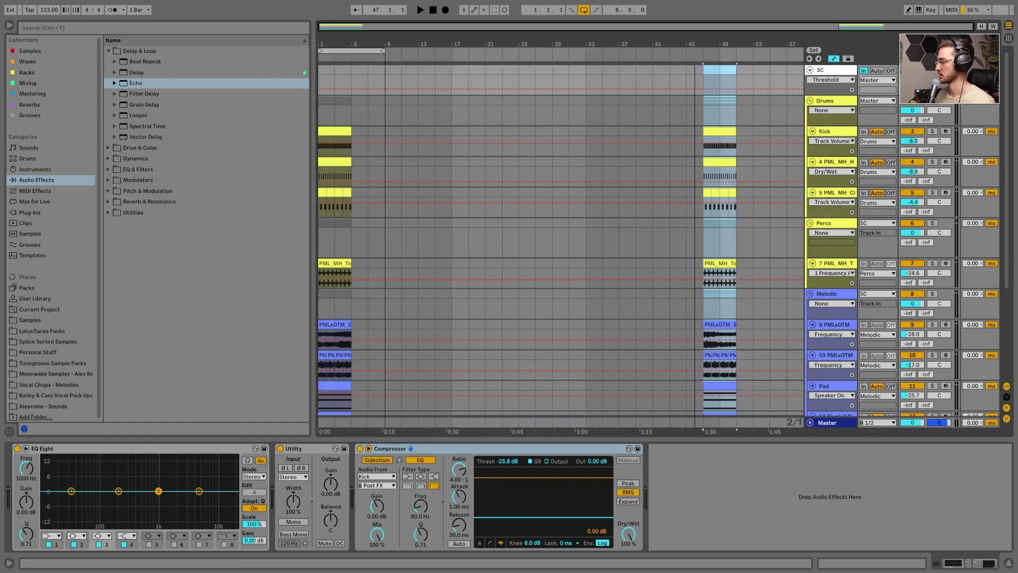
Step: Duplicate the first four bars of all tracks repeatedly until the section fills bars 1 to 33
scroll(647, 255, "down", 2)
scroll(349, 367, "down", 3)
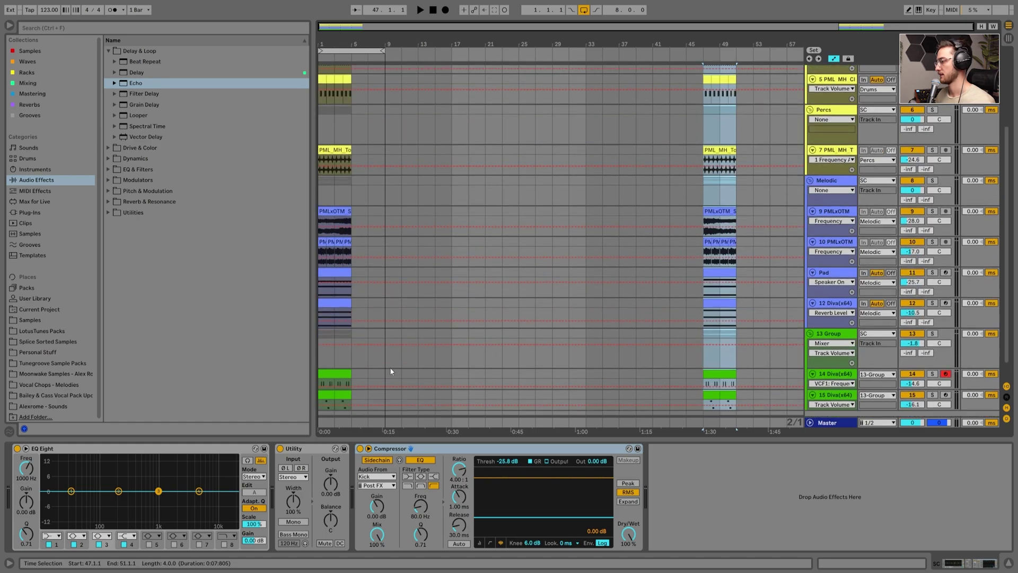
right_click(376, 364)
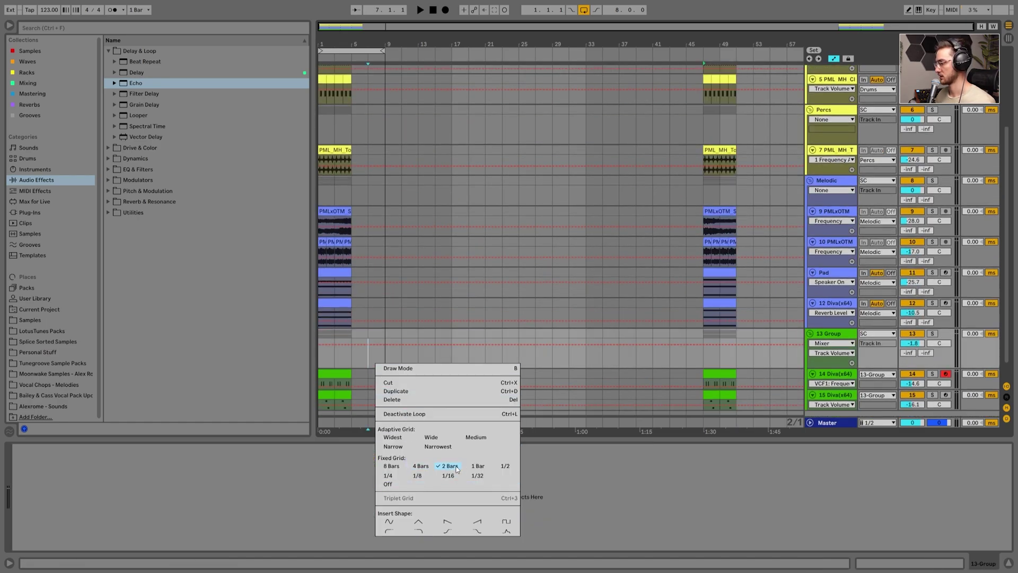
scroll(345, 333, "up", 5)
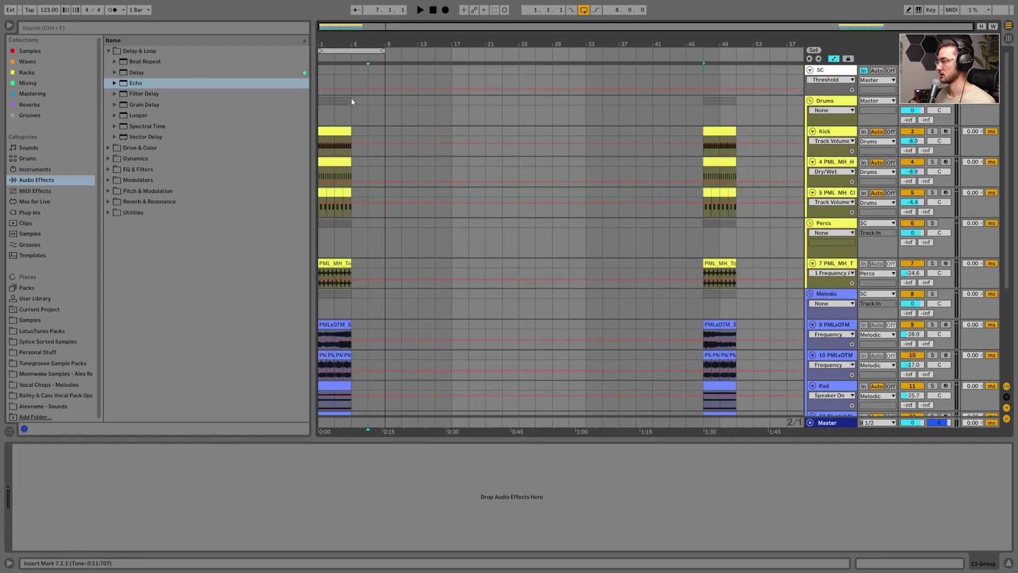
left_click_drag(352, 70, 259, 554)
scroll(429, 297, "down", 6)
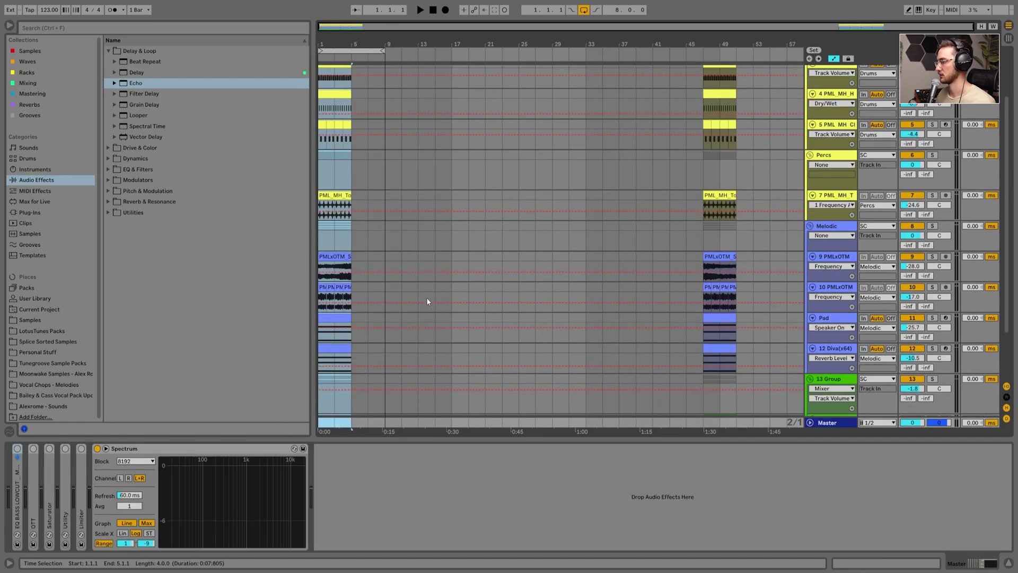
key("ctrl+d")
key("ctrl+d")
key("ctrl+d")
key("ctrl+d")
key("ctrl+d")
key("ctrl+d")
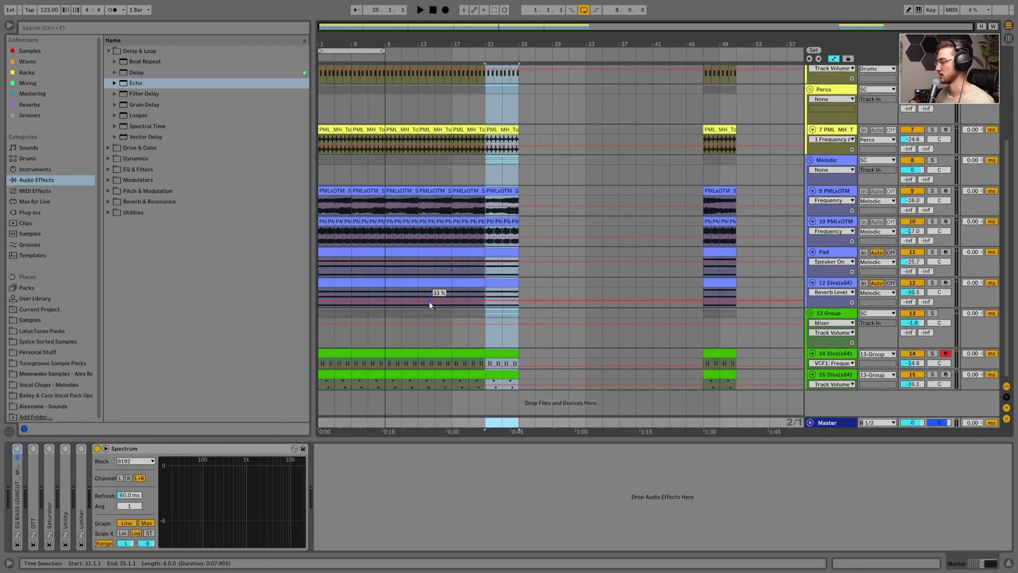
key("ctrl+d")
Step: Extend the loop to 32 bars over the duplicated section and play it briefly from the start
left_click_drag(320, 69, 586, 403)
scroll(352, 172, "up", 3)
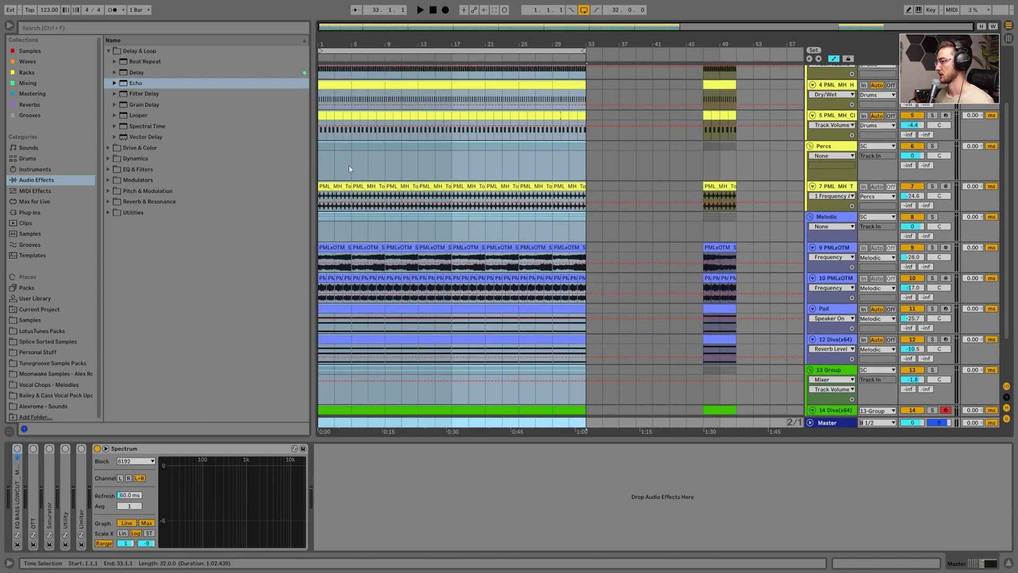
left_click(321, 161)
scroll(596, 235, "down", 3)
scroll(492, 261, "up", 1)
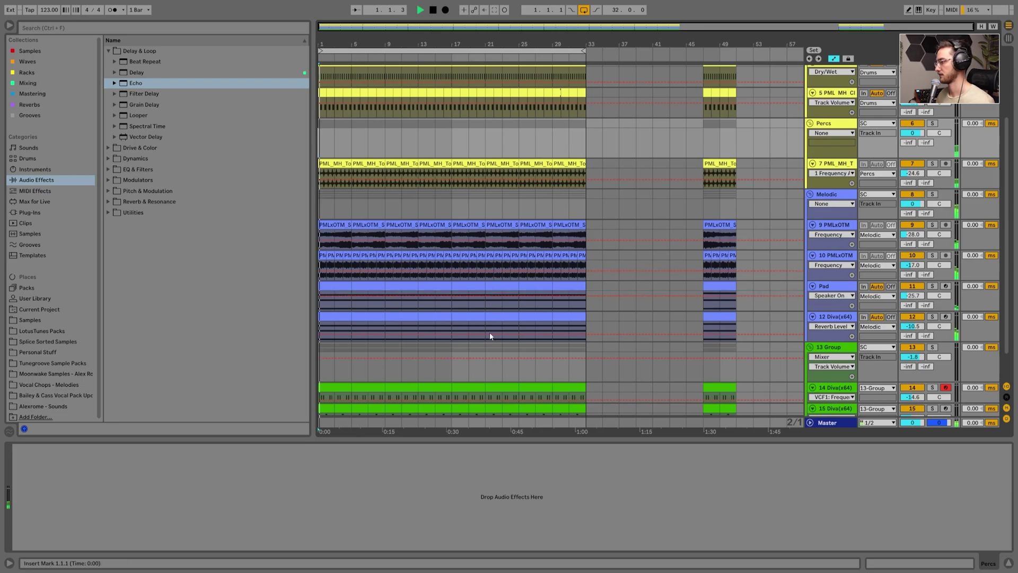
scroll(456, 331, "down", 2)
key("space")
Step: Delete the clips of both green bass tracks over the first 12 bars so the bass starts at bar 13
left_click(439, 377)
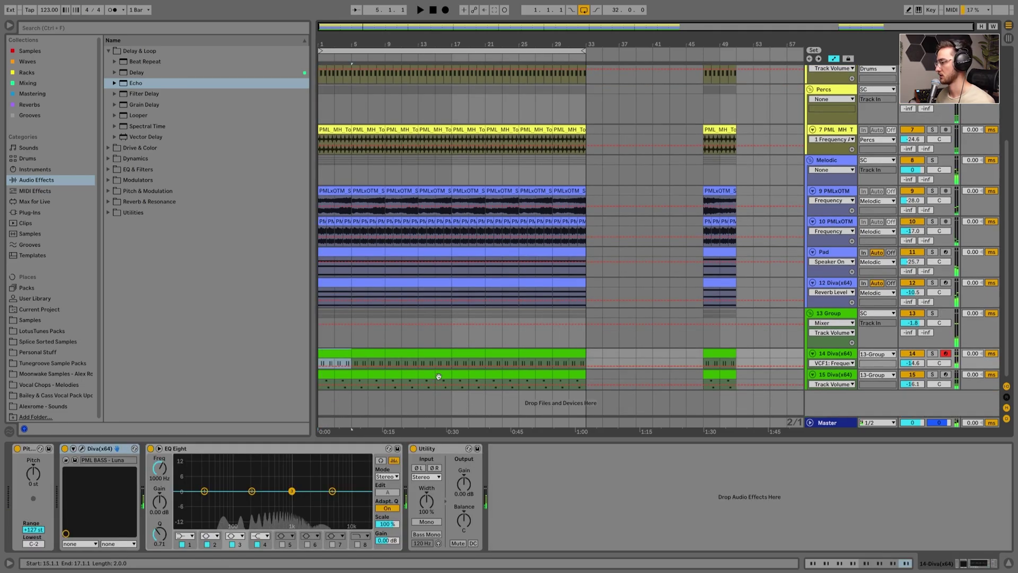
left_click(447, 375)
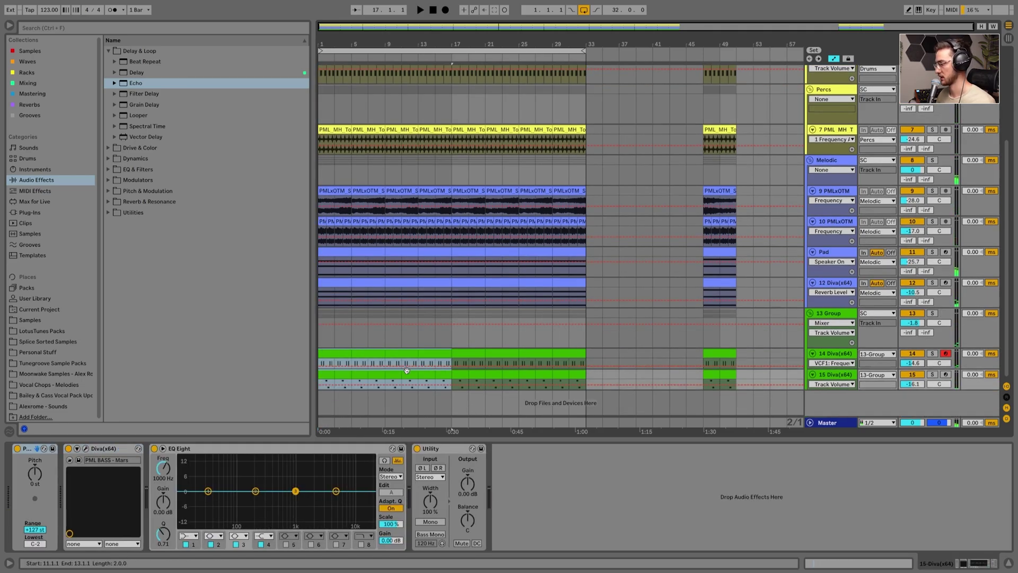
left_click_drag(406, 369, 329, 351)
Step: Audition the track 12 Diva arp in solo, delete its first 12 bars and play the arrangement with all tracks
left_click_drag(329, 289, 346, 297)
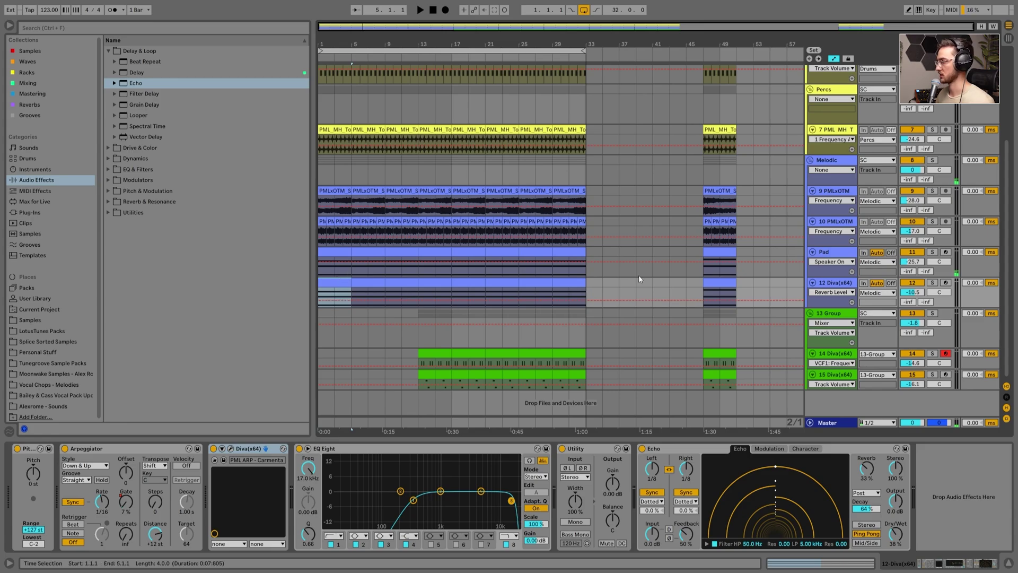
key("space")
scroll(414, 308, "up", 2)
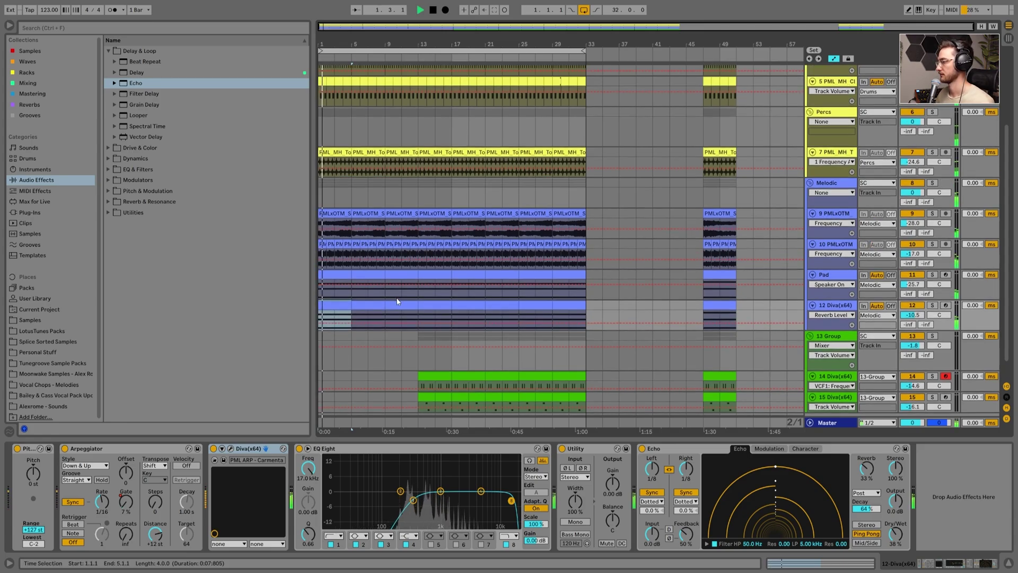
left_click(418, 307, "shift")
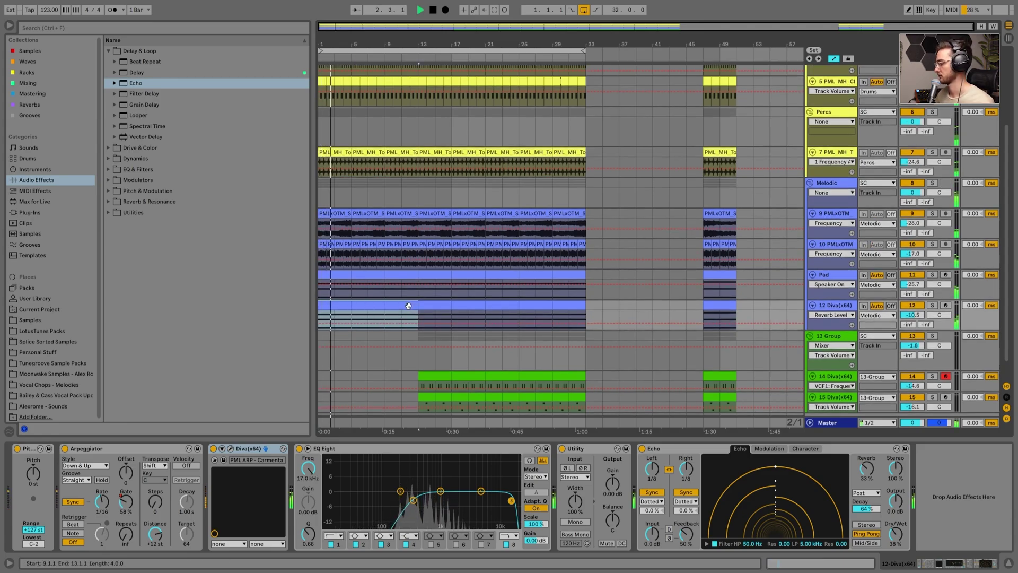
left_click(932, 305)
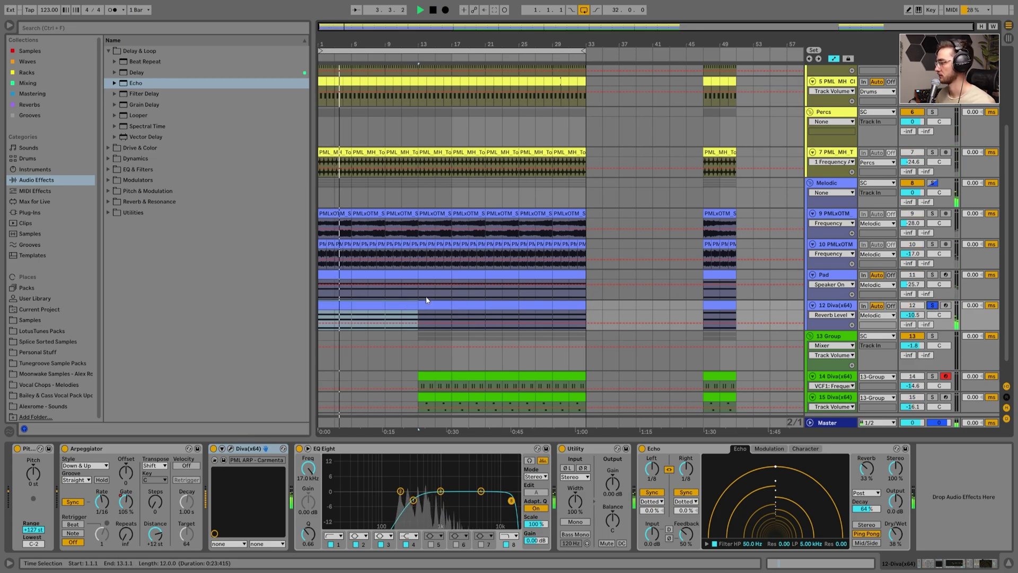
left_click(402, 303)
left_click(335, 304, "shift")
key("space")
key("Delete")
left_click(932, 306)
key("space")
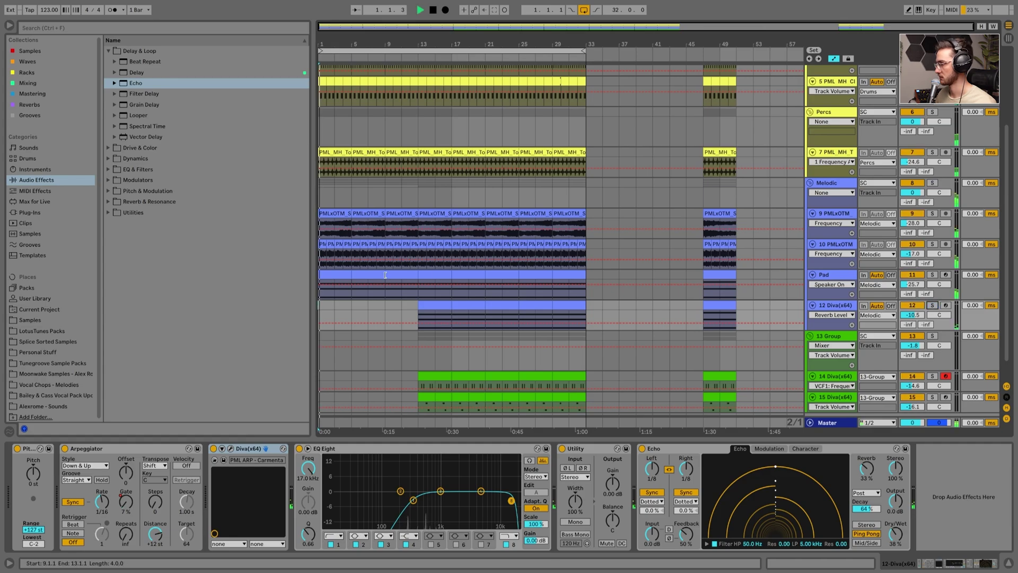
Step: Add an Auto Filter from the Mixing collection to the end of the Pad track's device chain
key("Up")
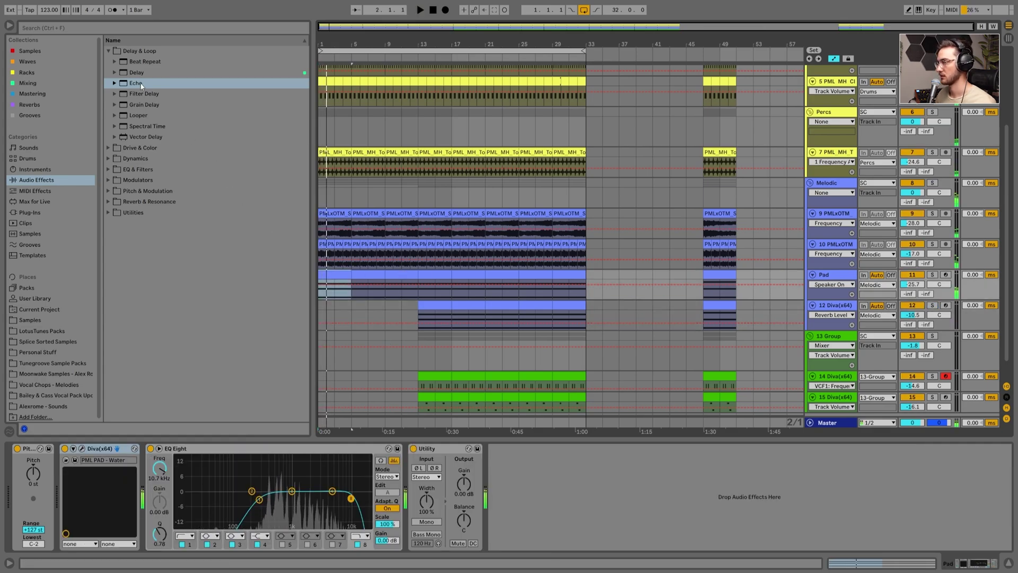
key("space")
left_click(32, 83)
double_click(127, 51)
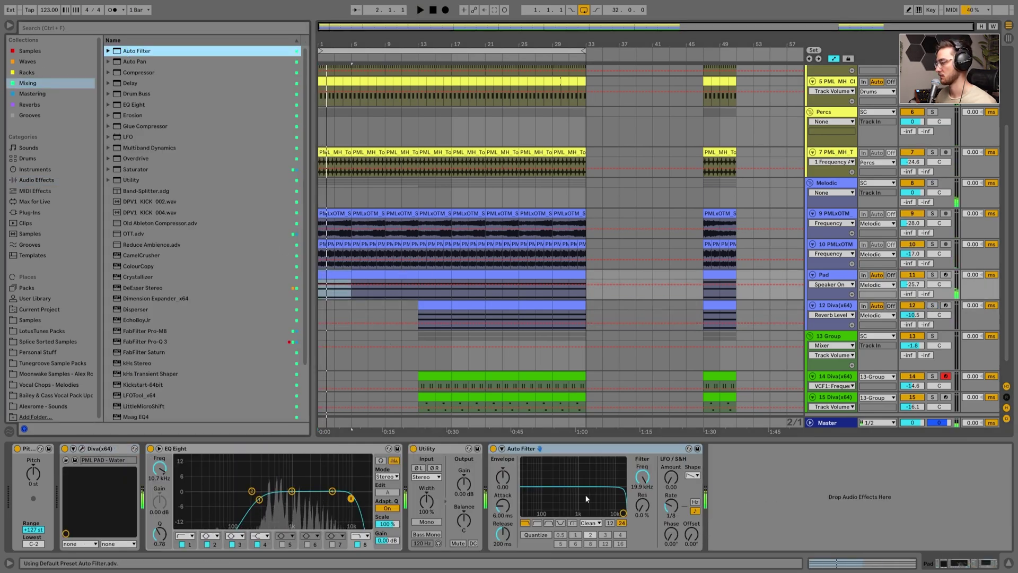
Step: Automate the Pad's Auto Filter frequency to rise from about 142 Hz at bar 1 up to bar 13
left_click(419, 290)
key("space")
left_click(333, 301)
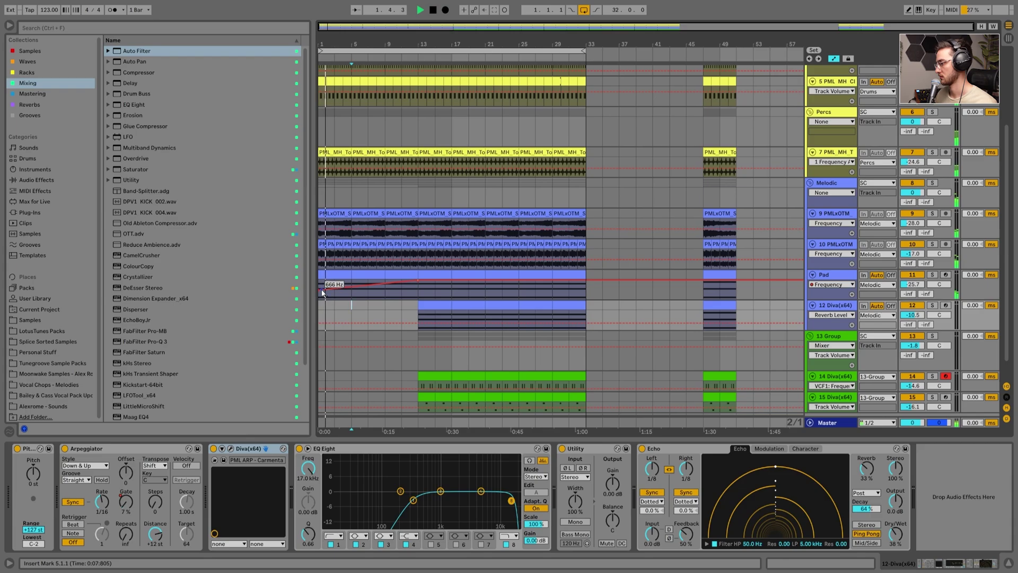
left_click(322, 293)
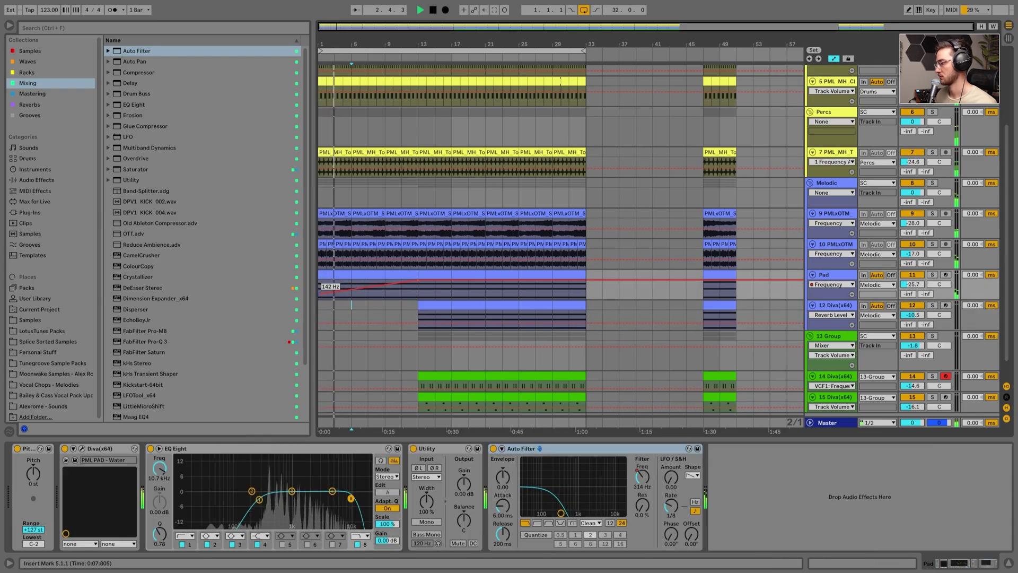
Step: Extend the Pad's filter rise to bar 21 and automate track 10's Auto Filter frequency from about 497 Hz up to bar 33
left_click_drag(419, 279, 485, 279)
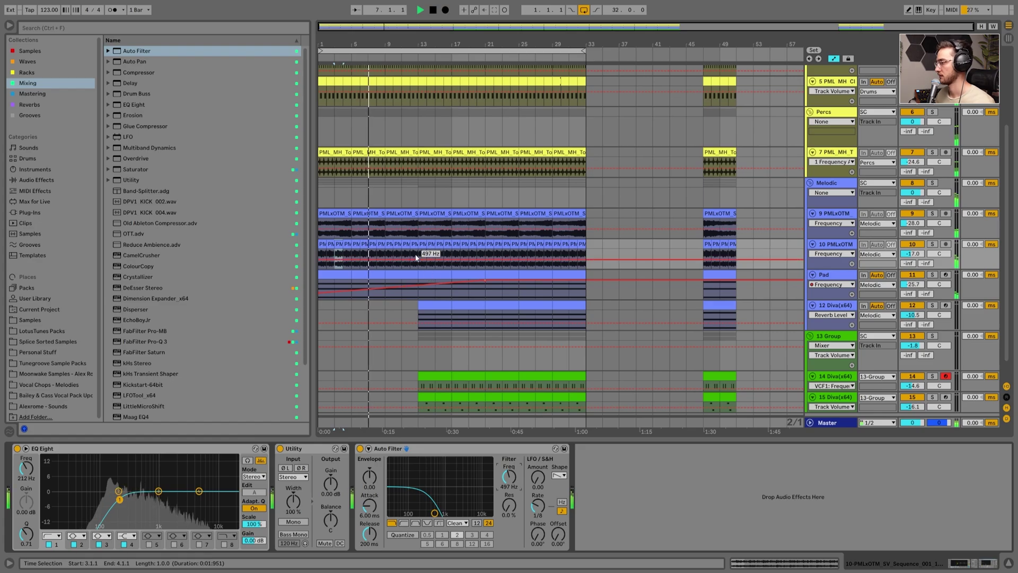
left_click(348, 259)
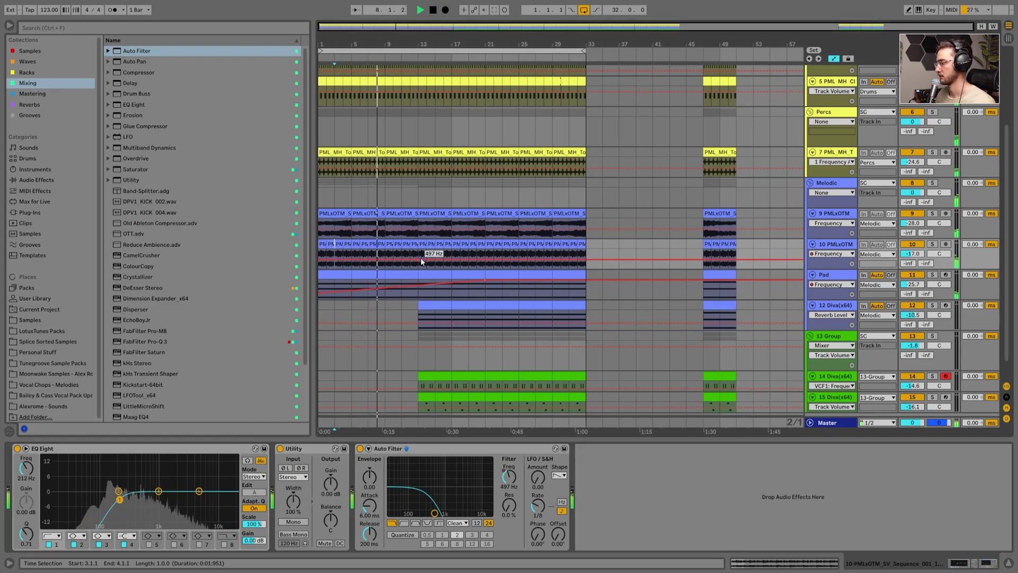
left_click(485, 255)
left_click(584, 249)
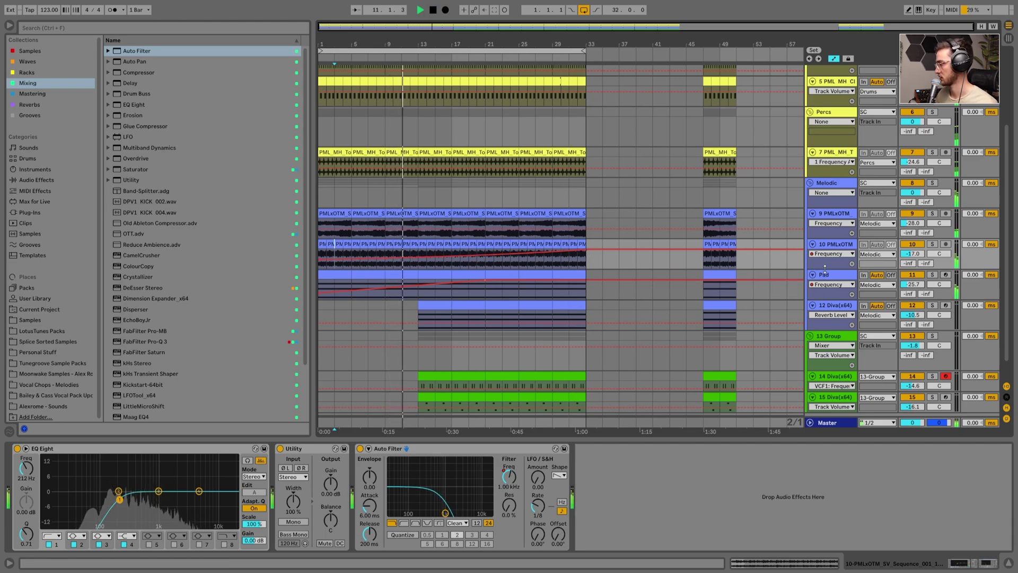
Step: Enlarge track 10 and bend its filter automation into a curve that rises slowly before climbing steeply toward bar 33
left_click_drag(824, 268, 823, 307)
scroll(435, 306, "down", 3)
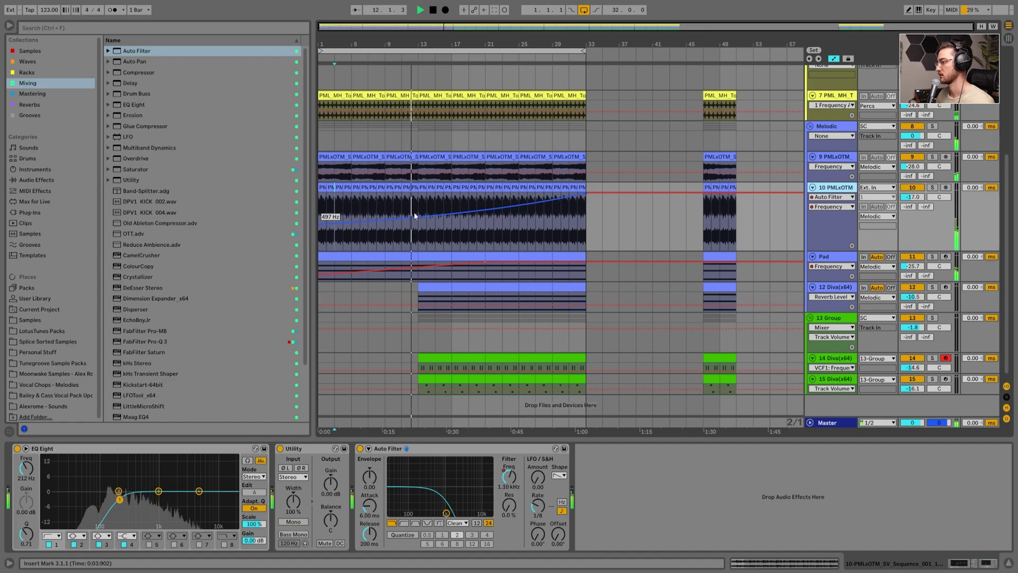
left_click_drag(415, 216, 415, 223)
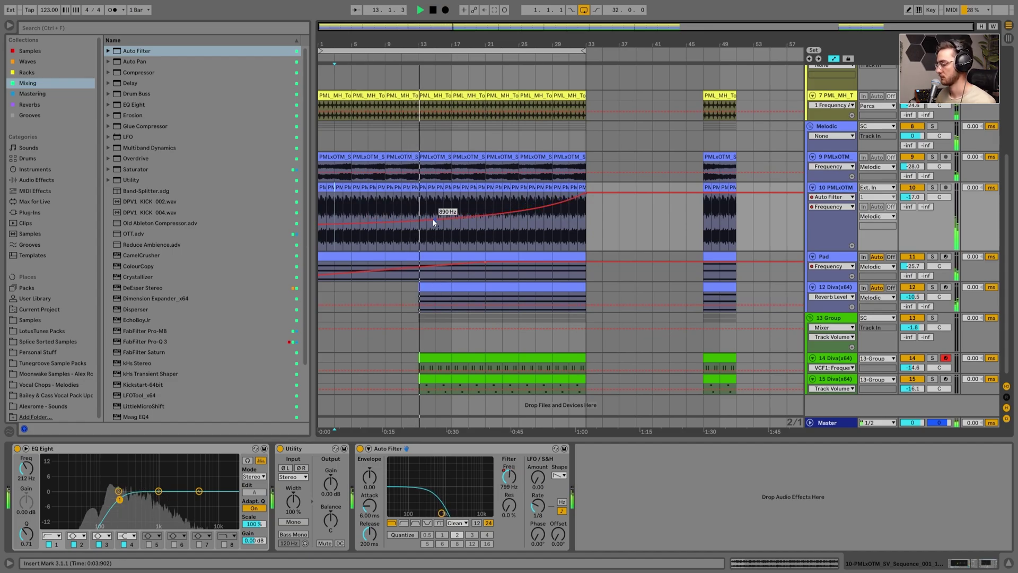
scroll(466, 346, "down", 1)
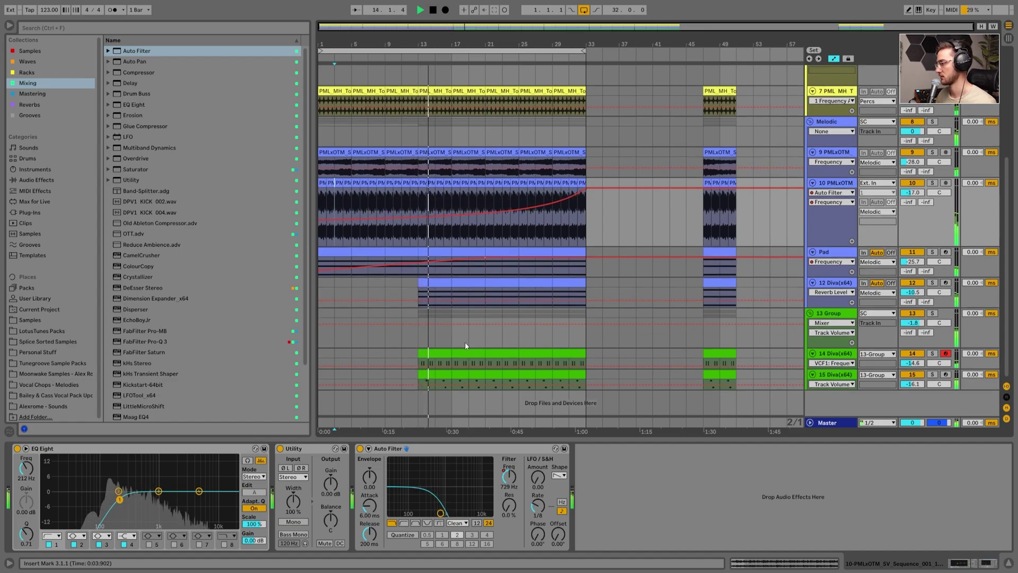
Step: Move the clips of both green bass tracks to start at bar 33 and make the track 12 arp start at bar 17
left_click(472, 358)
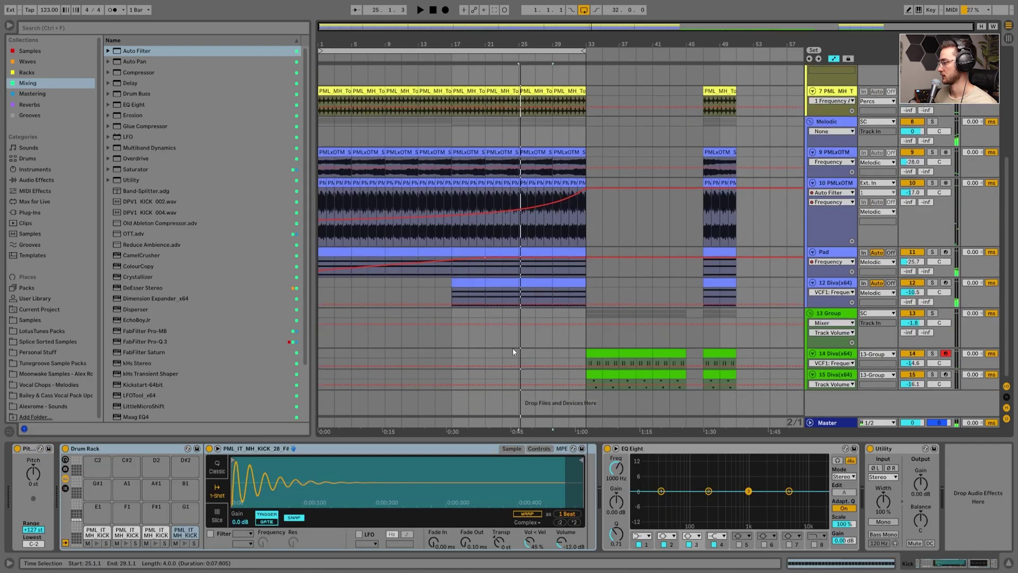
left_click(466, 283)
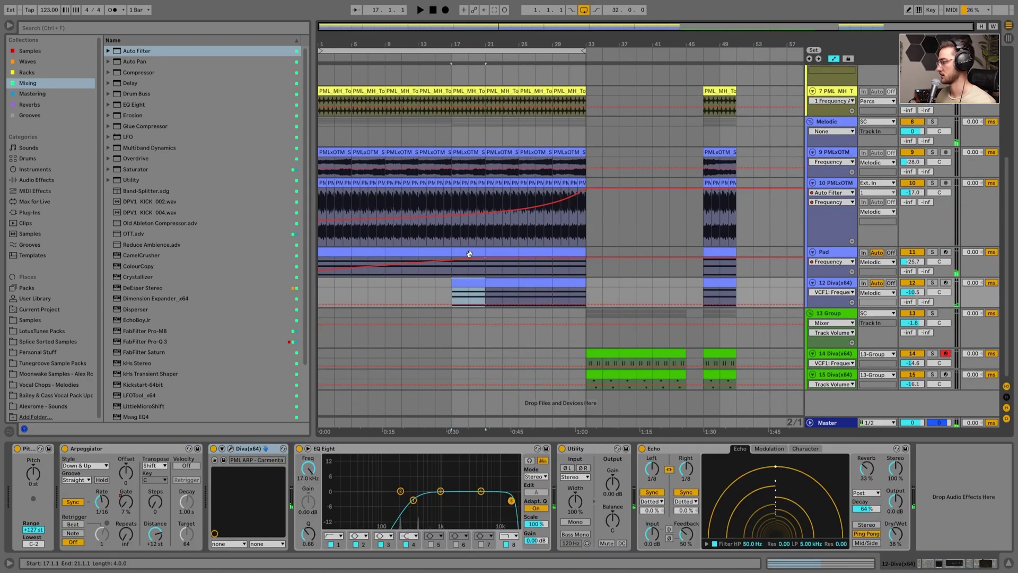
Step: Rename track 12 as Arp and copy the Pad's Auto Filter with its frequency automation to the end of the Arp's chain
left_click(469, 260)
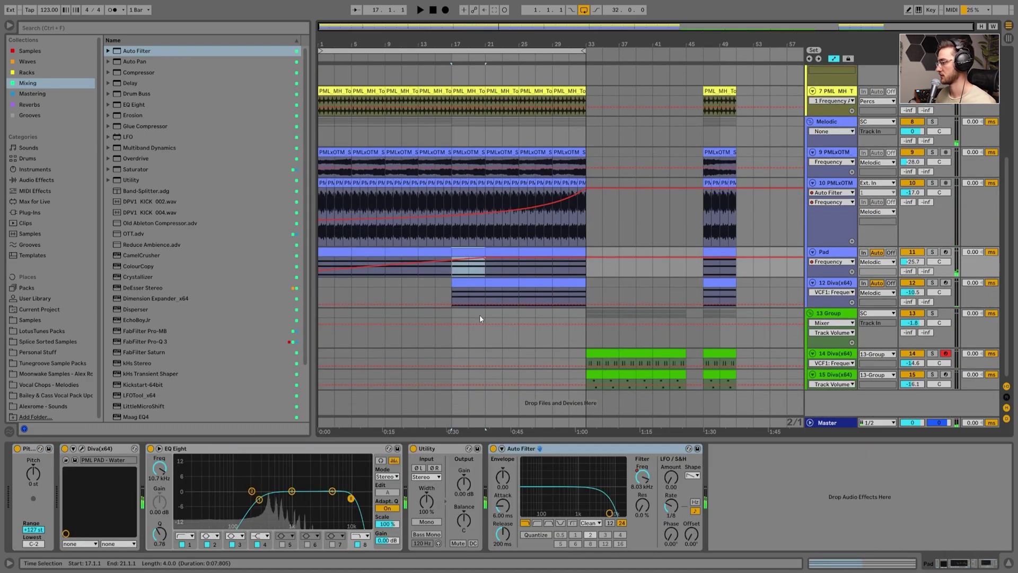
left_click(464, 281)
left_click(827, 252)
double_click(831, 282)
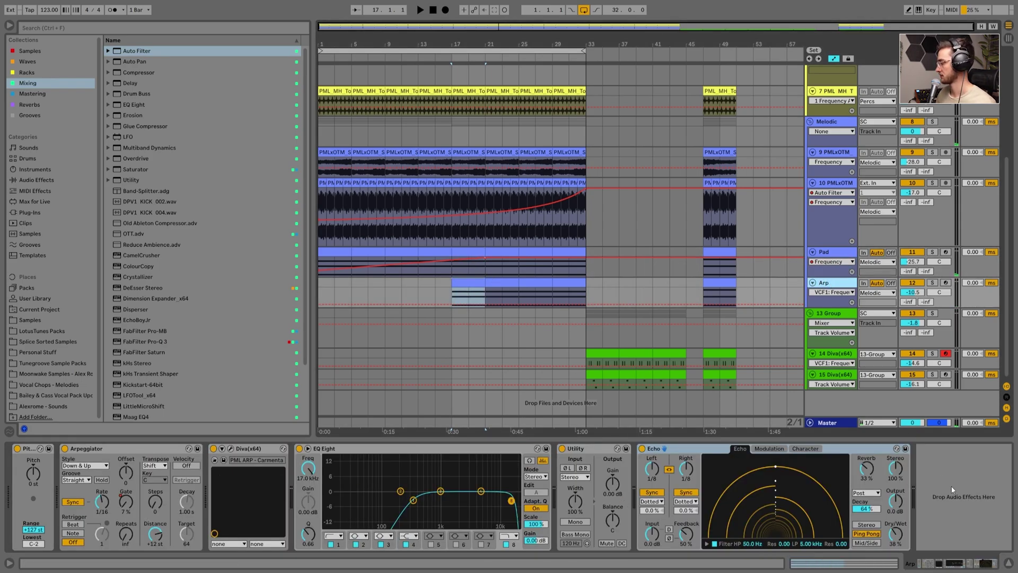
left_click_drag(952, 490, 950, 489)
left_click(894, 476)
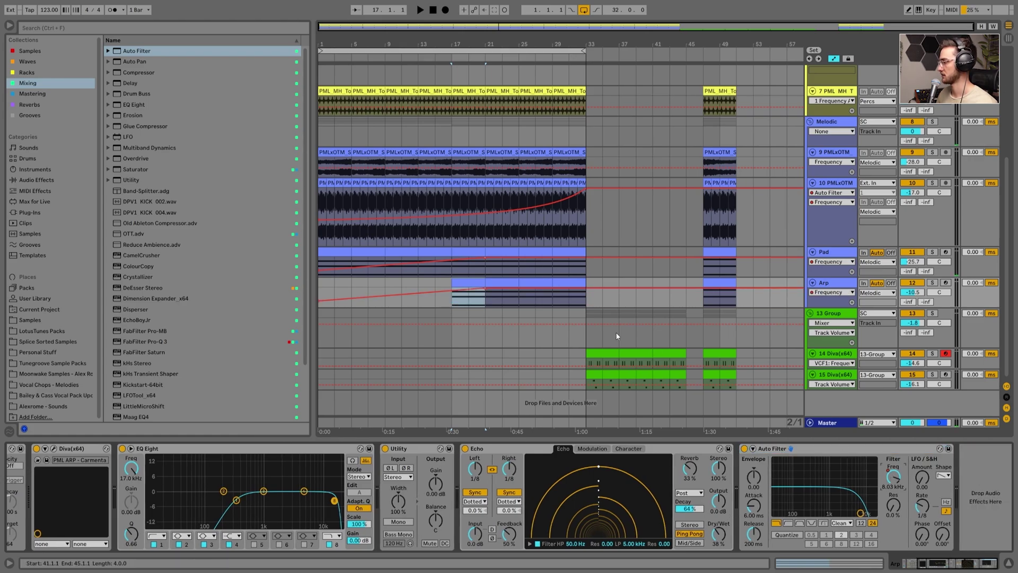
Step: Stretch the Arp's filter rise to reach 19.9 kHz at bar 33, curve it to rise late, and play from bar 17
left_click_drag(485, 288, 586, 288)
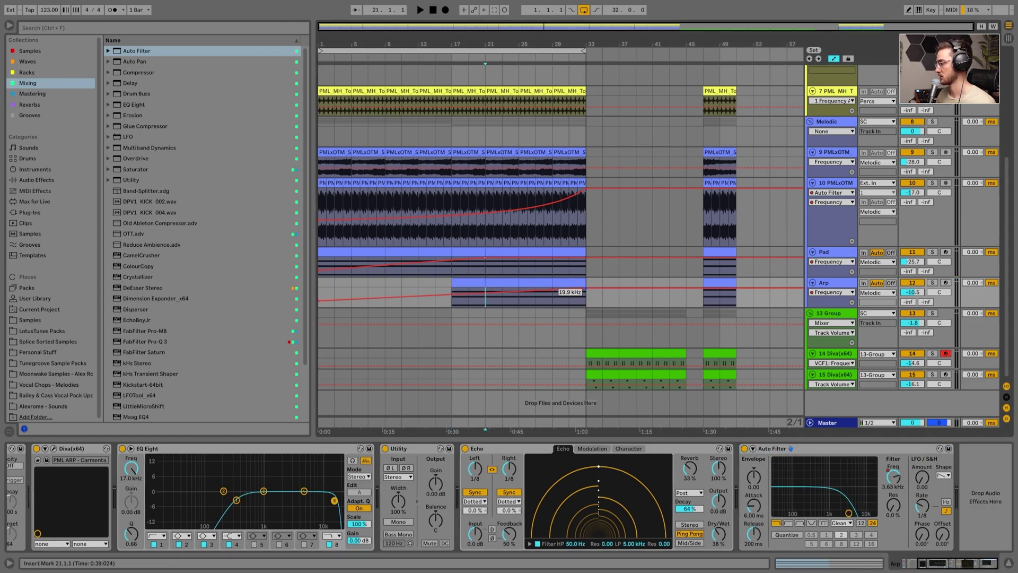
left_click_drag(453, 294, 453, 301)
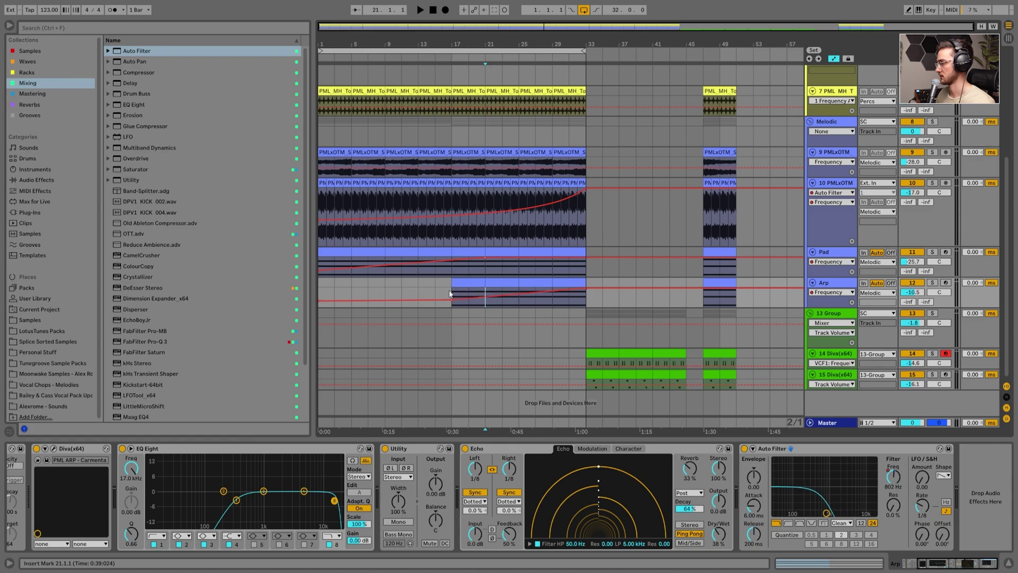
key("space")
Step: Add a locator named Mini Build at bar 25
scroll(509, 318, "up", 1)
scroll(526, 313, "up", 4)
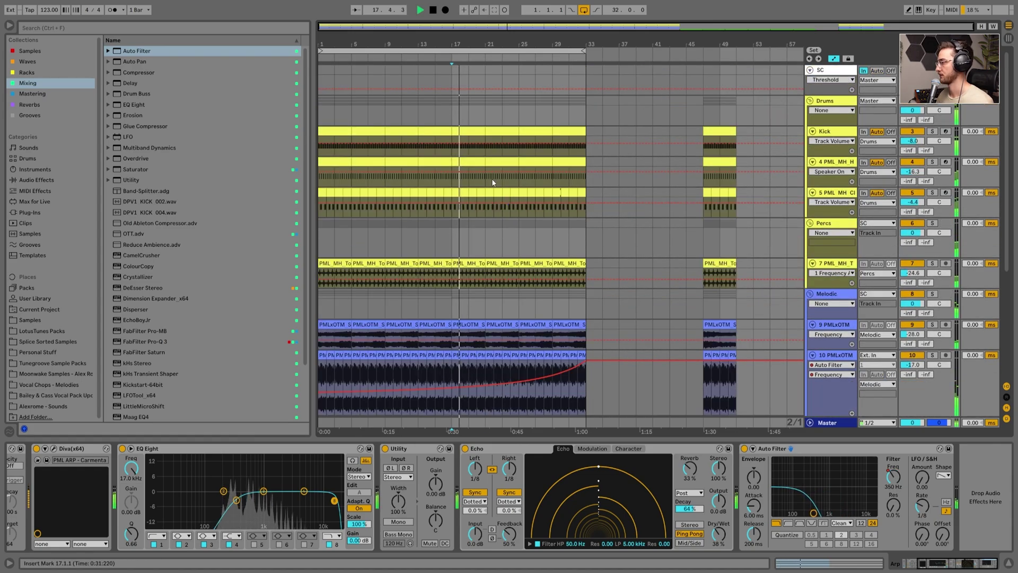
right_click(520, 66)
left_click(533, 87)
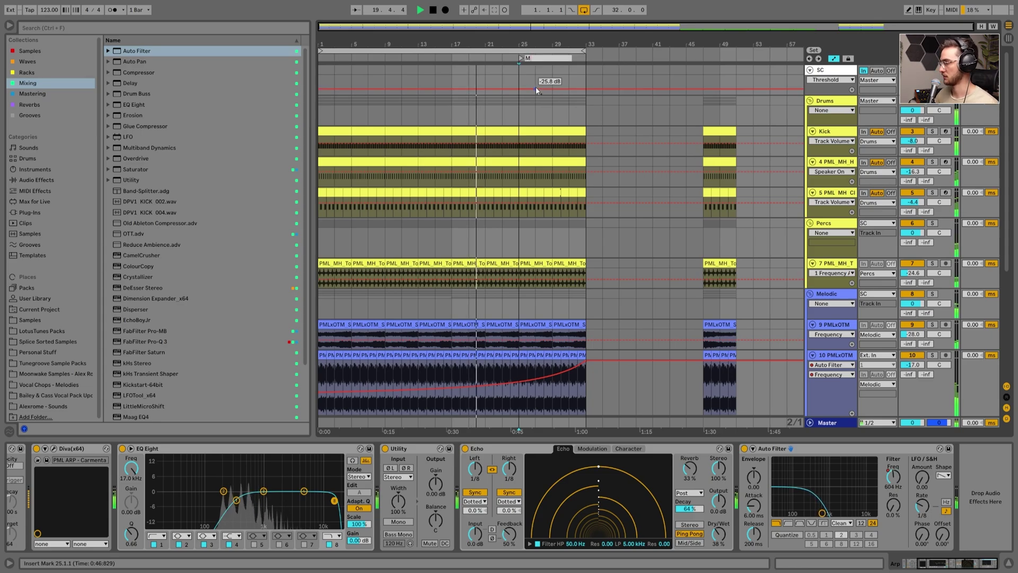
type("Mini Build")
key("Return")
Step: Set band 1 of the Kick's EQ Eight to a low-cut filter at 199 Hz
scroll(526, 55, "up", 3)
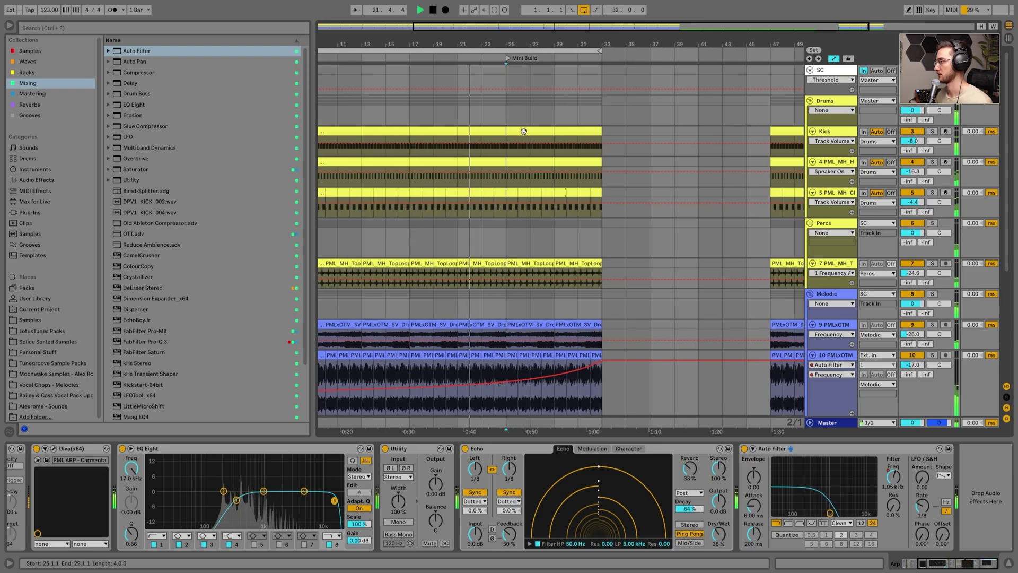
left_click_drag(524, 141, 557, 140)
left_click(641, 536)
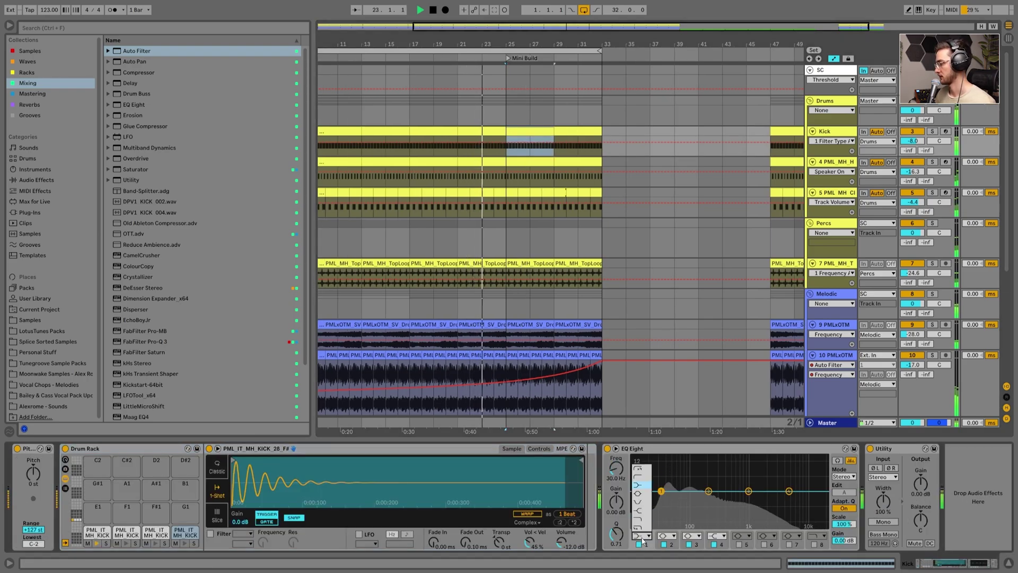
left_click(642, 478)
left_click_drag(616, 469, 615, 446)
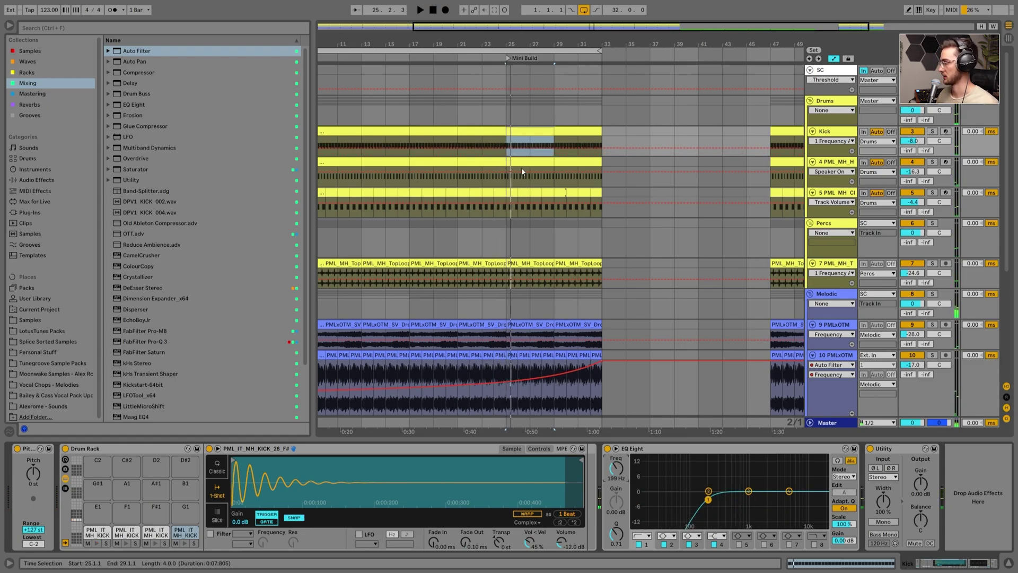
Step: Automate the Kick's EQ Eight device activator to stay off until bar 25 and switch on from there
left_click(530, 145)
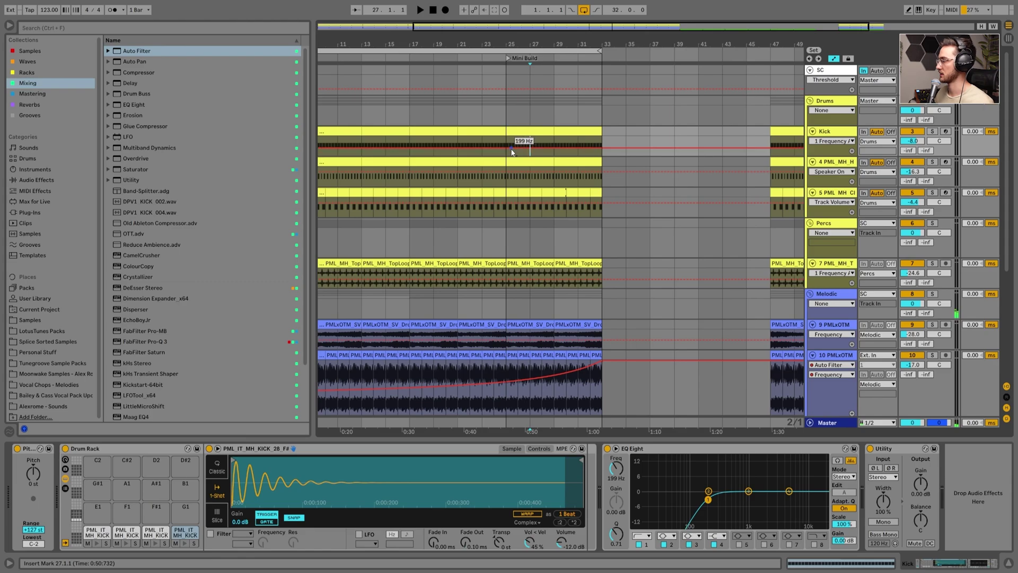
right_click(608, 449)
left_click(631, 453)
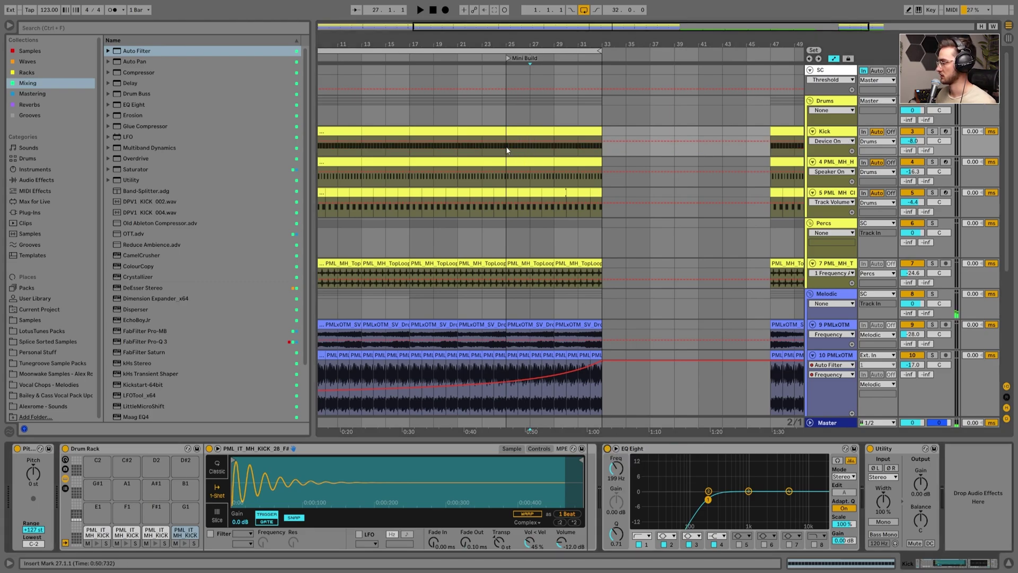
left_click(508, 128)
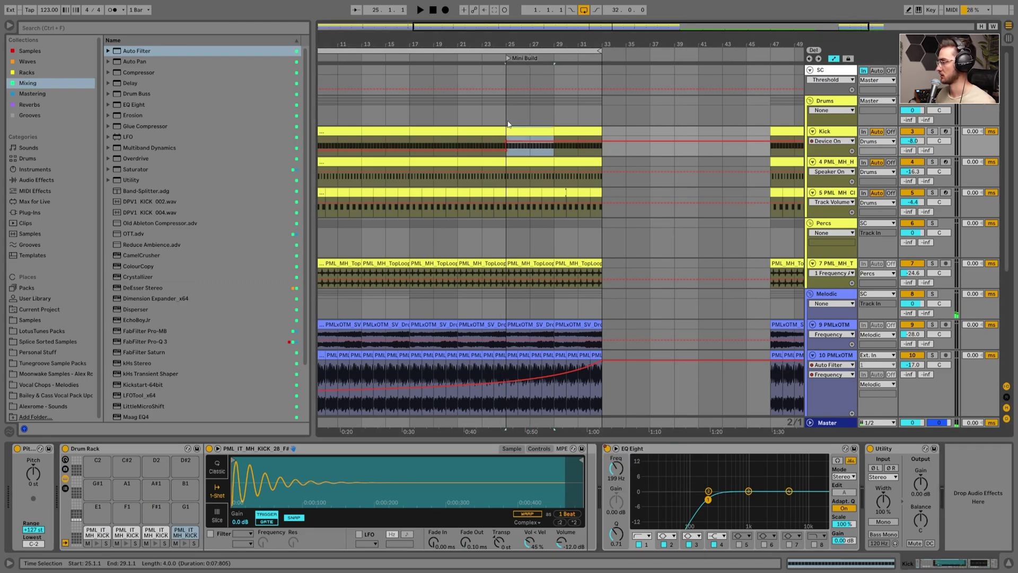
left_click(508, 100)
Step: Play the arrangement from the Mini Build locator and check how the Arp sounds in that section
key("space")
scroll(477, 91, "down", 2)
scroll(466, 212, "down", 5)
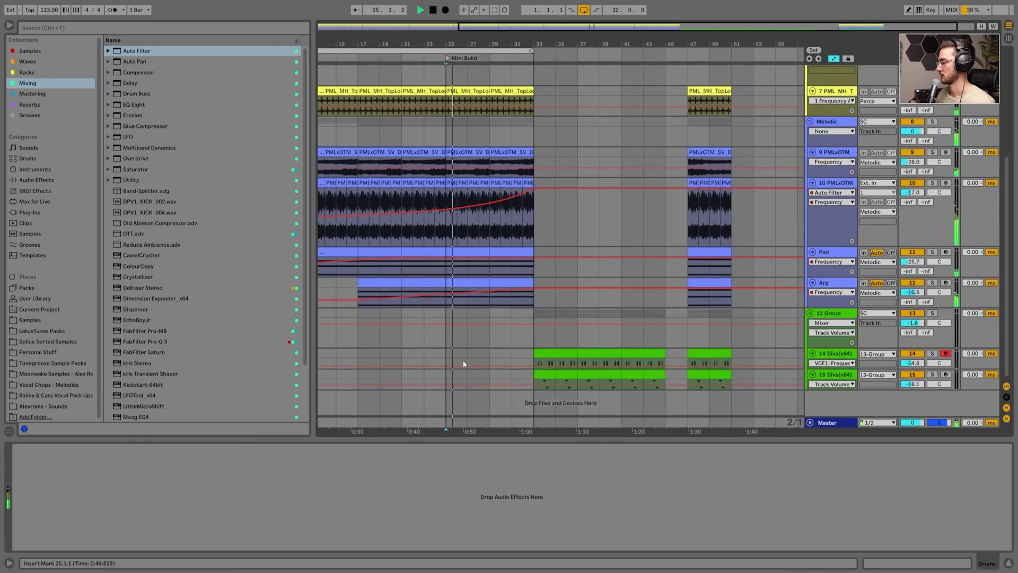
left_click(461, 303)
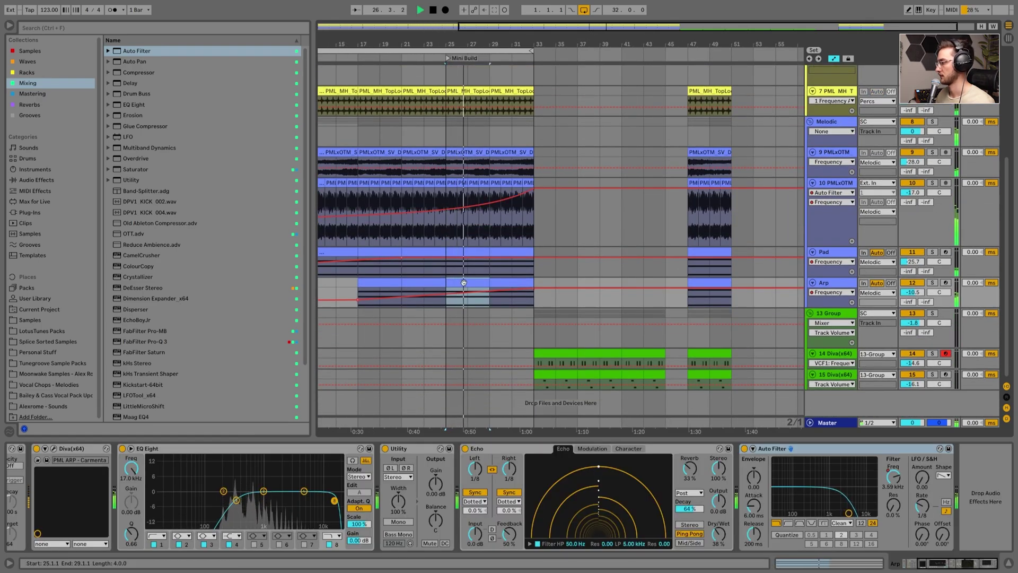
key("space")
left_click(494, 283)
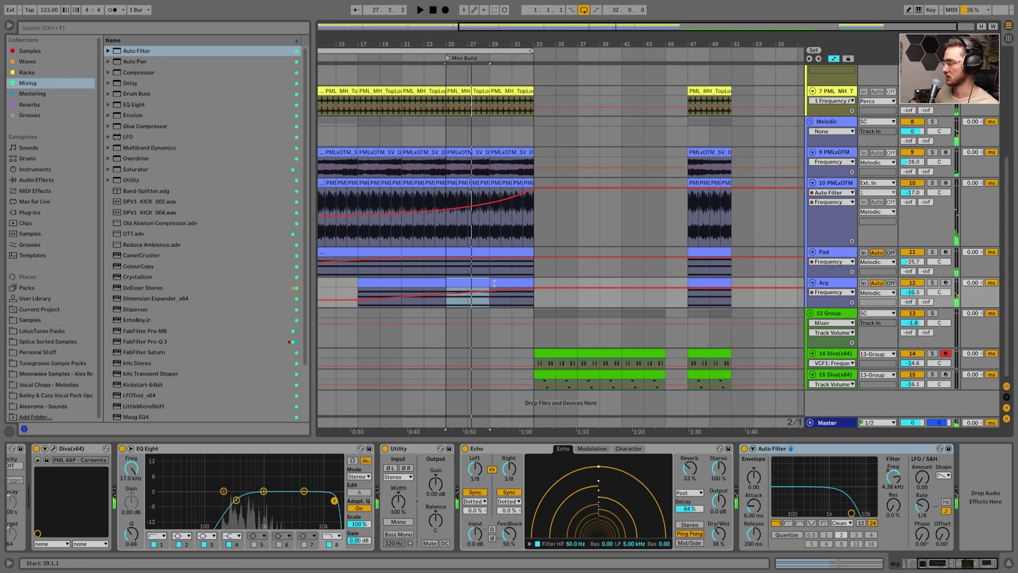
key("space")
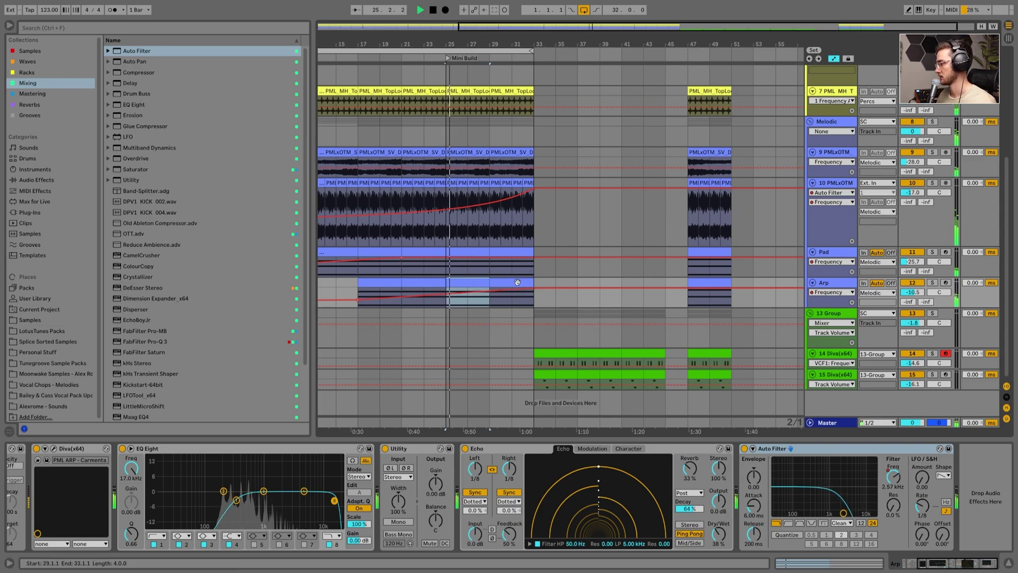
Step: Duplicate bars 25 to 33 of the melodic tracks, from track 9 to the Arp, so they run until bar 41
left_click(515, 292)
scroll(514, 291, "up", 2)
scroll(511, 280, "up", 2)
scroll(477, 260, "down", 2)
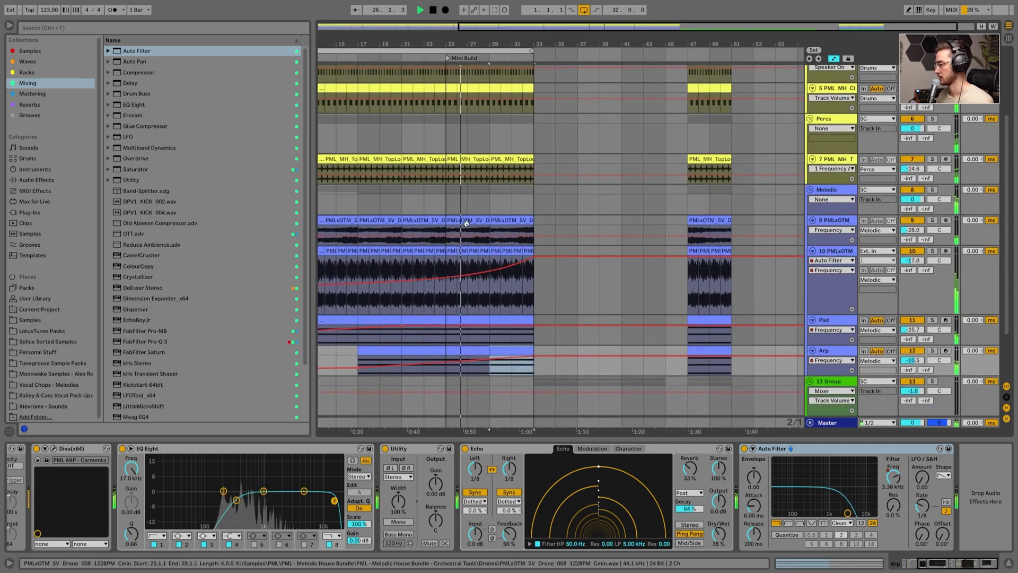
left_click(467, 222, "shift")
key("ctrl+d")
scroll(548, 297, "down", 3)
left_click(546, 312)
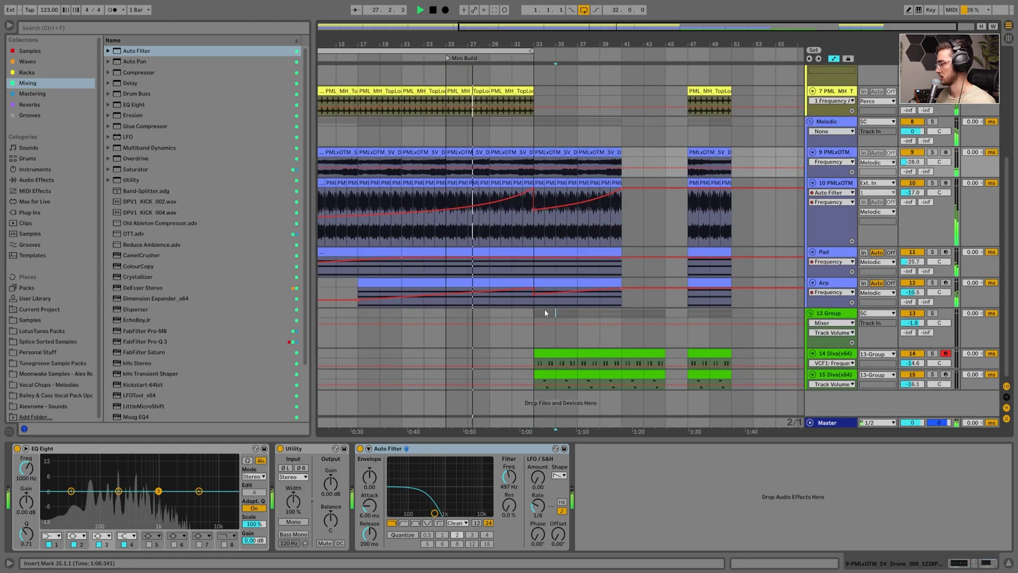
Step: Duplicate bars 25 to 33 of the drum and percussion tracks, from the Kick to the top loop, up to bar 41
scroll(525, 233, "up", 6)
left_click(525, 227)
left_click(464, 234)
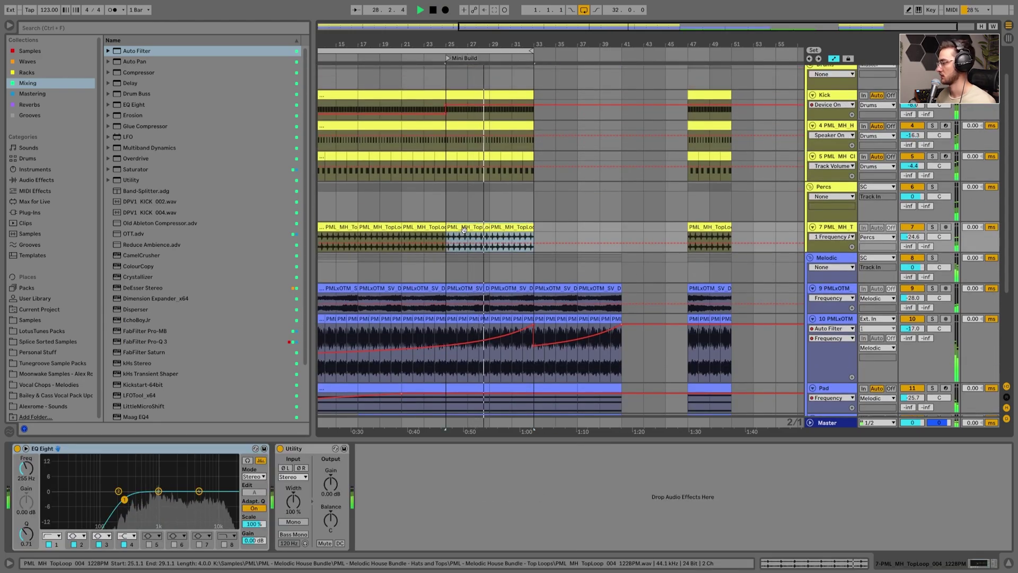
scroll(461, 212, "up", 2)
left_click(460, 131, "shift")
key("ctrl+d")
Step: Stop playback and add an Auto Filter from the Mixing collection to the track 7 top loop
left_click(496, 277)
key("space")
double_click(136, 51)
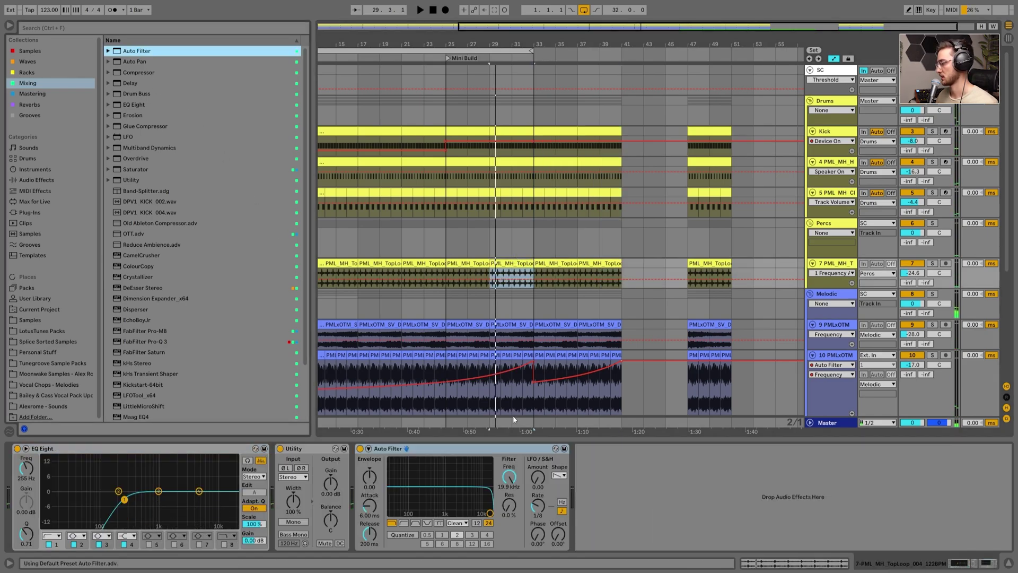
Step: Automate the top loop's Auto Filter frequency to fall from 19.9 kHz at bar 25 until bar 33 and jump back to 19.9 kHz there
left_click(468, 293)
left_click(512, 275)
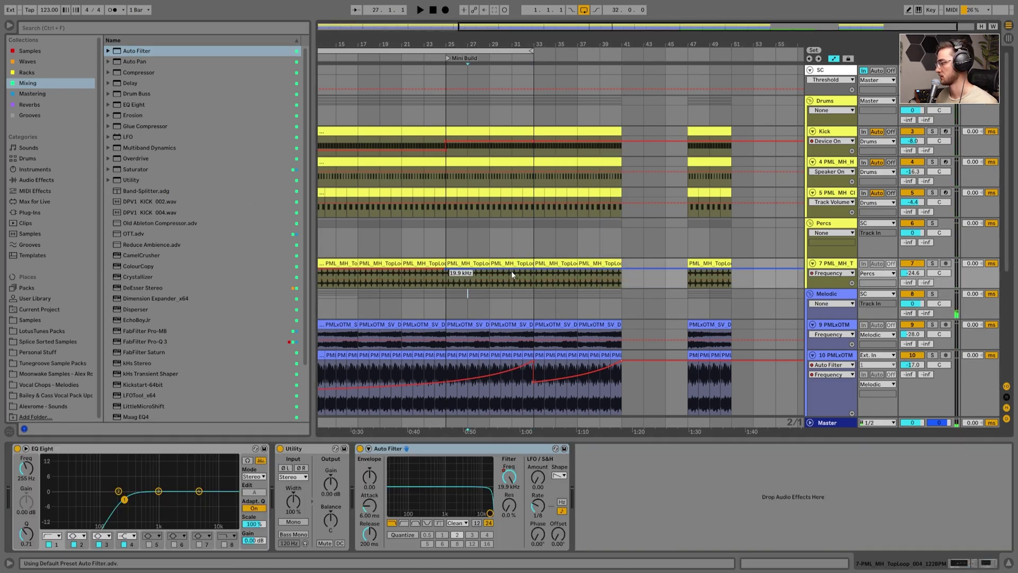
left_click_drag(533, 272, 545, 286)
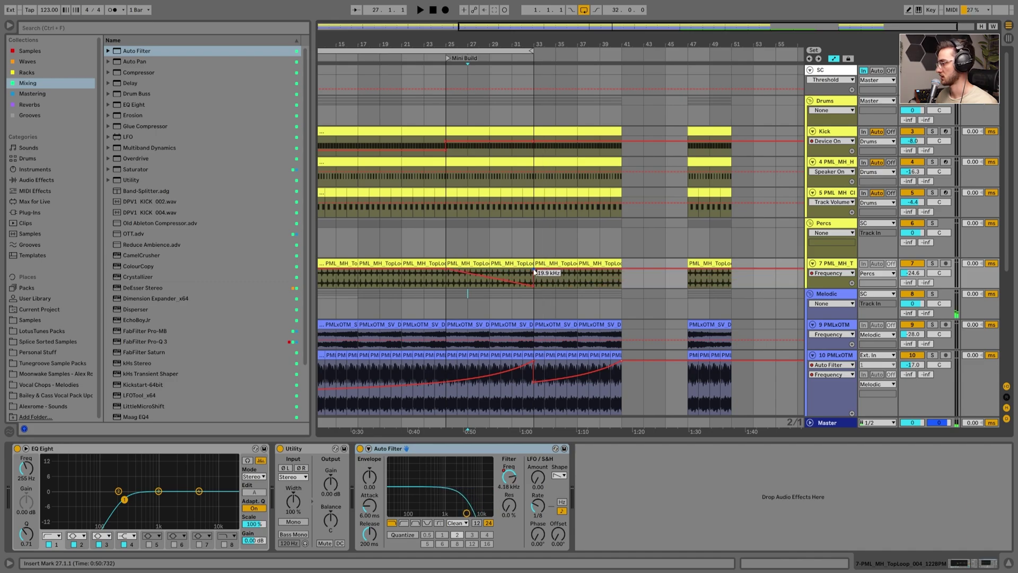
left_click(534, 271)
Step: Extend the arrangement loop to 42 bars and add a locator named Release at bar 33
left_click_drag(531, 49, 644, 65)
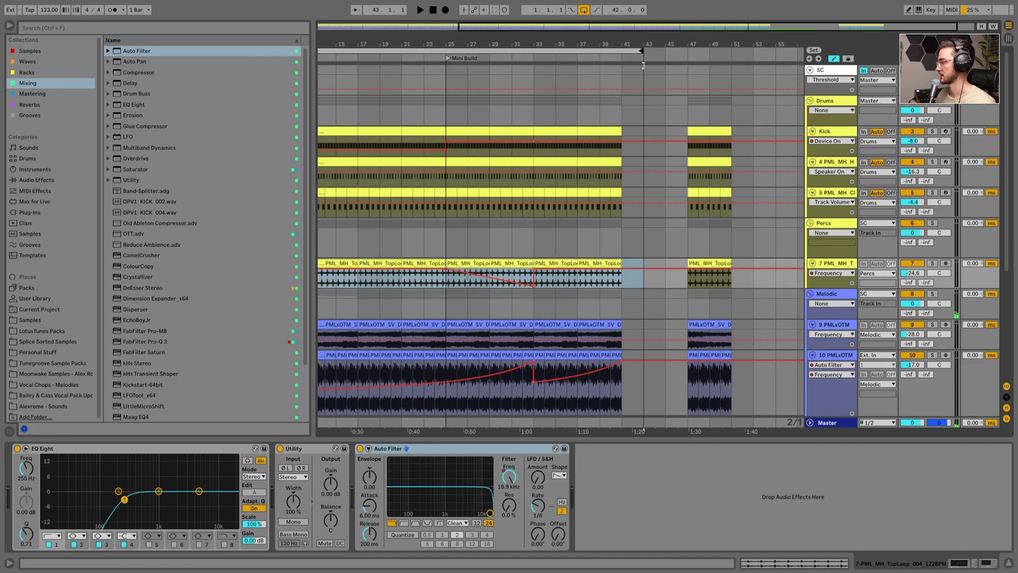
right_click(533, 58)
left_click(551, 89)
type("Release")
key("Return")
Step: Play the arrangement from bar 27 and remove the repeated filter rise after bar 33 on track 10
left_click_drag(537, 45, 557, 69)
left_click(501, 112)
scroll(535, 231, "down", 3)
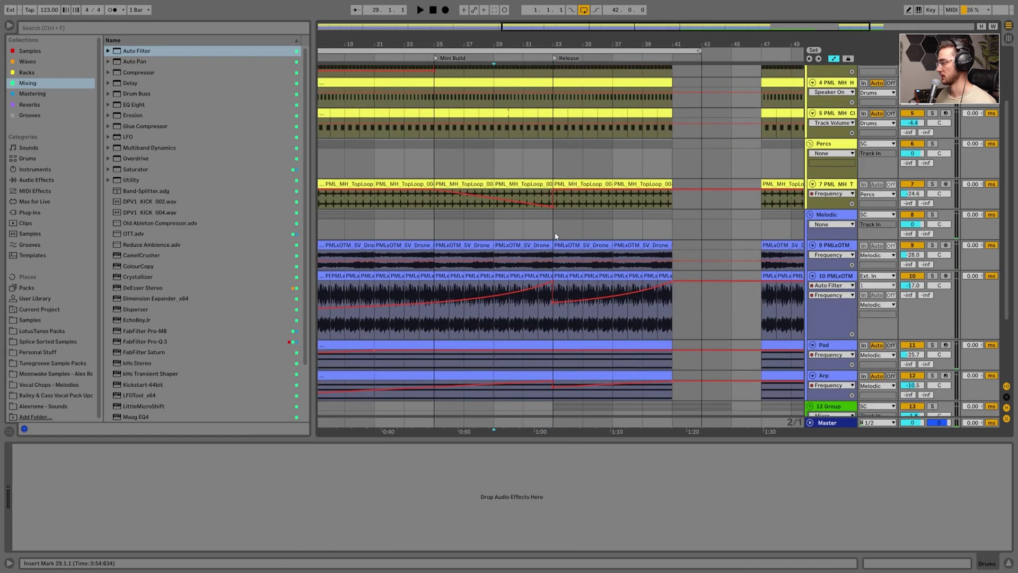
left_click(455, 158)
scroll(504, 212, "down", 2)
key("space")
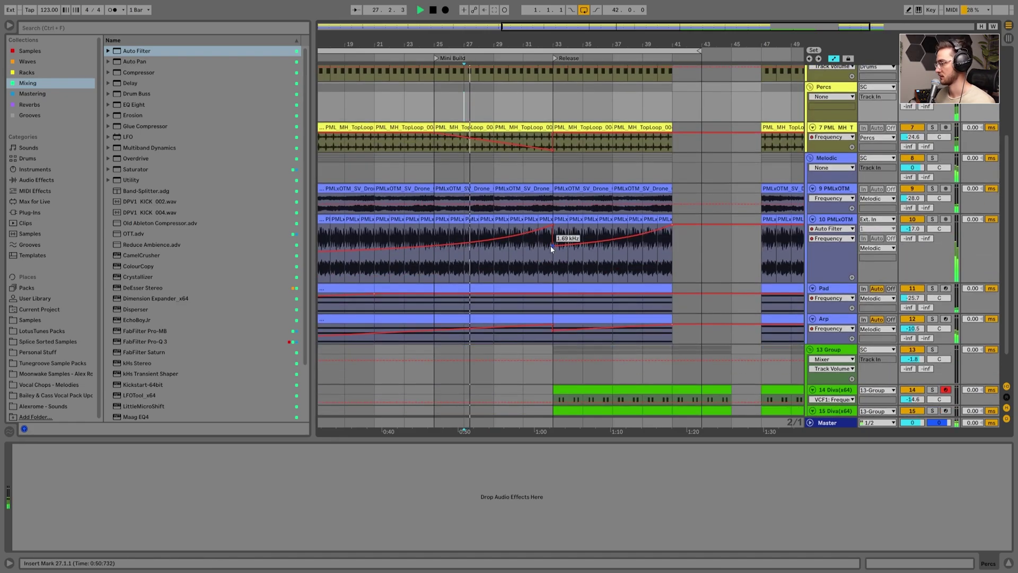
left_click(549, 245)
scroll(504, 207, "up", 2)
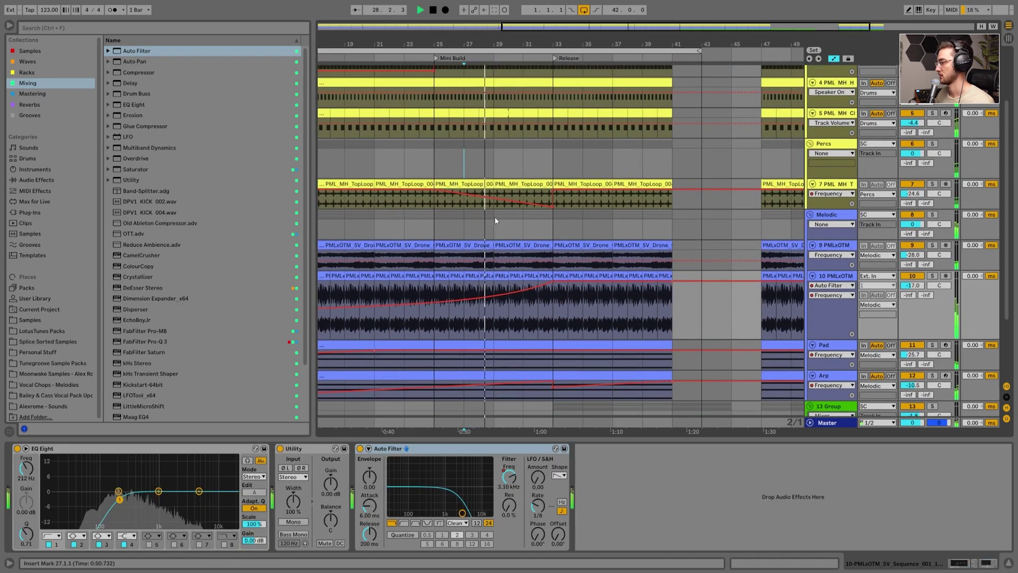
Step: Stop playback and bend the track 7 top loop's filter fall between bars 25 and 33 so it drops more steeply near the end
key("space")
left_click_drag(514, 200, 514, 191)
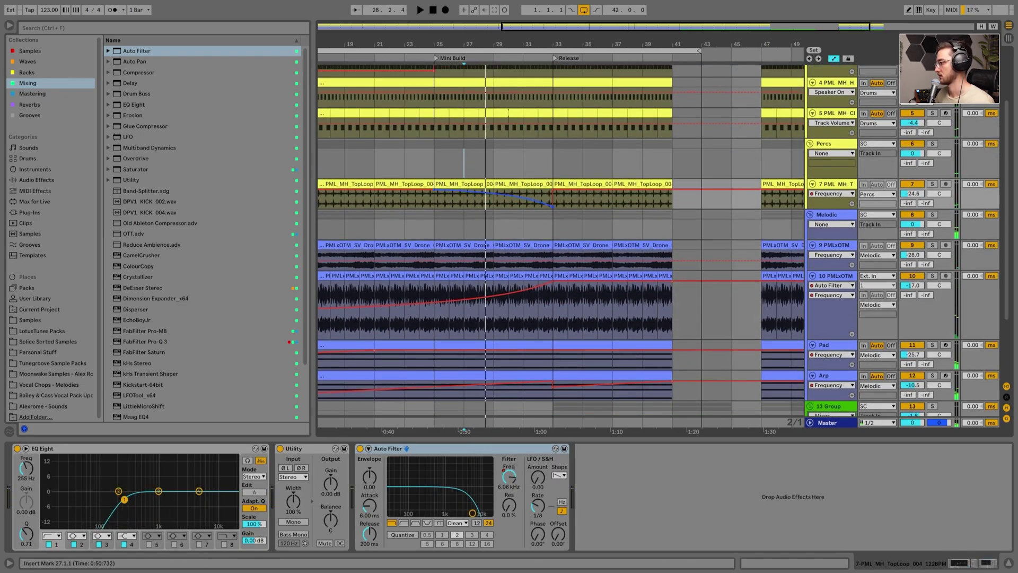
left_click(510, 171)
scroll(499, 253, "down", 3)
Step: Play from bar 29 into the Release and switch the kick's Device On automation off from bar 33
key("space")
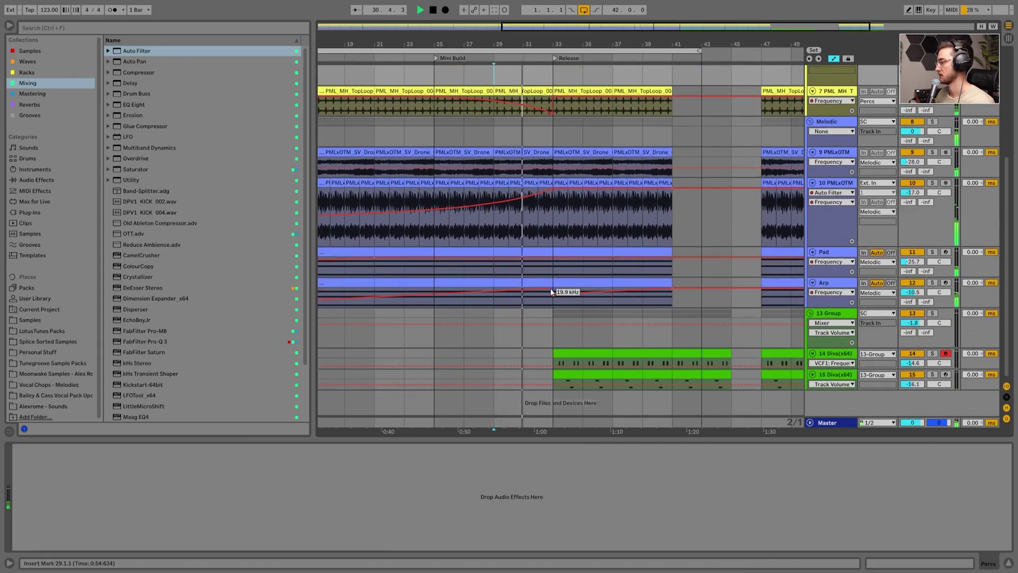
left_click(555, 298)
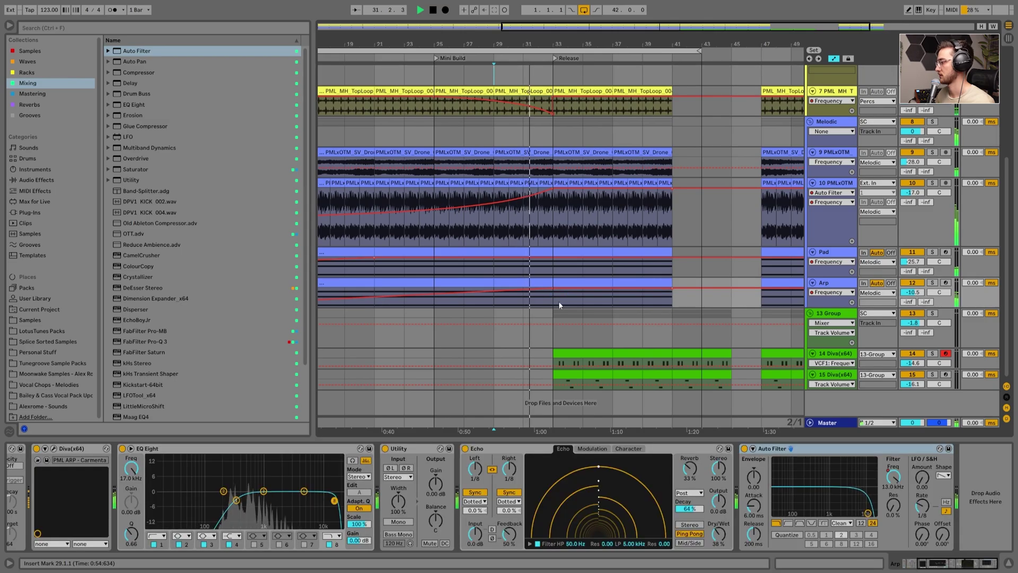
left_click(553, 334)
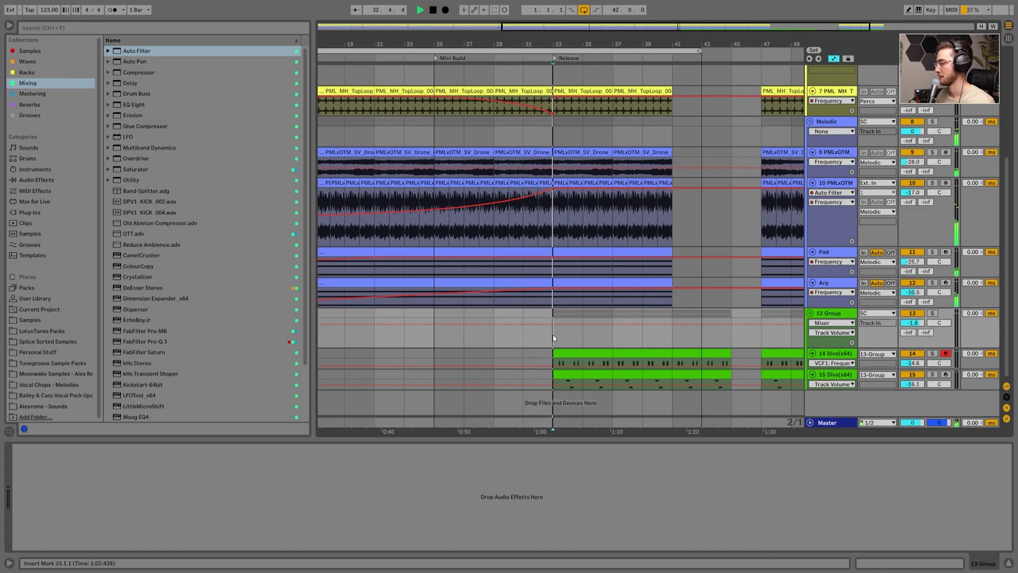
key("space")
scroll(584, 233, "up", 6)
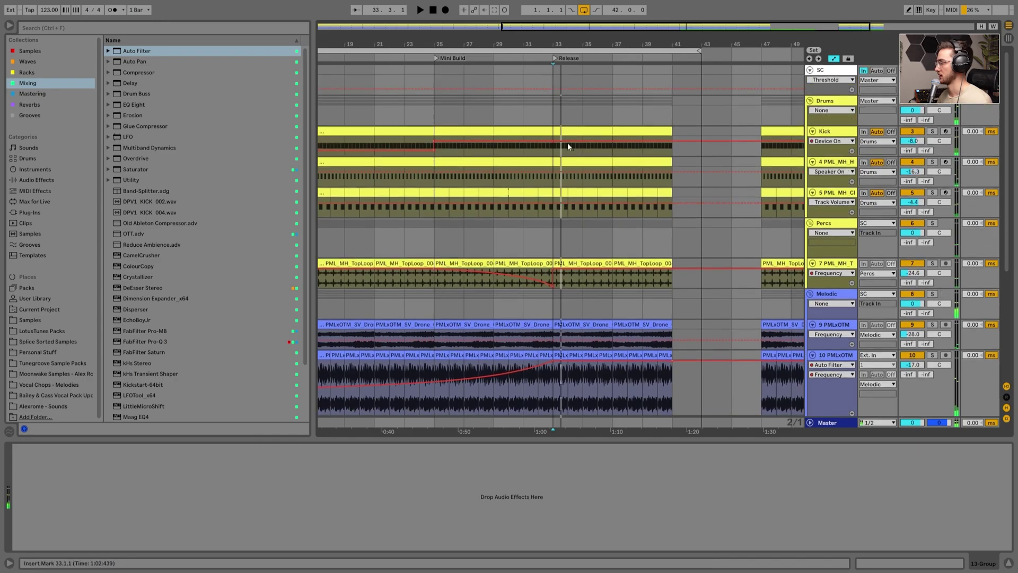
left_click(560, 141)
Step: Set the arrangement grid to 1 bar and delete the kick between bars 32 and 33
left_click(537, 92)
right_click(538, 90)
left_click(536, 116)
left_click(537, 116)
left_click(539, 92)
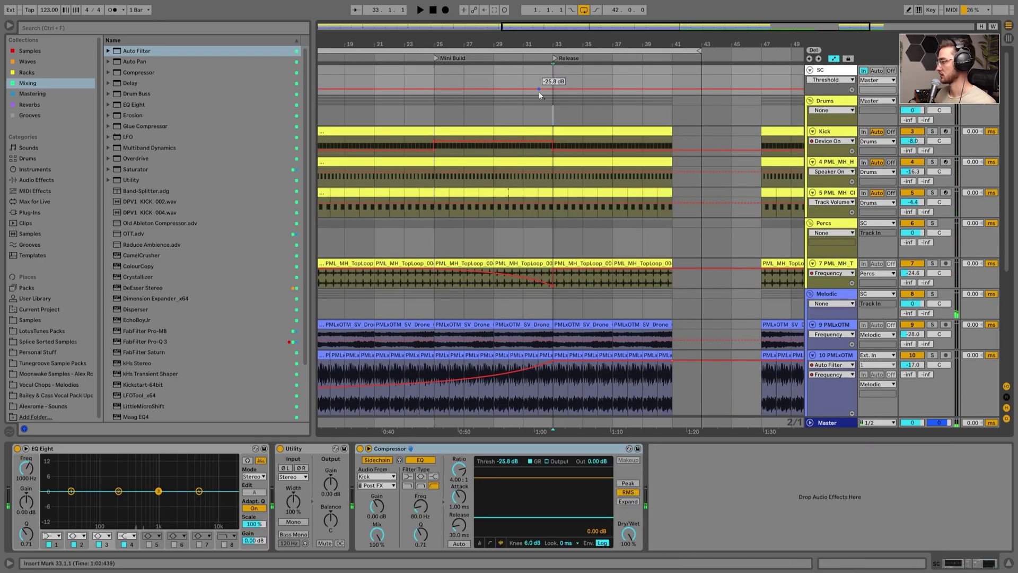
right_click(539, 110)
left_click(636, 183)
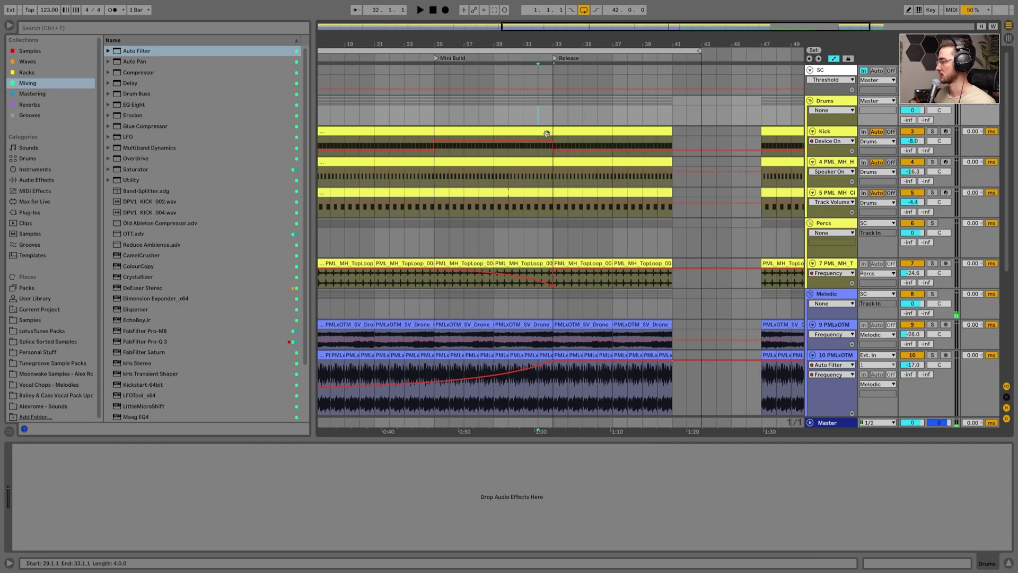
left_click_drag(540, 144, 552, 144)
key("Delete")
Step: Enlarge the track 9 drone lane and automate its Auto Filter frequency to rise from bar 25 to about 2.83 kHz at bar 33
left_click(511, 114)
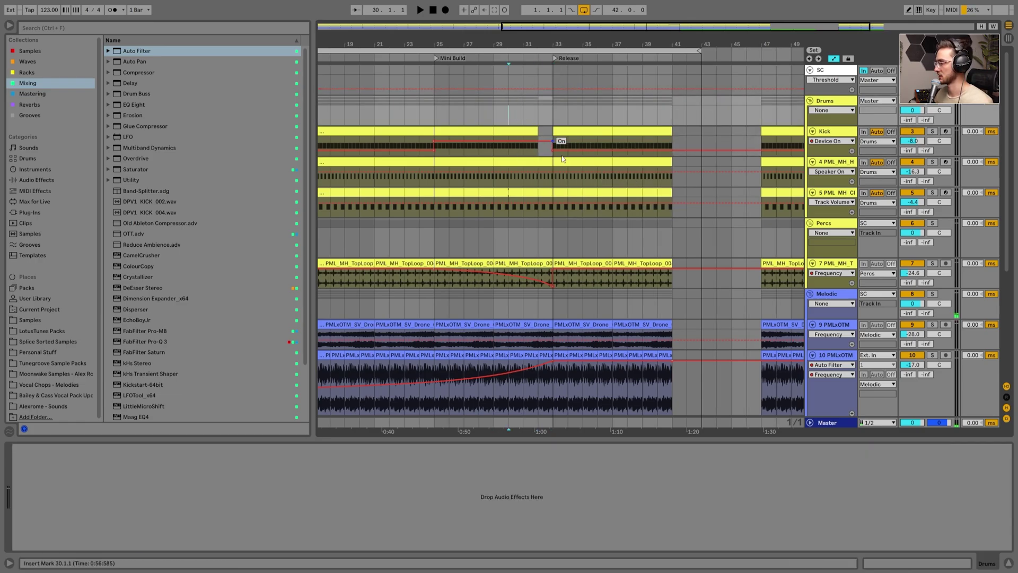
scroll(559, 175, "down", 2)
key("space")
scroll(549, 287, "down", 2)
left_click(541, 255)
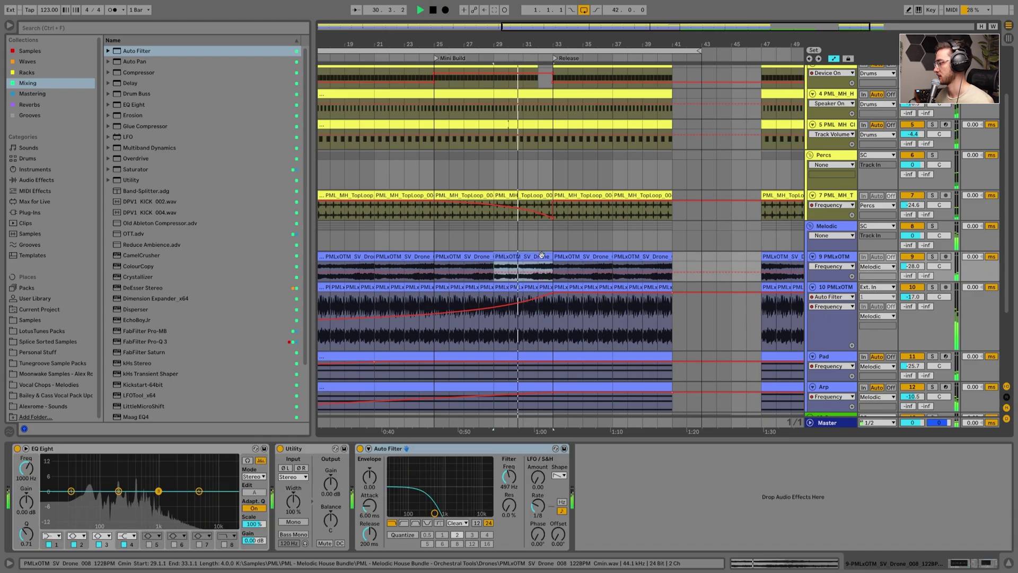
scroll(541, 256, "down", 1)
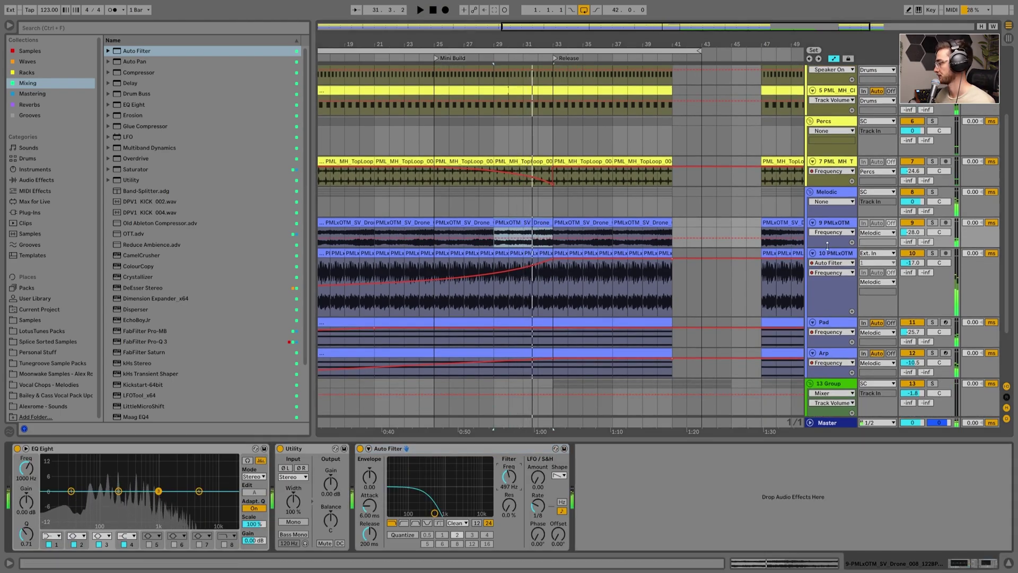
left_click_drag(828, 245, 827, 276)
key("space")
left_click_drag(551, 257, 568, 242)
Step: Play from bar 30 to check the drone's filter rise into the Release section
left_click(502, 230)
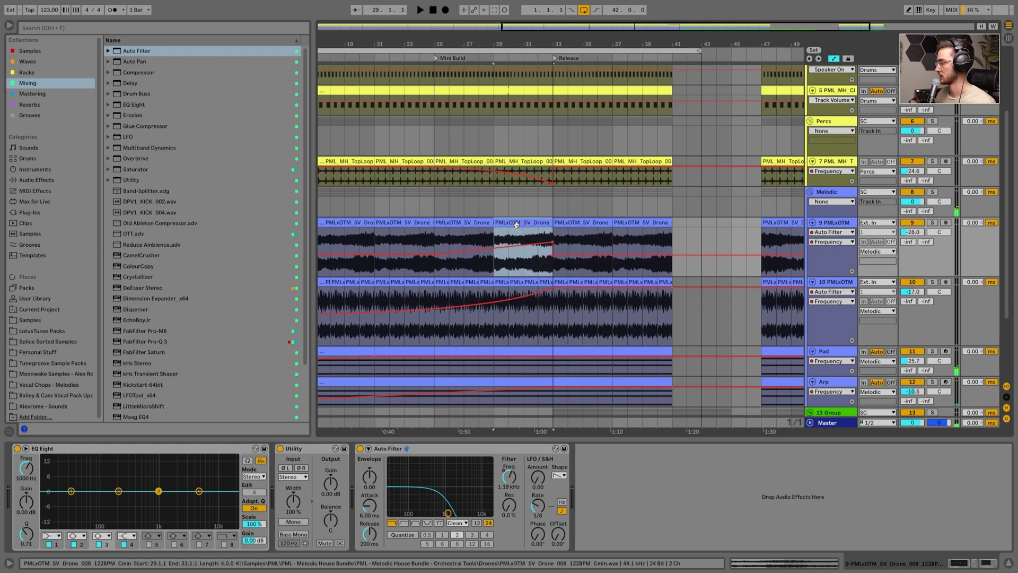
left_click(504, 234)
key("space")
scroll(504, 233, "down", 1)
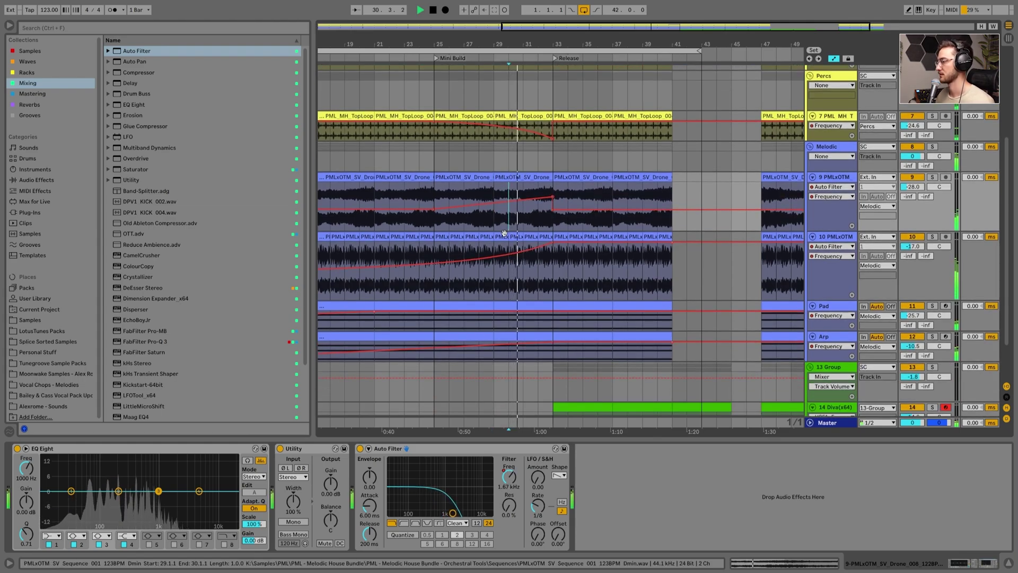
scroll(539, 276, "down", 1)
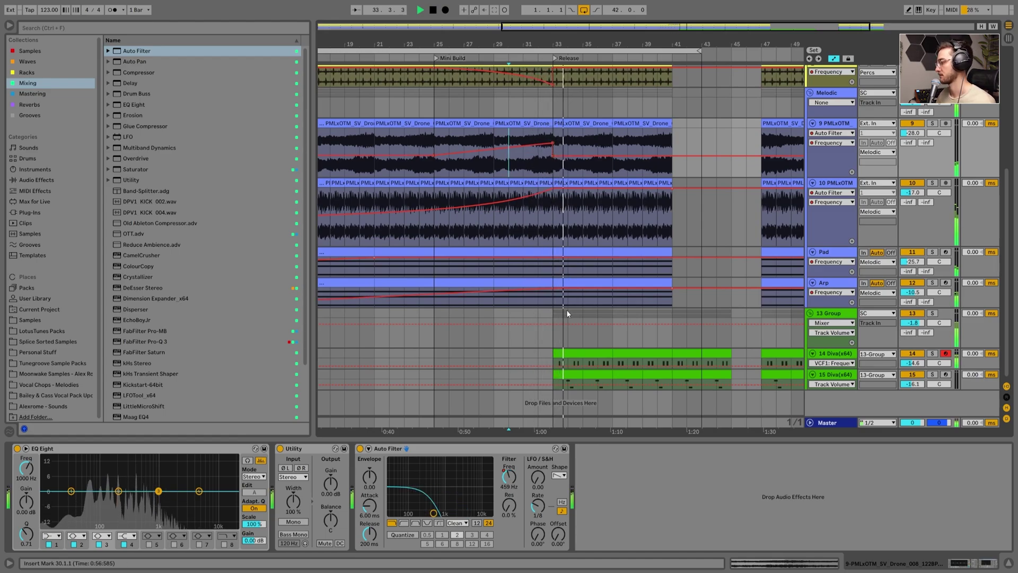
left_click(518, 266)
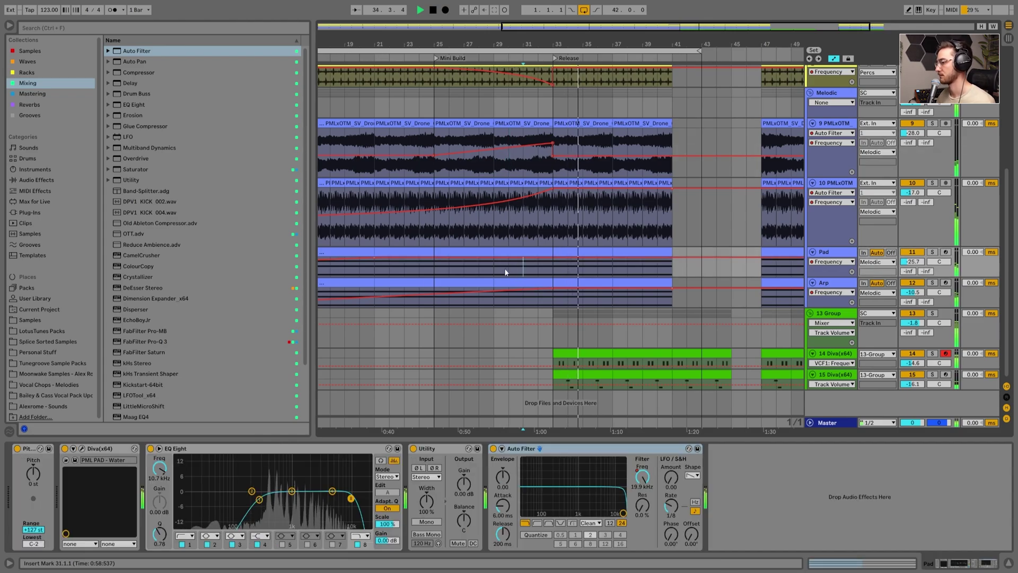
left_click(518, 265)
scroll(517, 223, "up", 5)
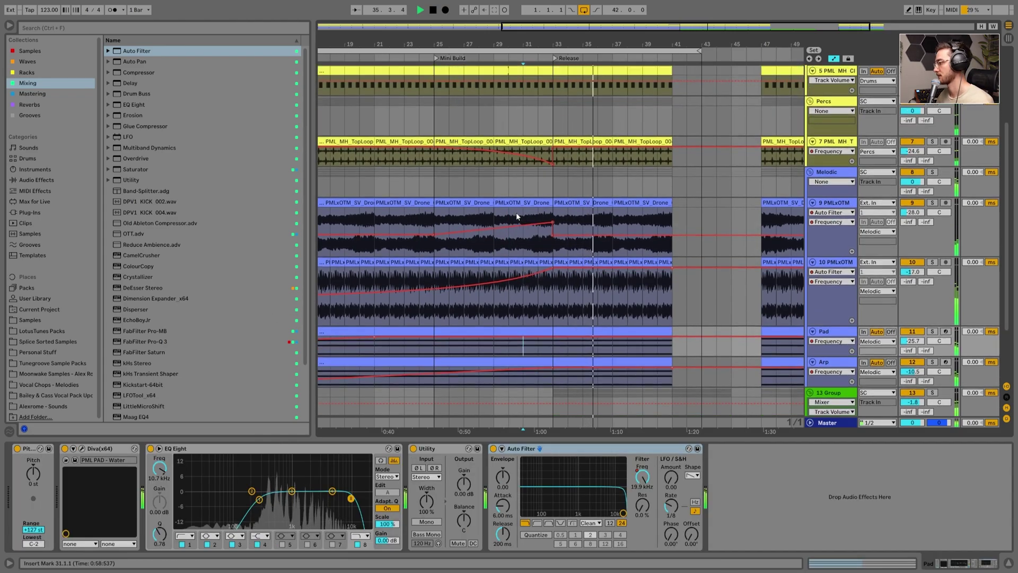
key("space")
Step: Copy the top loop's automated Auto Filter to the track 5 clap loop and the track 4 hat loop
left_click(491, 231)
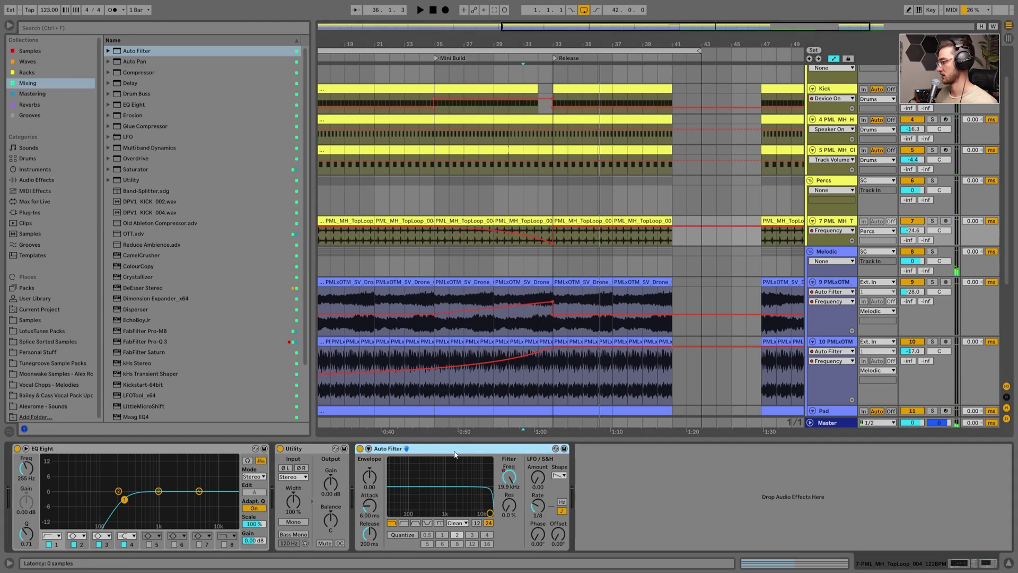
scroll(517, 253, "up", 2)
left_click(832, 192)
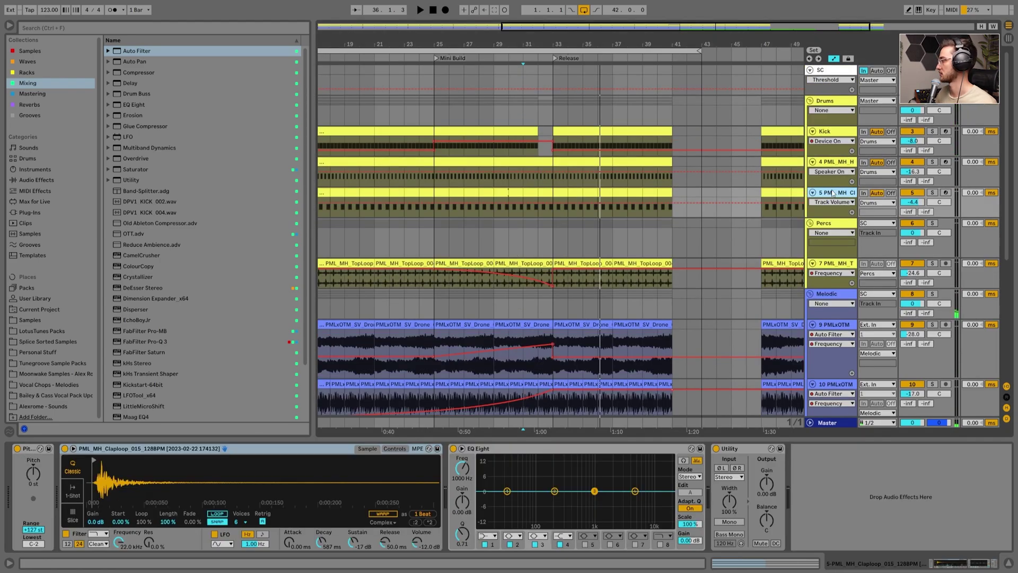
left_click(837, 470)
key("ctrl+v")
left_click(524, 175)
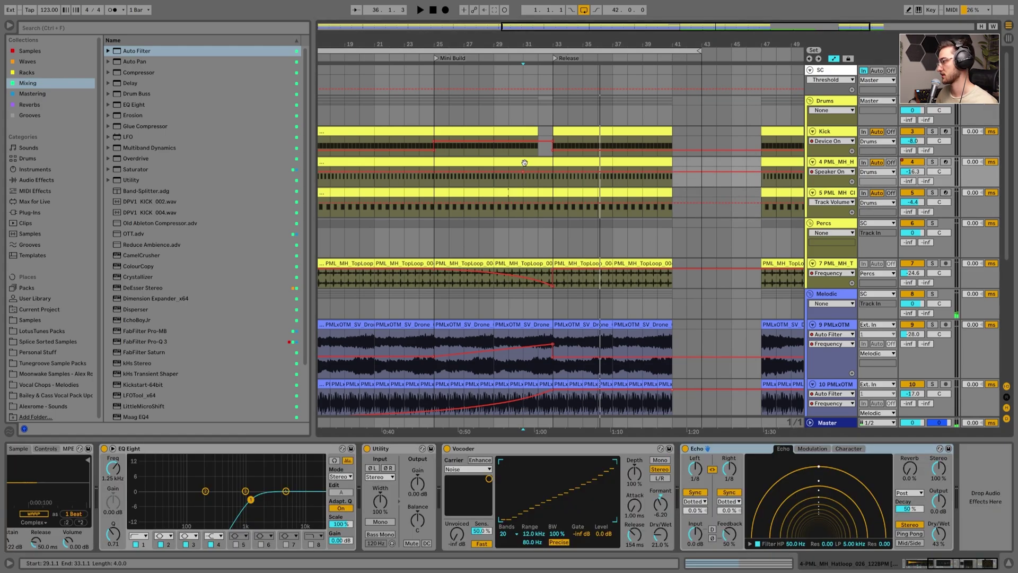
left_click_drag(524, 173, 554, 177)
key("ctrl+v")
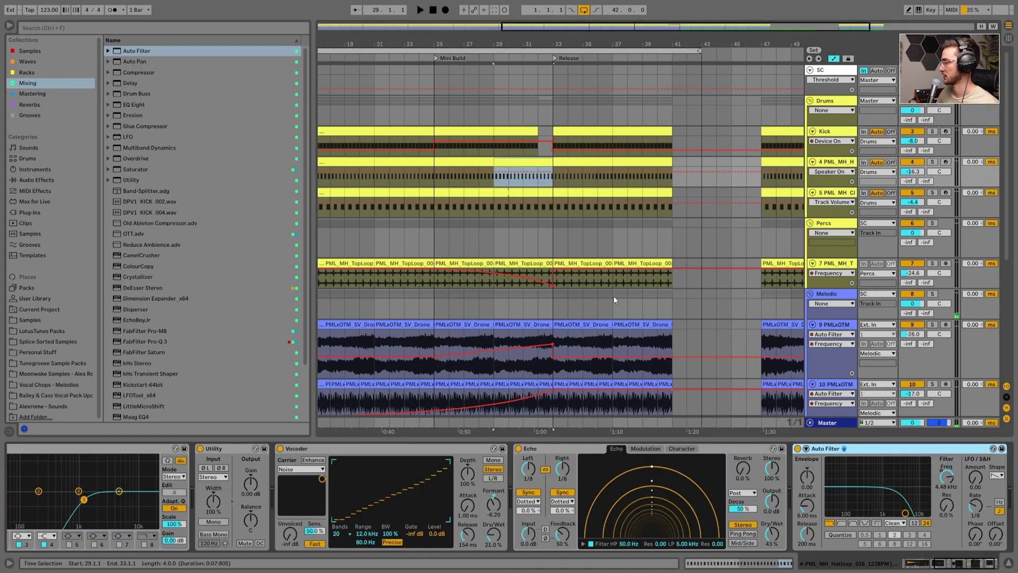
key("Left")
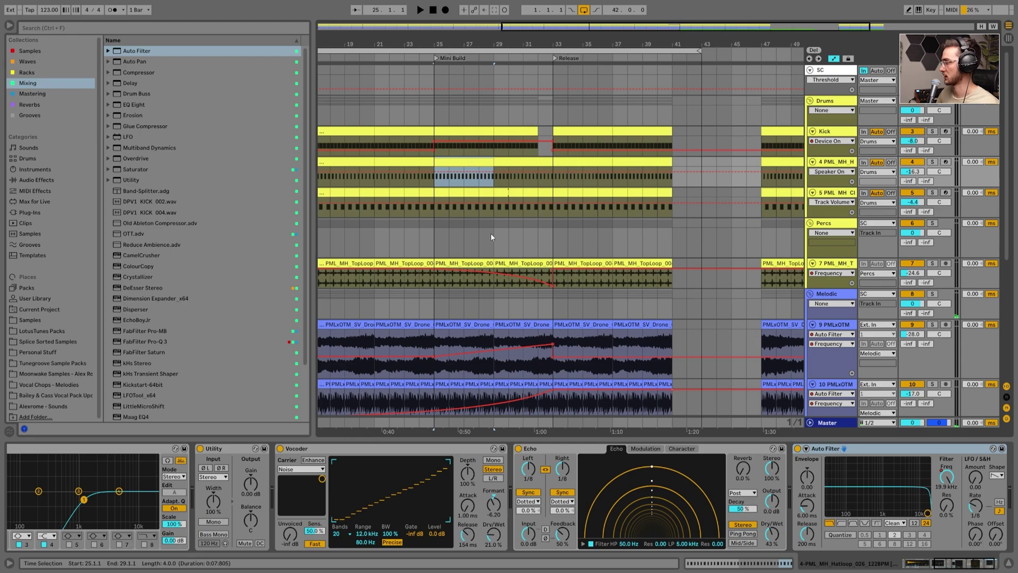
Step: Play the Mini Build from bar 25 and check the filter sweeps on the clap loop and the melodic tracks
left_click(430, 229)
scroll(606, 182, "down", 2)
scroll(606, 182, "down", 3)
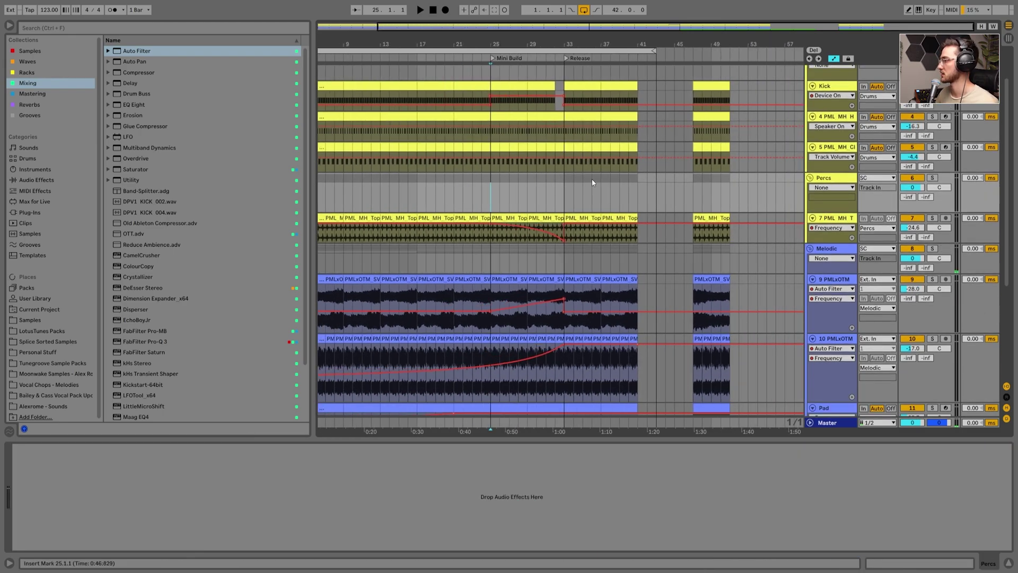
scroll(602, 218, "down", 5)
scroll(602, 218, "up", 6)
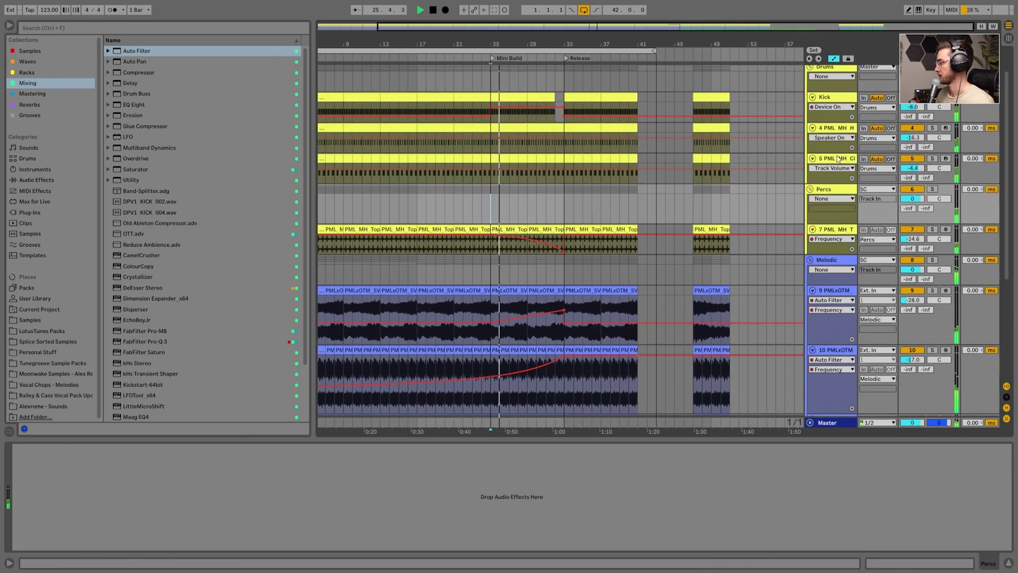
left_click(837, 158)
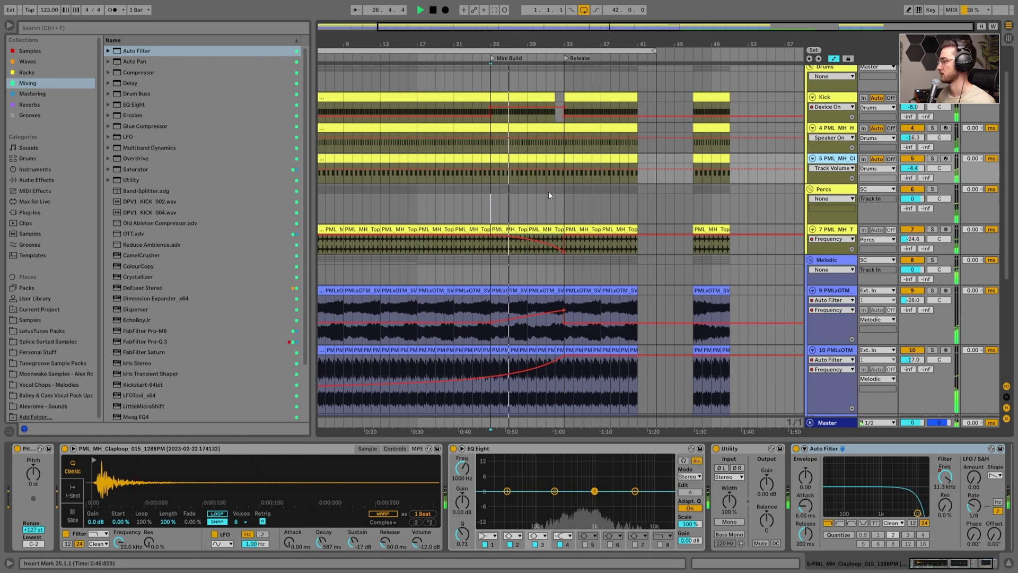
scroll(566, 267, "down", 1)
scroll(566, 267, "down", 6)
left_click(524, 208)
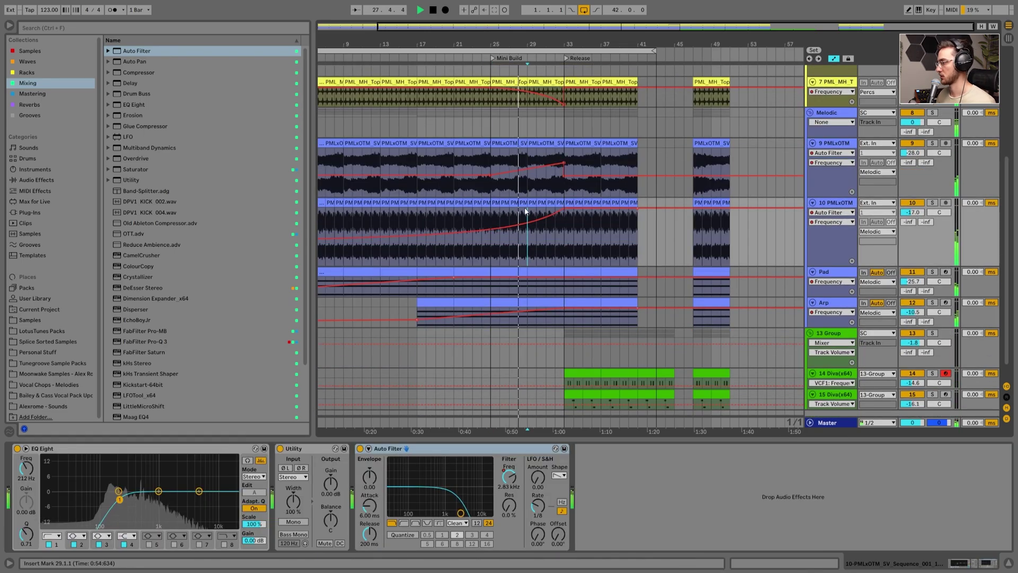
scroll(527, 239, "down", 1)
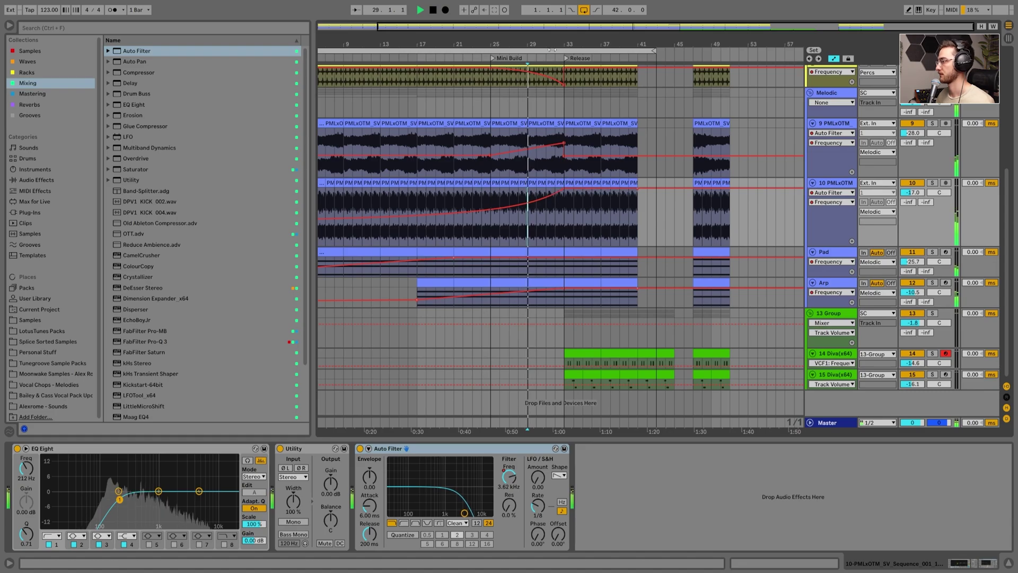
Step: Shorten the kick clip to end at bar 31, leaving a two-bar gap before the Release
scroll(528, 273, "up", 2)
scroll(520, 238, "up", 9)
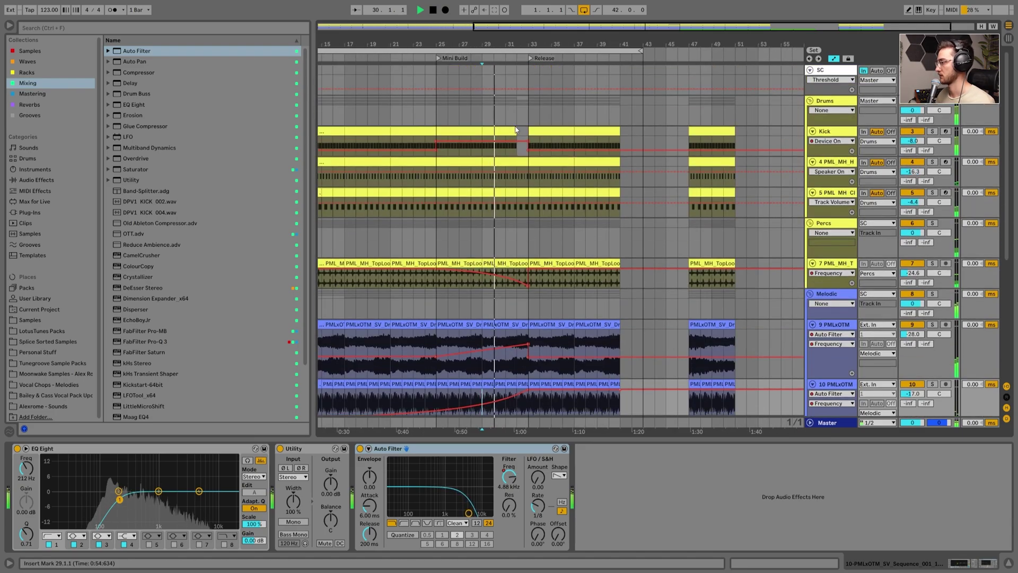
left_click(511, 135)
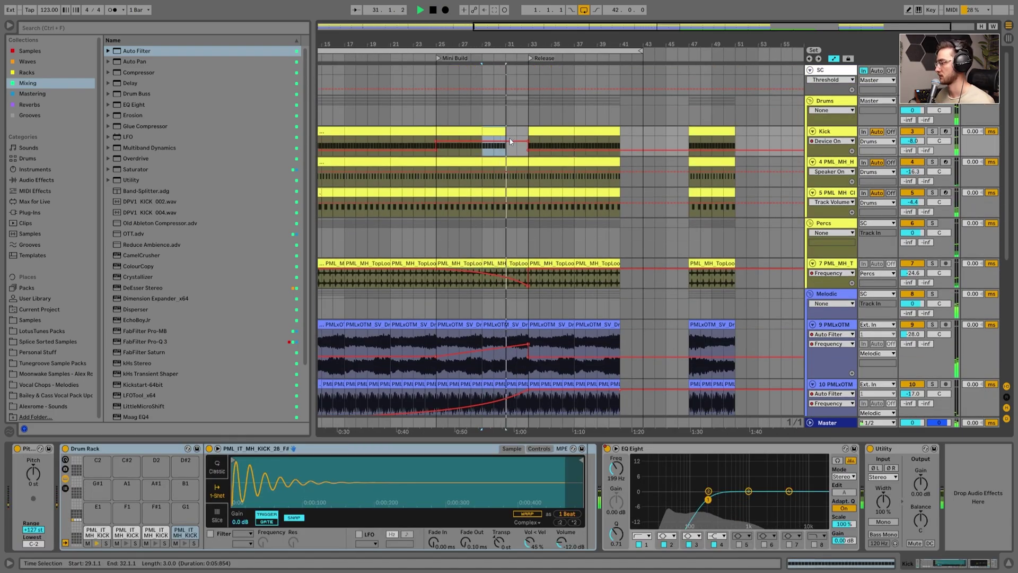
Step: Deactivate all the track 10 sequence clips from bar 33 to bar 41 and stop playback
scroll(513, 135, "down", 4)
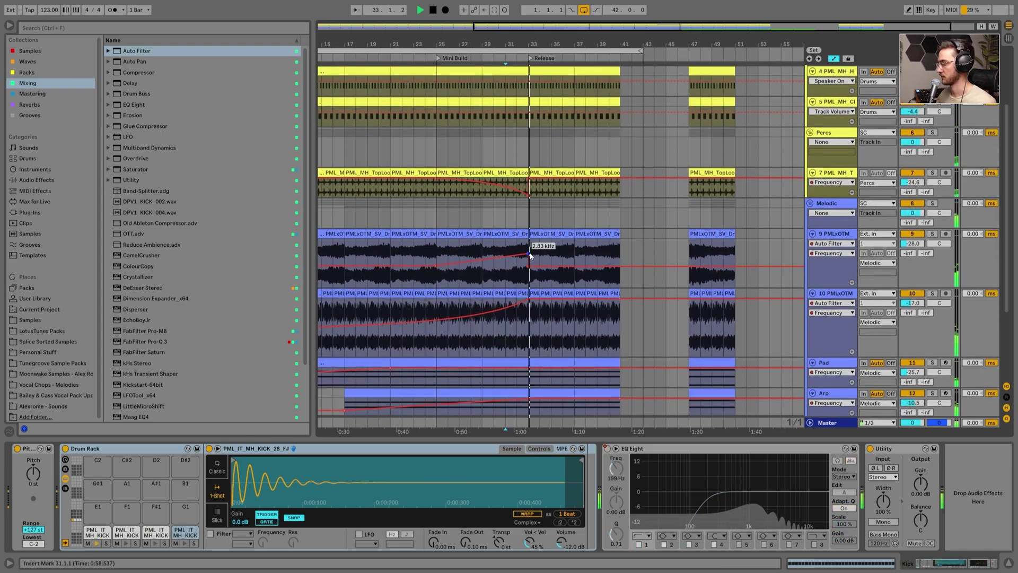
left_click(528, 291)
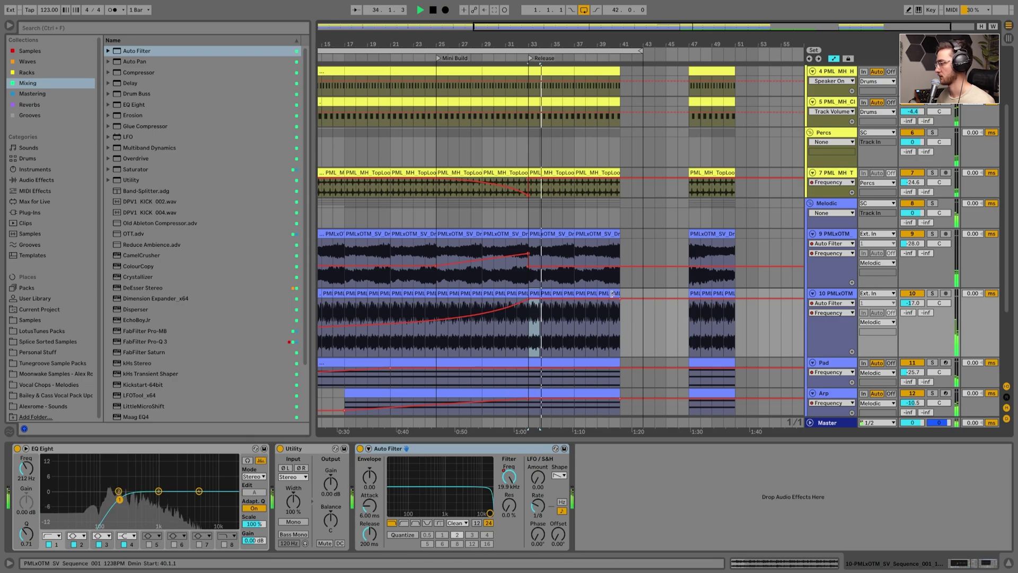
left_click(614, 293, "shift")
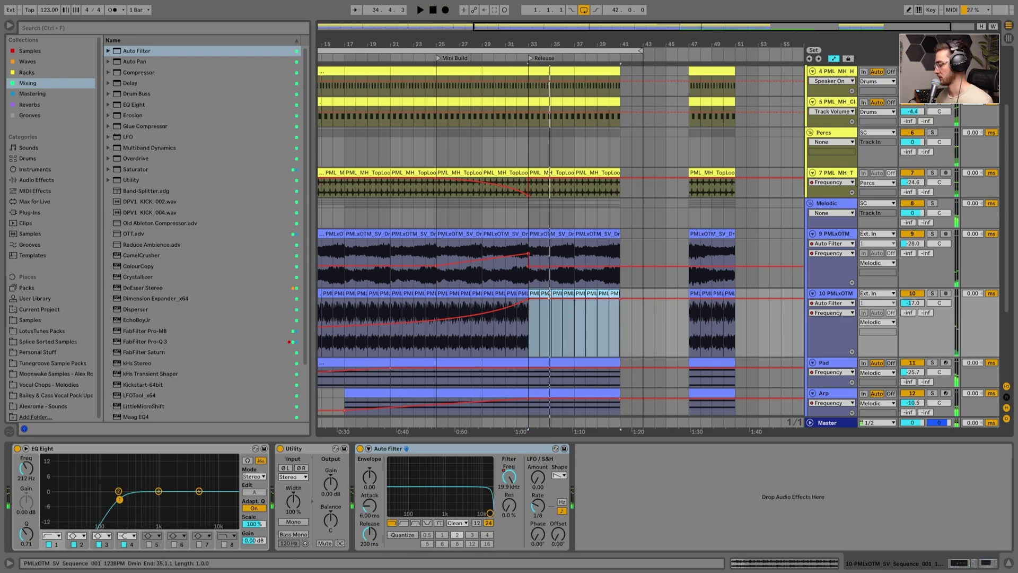
left_click(516, 335)
Step: Play from bar 32 to check the transition into the Release with the track 10 sequence muted
scroll(510, 296, "down", 3)
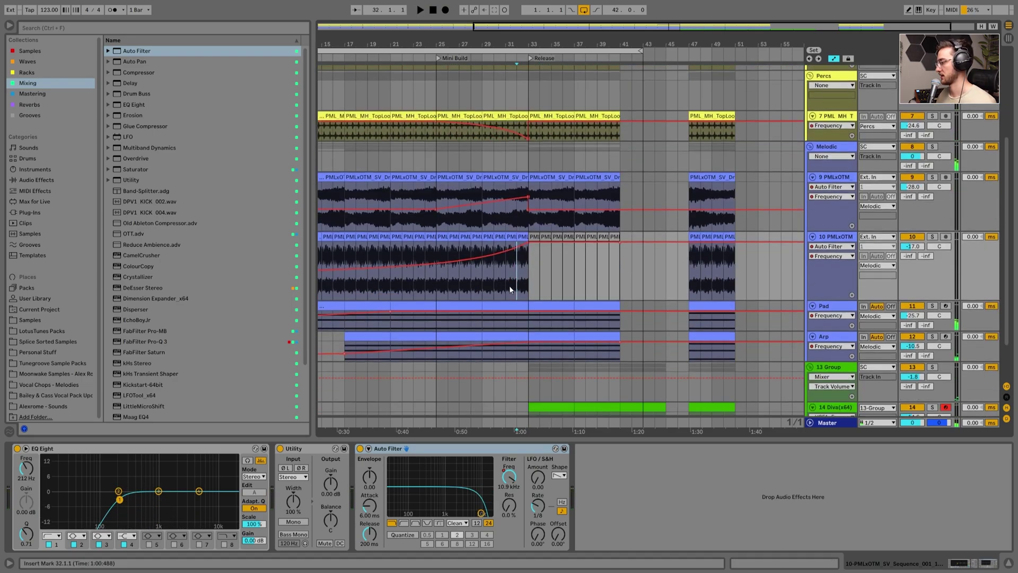
scroll(522, 255, "down", 3)
key("space")
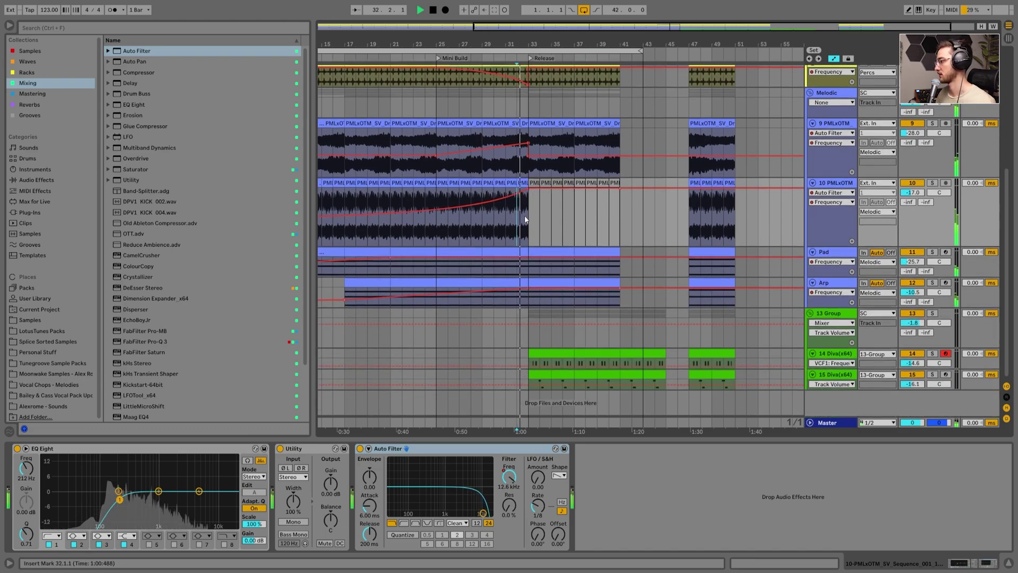
left_click(537, 212)
key("space")
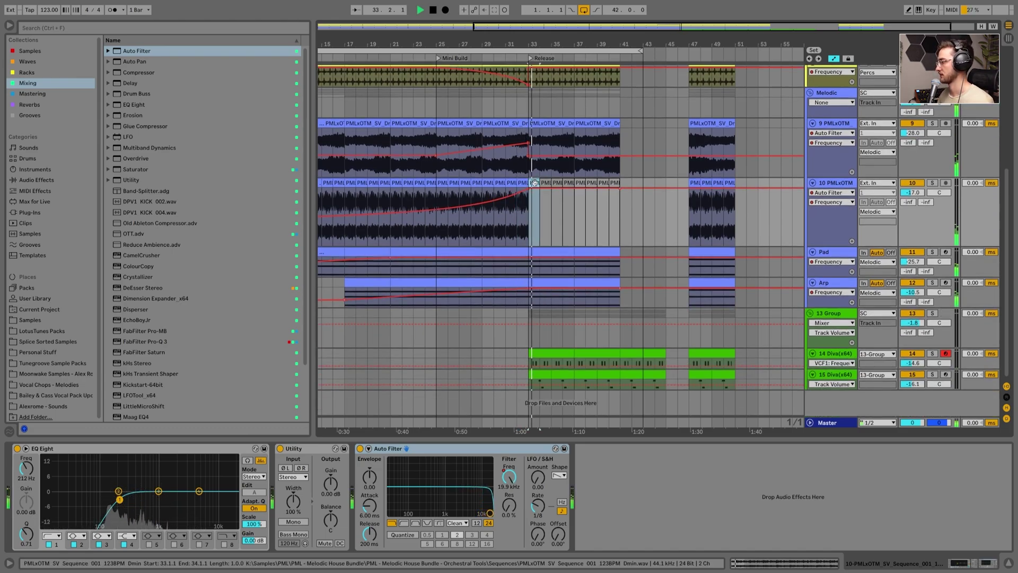
Step: Find the Delay effect in the browser and add it after the Auto Filter on track 10
left_click(508, 204)
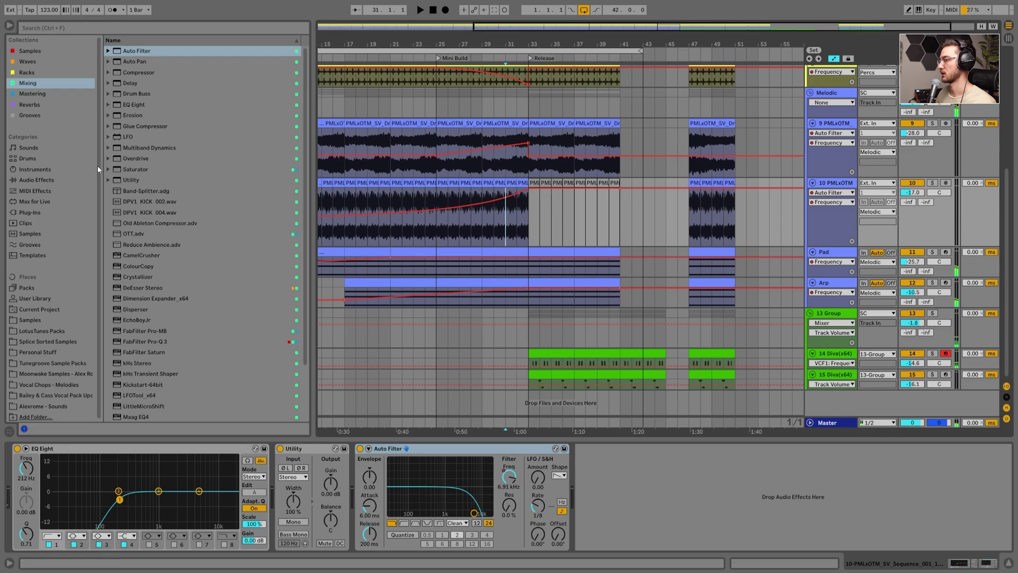
left_click(61, 27)
type("echo")
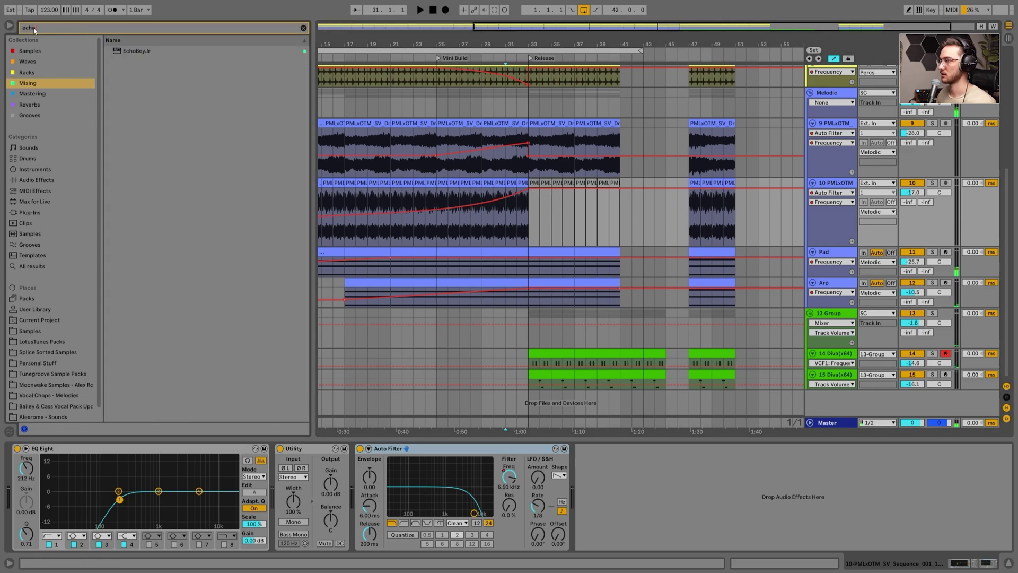
type("delay")
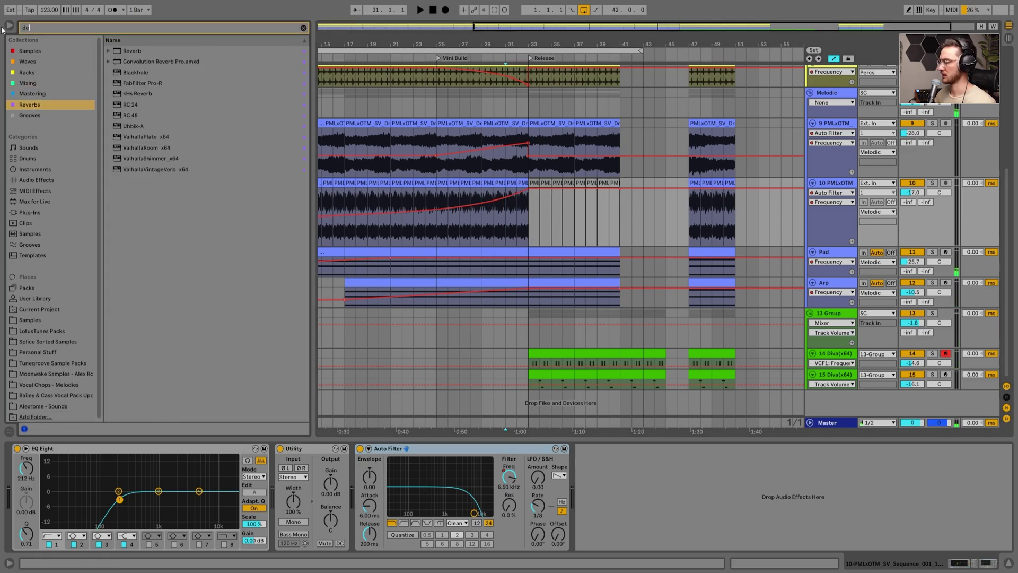
left_click(25, 84)
key("Down")
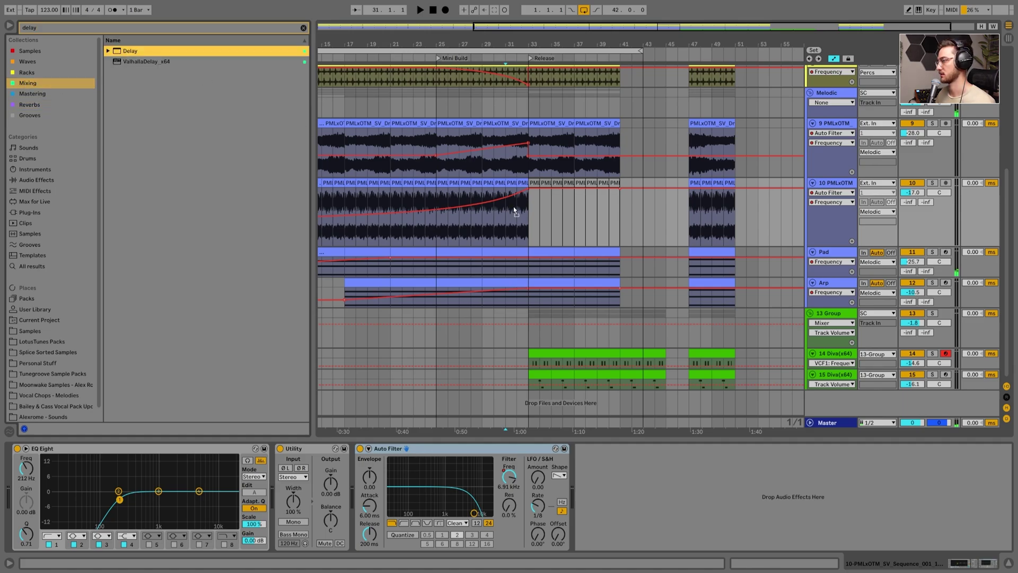
key("Return")
left_click(635, 485)
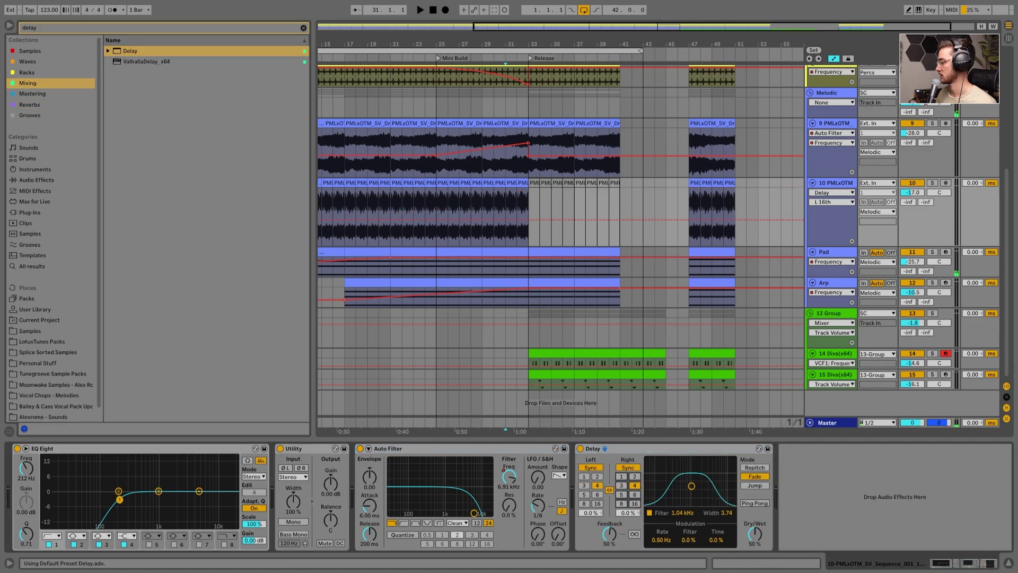
Step: Enable Ping Pong on the Delay and automate its Dry/Wet on track 10 to rise from bar 31 to about 86 % at bar 33
left_click_drag(494, 228, 532, 248)
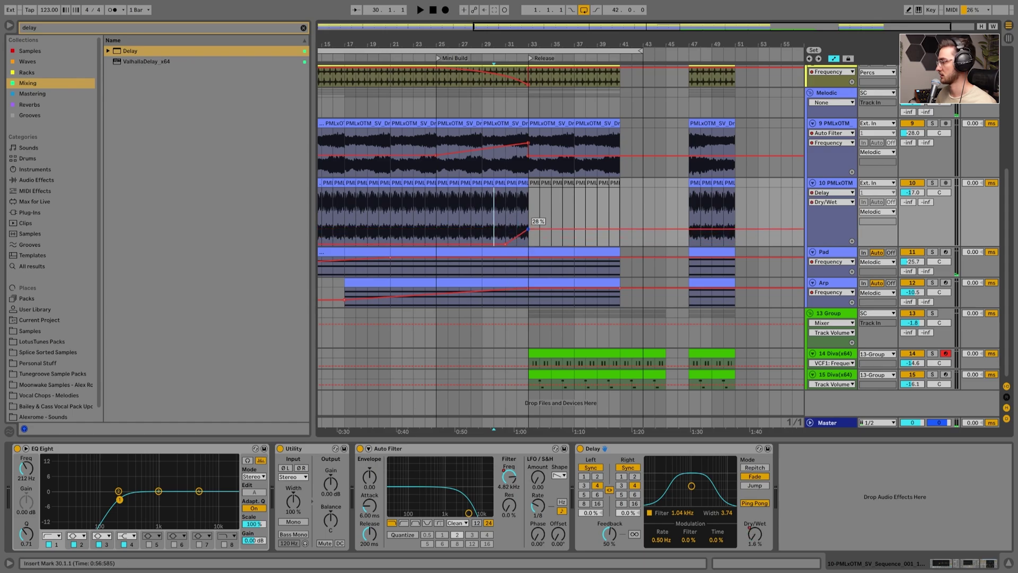
key("space")
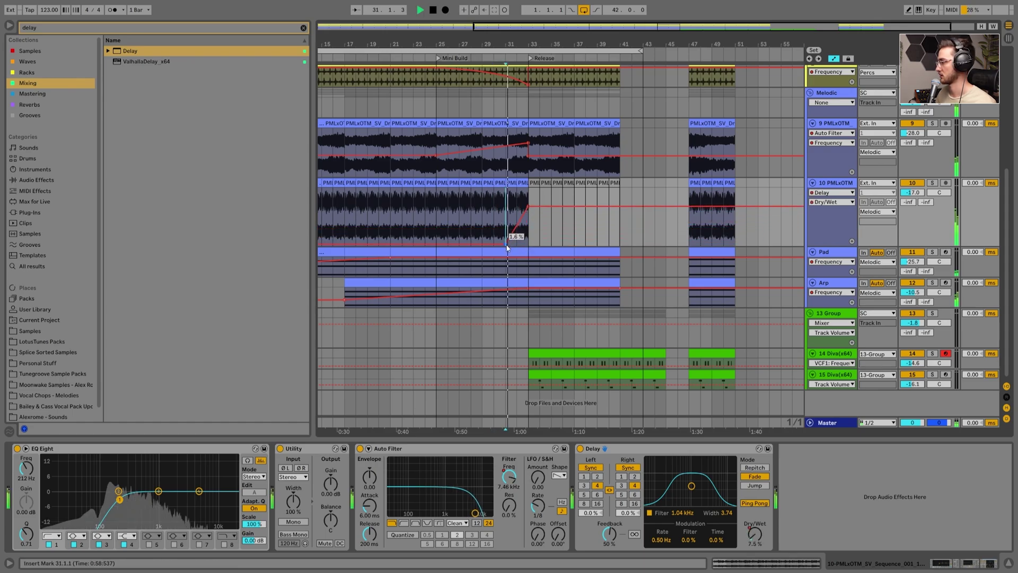
left_click_drag(528, 206, 528, 195)
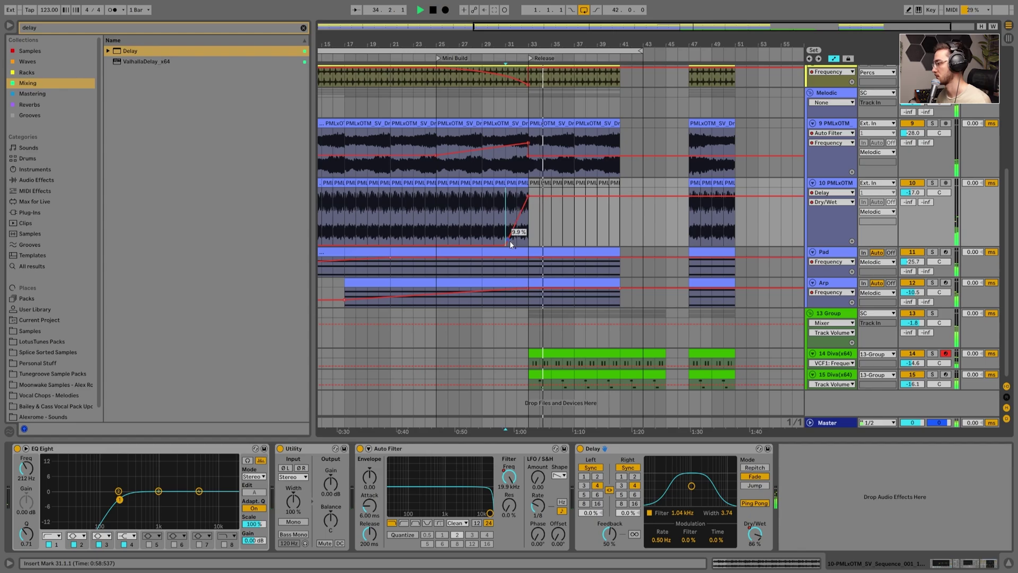
key("space")
Step: Reactivate all the track 10 sequence clips from bar 33 to bar 41
left_click(531, 183)
left_click(615, 183, "shift")
key("0")
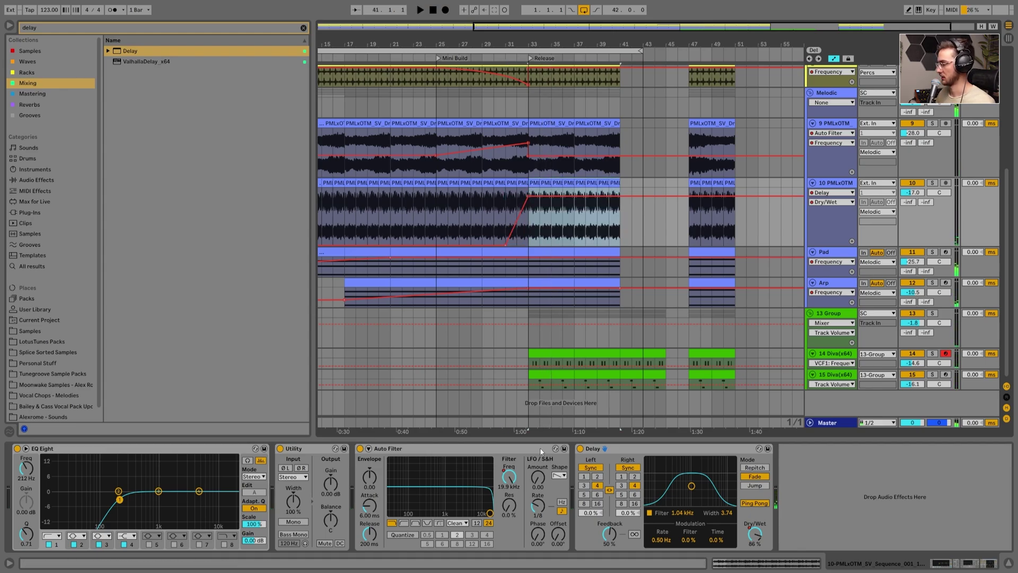
Step: Drop track 10's Auto Filter Frequency automation at bar 33 and ramp it up to about 5 kHz at bar 41
left_click(562, 220)
left_click_drag(543, 209, 528, 238)
left_click_drag(619, 196, 619, 200)
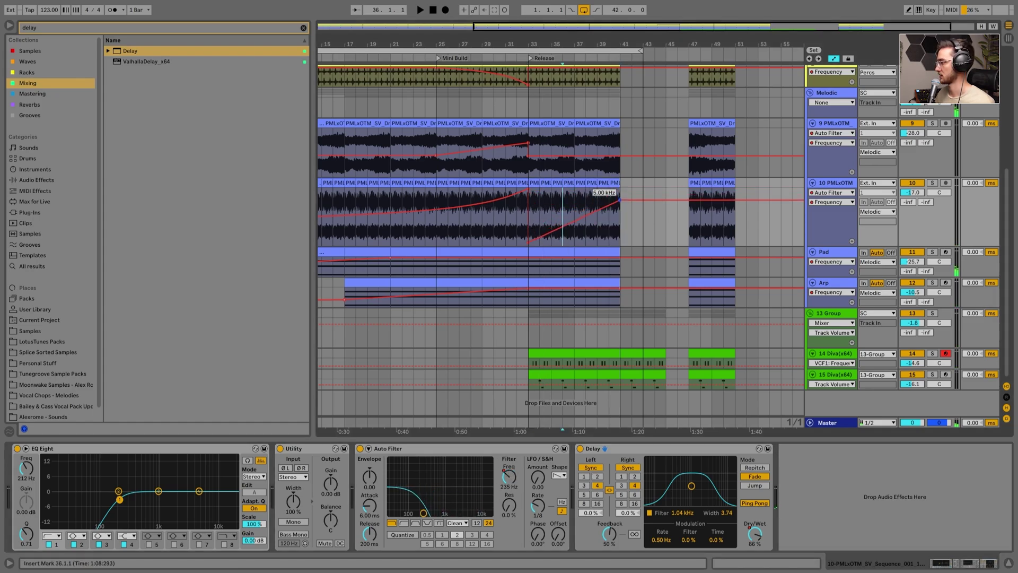
Step: Play from bar 32 to check the delay swell and the filtered track 10 sequence entering the Release
left_click(513, 241)
key("space")
left_click(748, 537)
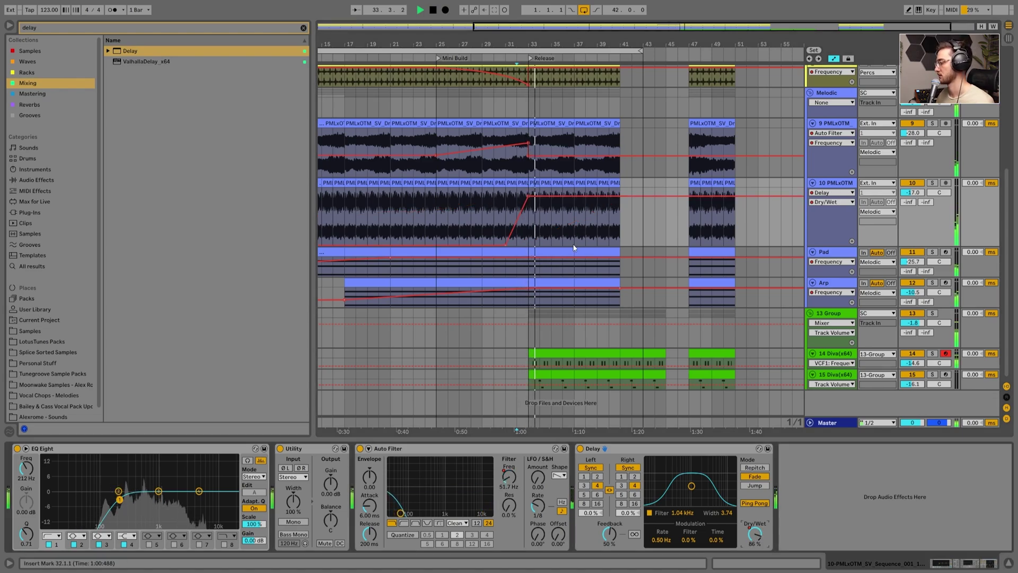
left_click(576, 226)
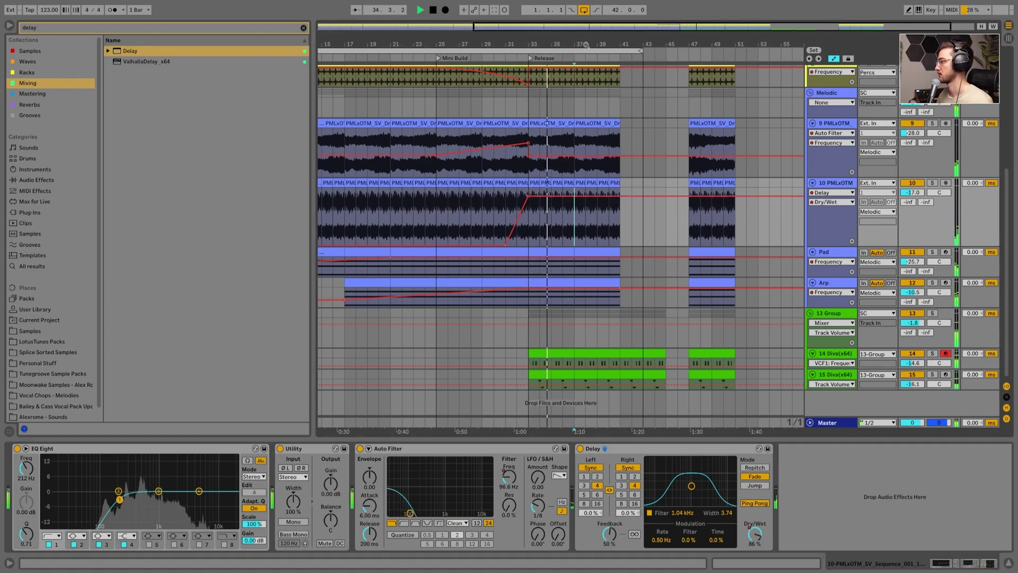
Step: Extend the arrangement loop to a length of 55 bars
scroll(558, 71, "down", 1)
scroll(637, 307, "up", 1)
scroll(636, 306, "up", 1)
key("ctrl+a")
scroll(658, 307, "down", 2)
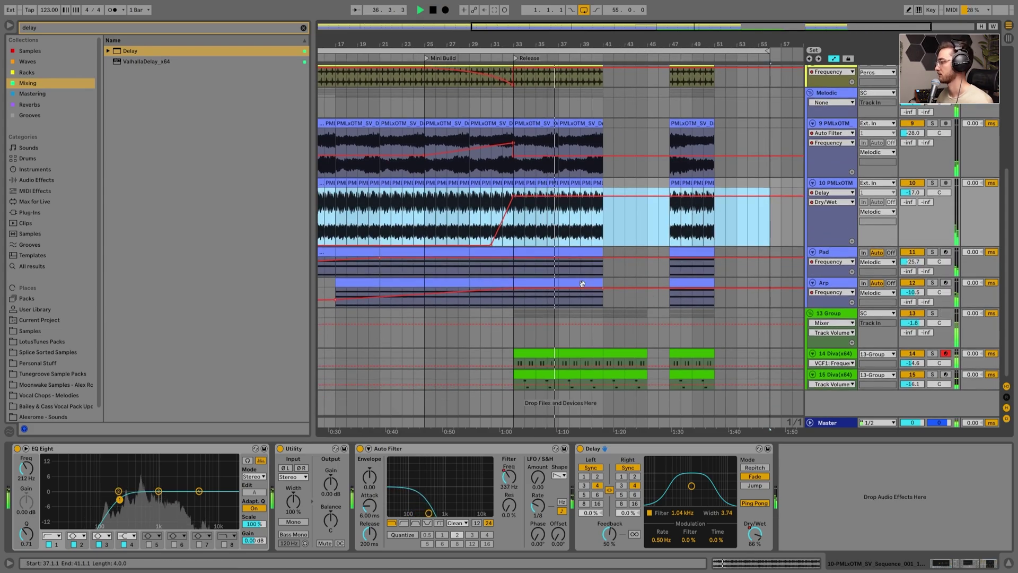
Step: Move the separate four-bar loop section on all tracks from bar 47 to bar 55
left_click(578, 287)
scroll(565, 236, "up", 4)
scroll(565, 236, "up", 6)
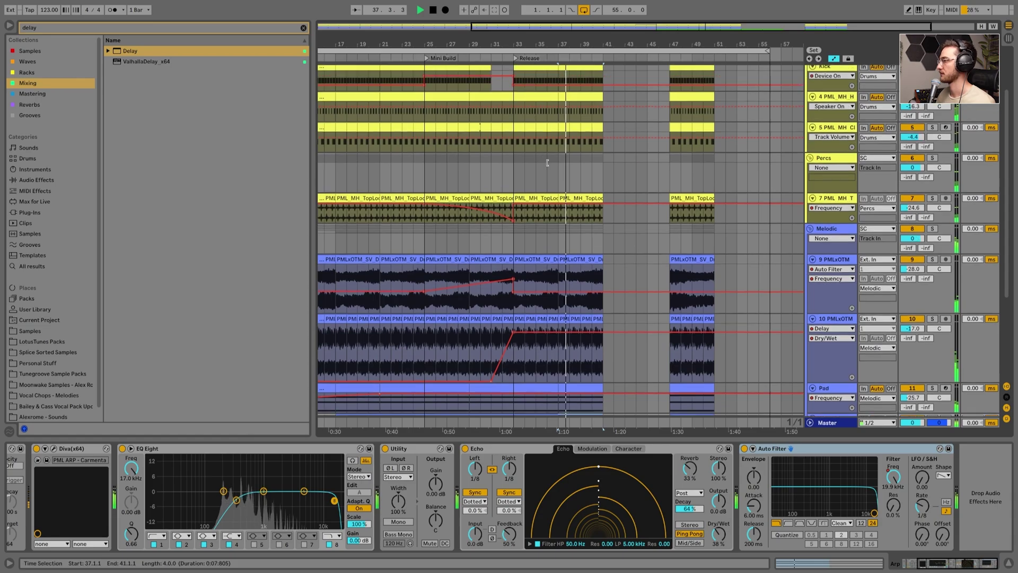
left_click(683, 131)
scroll(718, 365, "down", 9)
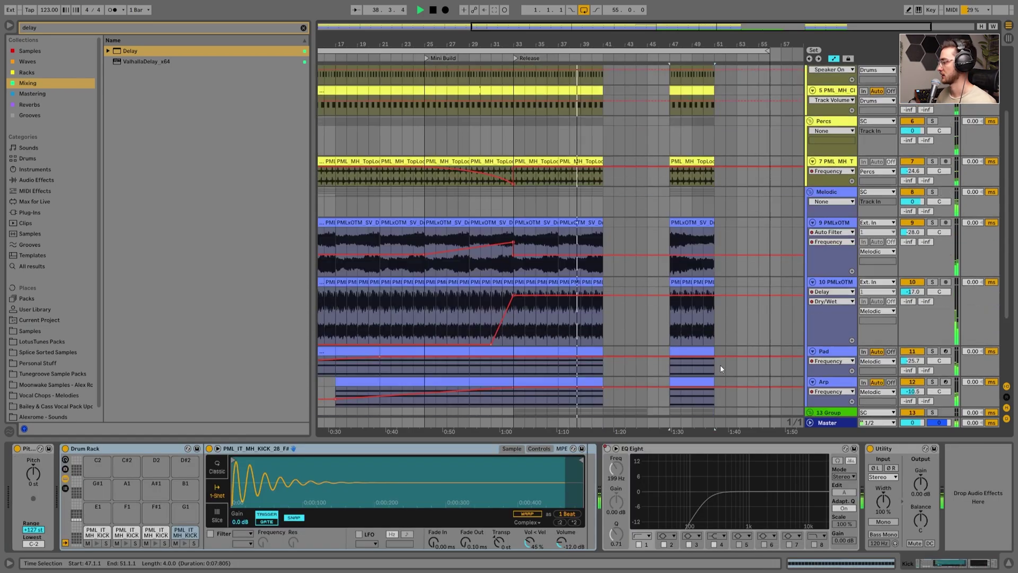
left_click(708, 374)
left_click_drag(708, 374, 794, 370)
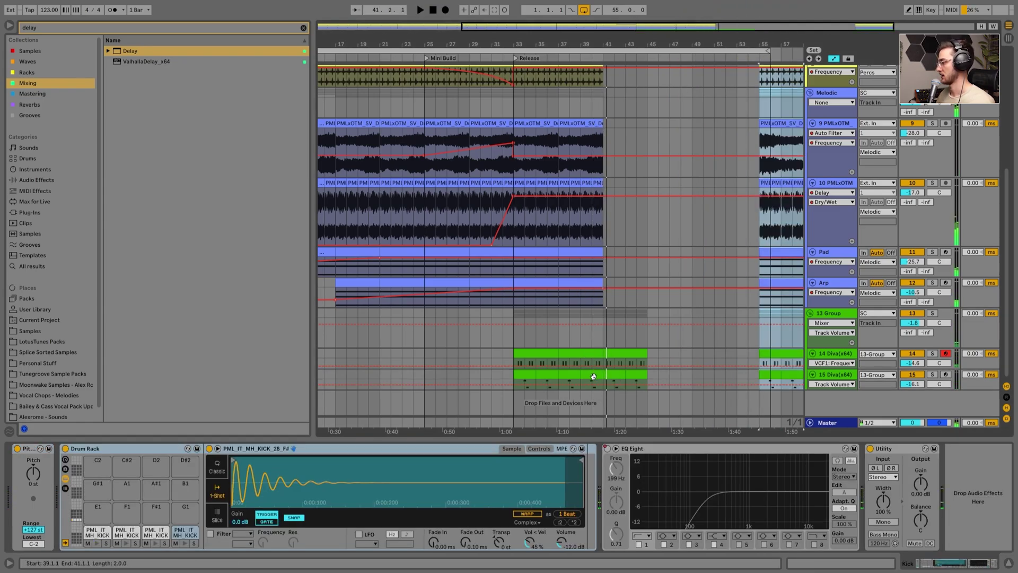
Step: Duplicate the eight-bar Release section on all tracks from bar 33 so the copy fills bars 41 to 49
left_click(593, 376)
scroll(548, 373, "up", 9)
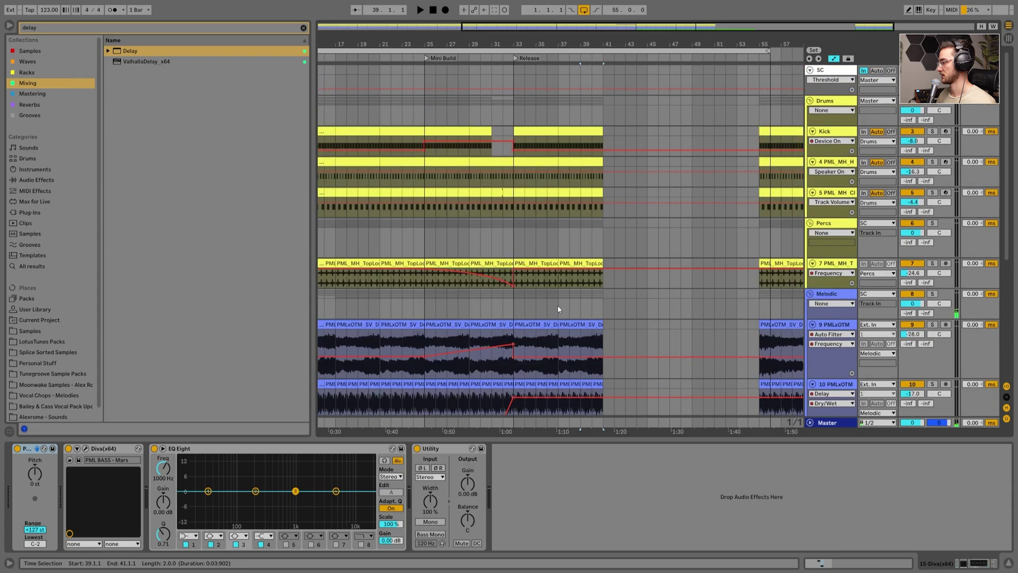
left_click_drag(523, 109, 603, 408)
key("ctrl+d")
scroll(556, 239, "down", 1)
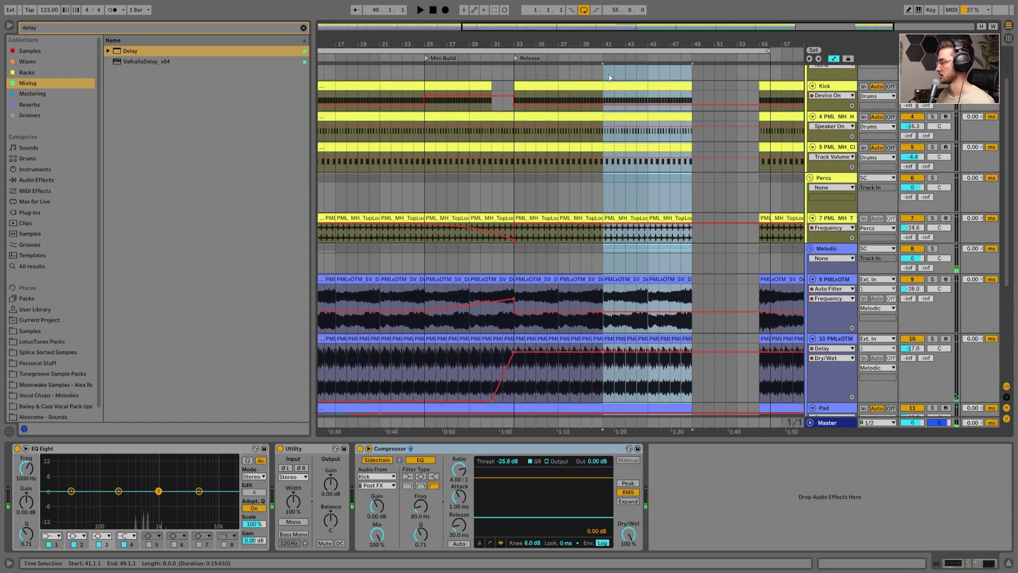
Step: Add a locator named "Release .2" at bar 41
left_click_drag(518, 147, 464, 145)
left_click(541, 72)
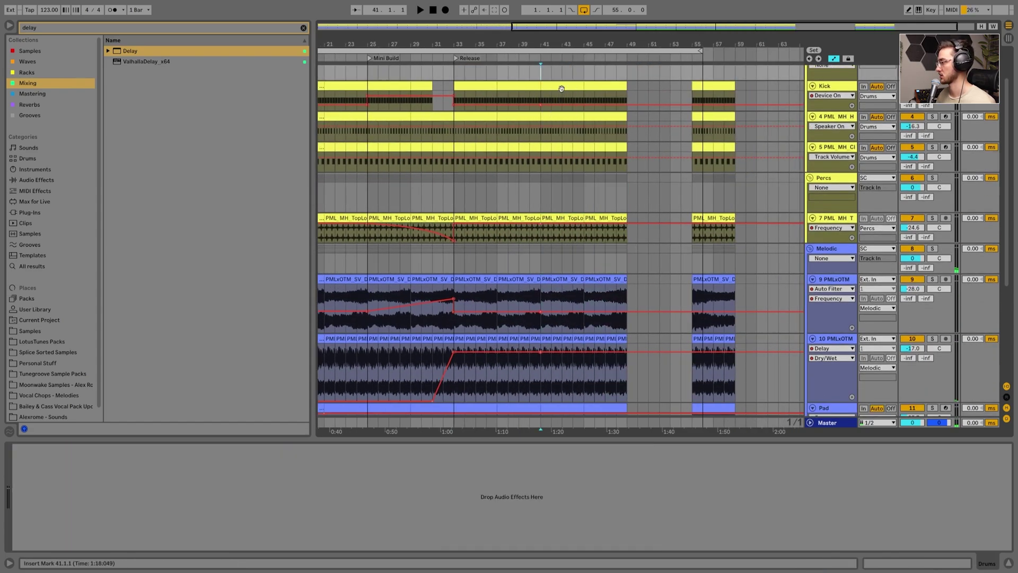
scroll(559, 308, "down", 5)
scroll(548, 177, "up", 5)
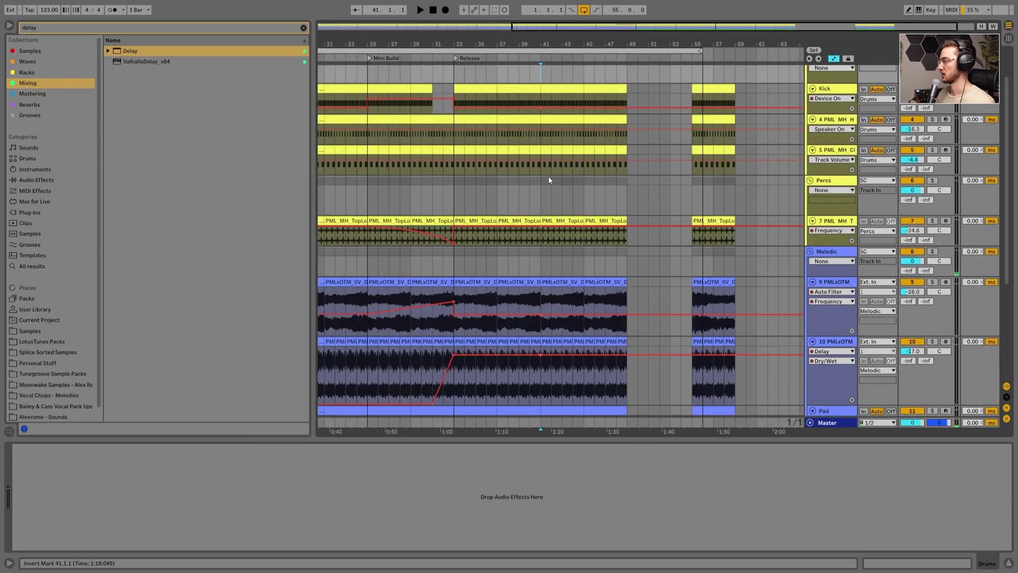
right_click(542, 63)
left_click(565, 89)
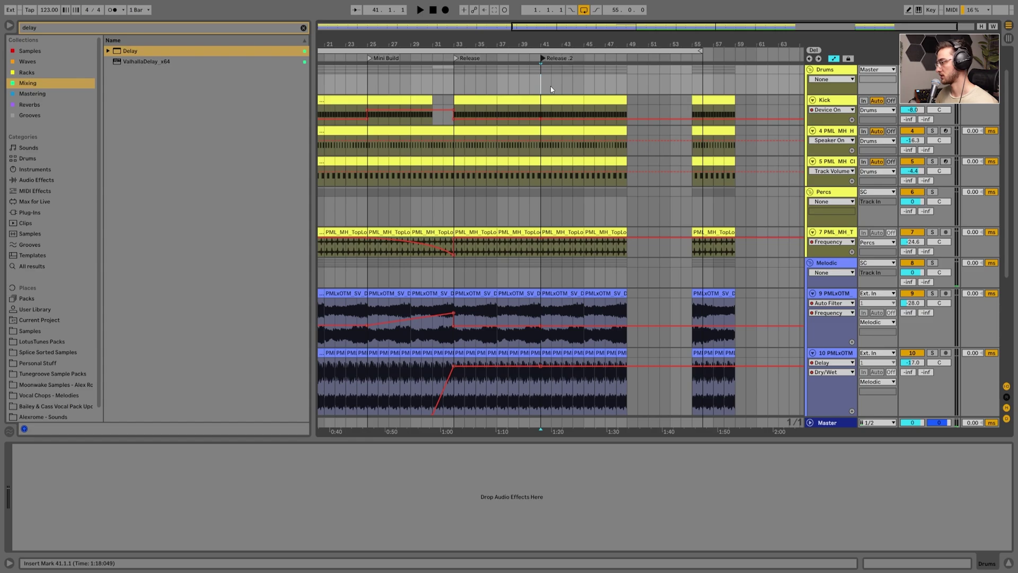
Step: Play from bar 40 into Release .2 and drop track 10's Delay Dry/Wet automation to about 0.7 % at bar 41
left_click(530, 196)
key("space")
scroll(533, 265, "down", 4)
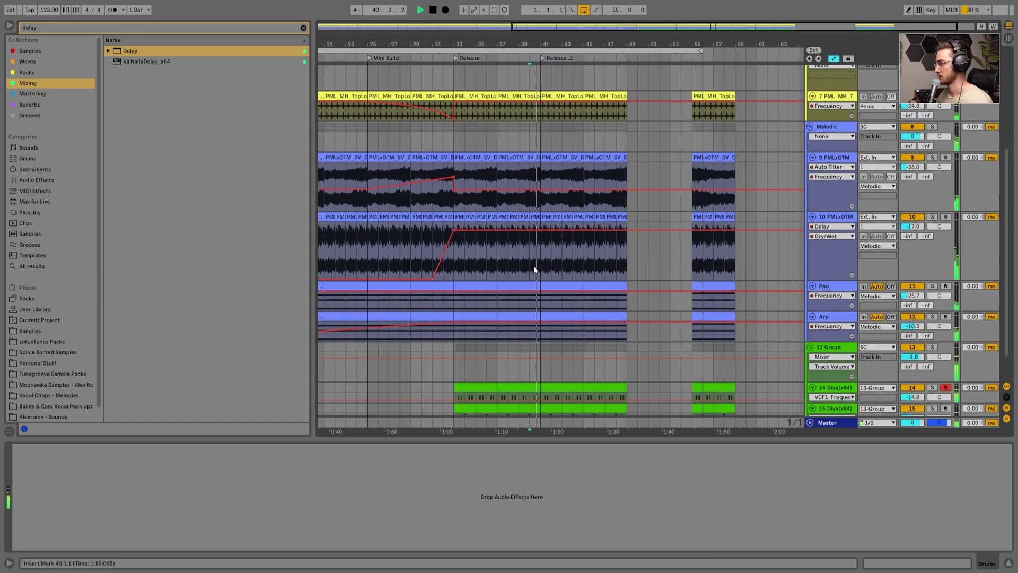
left_click(534, 266)
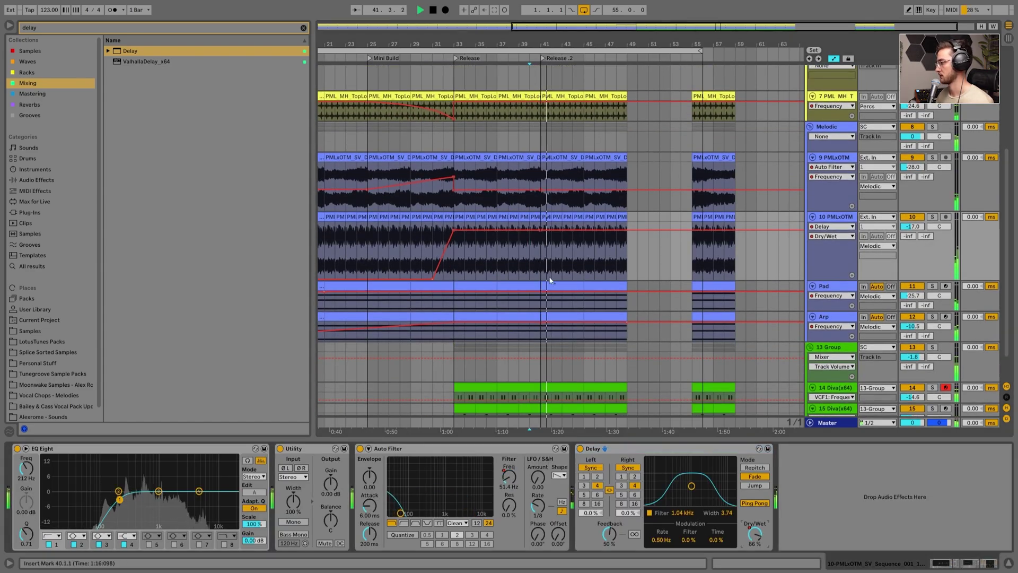
left_click(545, 241)
key("space")
left_click_drag(549, 235, 549, 276)
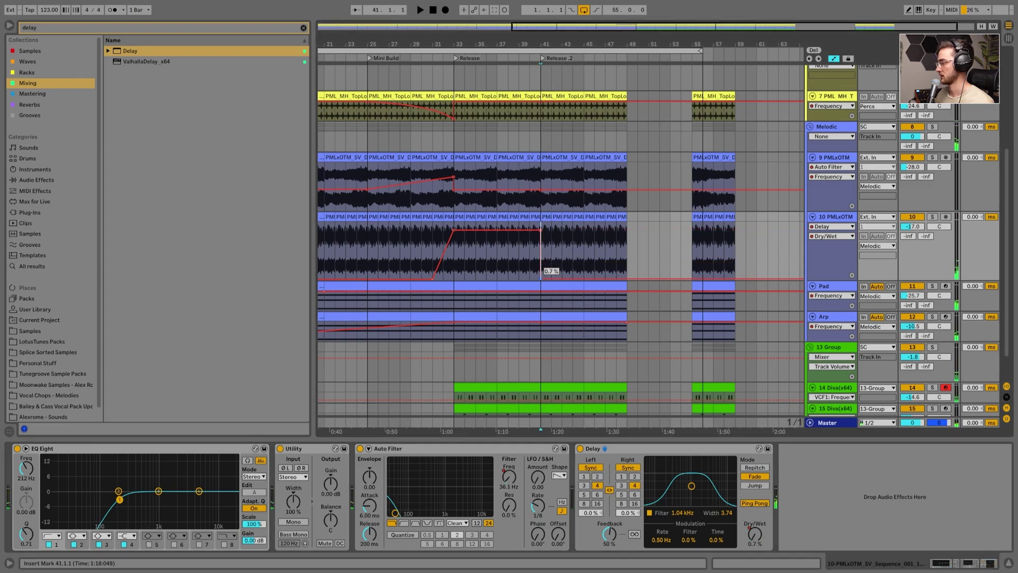
Step: Reshape track 10's Auto Filter Frequency automation into one continuous rise from bar 33 to bar 49
left_click(508, 476)
left_click_drag(541, 276, 541, 237)
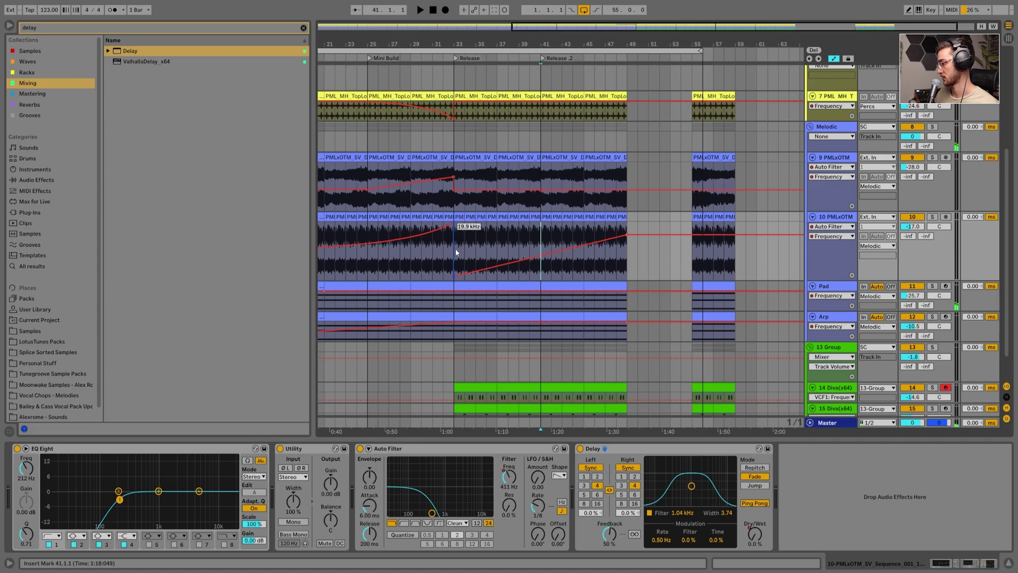
Step: Play from bar 34 and review the bass, melodic and spare loop clips while the filter opens through the Release
key("space")
scroll(496, 337, "down", 2)
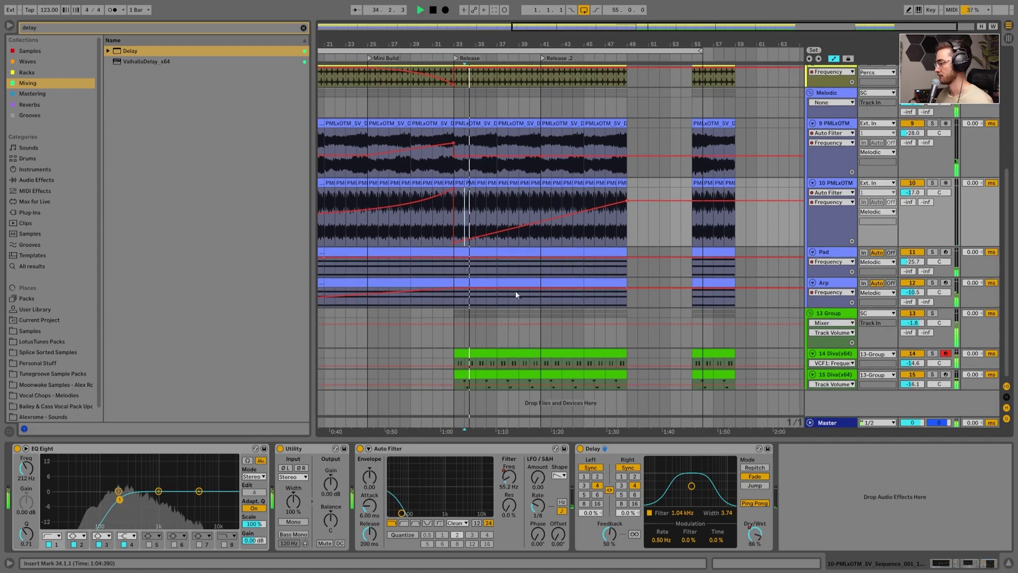
left_click(516, 283)
left_click(563, 353)
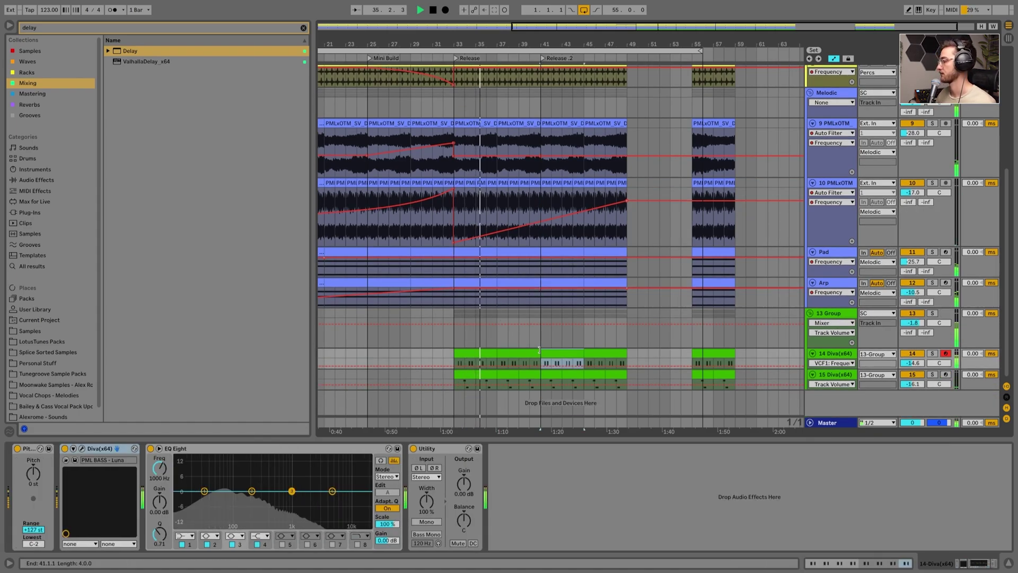
scroll(541, 336, "up", 2)
left_click(520, 267)
scroll(520, 267, "up", 1)
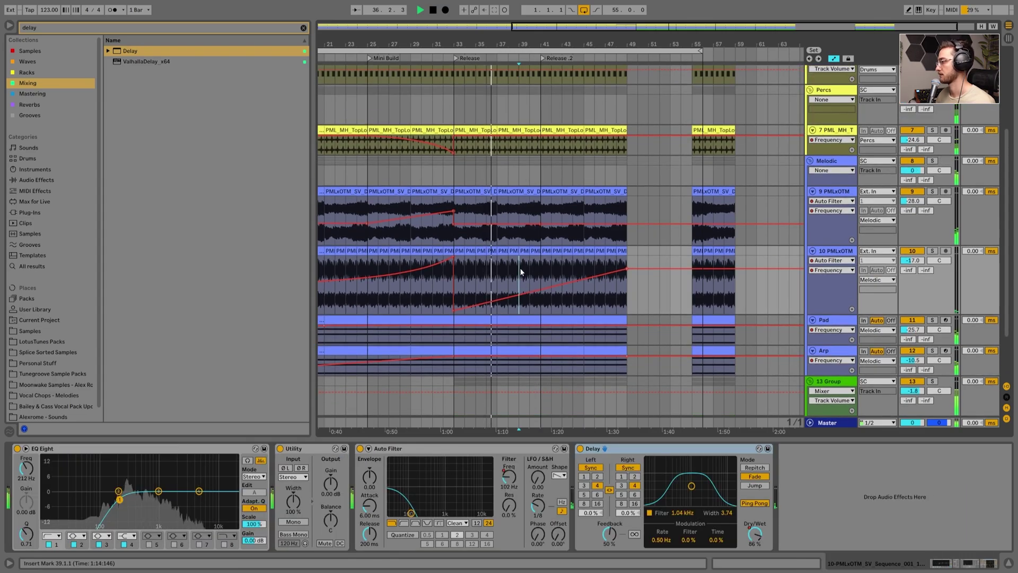
scroll(562, 297, "down", 3)
left_click(708, 291)
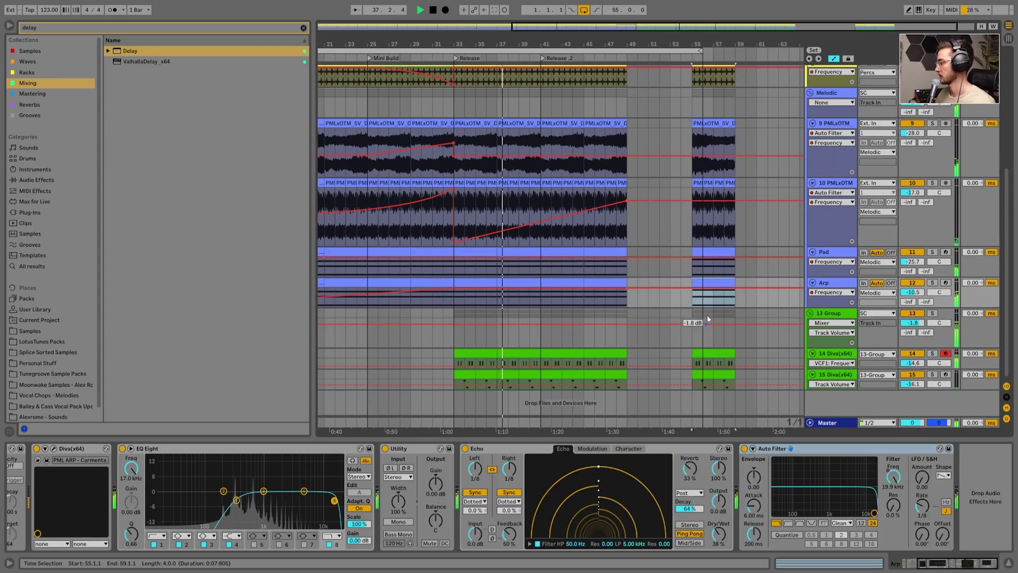
Step: Extend the arrangement loop to 59 bars so it covers the spare loop section at bar 55
left_click_drag(701, 51, 744, 58)
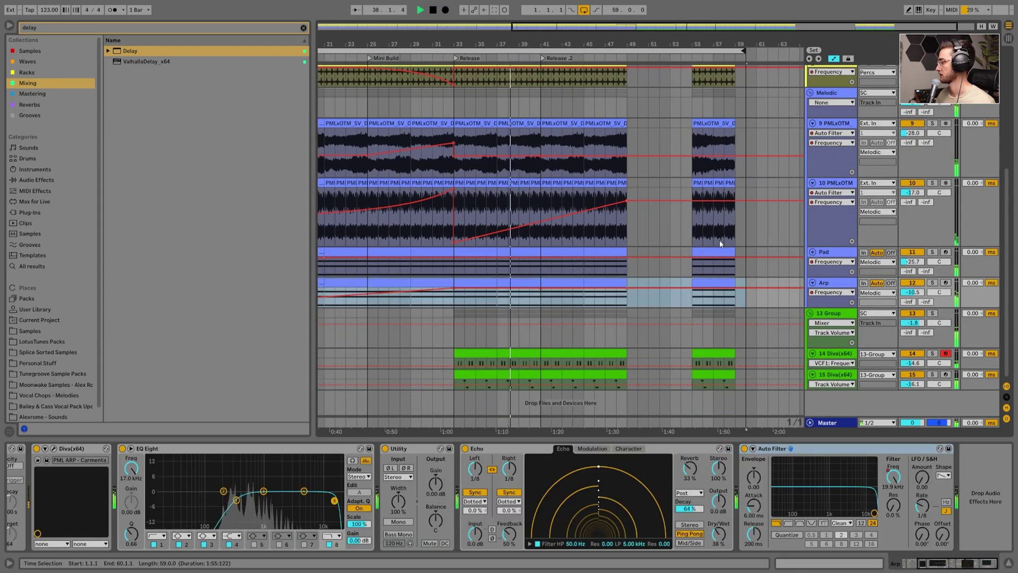
left_click(709, 283)
left_click(723, 370)
scroll(713, 127, "up", 8)
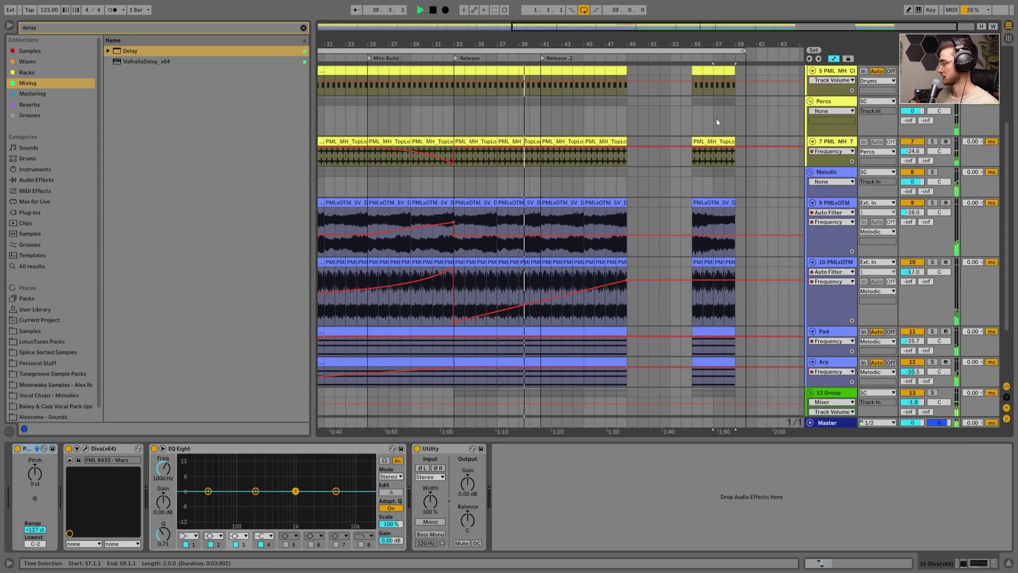
scroll(710, 140, "down", 8)
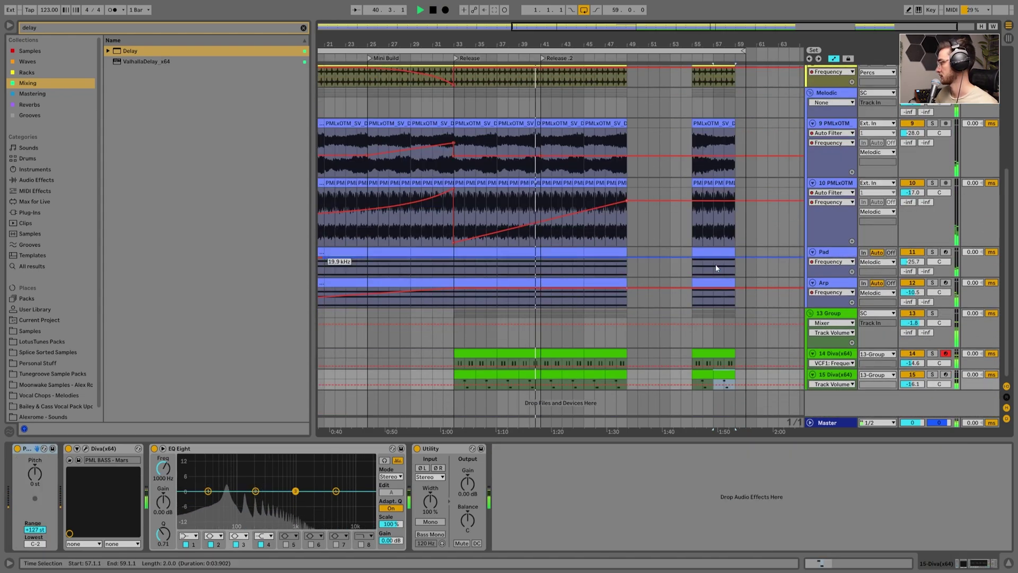
Step: Recolour the Pad and Arp clips in the spare loop section at bar 55 pale yellow and stop playback
left_click(709, 281)
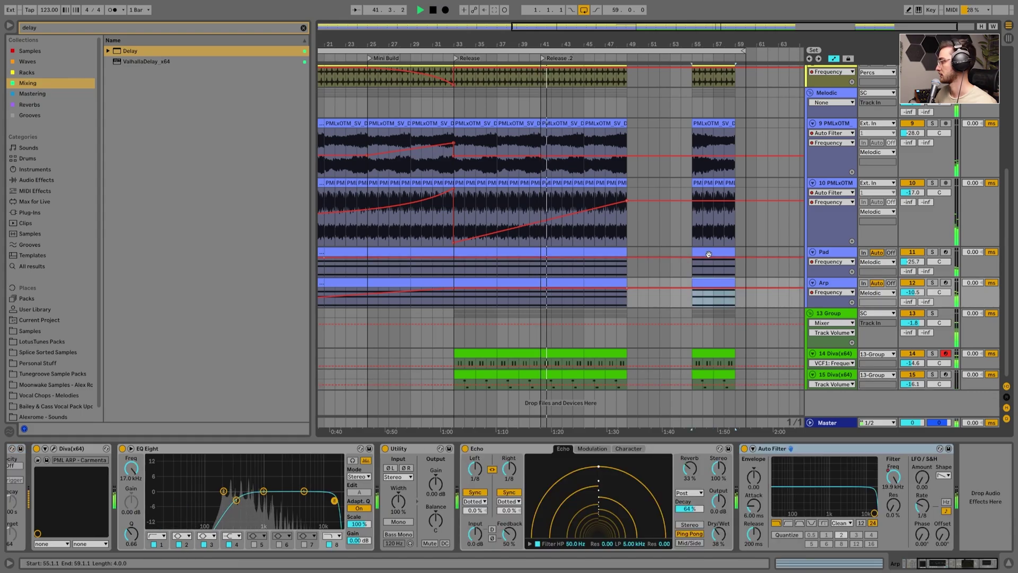
left_click(706, 252, "shift")
right_click(705, 250)
left_click(739, 418)
key("space")
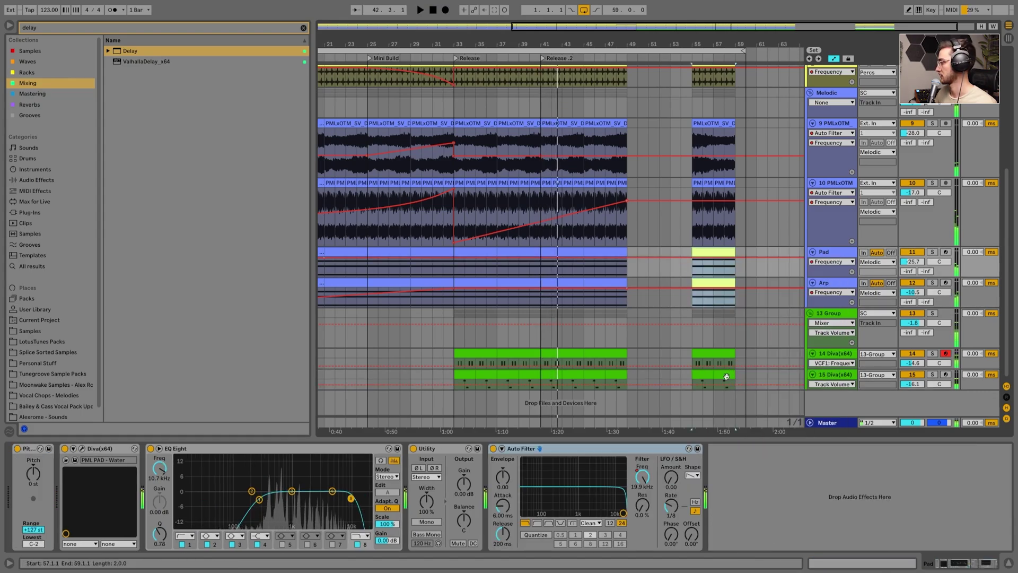
Step: Move the spare loop section on all tracks from bar 55 to bar 45 and play Release .2 from bar 41
scroll(724, 231, "up", 8)
left_click(708, 100)
left_click_drag(711, 106, 601, 99)
left_click(553, 80)
key("space")
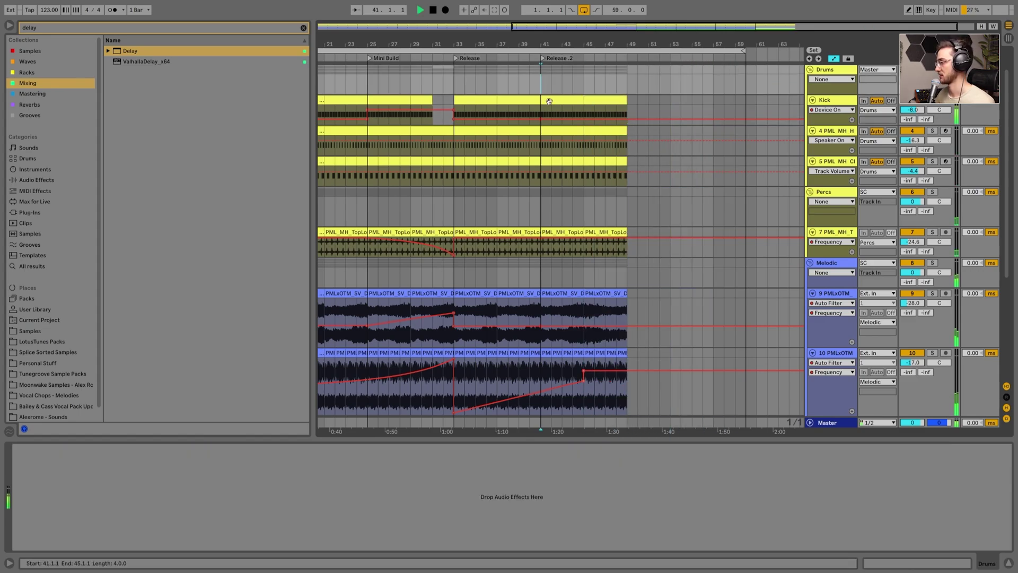
Step: Extend the filter frequency ramp on track 10 so it ends at bar 49 at 6.51 kHz
scroll(549, 101, "down", 6)
left_click(584, 211)
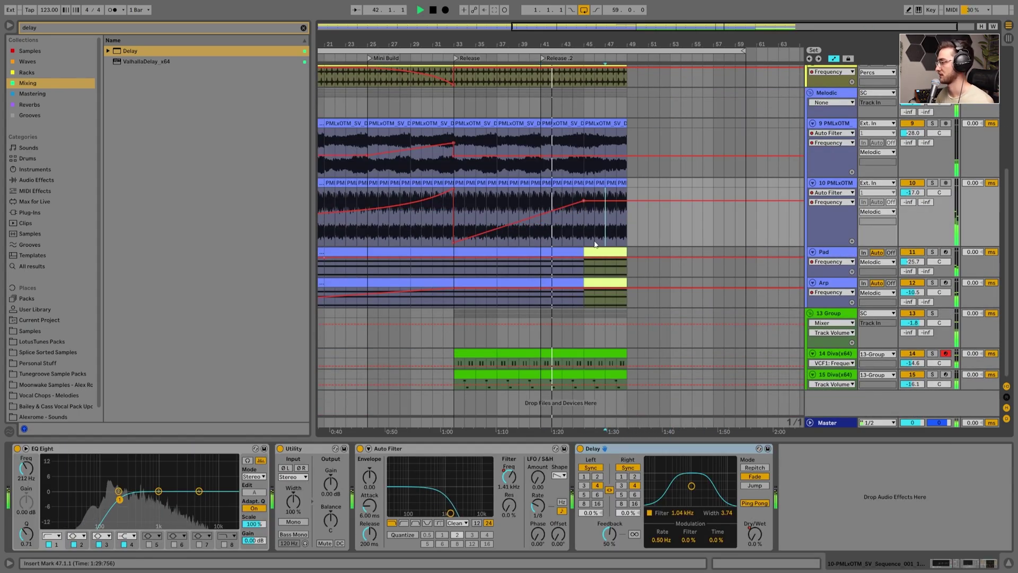
left_click(604, 265)
left_click_drag(584, 200, 627, 197)
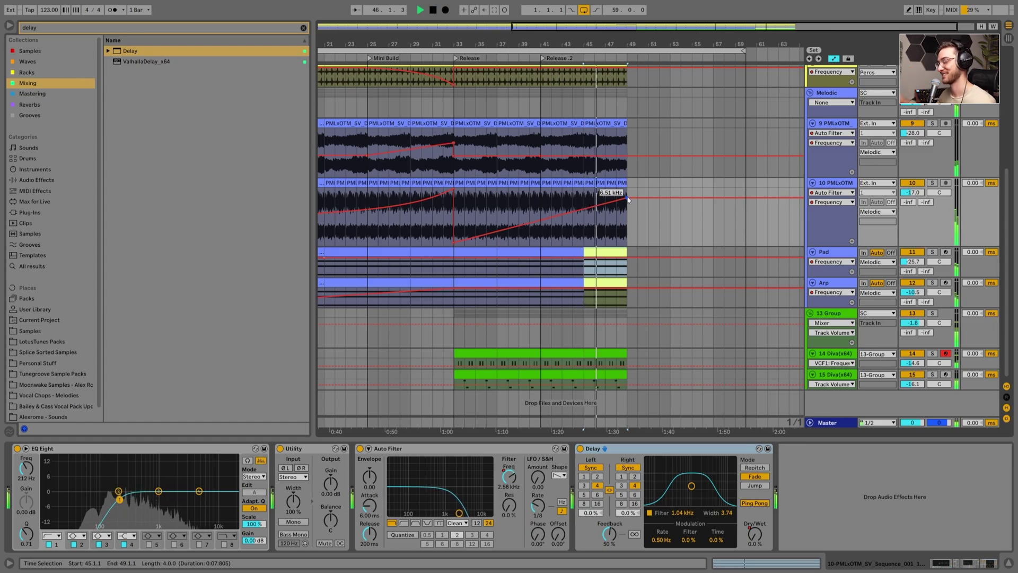
Step: Duplicate the Release .2 section from bar 41 to 49 across all tracks so the copy starts at bar 49
left_click(615, 382)
scroll(589, 352, "up", 1)
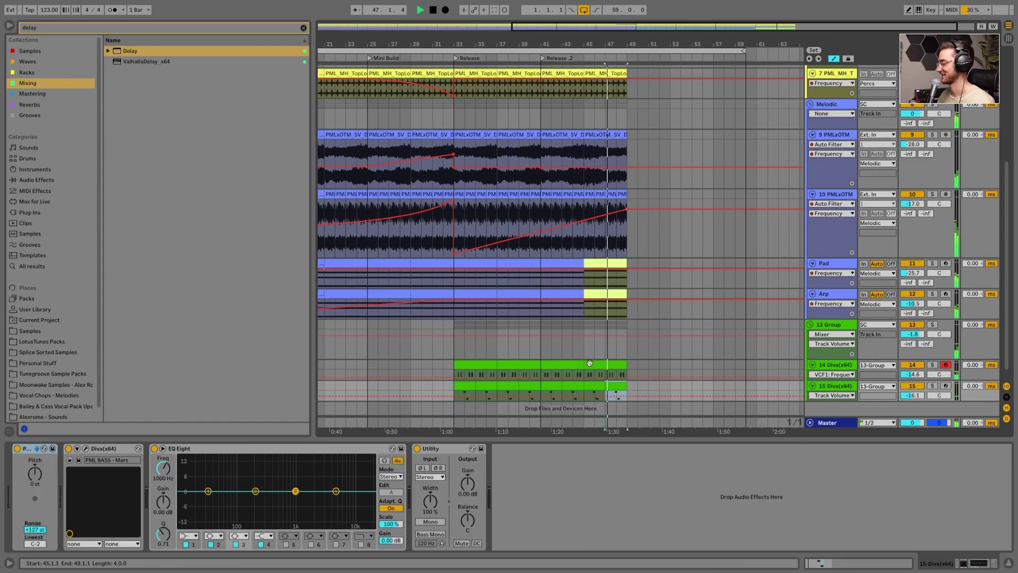
left_click(601, 334)
scroll(601, 334, "up", 6)
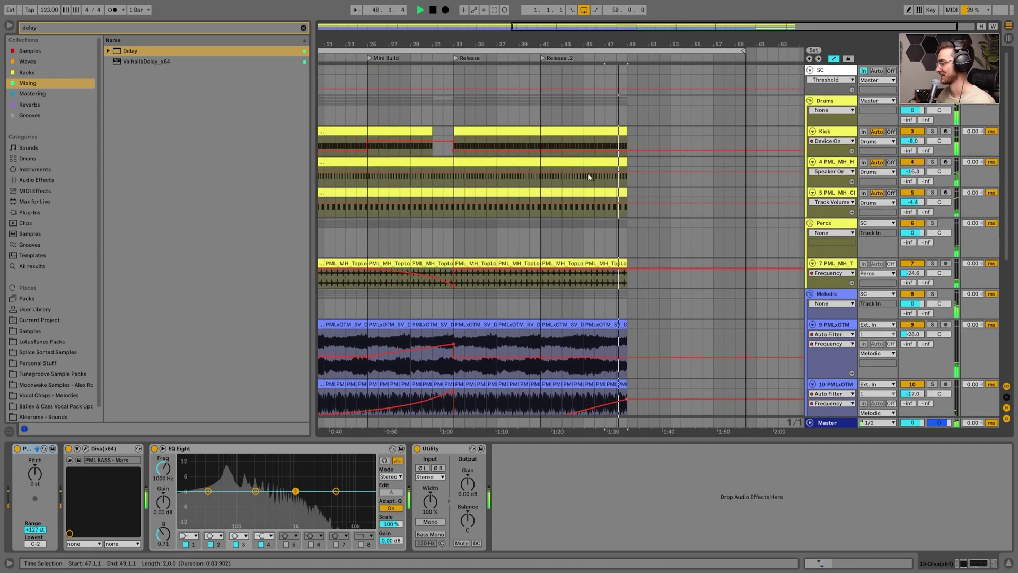
left_click(546, 77, "shift")
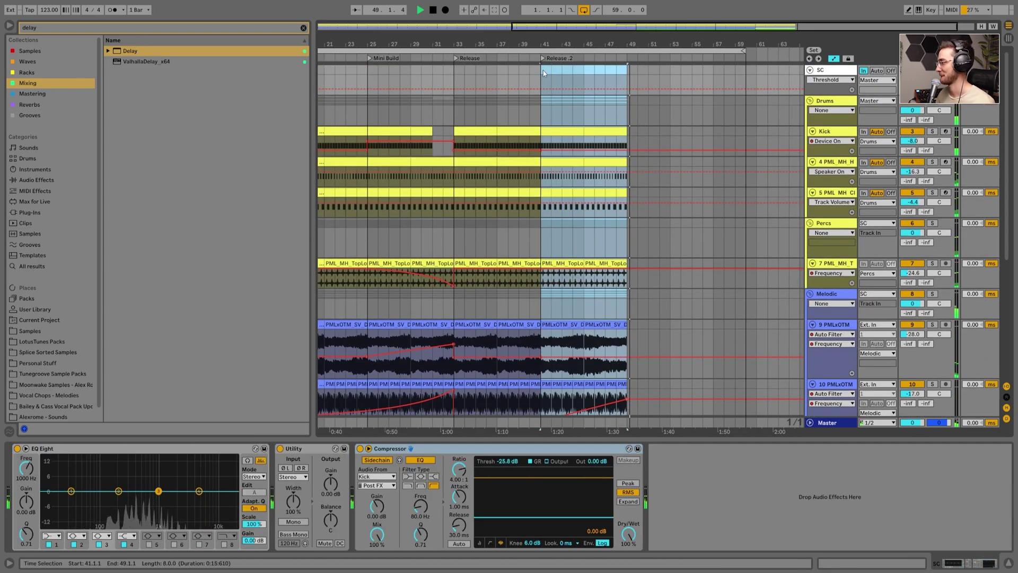
key("ctrl+d")
Step: Remove the filter drop at bar 49 on track 10 and ramp the frequency down to about 571 Hz at bar 57
left_click(648, 131)
scroll(686, 299, "down", 5)
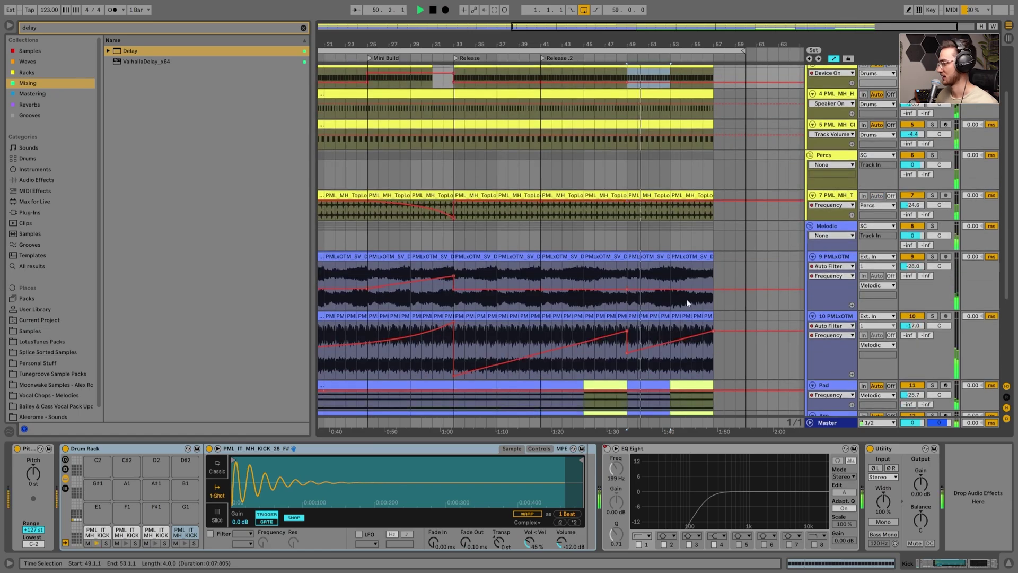
left_click(628, 262)
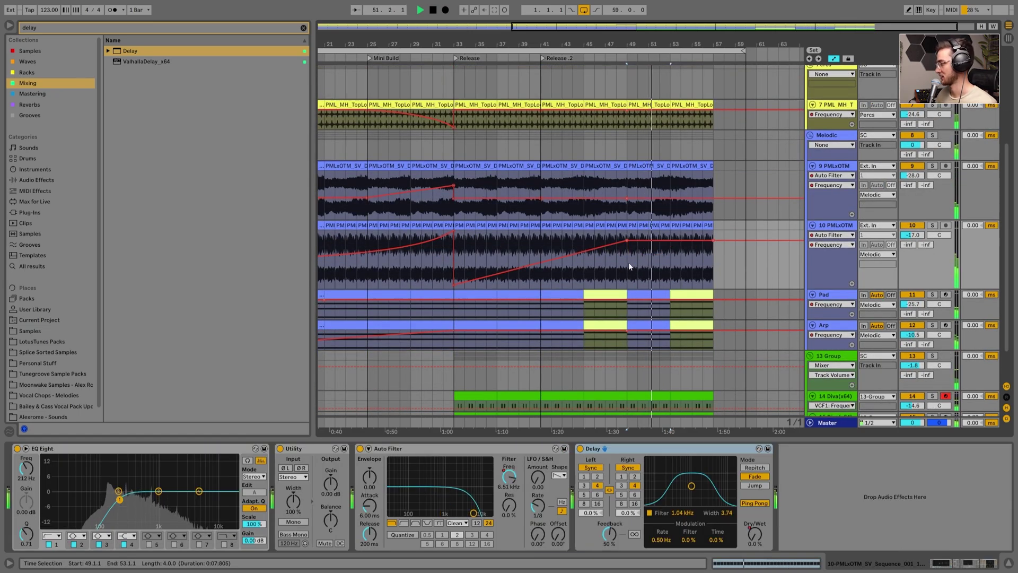
left_click_drag(712, 246, 714, 261)
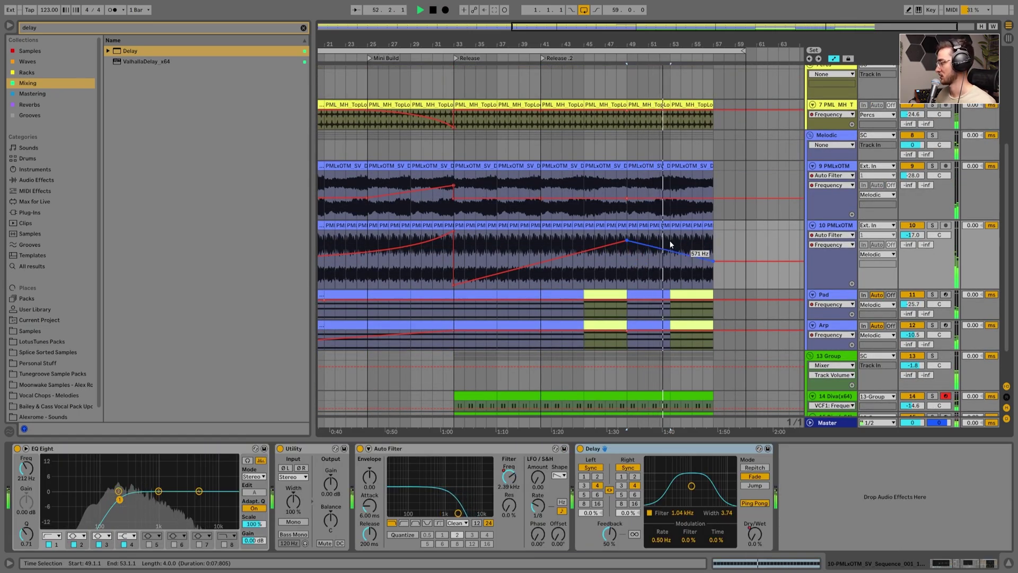
Step: Automate the drone track's Auto Filter frequency to rise from 459 Hz at bar 49 until bar 57
left_click(508, 193)
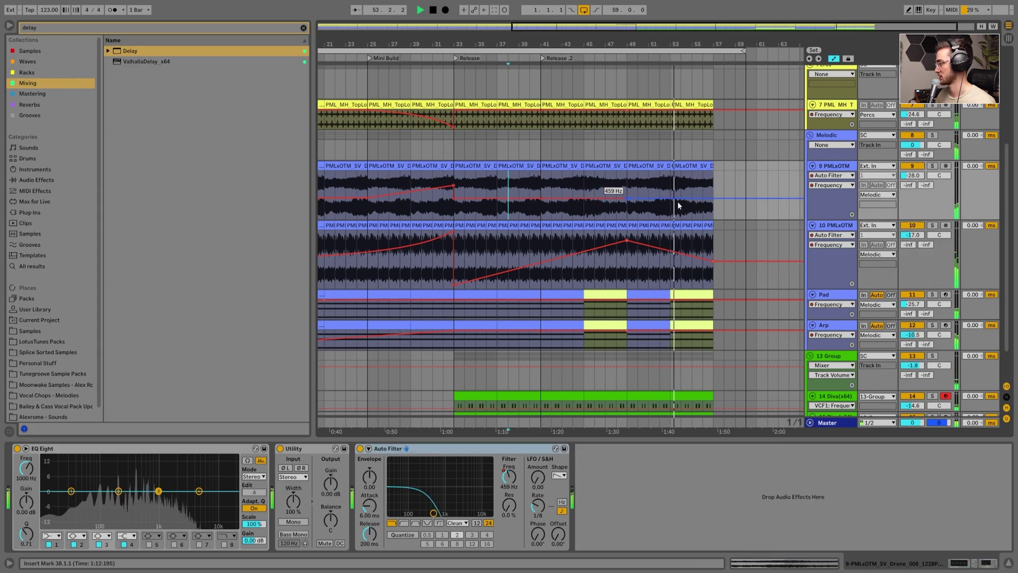
left_click_drag(718, 200, 714, 182)
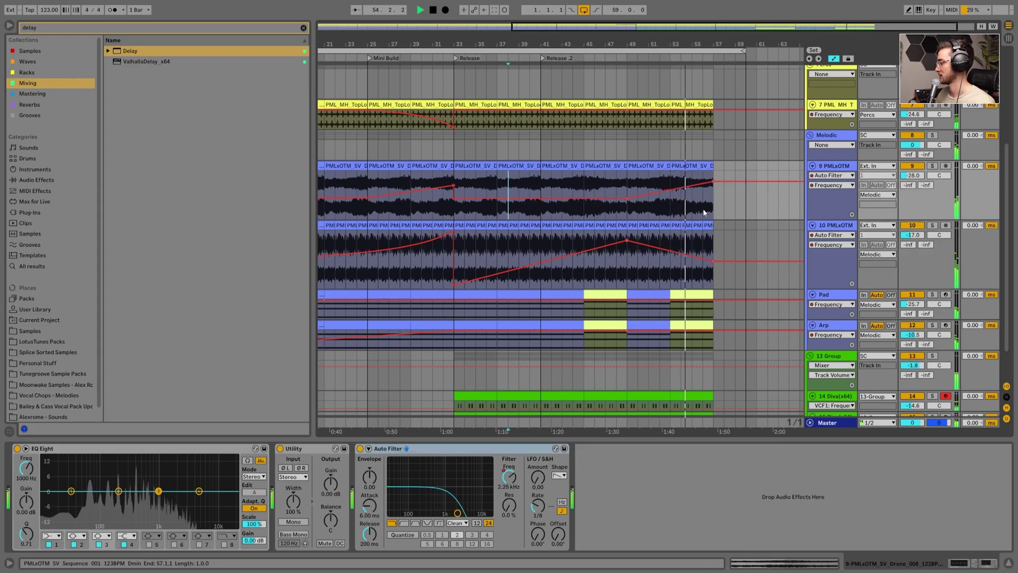
scroll(734, 151, "down", 3, "ctrl")
scroll(710, 185, "up", 4)
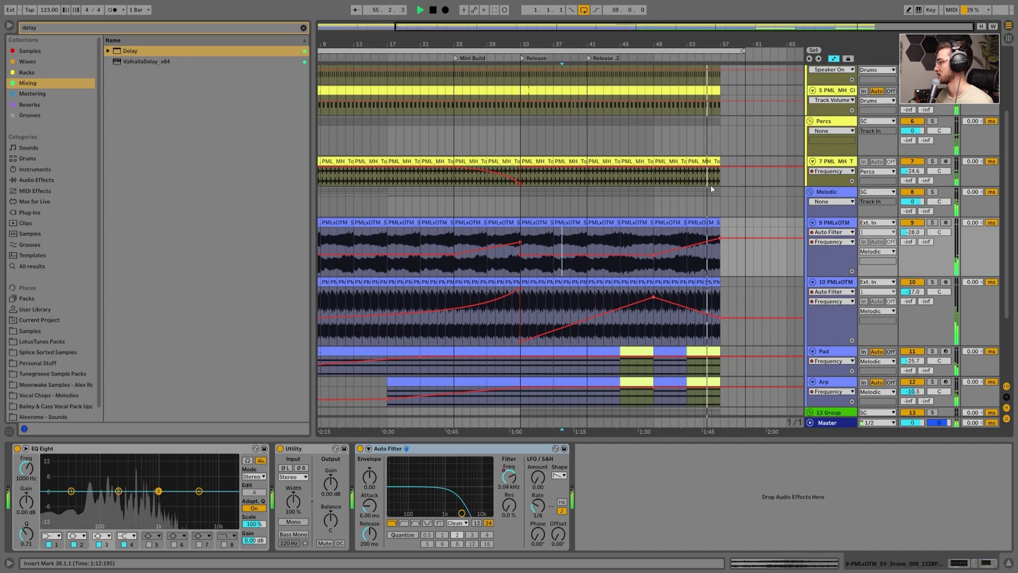
Step: Extend the arrangement loop to 65 bars
scroll(726, 201, "up", 2)
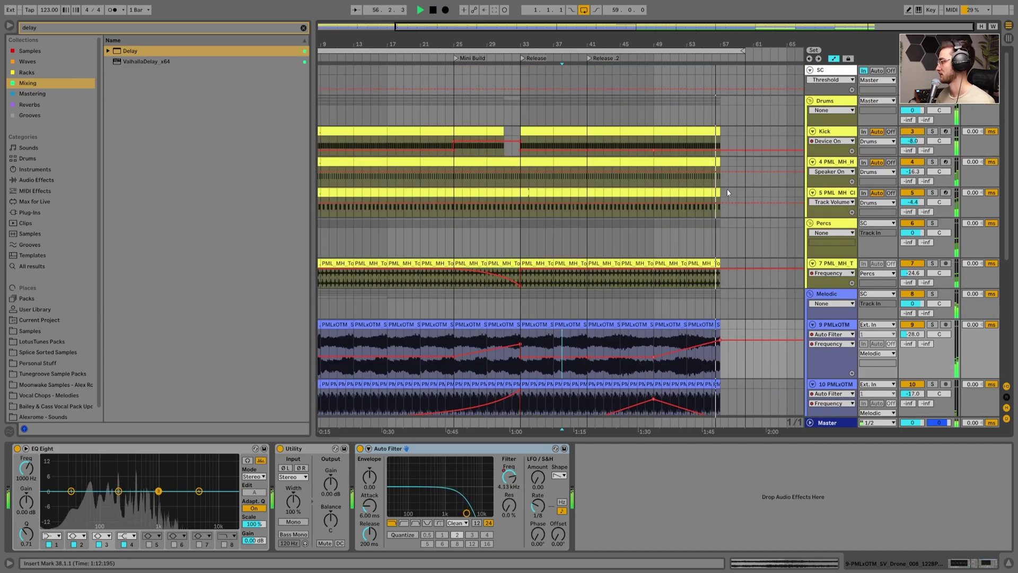
left_click(716, 164)
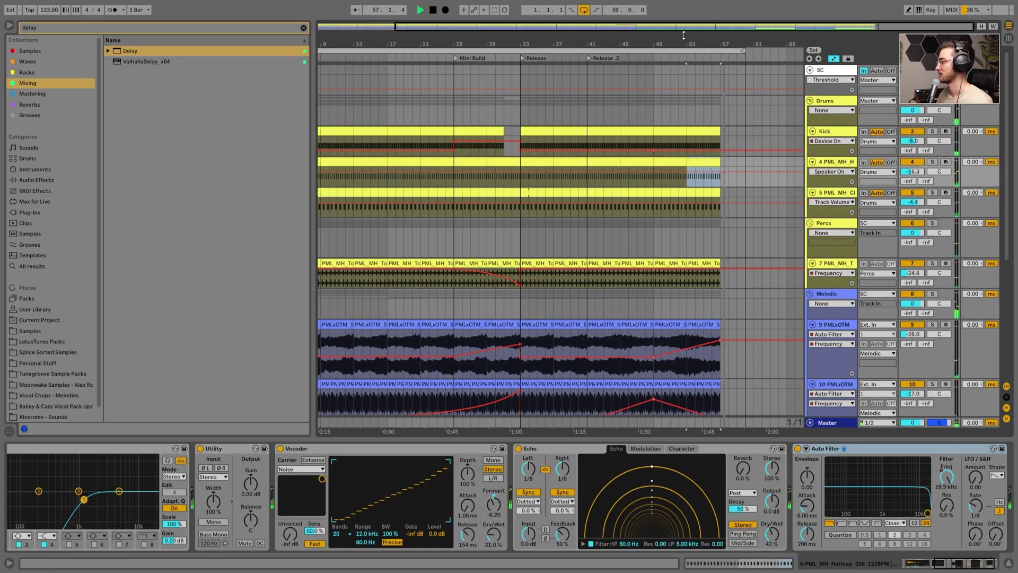
left_click_drag(757, 61, 758, 56)
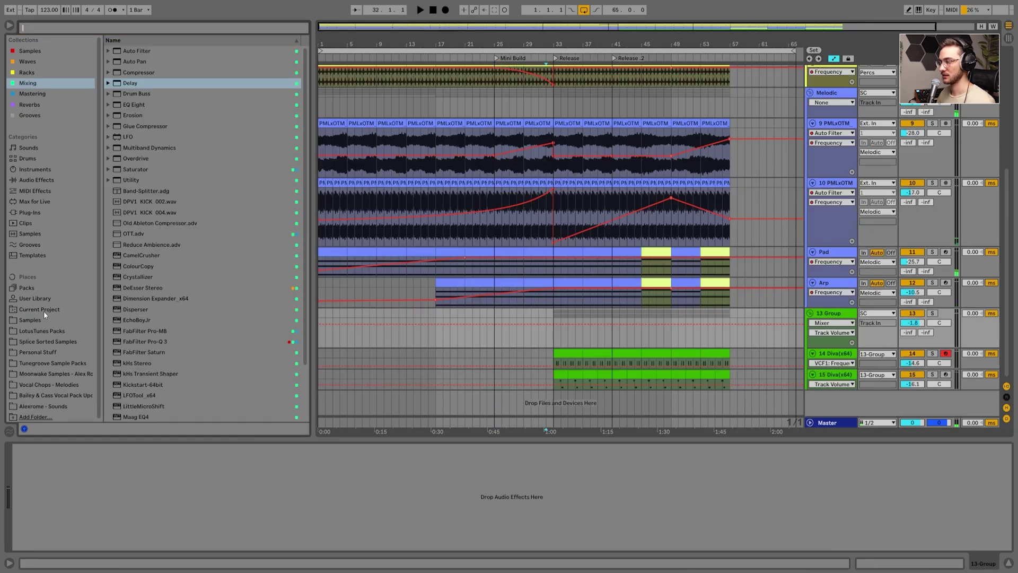
Step: Open the sample pack's FX Loops folder and audition PML_MH_FX_Loop_003 and PML_MH_FX_Loop_004
left_click(40, 321)
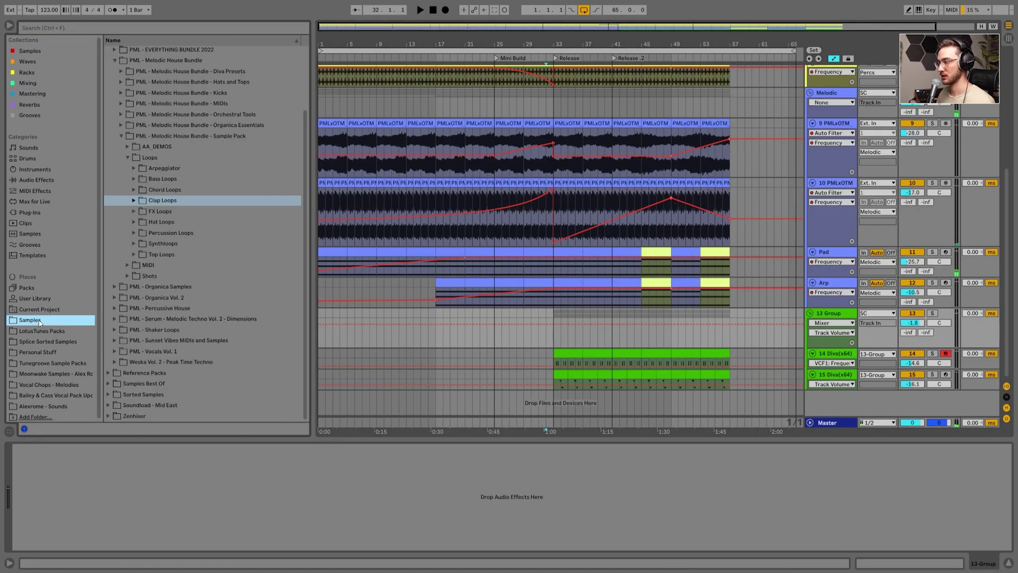
left_click(132, 212)
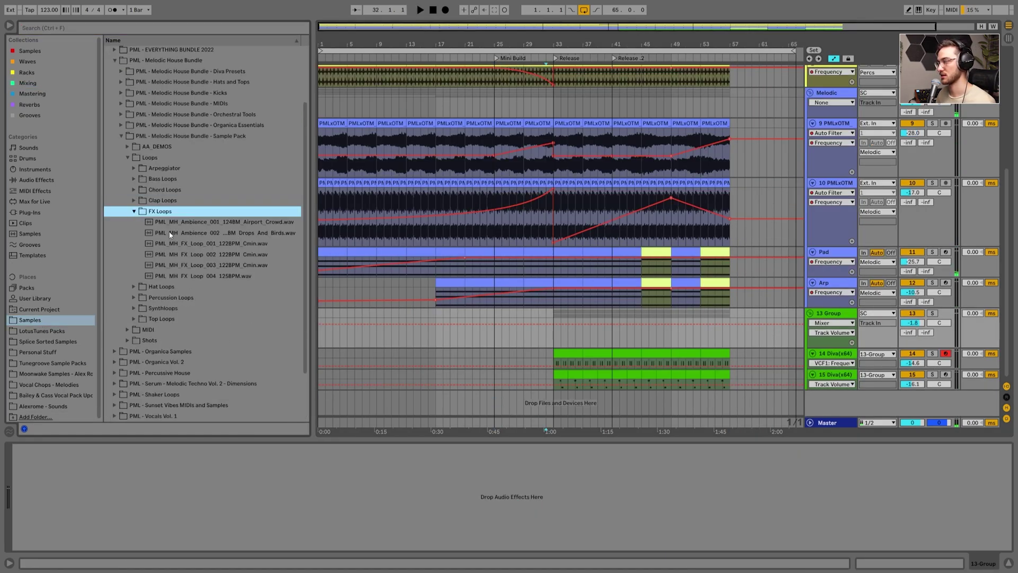
left_click(542, 316)
scroll(546, 158, "up", 3, "ctrl")
left_click_drag(590, 44, 512, 37)
left_click(187, 254)
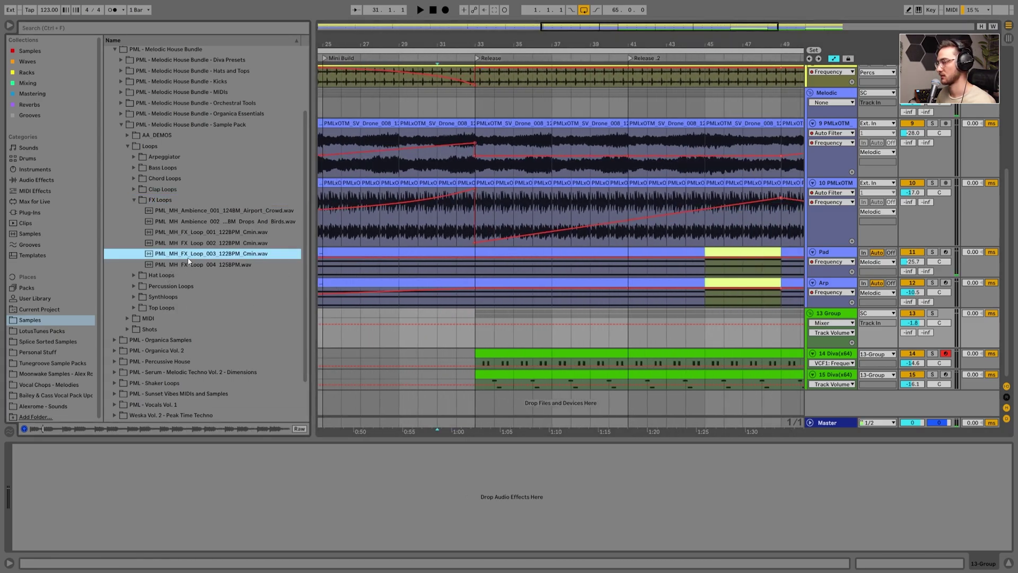
left_click(193, 265)
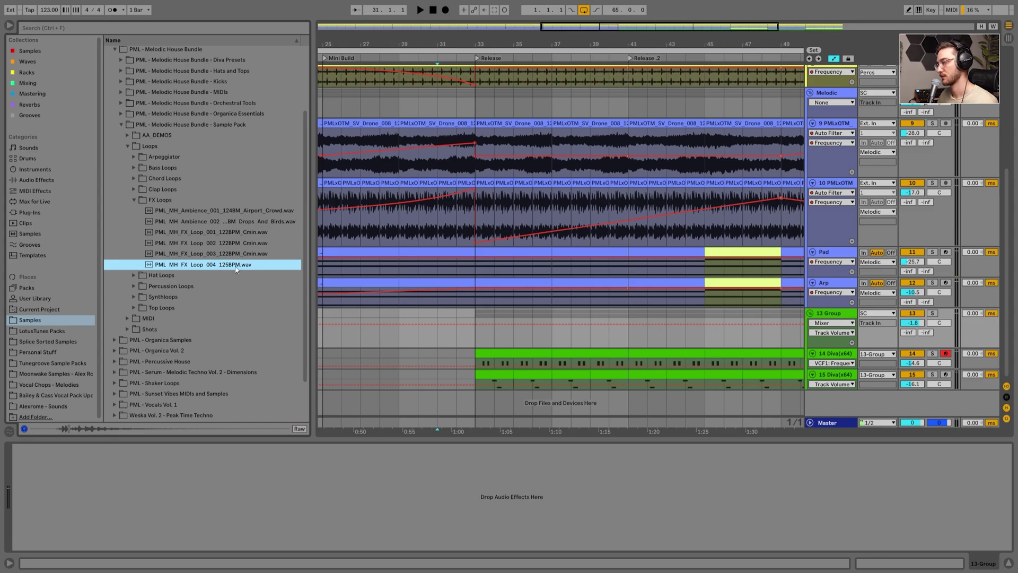
Step: Create a new audio track below the bass group and place PML_MH_FX_Loop_004_125BPM.wav on it at bar 32
left_click(447, 319)
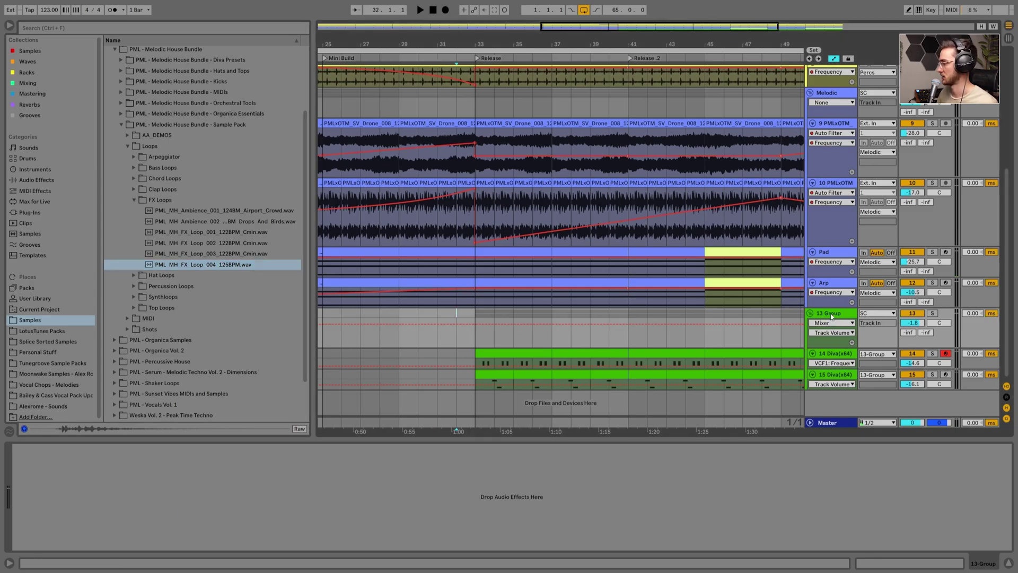
key("ctrl+t")
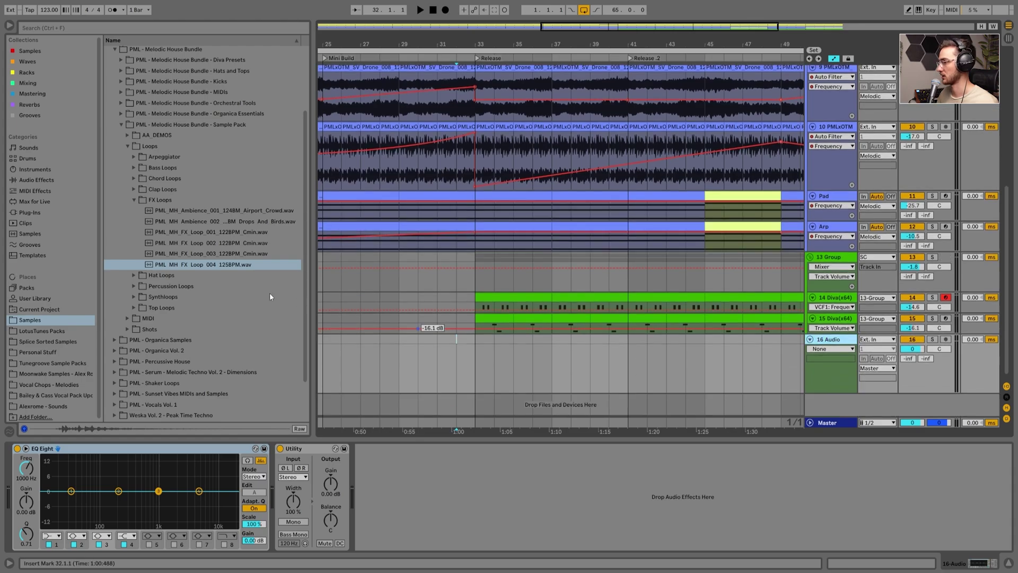
left_click_drag(193, 265, 462, 352)
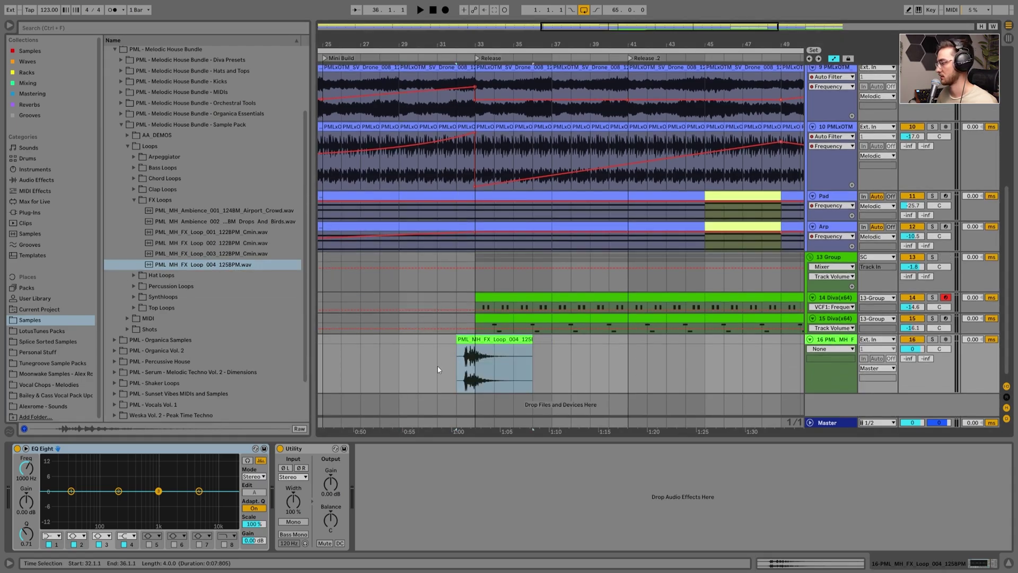
Step: Set the arrangement grid to 1/8 and lower the FX loop track's volume to about -8.3 dB
right_click(446, 361)
left_click(488, 471)
left_click(493, 339)
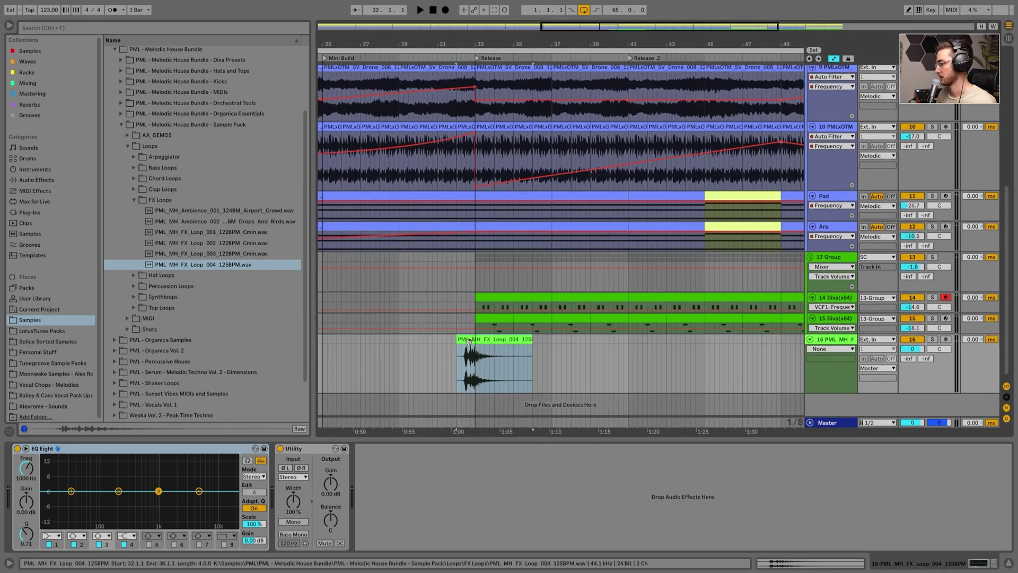
left_click_drag(910, 350, 910, 355)
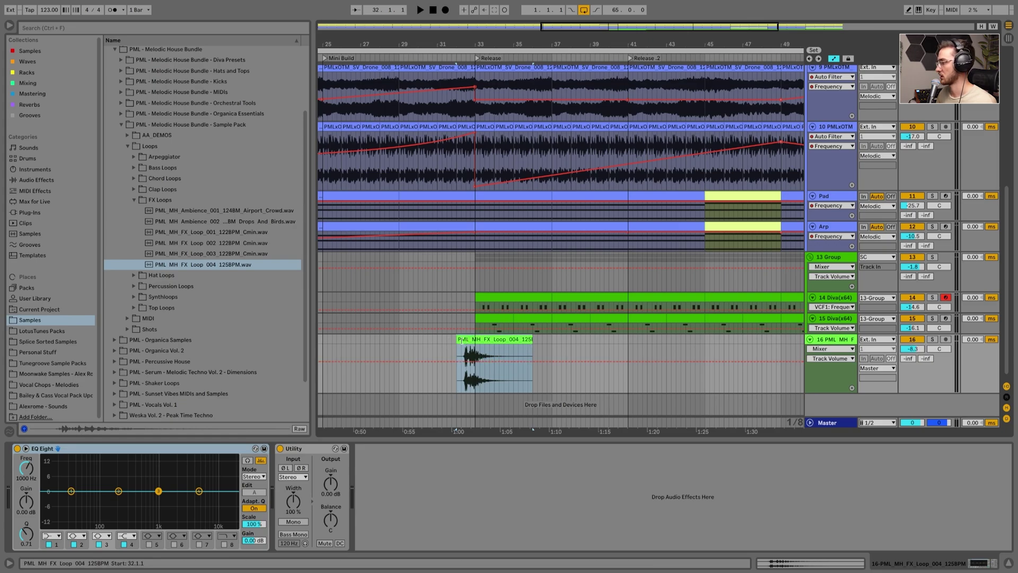
left_click_drag(468, 49, 468, 61)
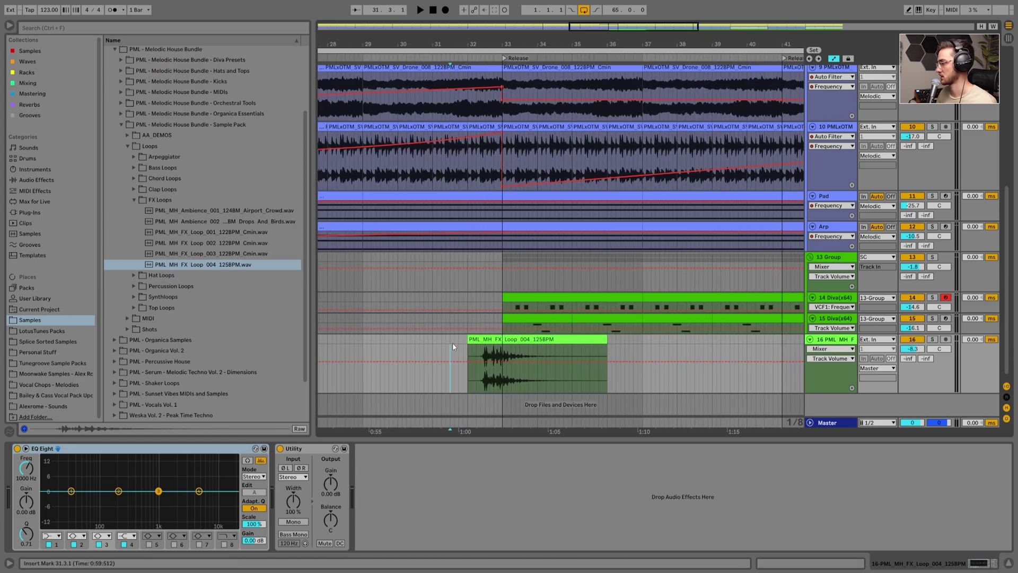
Step: Return the arrangement grid to one bar and route the FX loop track's output to SC
right_click(455, 345)
left_click(554, 456)
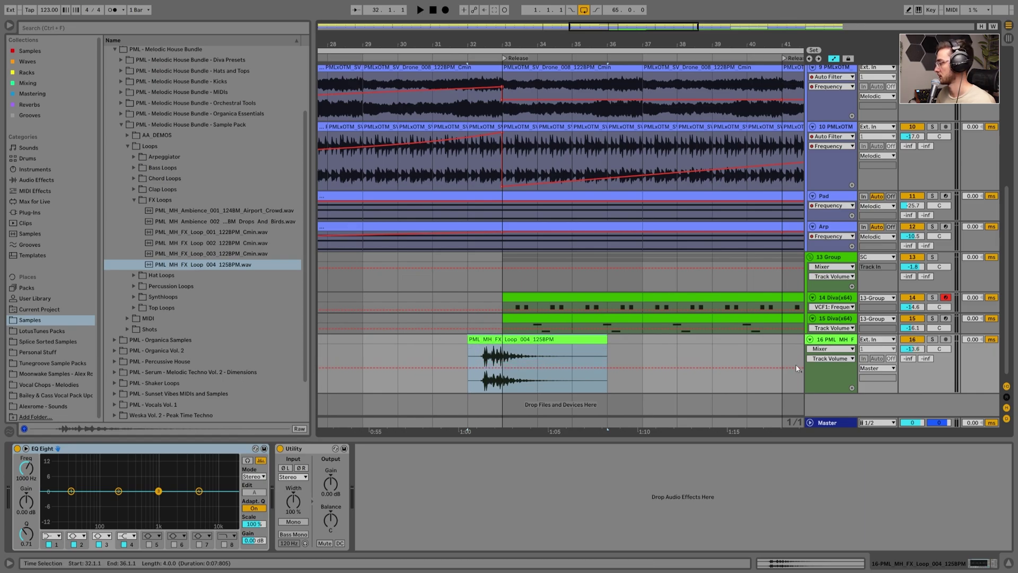
left_click(874, 368)
left_click(874, 406)
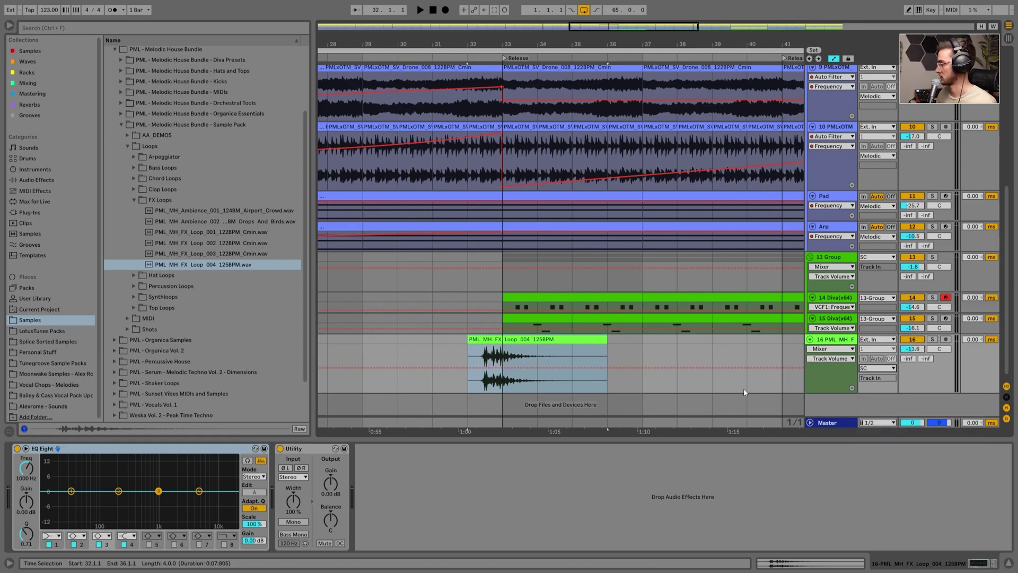
Step: Play the FX loop from bar 32, stop, and reset the clip's Warp so it stretches to its new length
left_click(505, 338)
key("space")
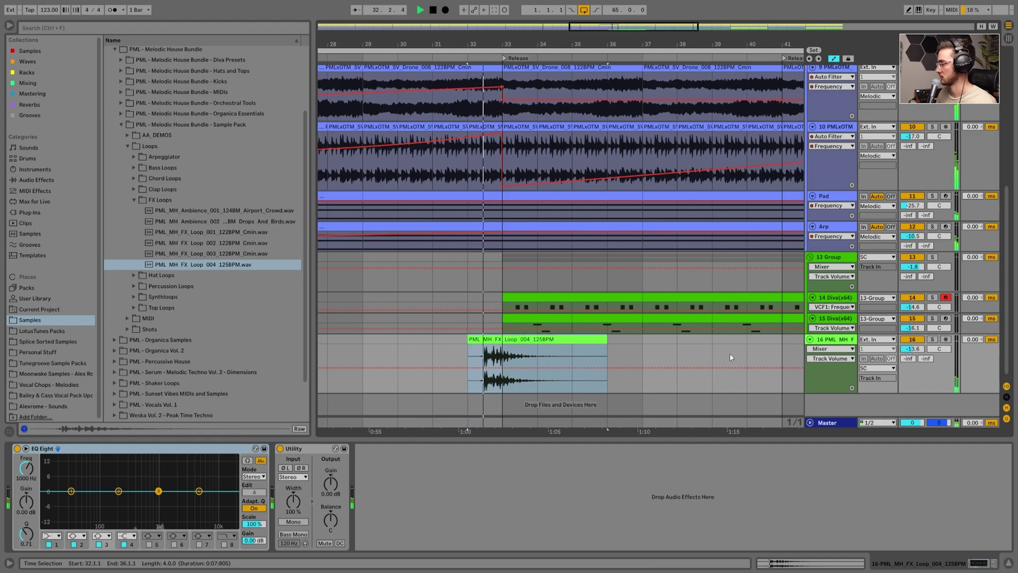
double_click(510, 339)
key("space")
left_click(112, 165)
left_click(113, 165)
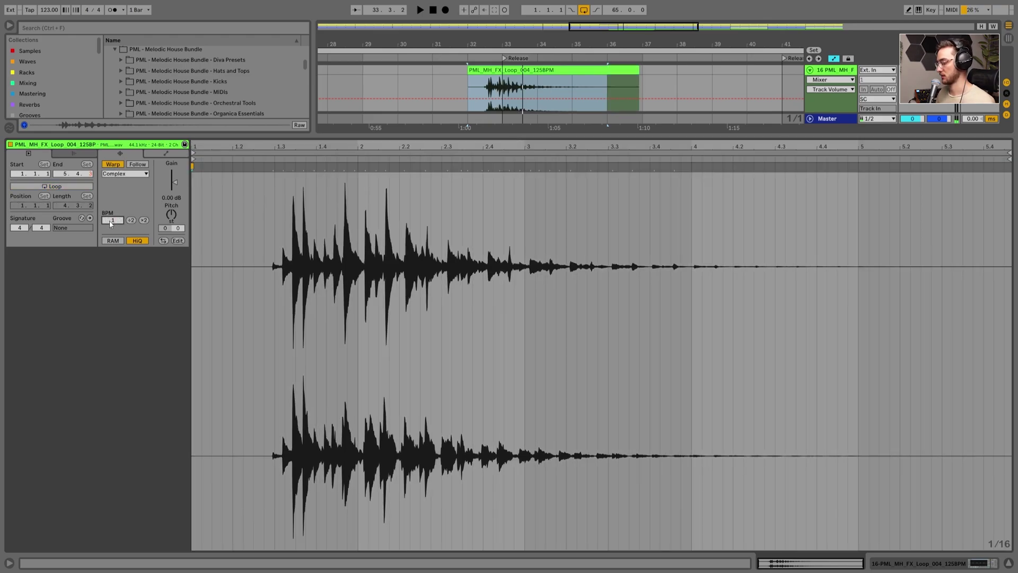
key("Return")
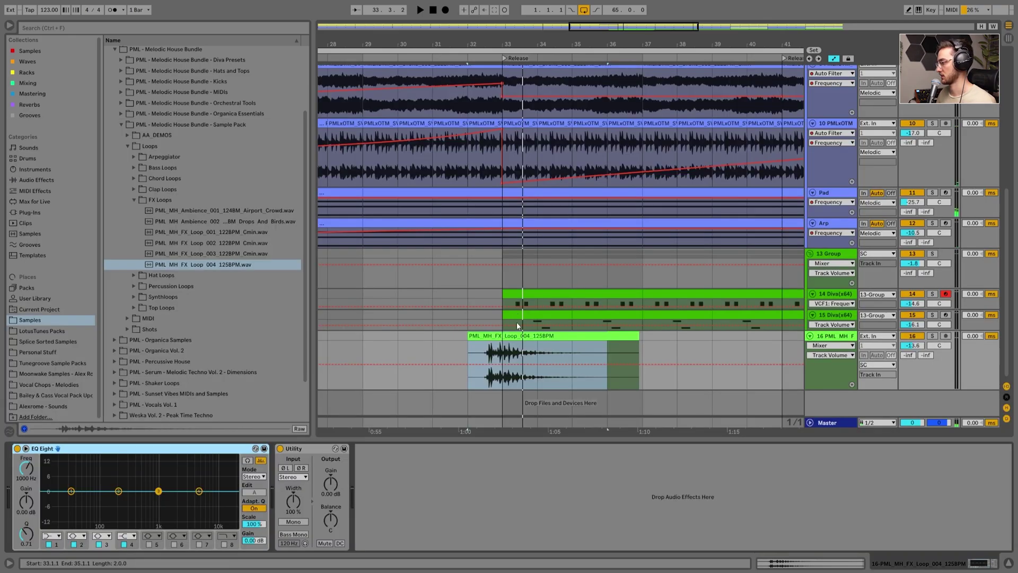
Step: Try starting the FX loop clip at bar 31, listen to it, and return it to bar 32
left_click_drag(515, 336, 492, 336)
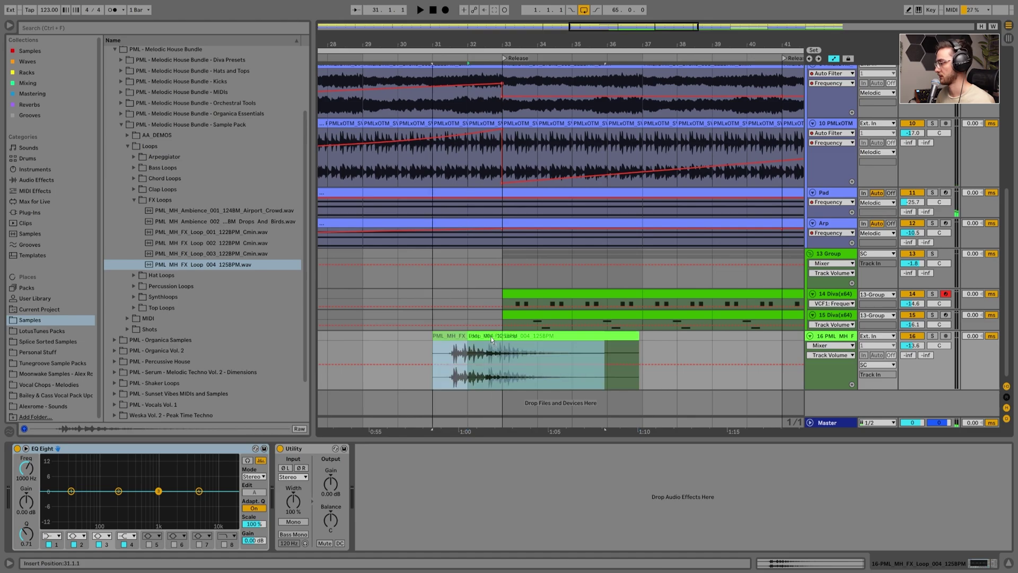
key("space")
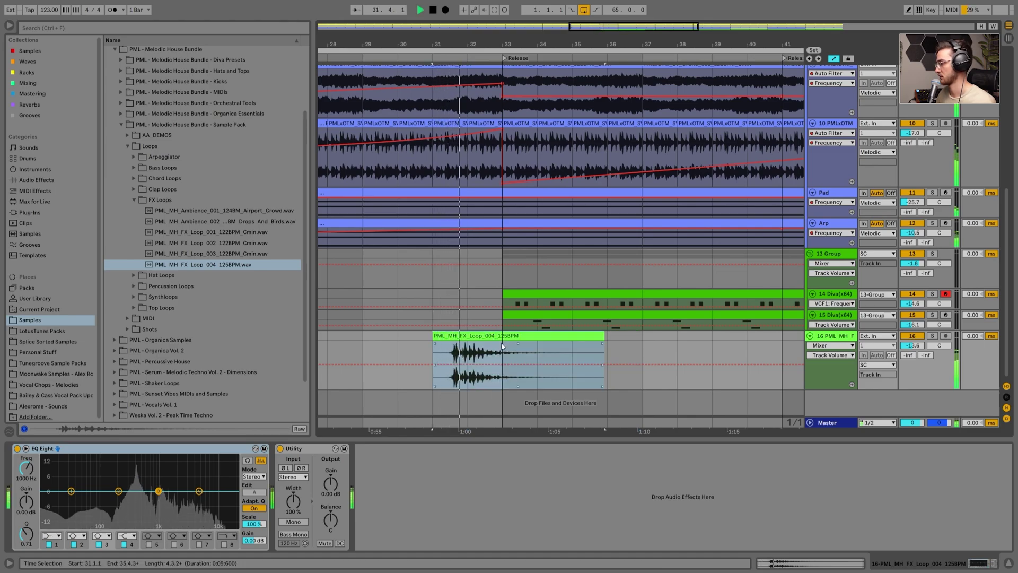
key("space")
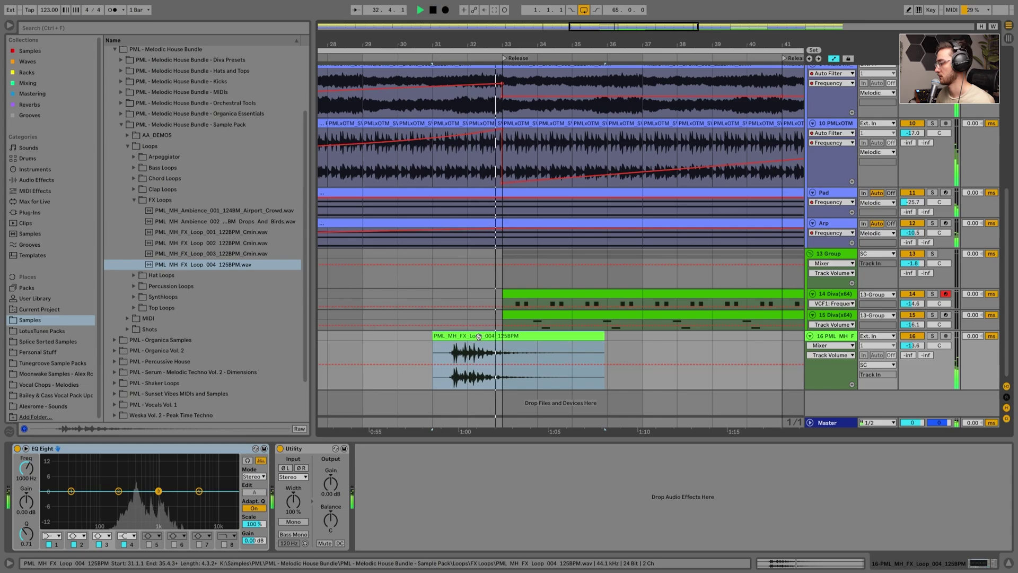
left_click_drag(449, 337, 485, 336)
Step: Play the FX loop from bar 32 and set EQ Eight's first band to a low cut at about 255 Hz
key("space")
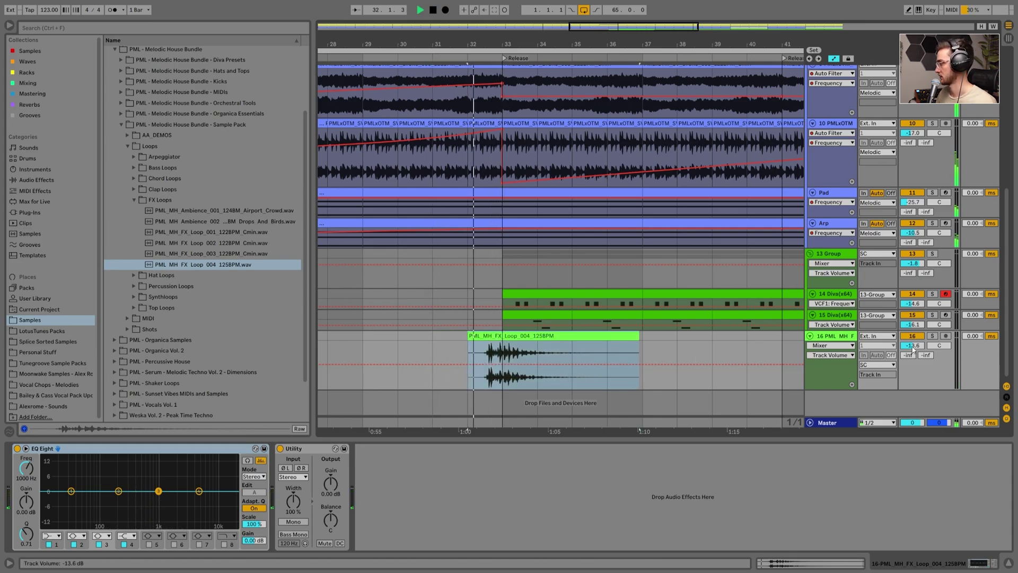
left_click(52, 536)
left_click(51, 477)
left_click_drag(27, 469, 27, 449)
left_click(518, 348)
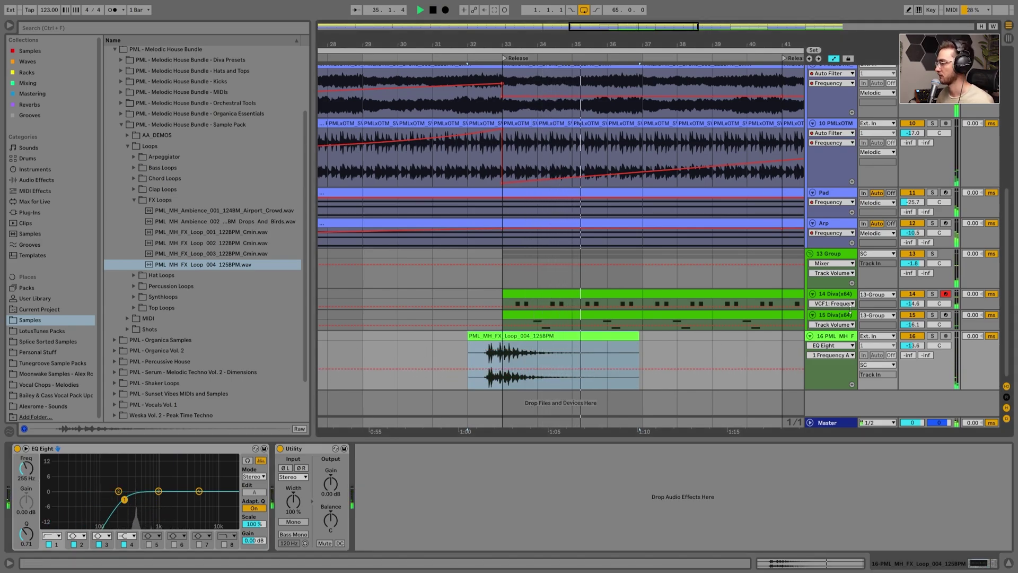
scroll(558, 41, "down", 2)
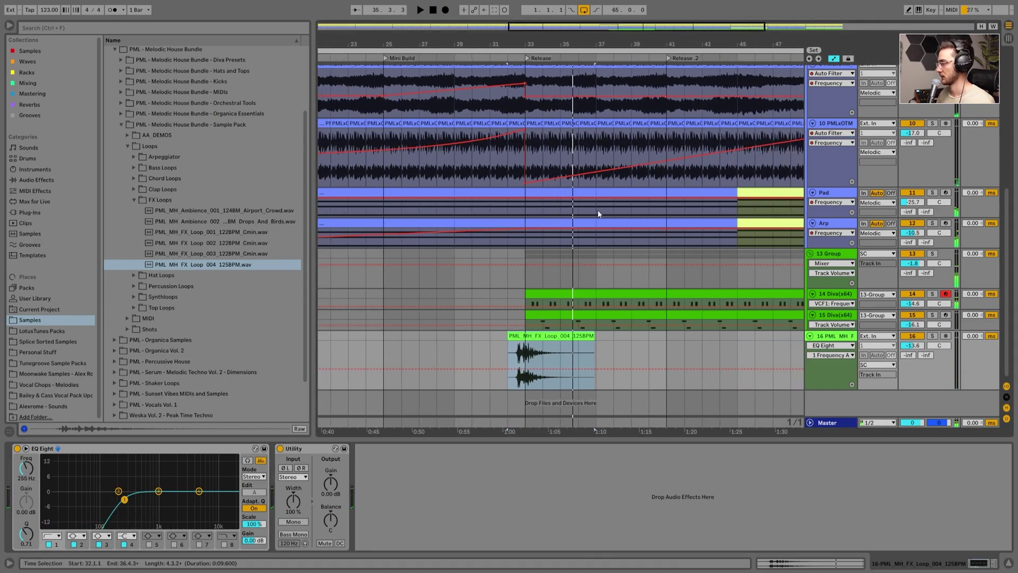
Step: Insert a MIDI track below the 15 Diva track and create an empty four-bar clip on it from bar 33
left_click(842, 316)
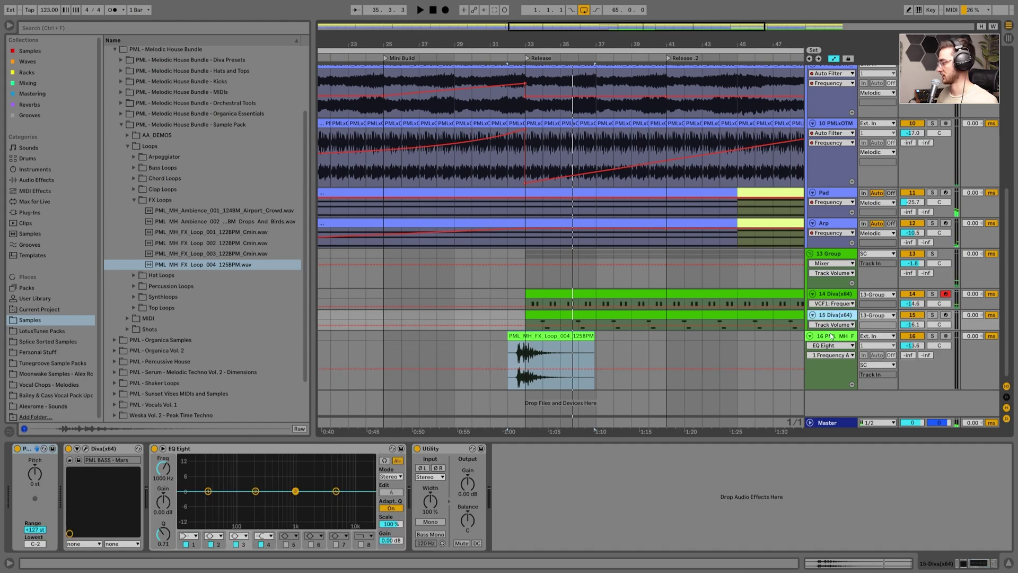
key("ctrl+shift+t")
left_click_drag(526, 339, 596, 343)
key("ctrl+shift+m")
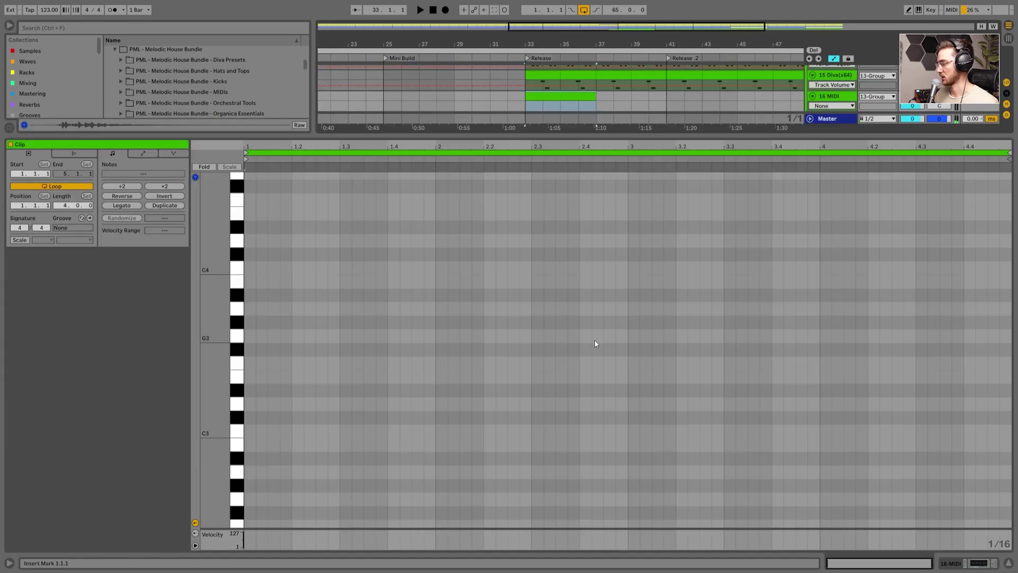
key("shift+Tab")
scroll(492, 332, "down", 1)
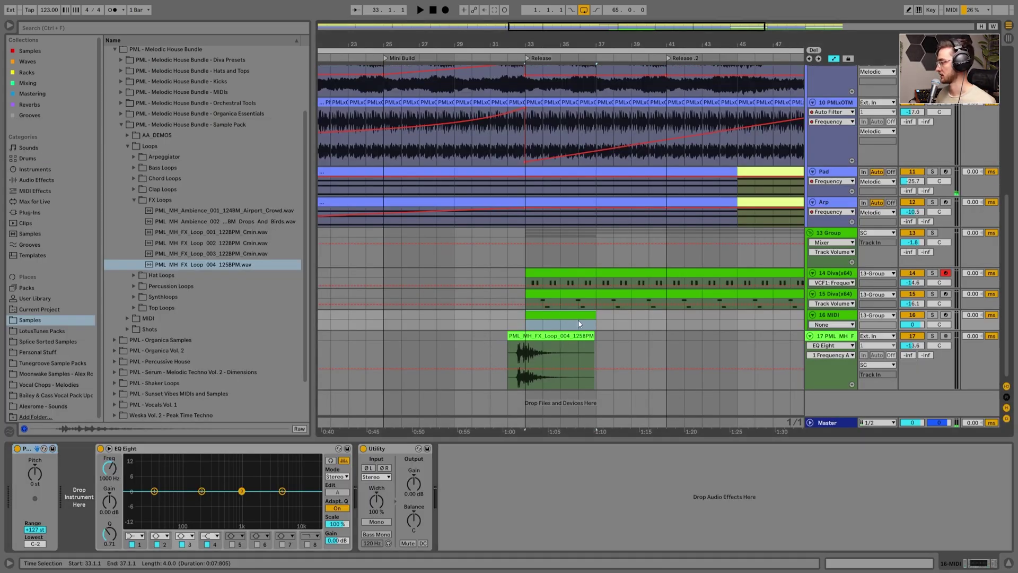
double_click(558, 313)
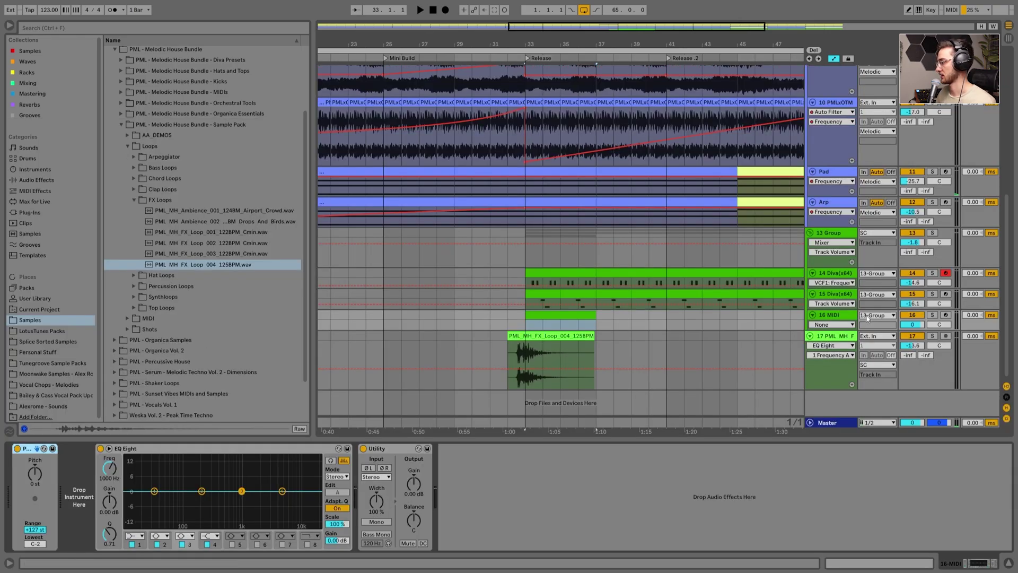
Step: Set the new MIDI track's volume to -9.2 dB and copy the Diva instrument from track 15 onto it
left_click_drag(911, 325, 911, 339)
double_click(532, 312)
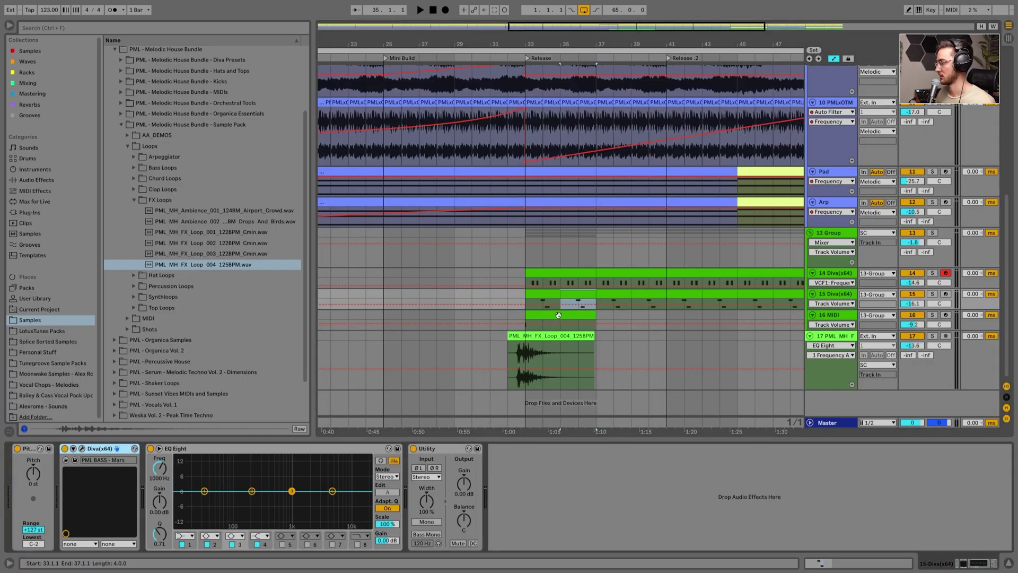
left_click(558, 315)
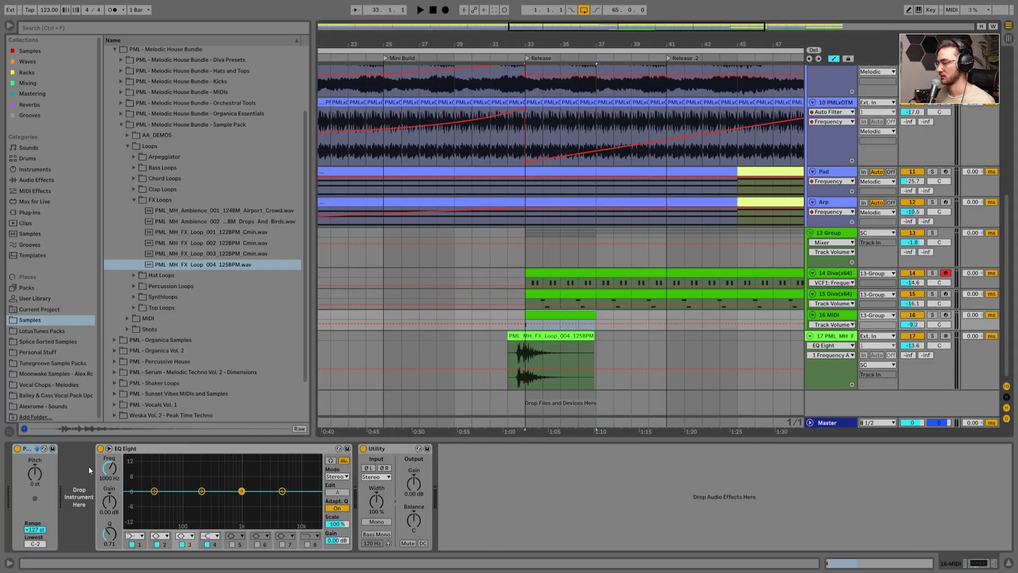
mouse_move(88, 466)
left_mouse_down()
mouse_move(72, 466)
mouse_move(78, 451)
mouse_move(80, 466)
left_mouse_up()
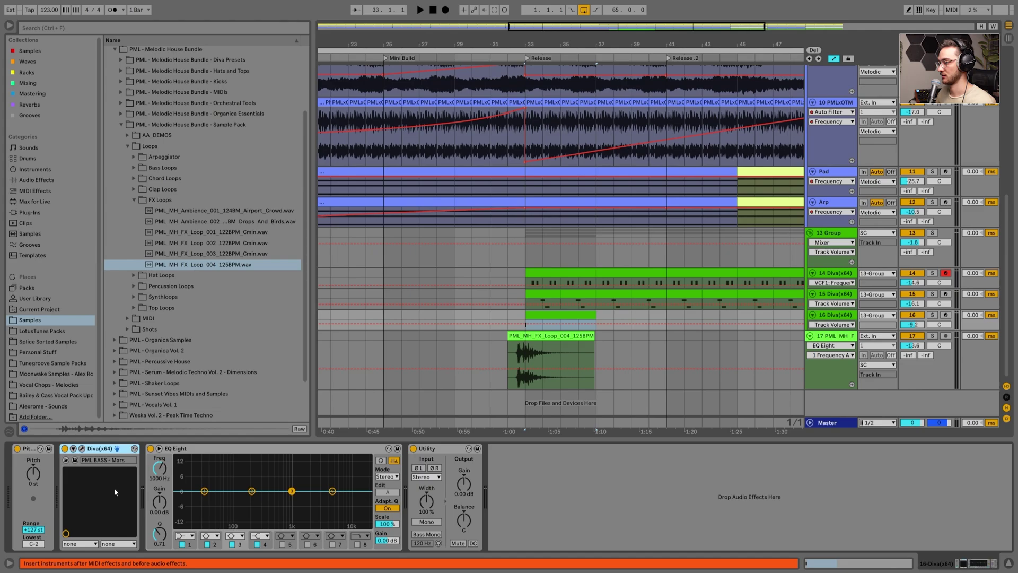
Step: Draw a G#3 note at the start of the new clip and lengthen it to about two and a half beats
left_click_drag(553, 50, 497, 345)
double_click(525, 315)
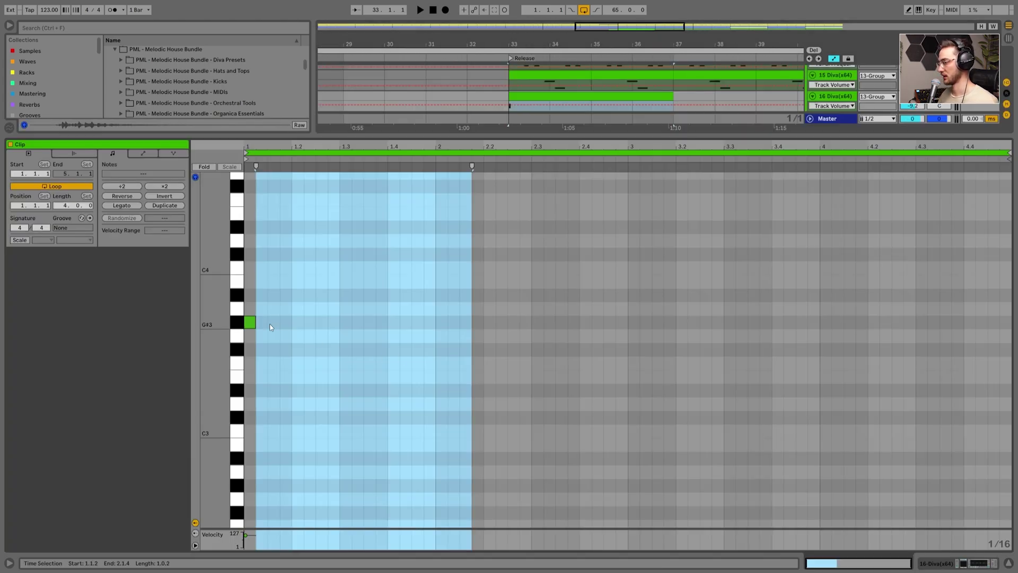
left_click_drag(229, 326, 364, 322)
left_click_drag(289, 329, 283, 245)
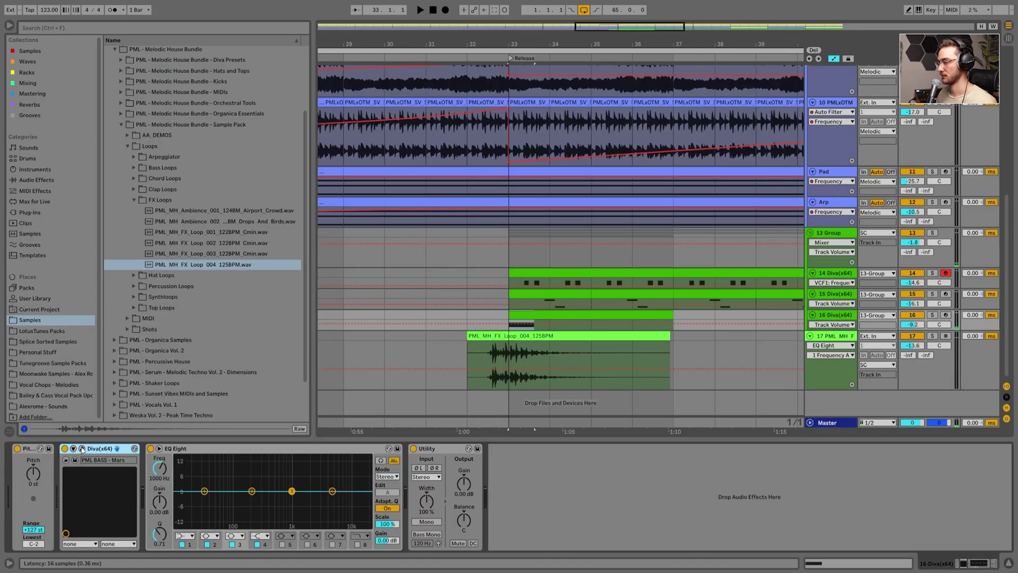
Step: Load the PML BASS – Luna preset in the new track's Diva, arm the track and play the clip from bar 33
left_click(82, 449)
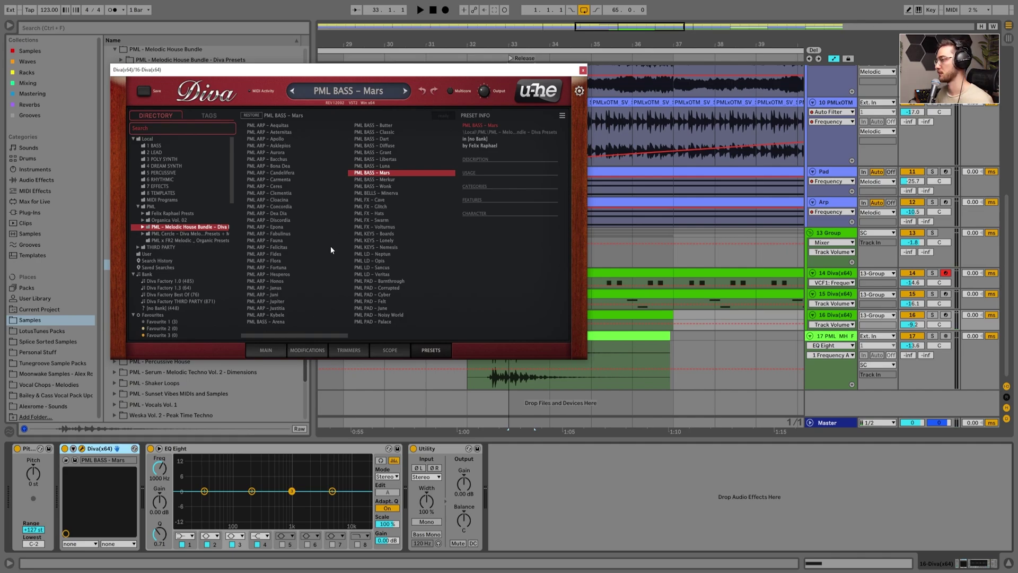
left_click(387, 165)
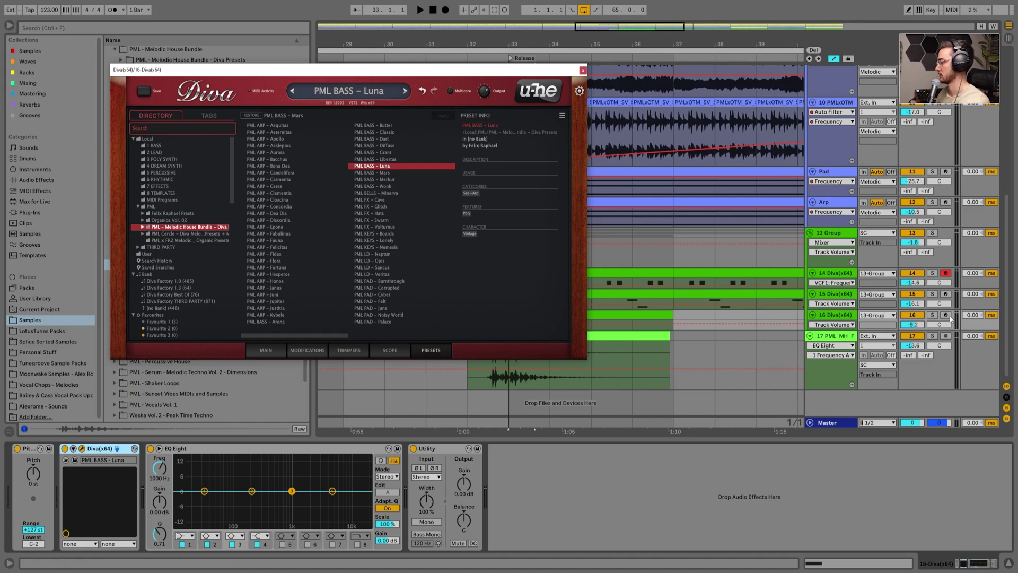
left_click(945, 316)
left_click(656, 324)
key("space")
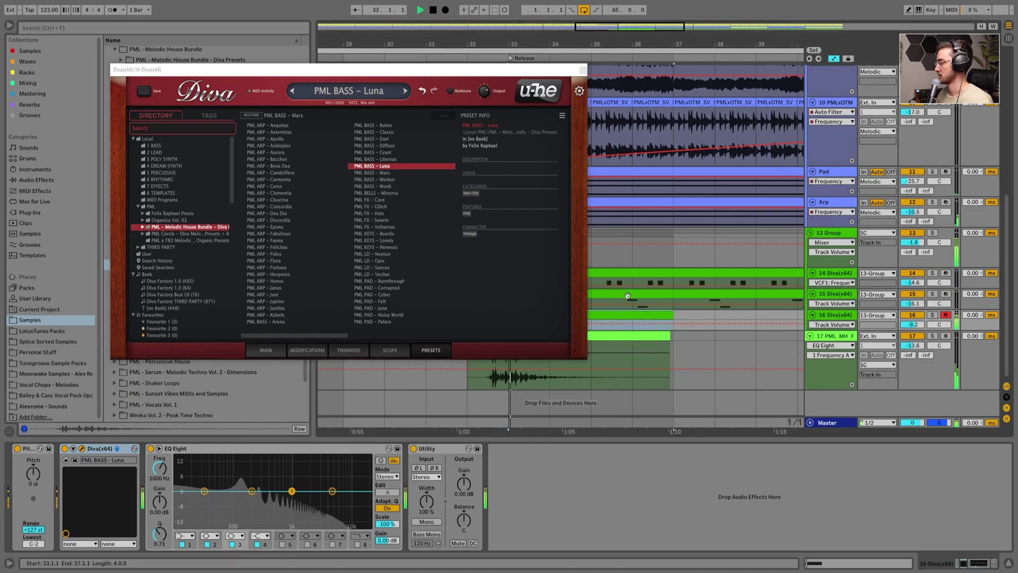
left_click(583, 74)
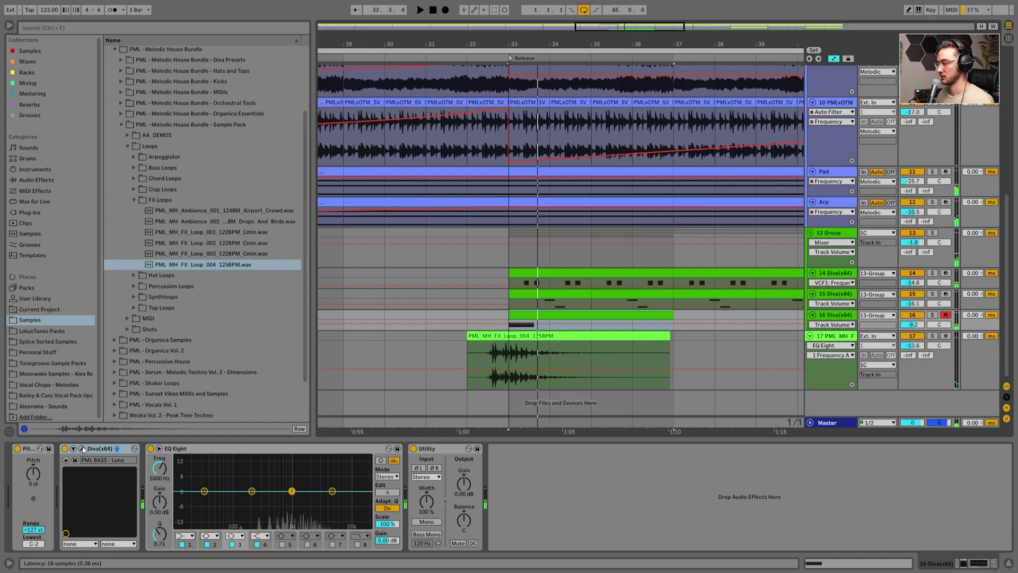
Step: Audition Diva bass, bell, FX and pad presets, try PML ARP – Felicitas, and set the track volume to -5.2 dB
left_click(82, 448)
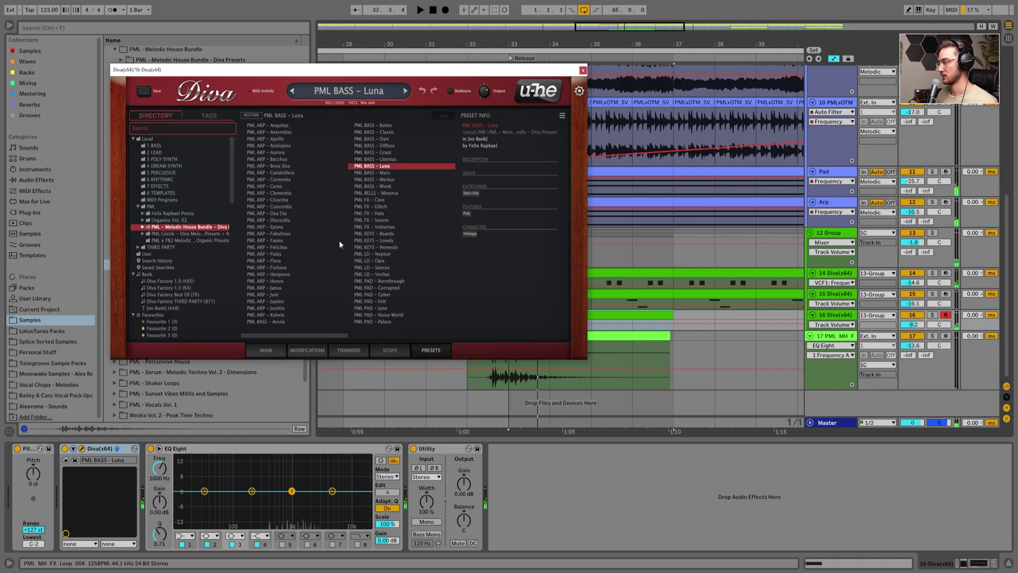
left_click(380, 126)
left_click(383, 146)
key("space")
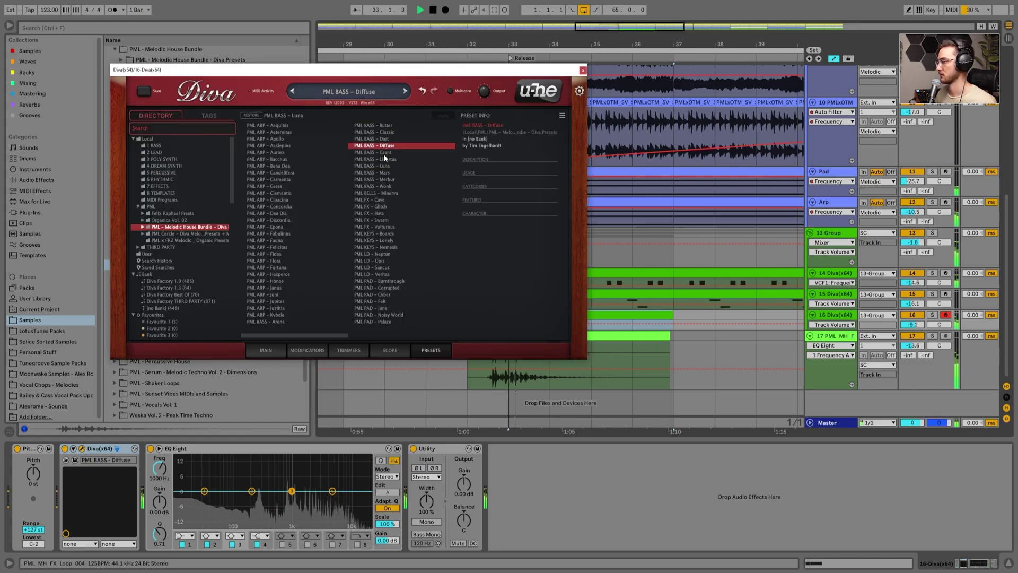
left_click(370, 194)
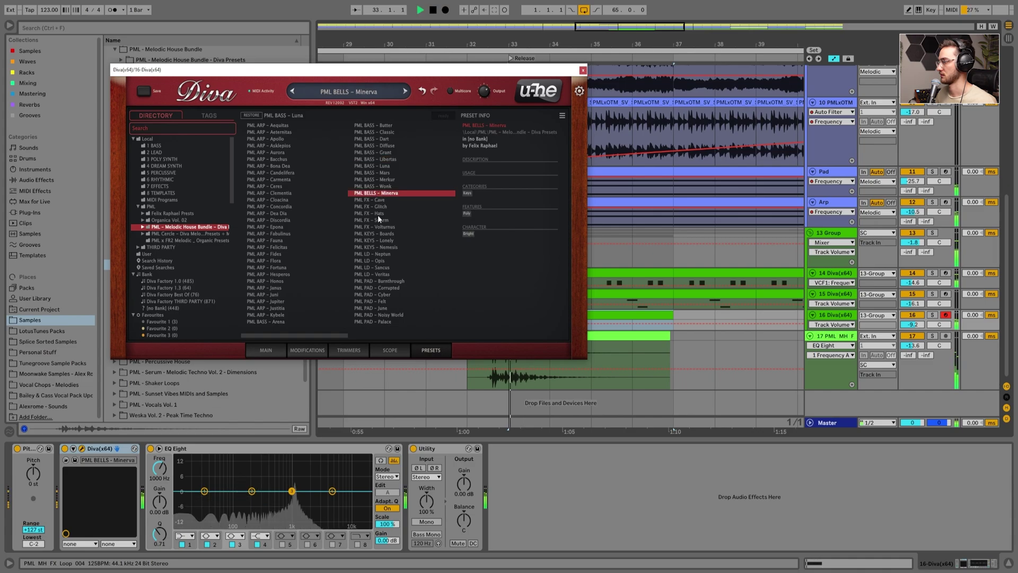
left_click(377, 229)
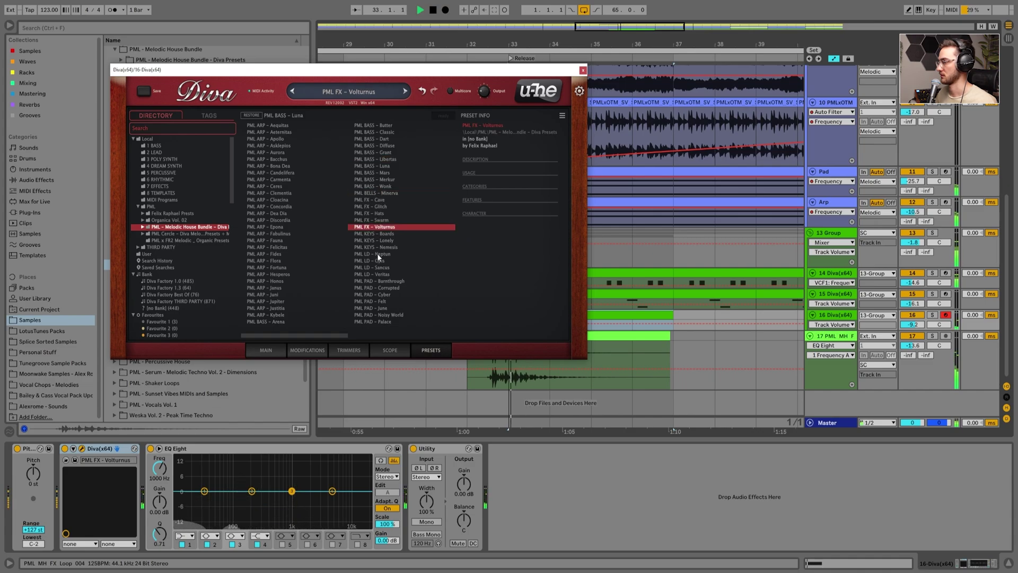
left_click(371, 300)
left_click(385, 316)
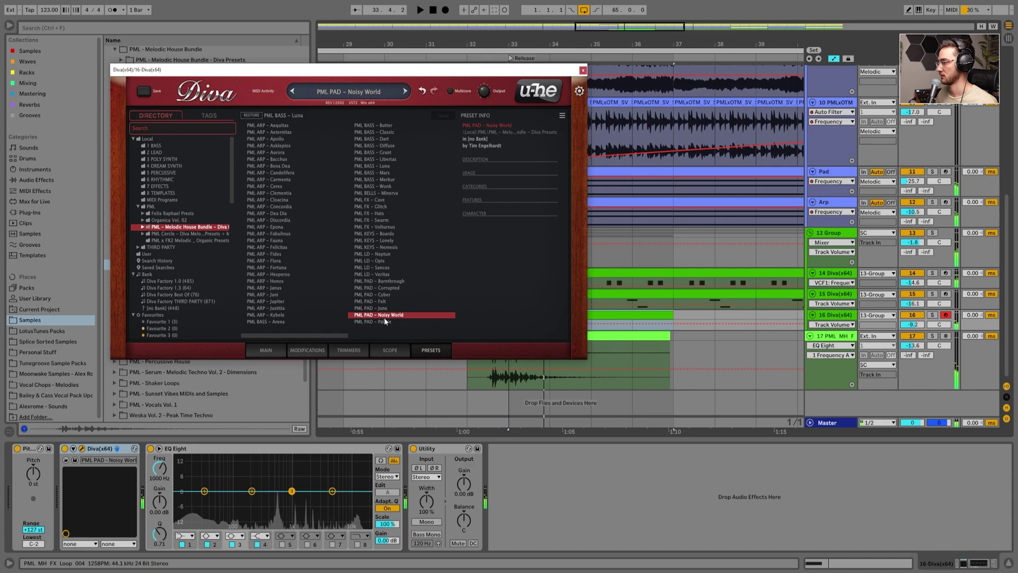
left_click(383, 322)
left_click(277, 247)
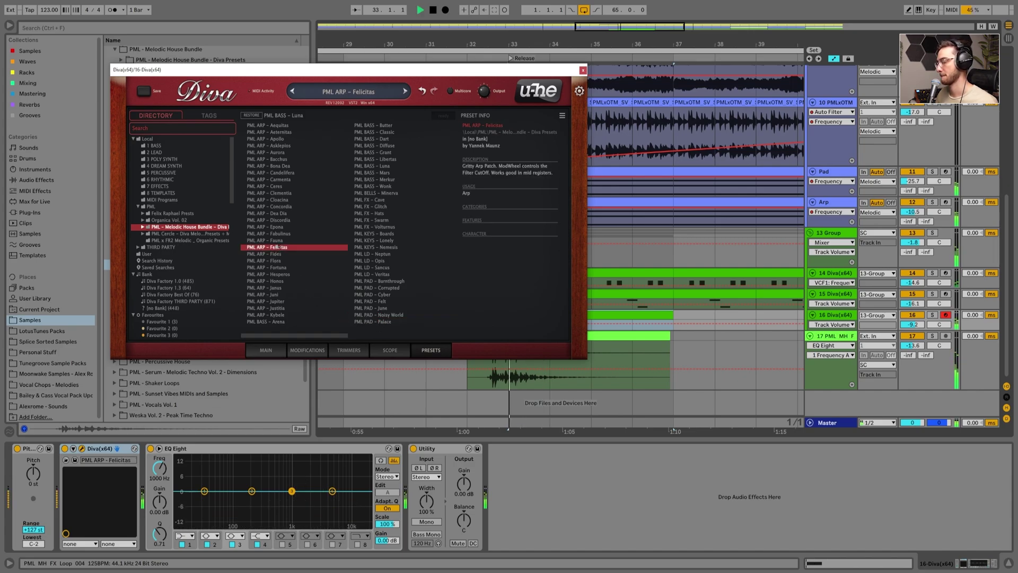
left_click_drag(907, 325, 906, 324)
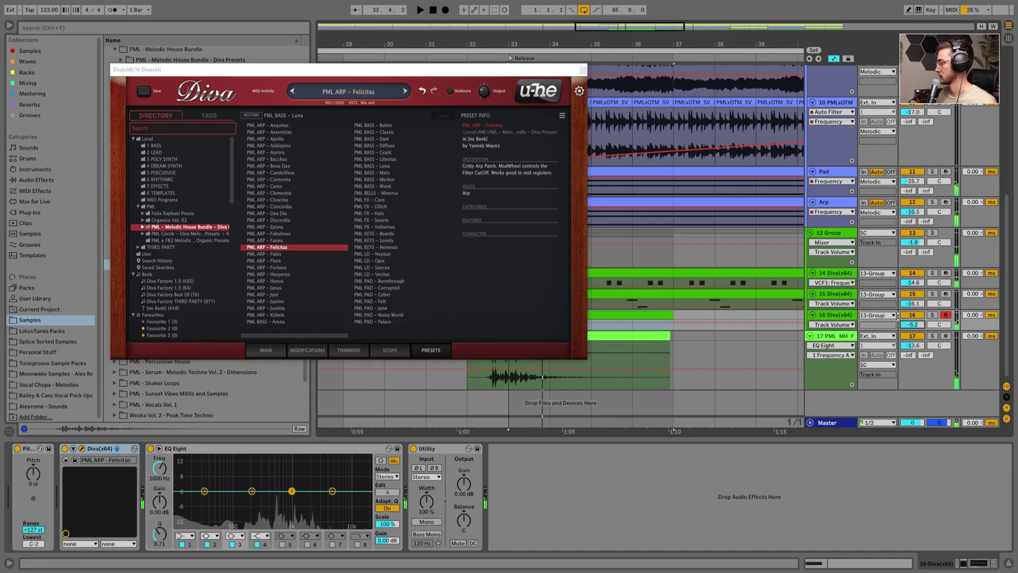
Step: Mute the other Diva tracks, Pad and Arp, and listen to the new sound with the FX loop from bar 32
left_click_drag(523, 72, 364, 75)
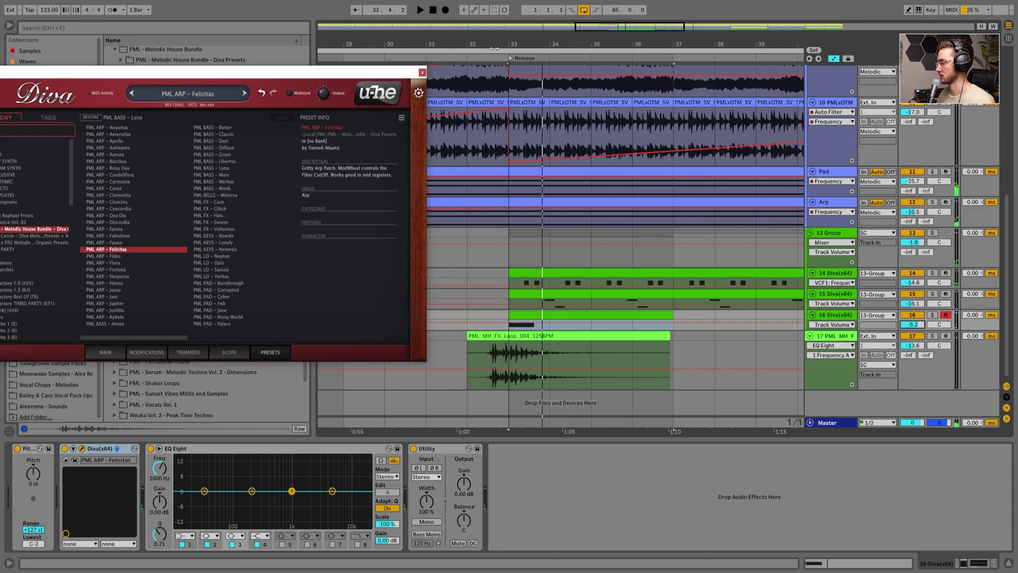
key("minus")
key("space")
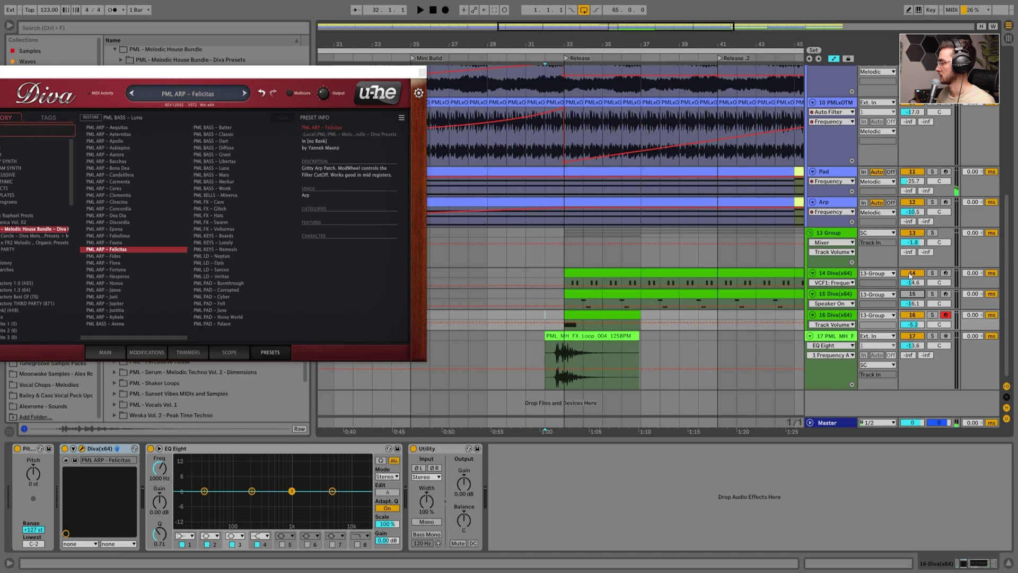
scroll(893, 227, "up", 3)
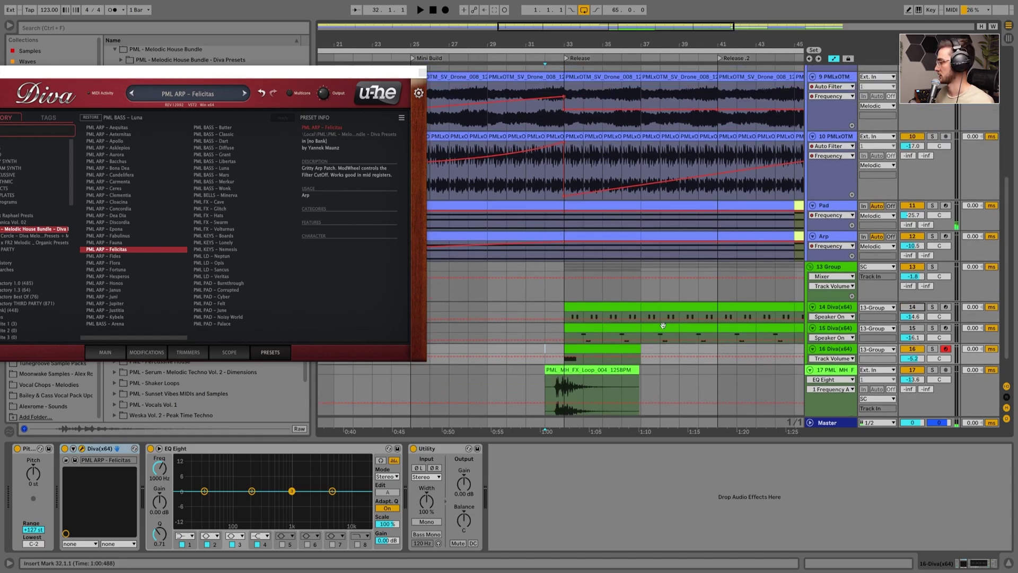
left_click(550, 318)
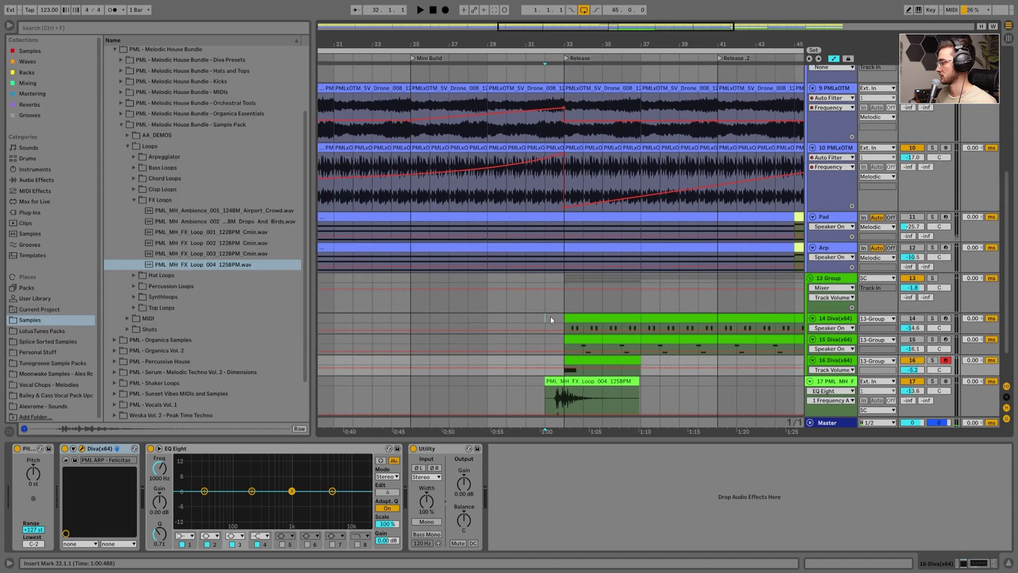
key("space")
scroll(552, 318, "down", 3)
Step: Load the PML ARP – Bona Dea preset on the new Diva track and set its volume to -4.0 dB
left_click(584, 314)
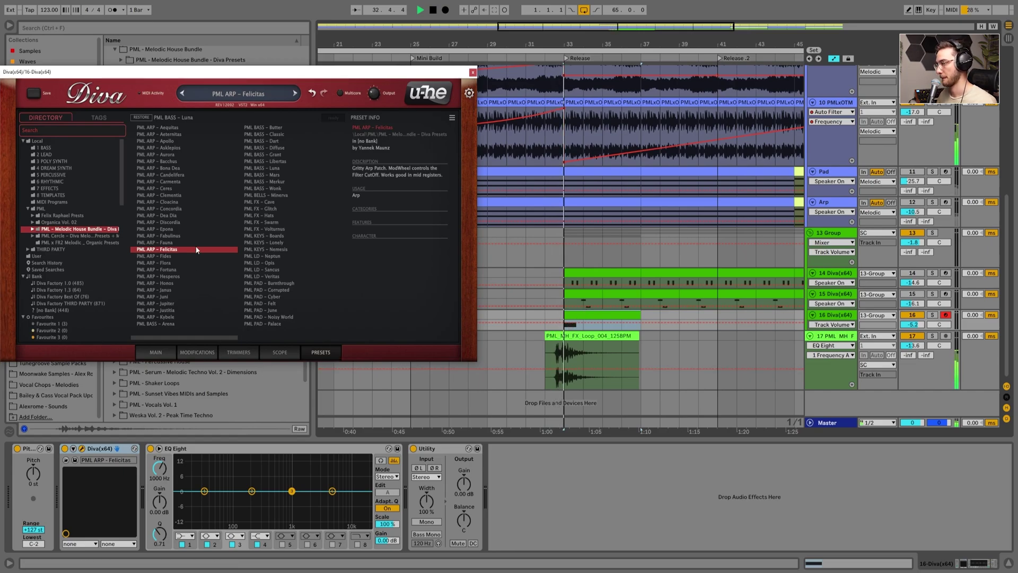
left_click(192, 168)
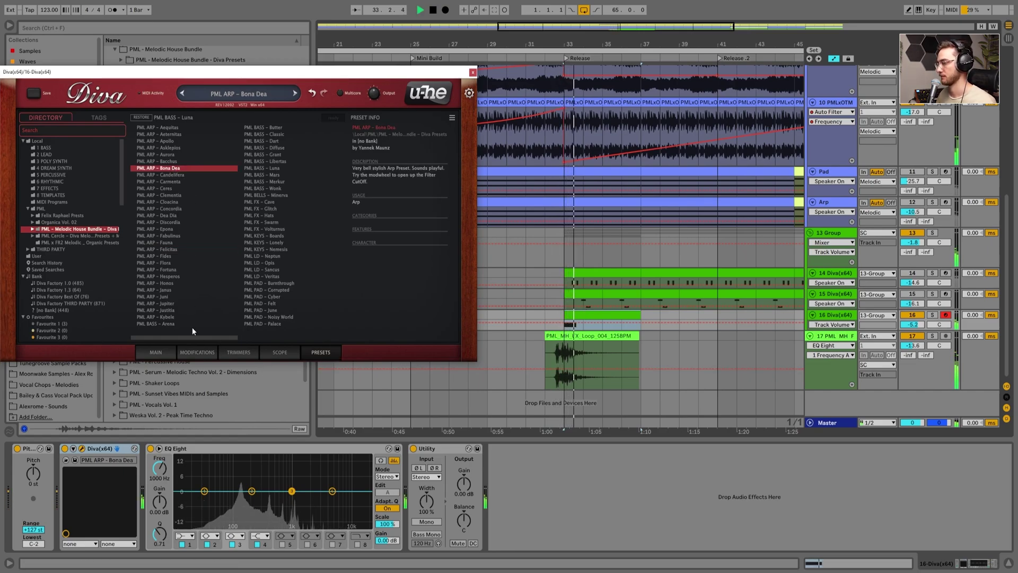
key("space")
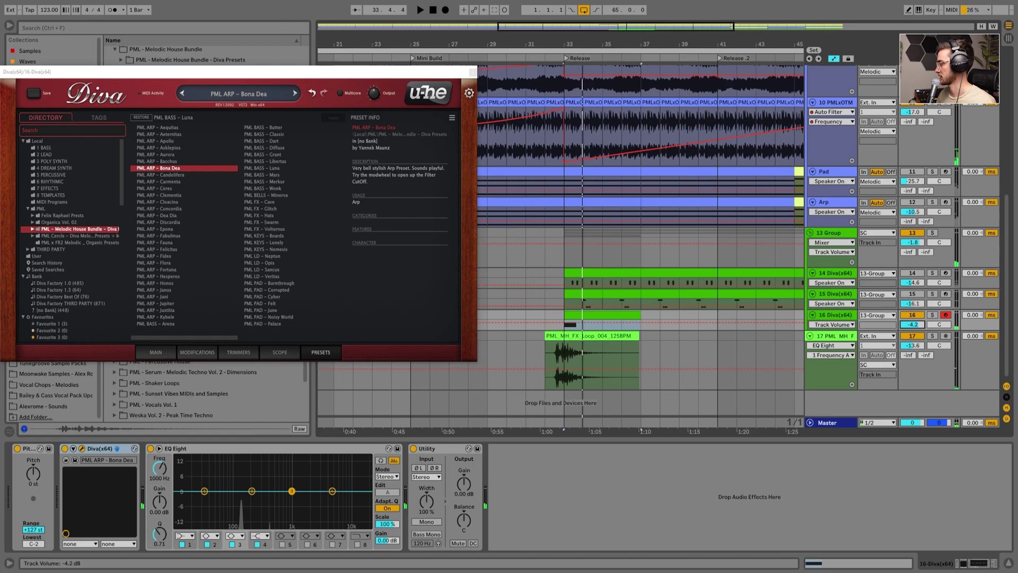
Step: Lower the filter resonance on Diva's main page while listening to the clip
left_click(156, 353)
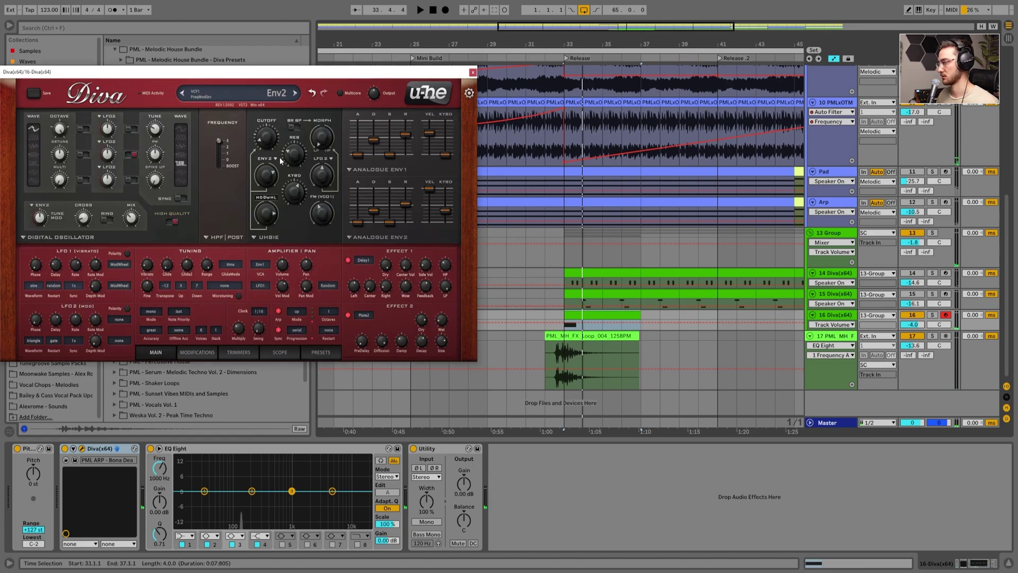
left_click_drag(281, 72, 327, 61)
key("space")
left_click_drag(339, 145, 340, 165)
key("space")
Step: Transpose the note in track 16's clip down one octave and play it from bar 33
double_click(589, 315)
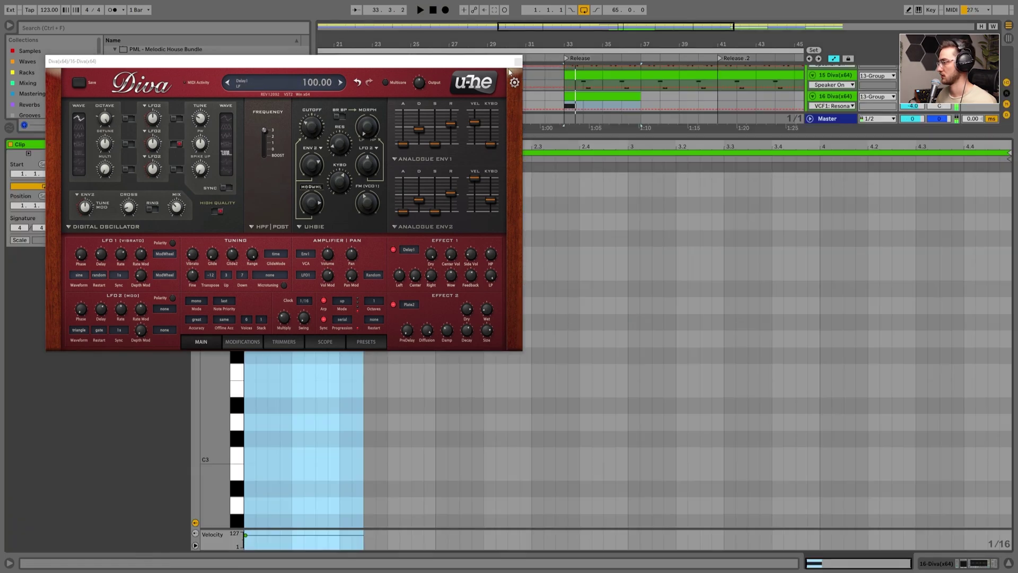
left_click(518, 62)
left_click(307, 238)
key("shift+Down")
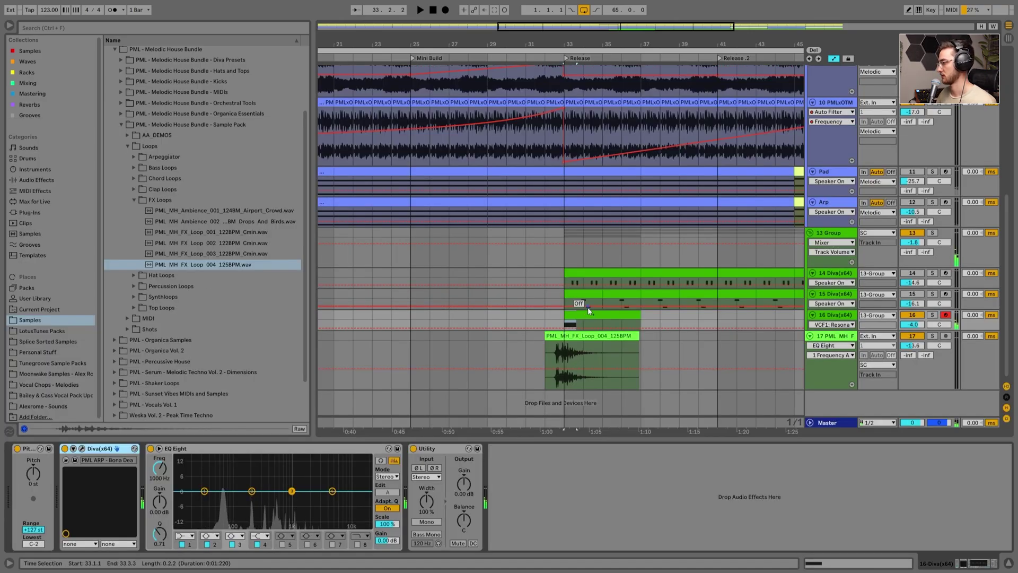
key("space")
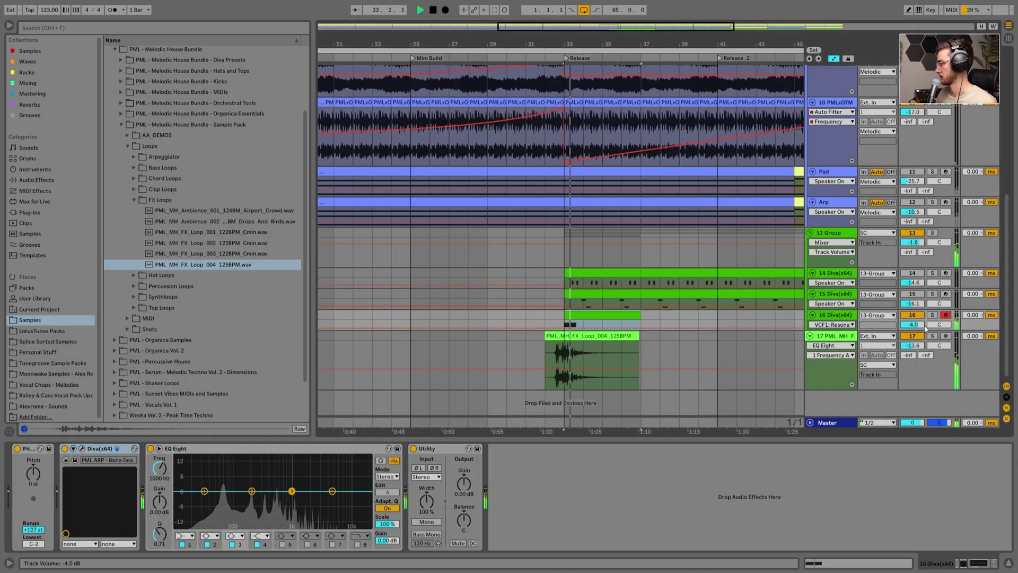
key("space")
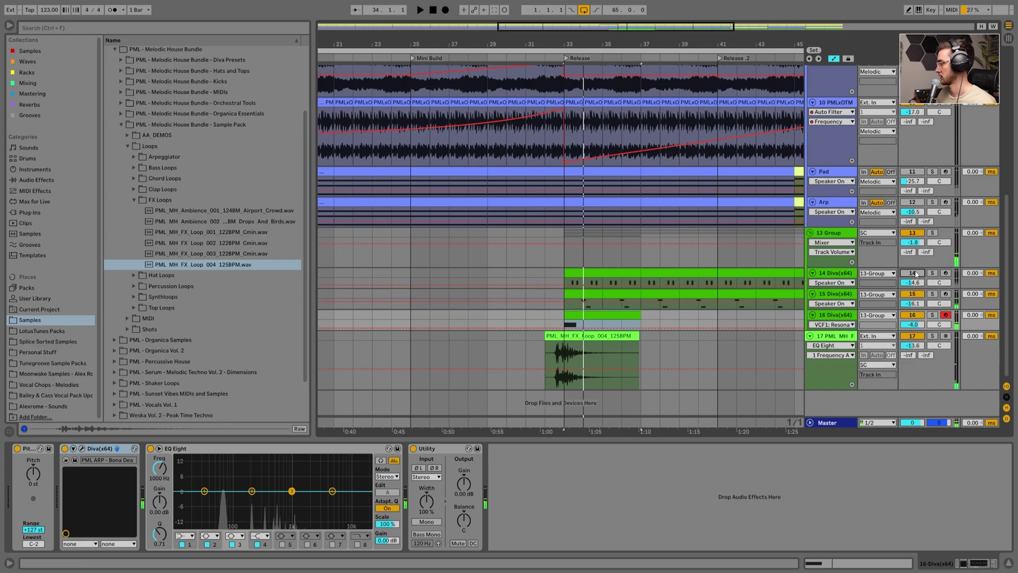
Step: Play from bar 31 and try different volumes for track 16, from -4.9 up to 1.7 dB
left_click(527, 315)
key("space")
left_click_drag(912, 324, 913, 332)
left_click_drag(642, 46, 582, 44)
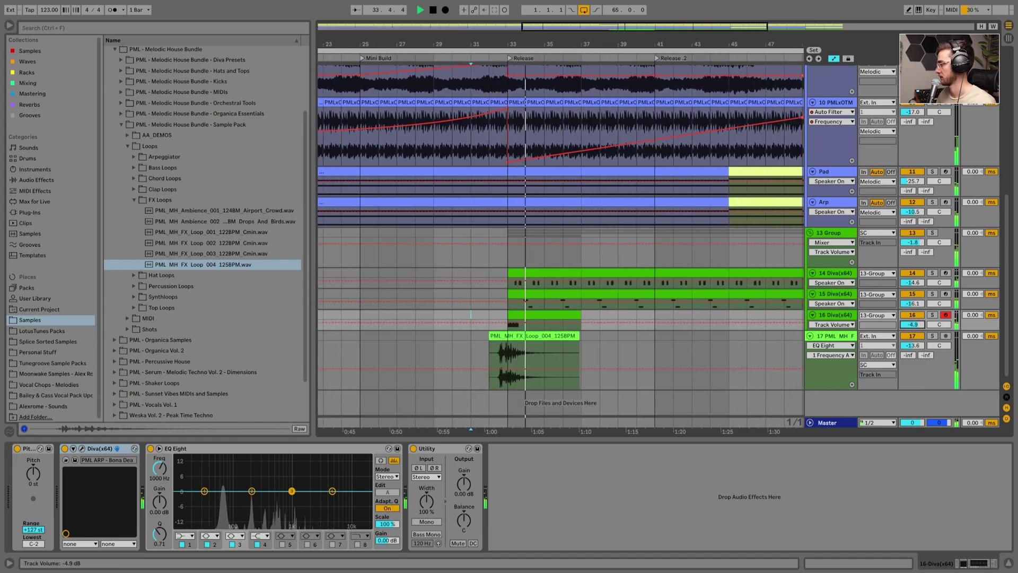
left_click_drag(922, 329, 922, 318)
left_click_drag(552, 329, 552, 326)
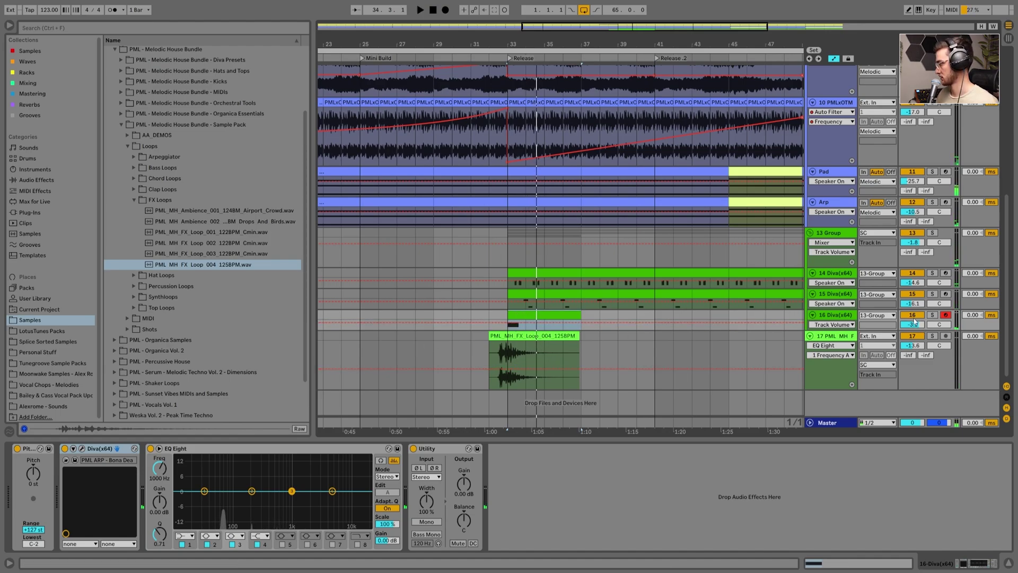
key("space")
left_click_drag(914, 321, 914, 316)
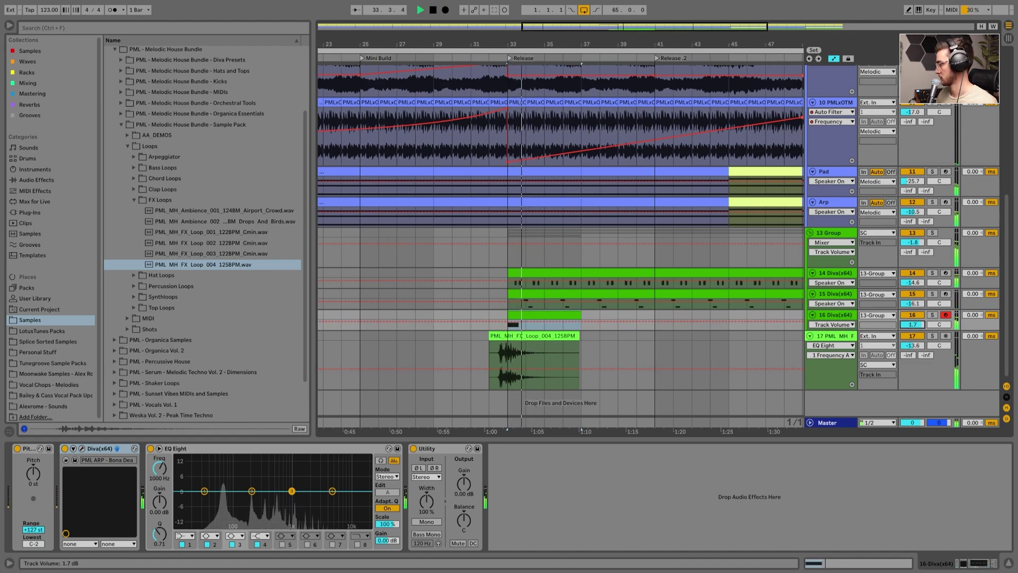
Step: Solo track 16 to check it, unsolo it, and set its volume to -3.3 dB against the other tracks
left_click(932, 314)
key("space")
key("space")
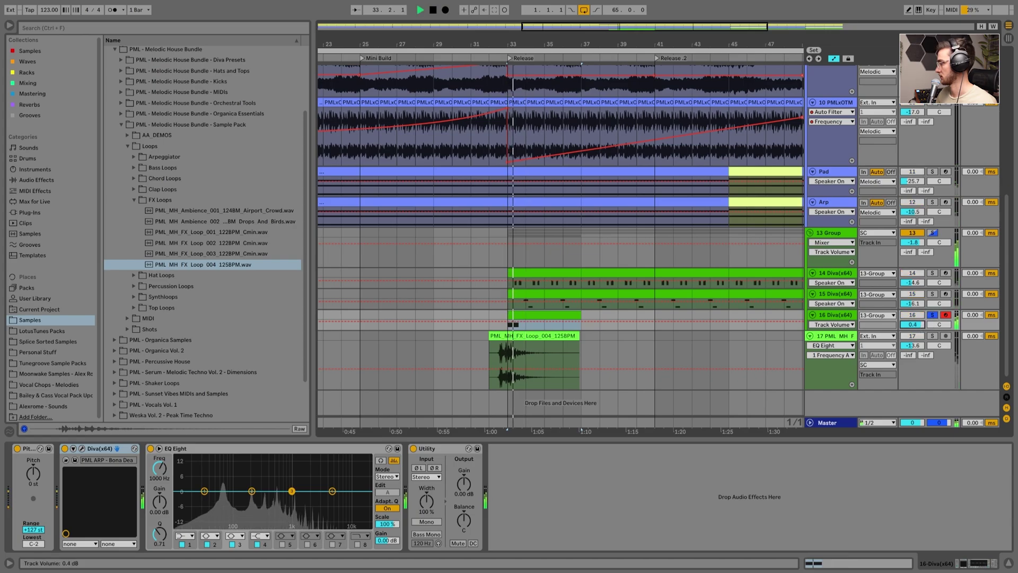
left_click(933, 315)
key("space")
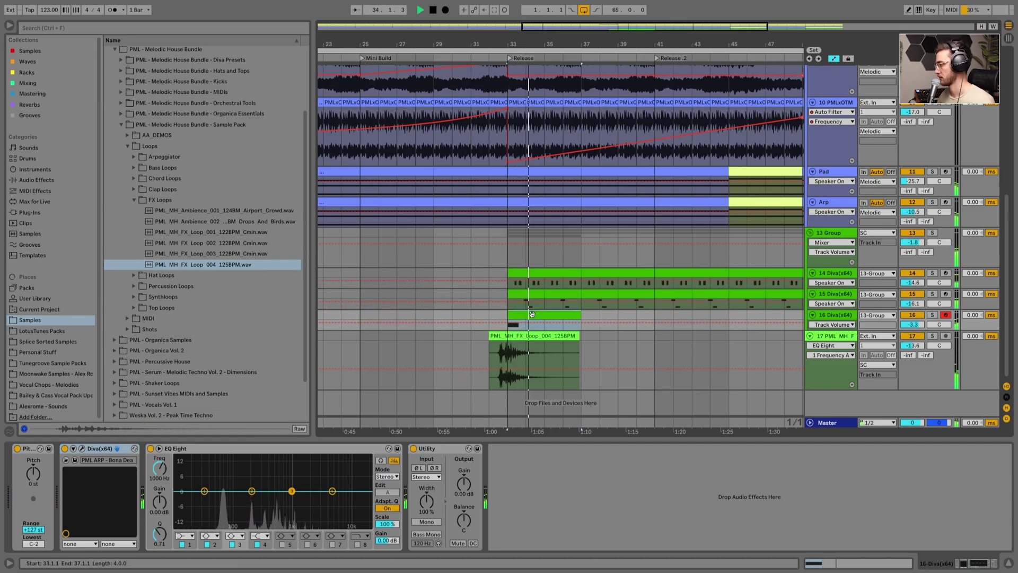
Step: Duplicate track 16's four-bar clip repeatedly so it runs from bar 33 to bar 57
left_click_drag(516, 316, 628, 314)
key("ctrl+d")
scroll(555, 64, "right", 5)
key("ctrl+d")
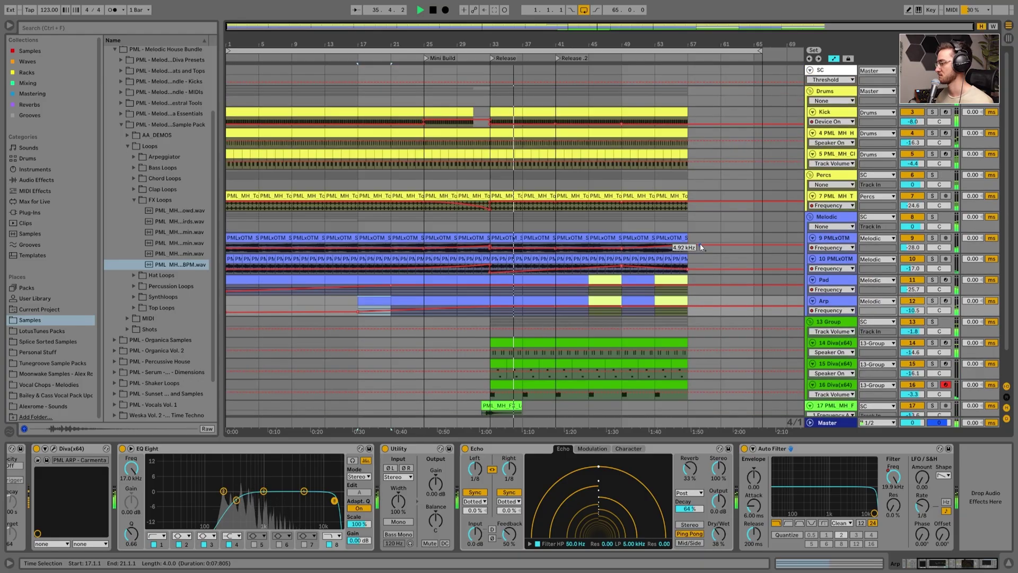
scroll(699, 241, "down", 2)
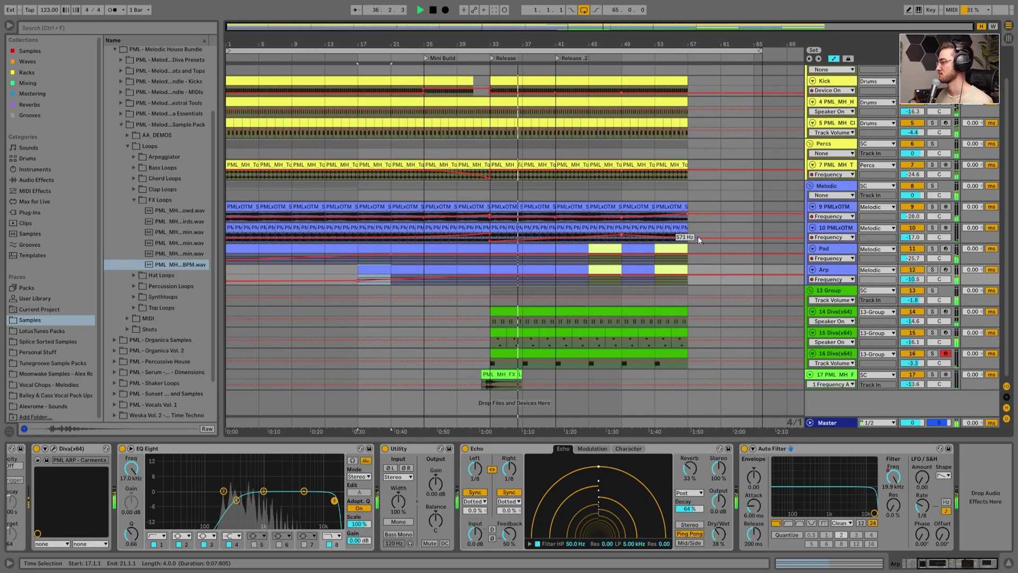